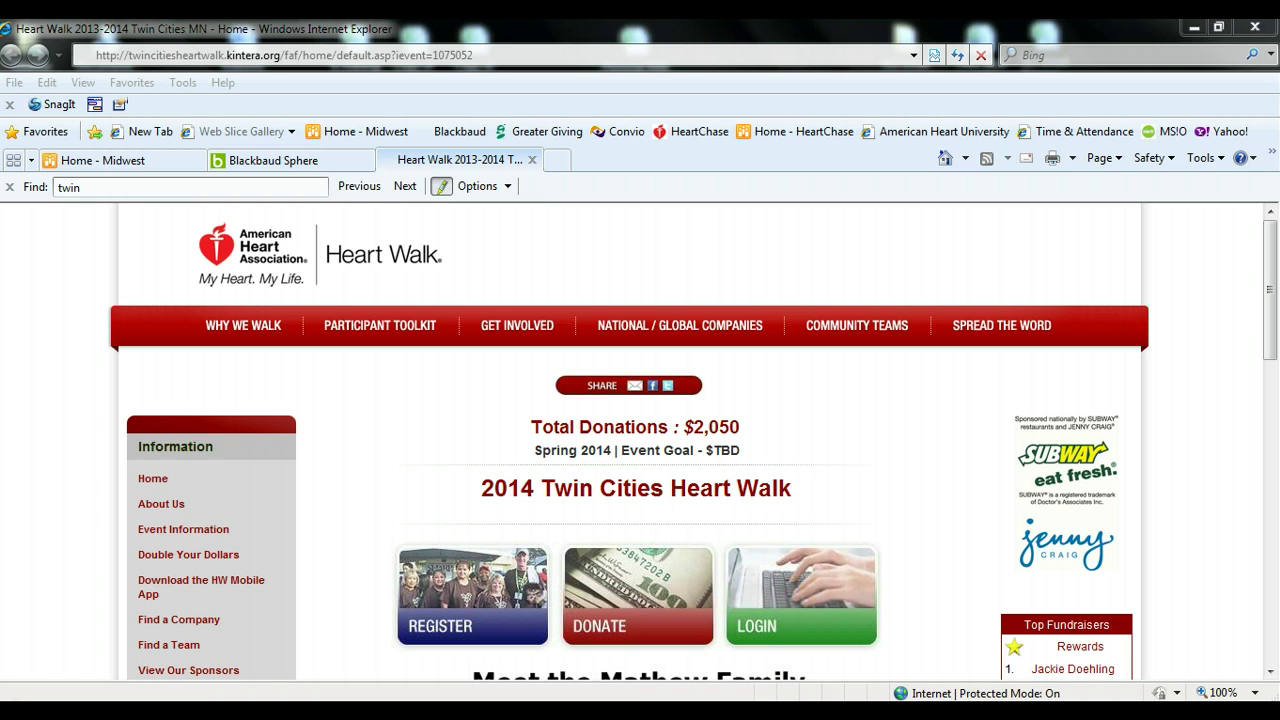
- View the Why We Walk and About My Heart. My Life. pages full-screen, then close that window
click(216, 333)
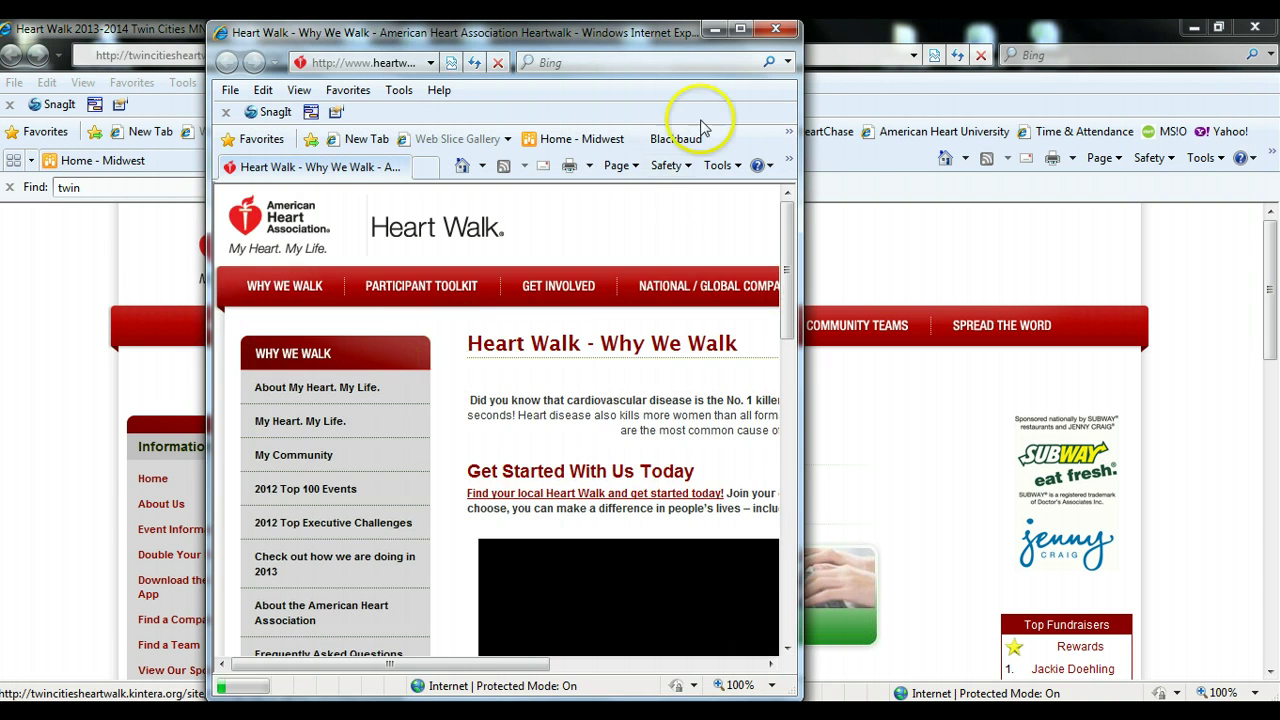
click(739, 29)
click(400, 388)
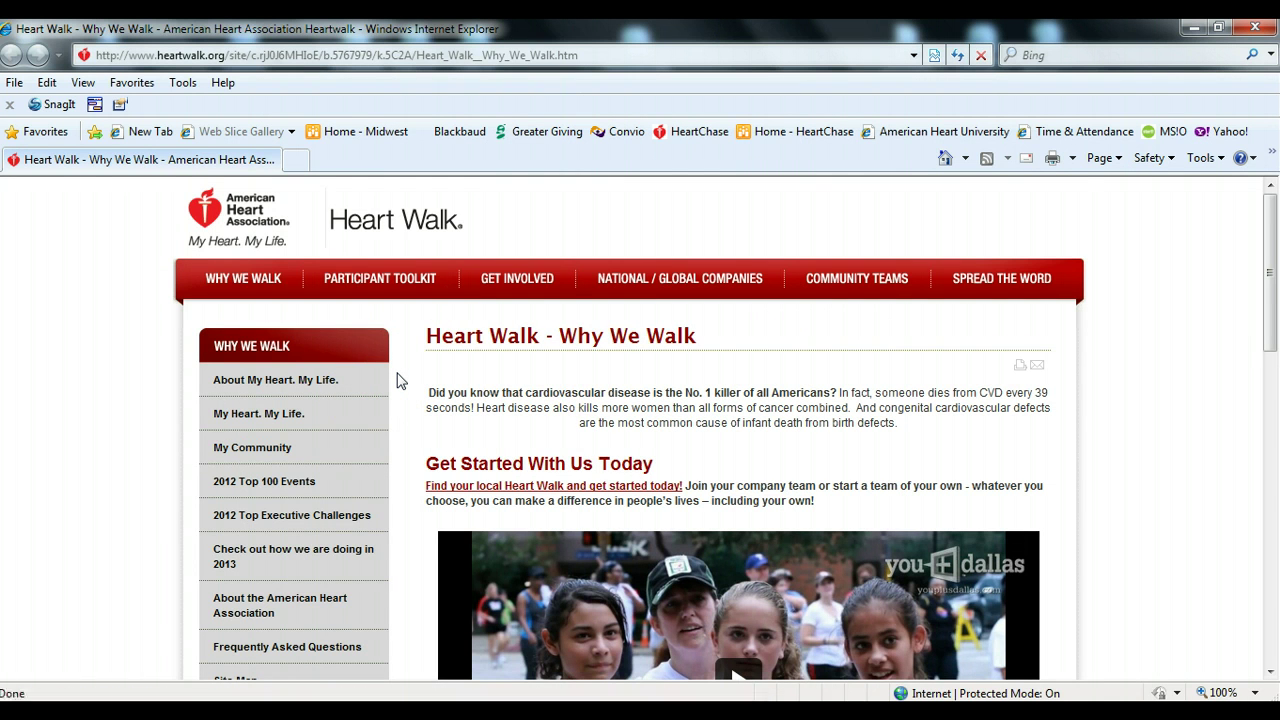
scroll(396, 380, down, 3)
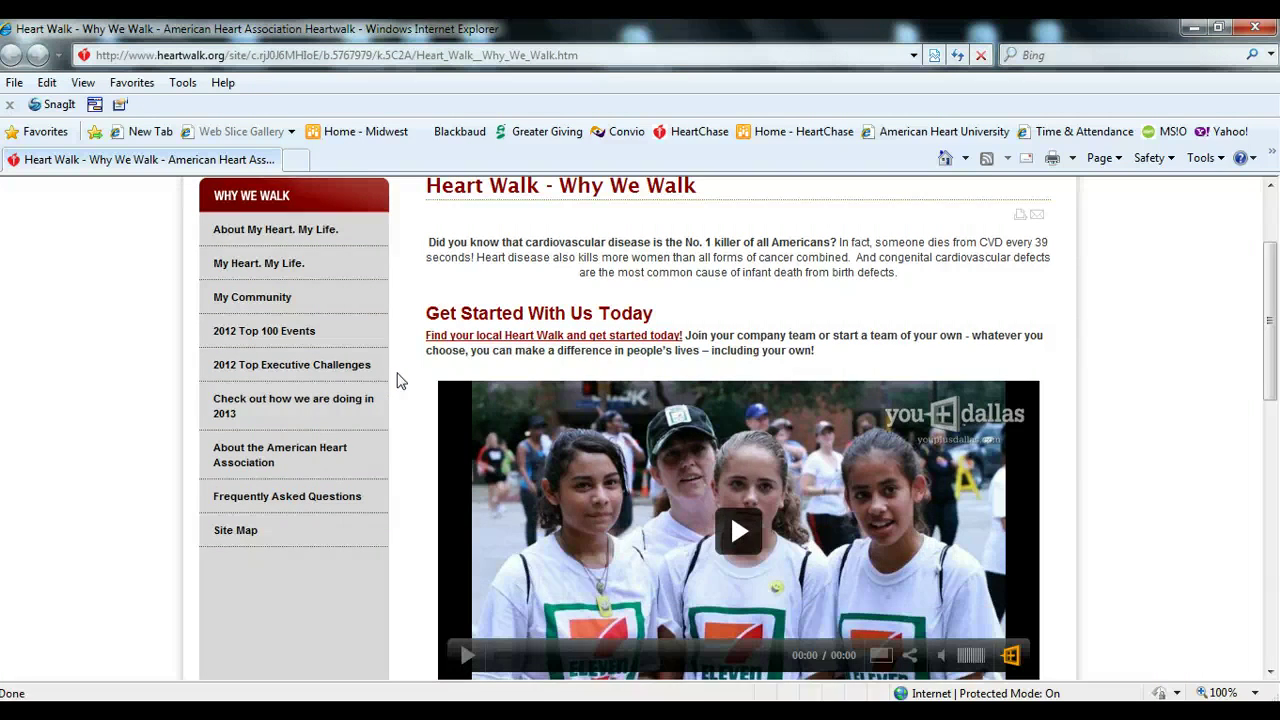
scroll(396, 380, up, 1)
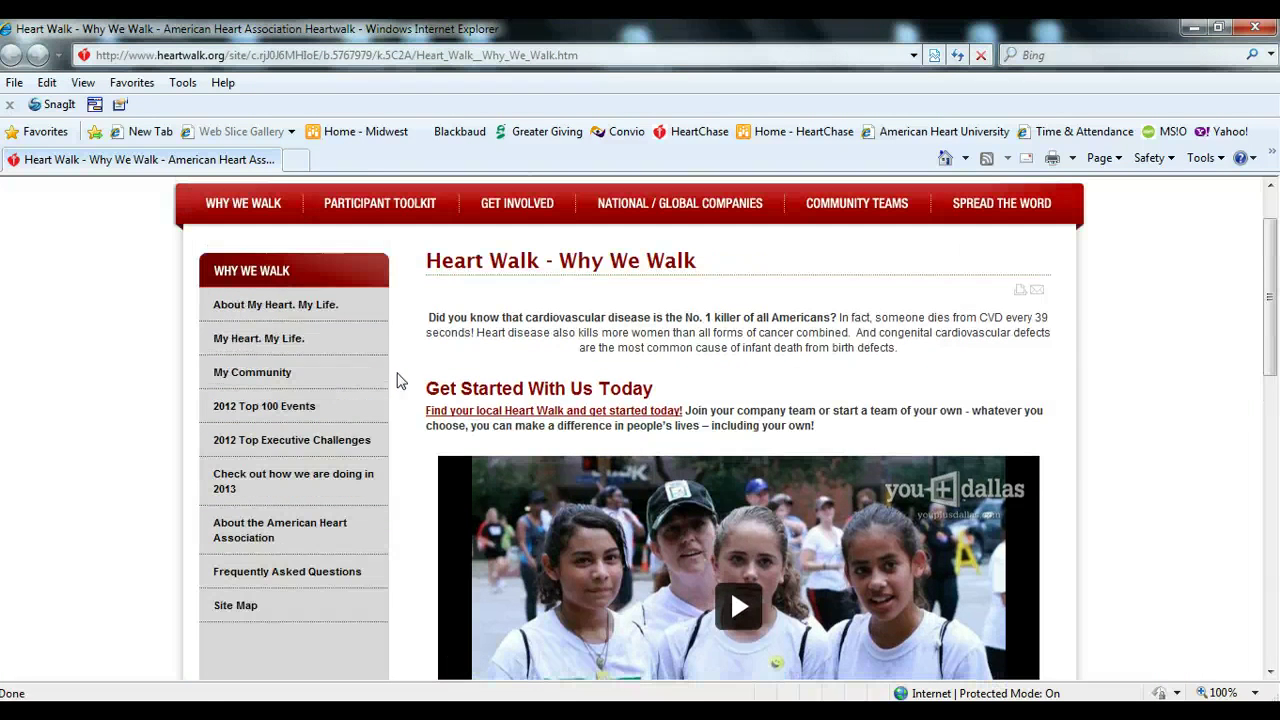
click(299, 301)
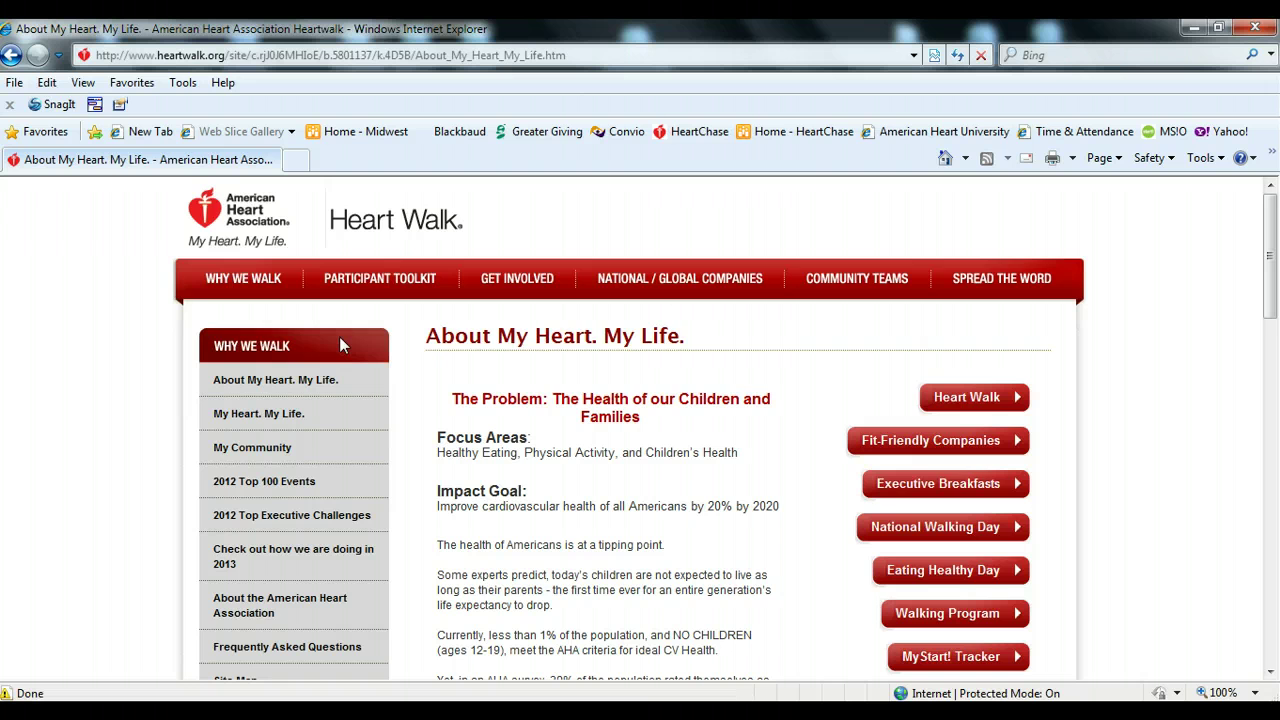
scroll(384, 355, down, 1)
scroll(385, 365, down, 4)
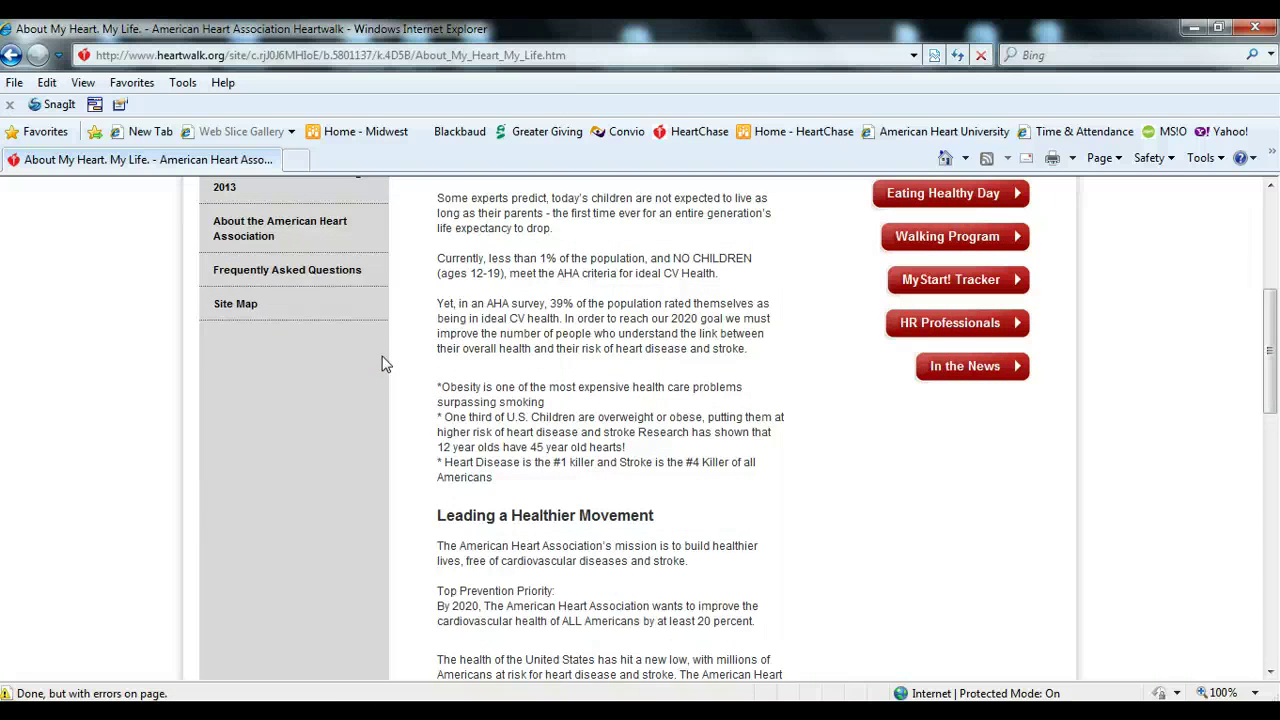
scroll(385, 365, up, 3)
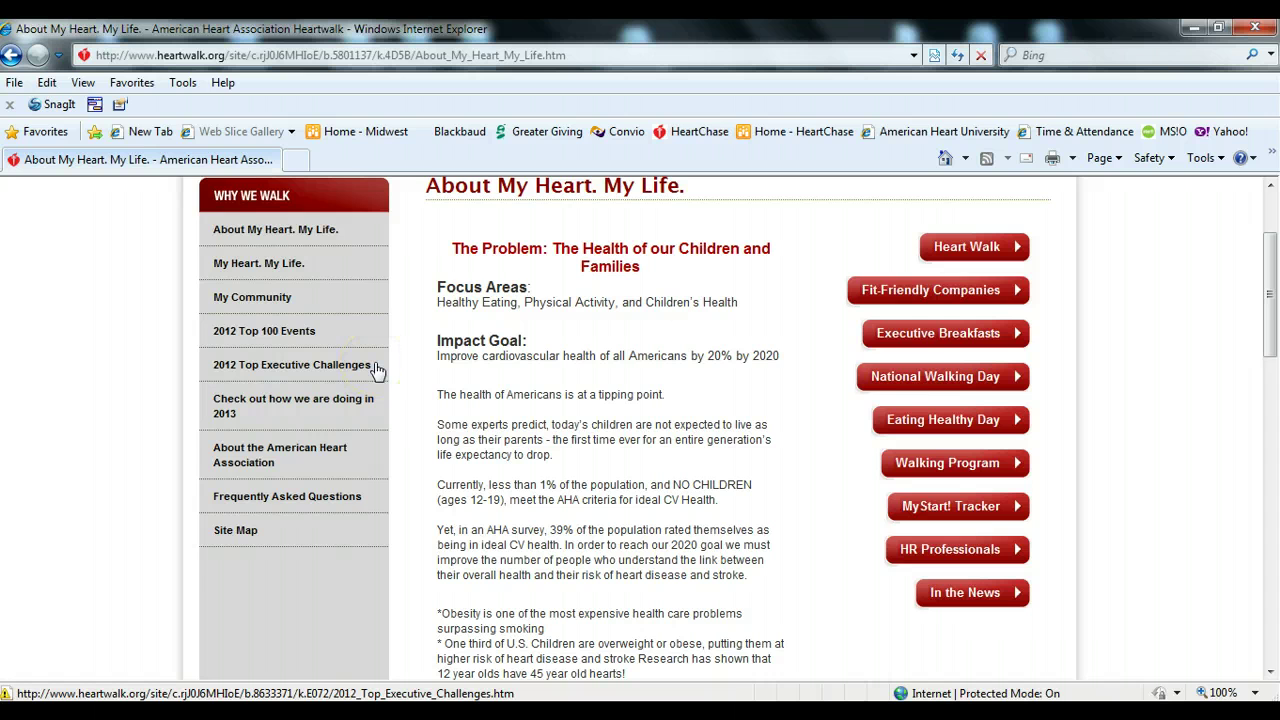
scroll(380, 368, up, 3)
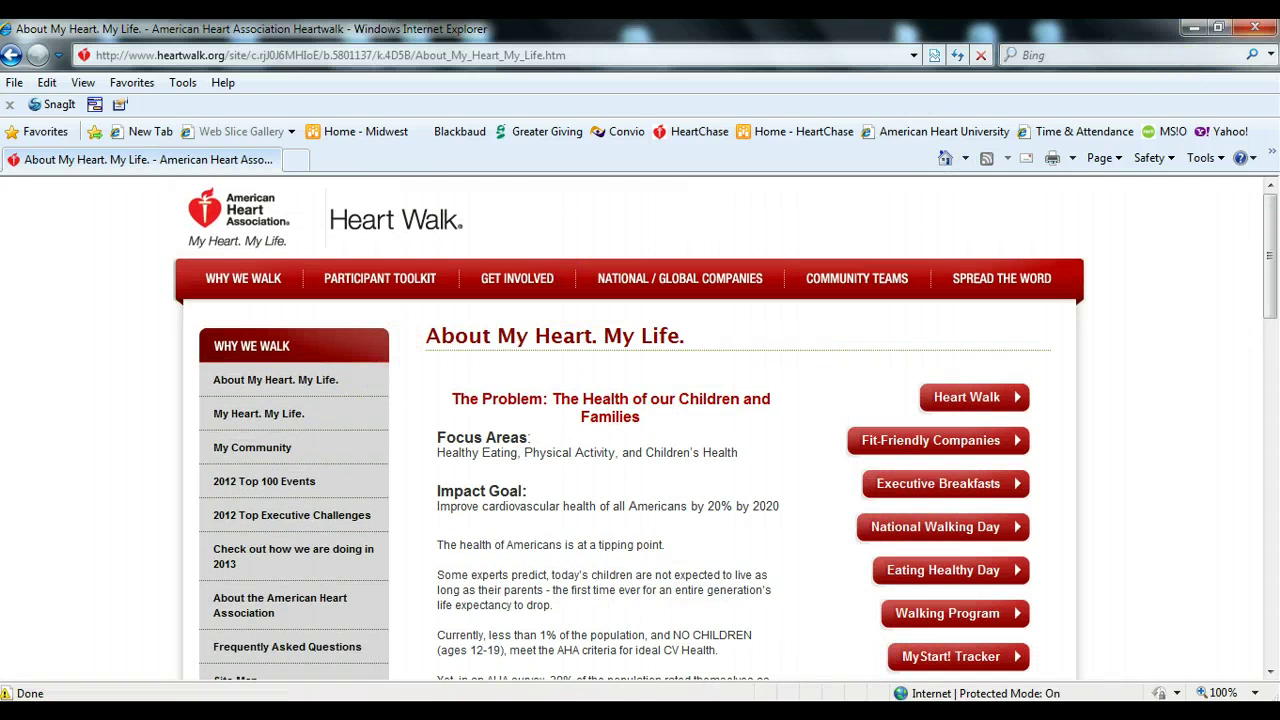
click(1255, 28)
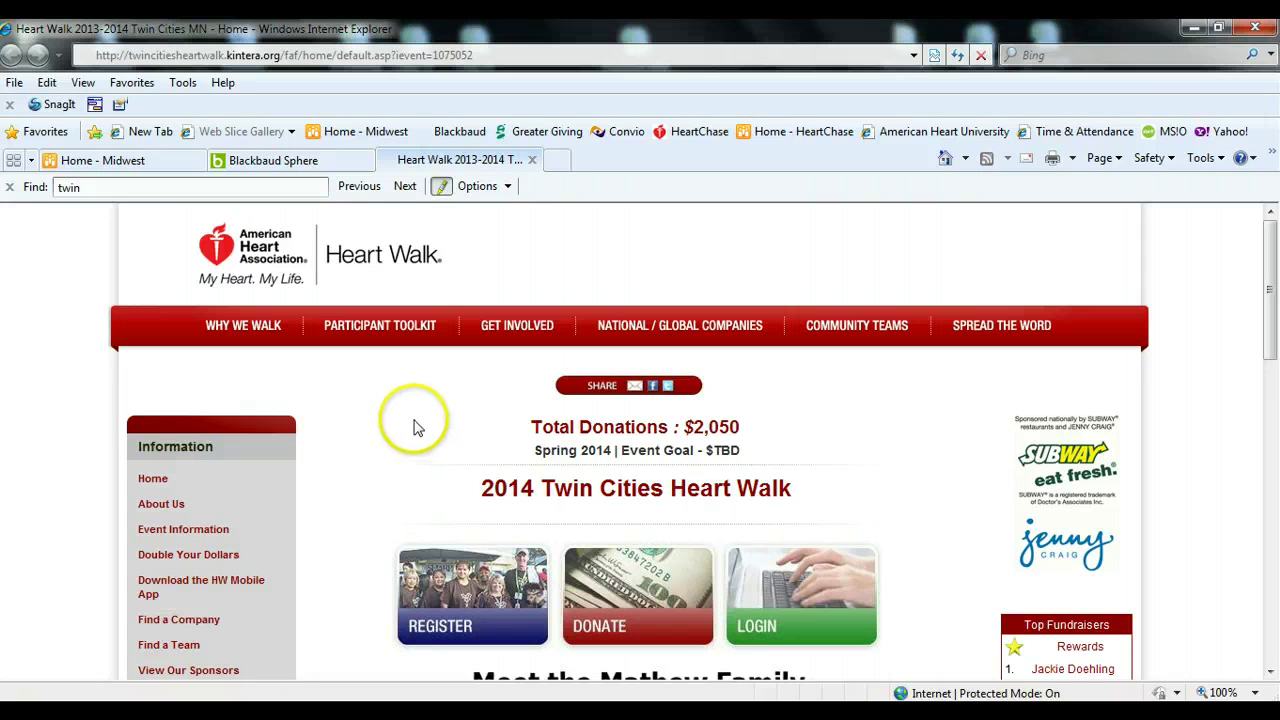
- In the Participant Toolkit, read the registration steps and view the Columbus, Ohio event on the national map
click(393, 335)
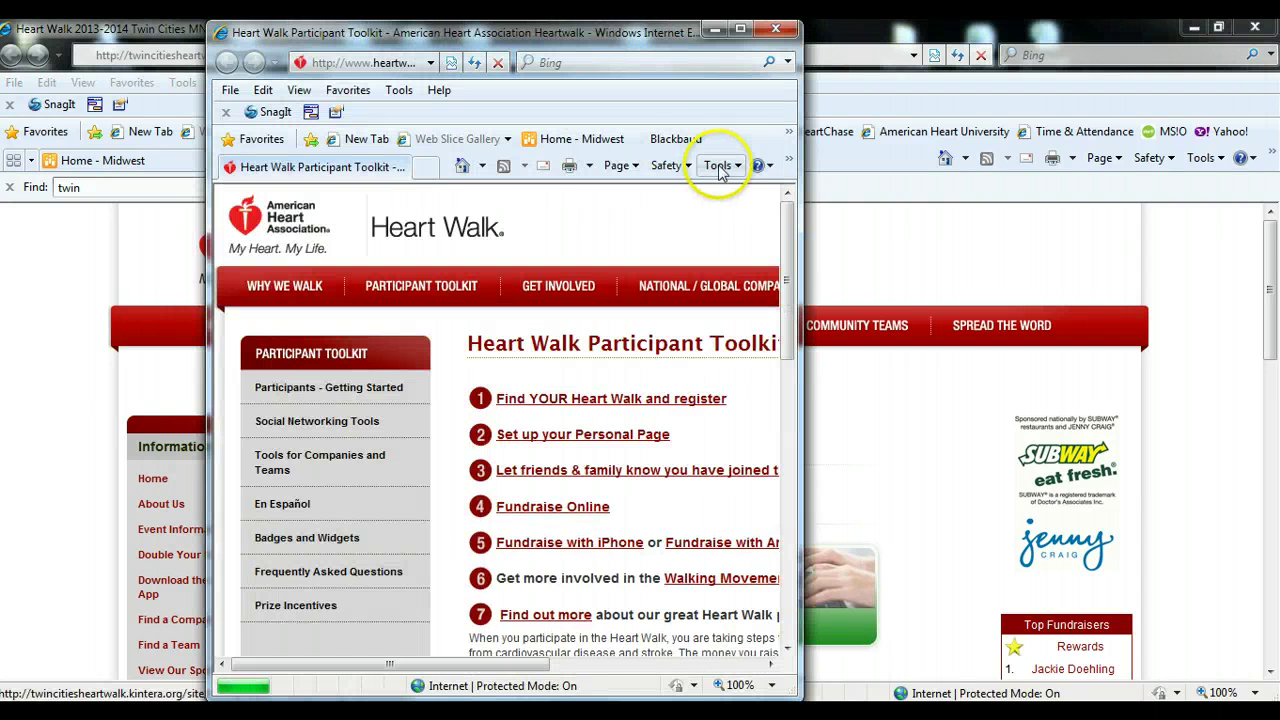
click(740, 29)
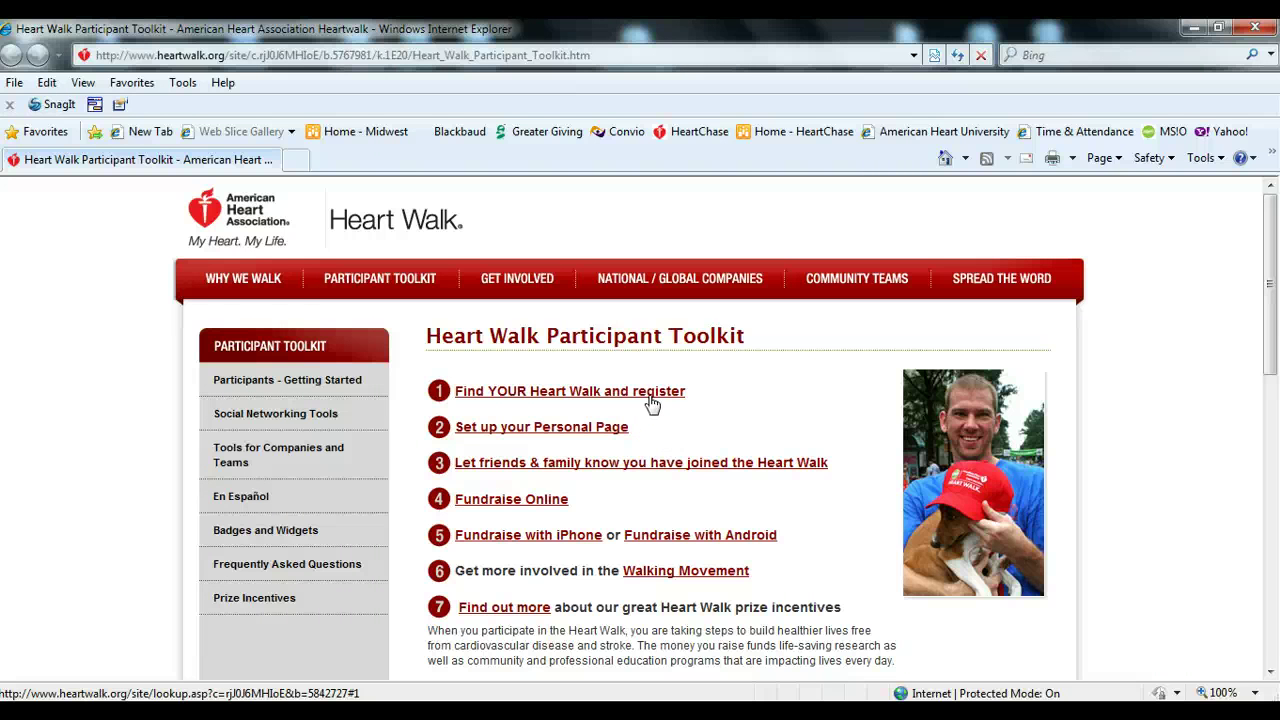
click(648, 394)
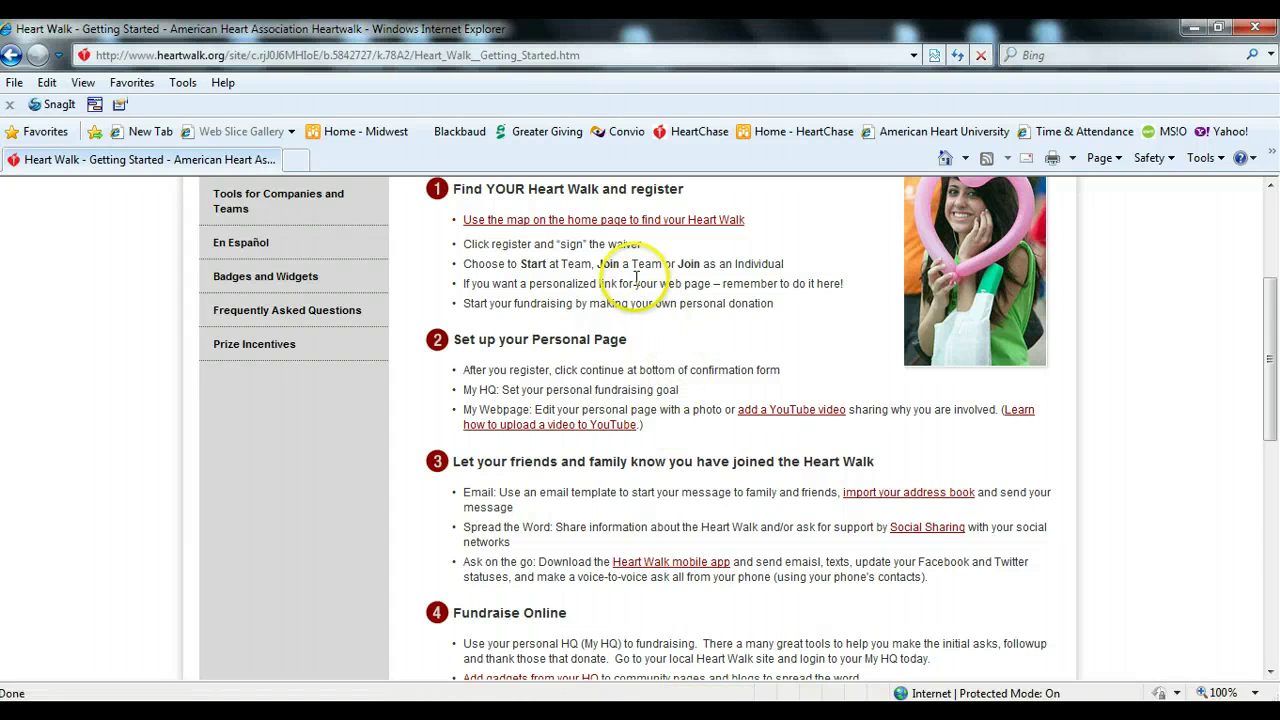
click(640, 220)
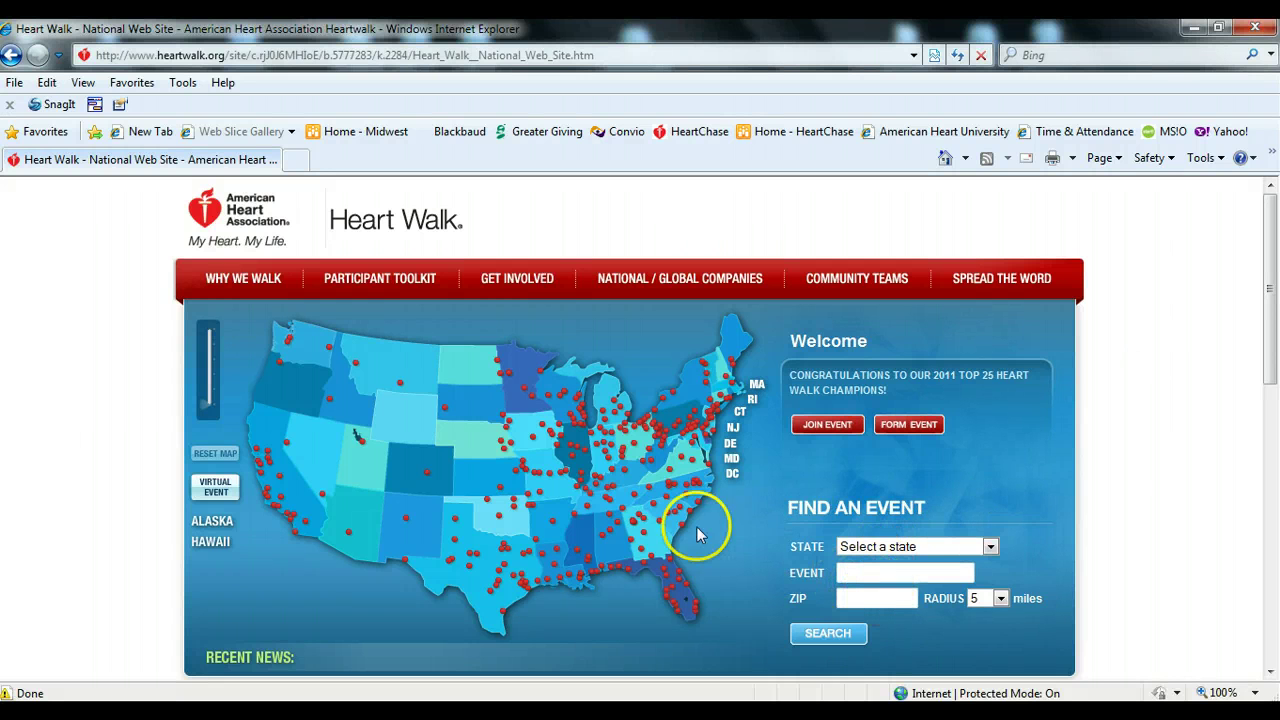
click(628, 451)
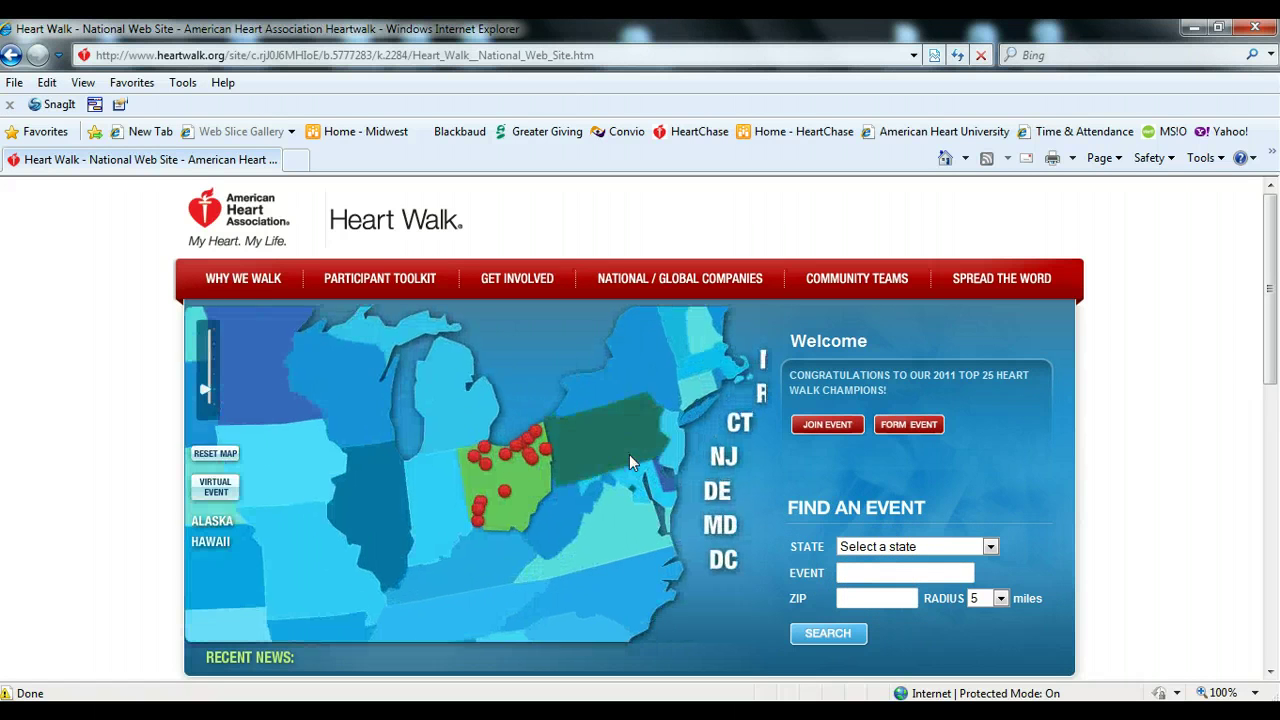
click(500, 494)
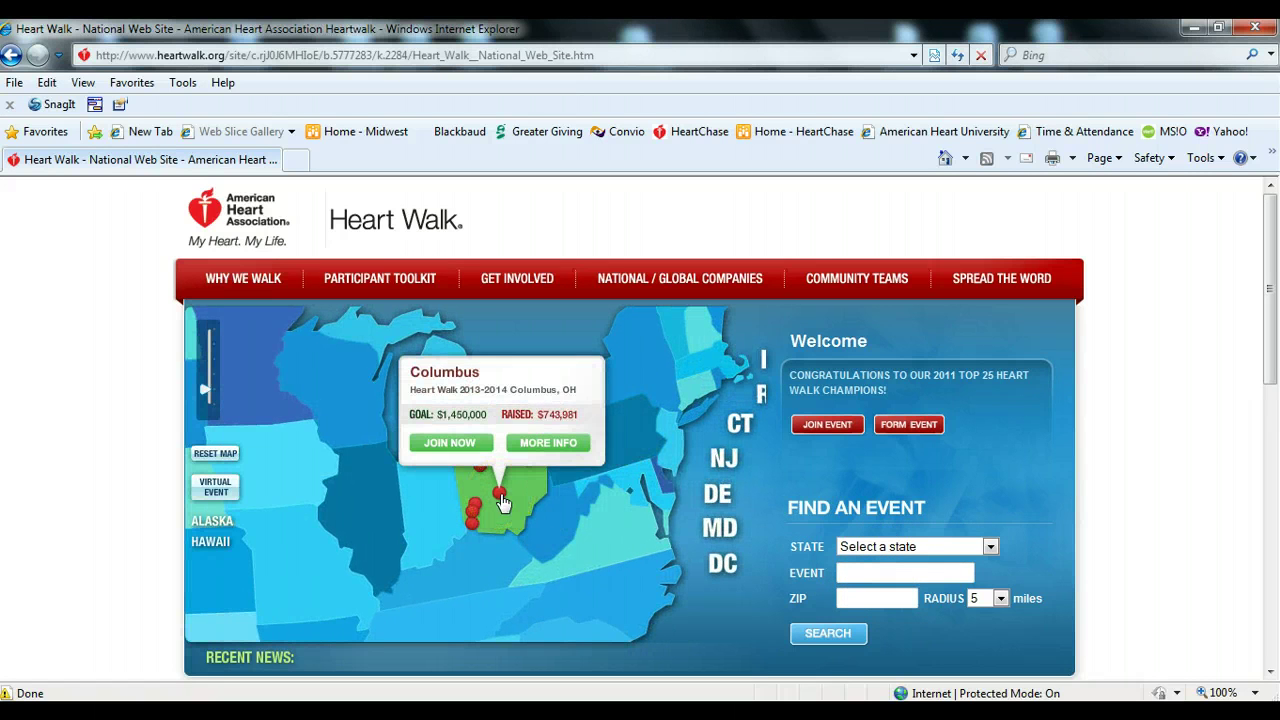
click(1200, 300)
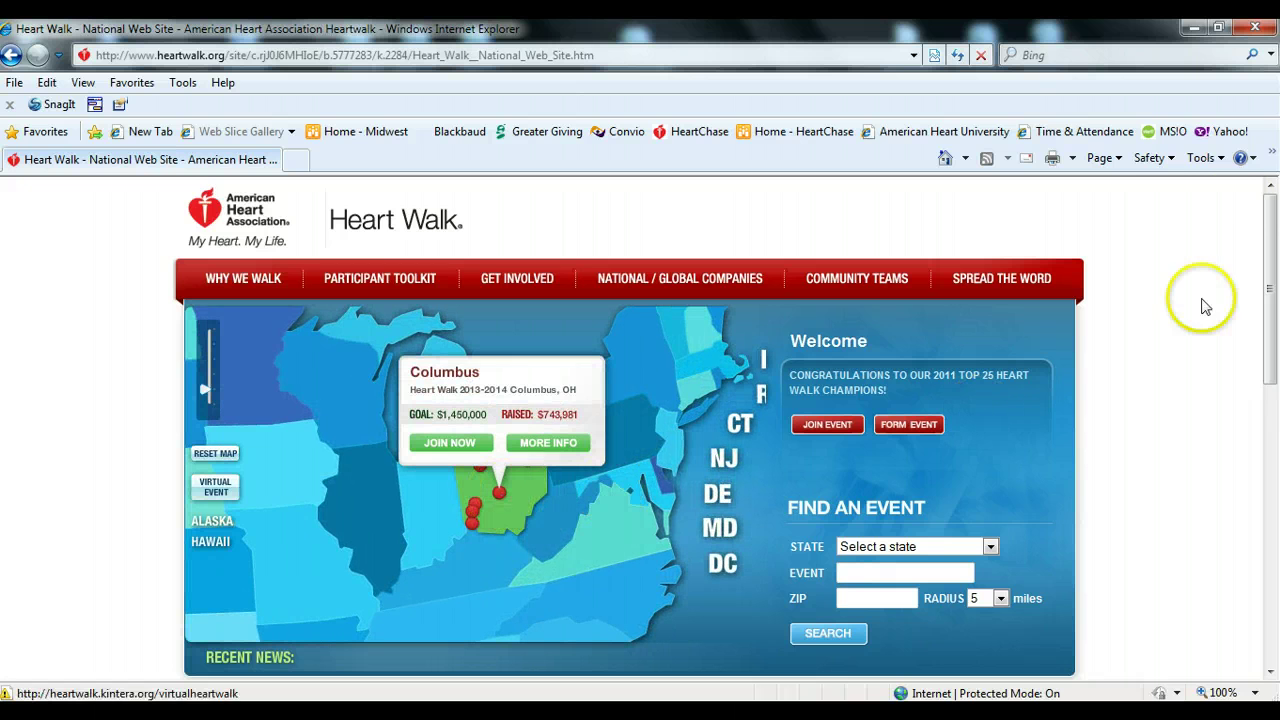
click(1257, 28)
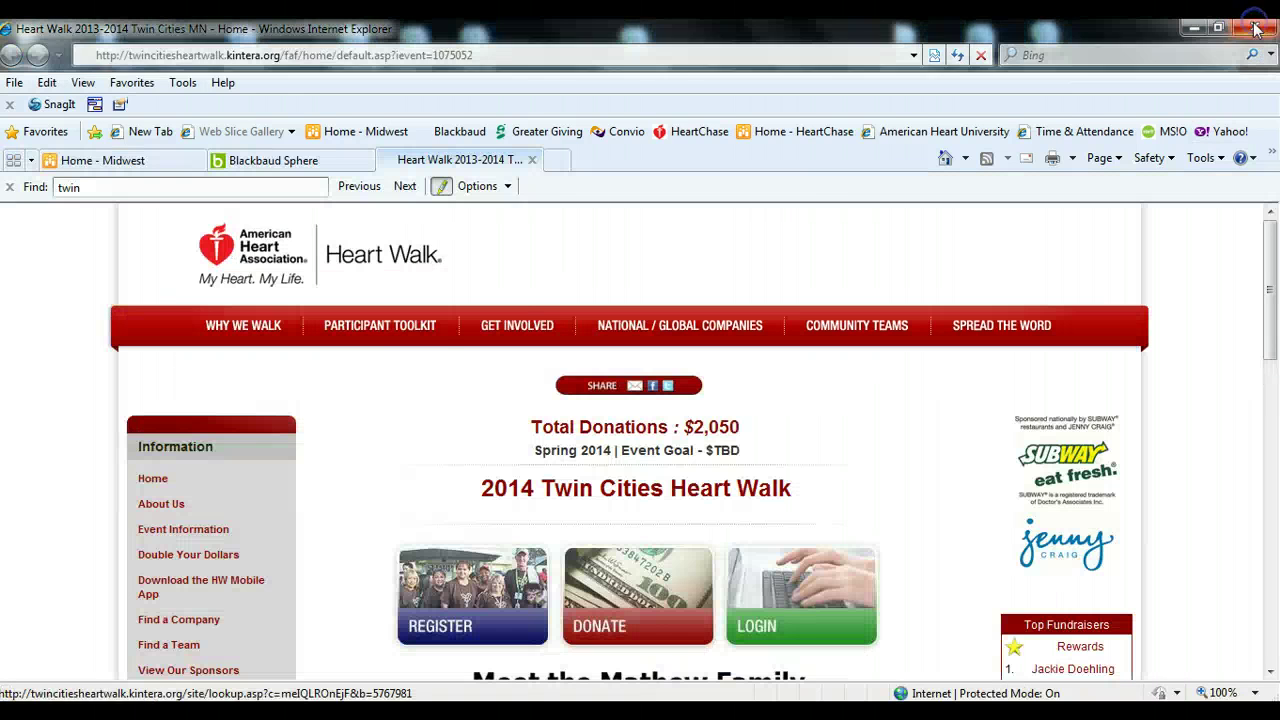
- Reopen the Participant Toolkit full-screen, read the personal page setup guidance, and open Get Involved
click(403, 333)
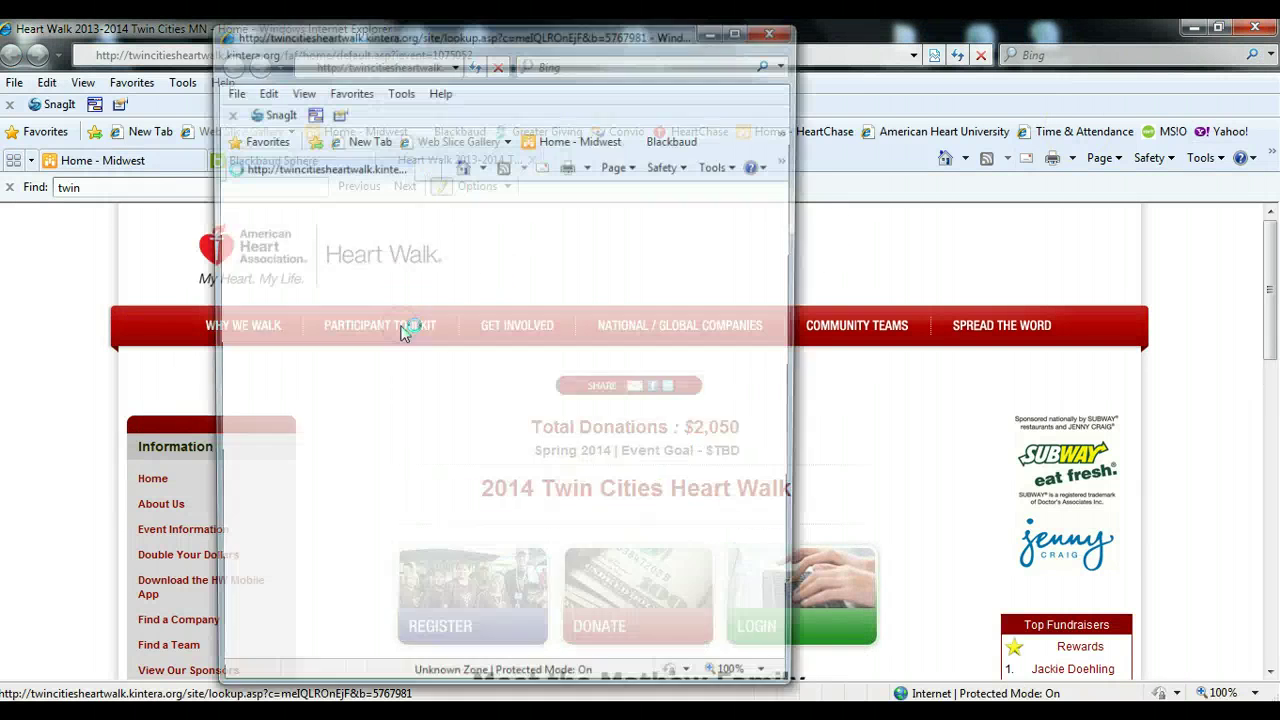
click(741, 29)
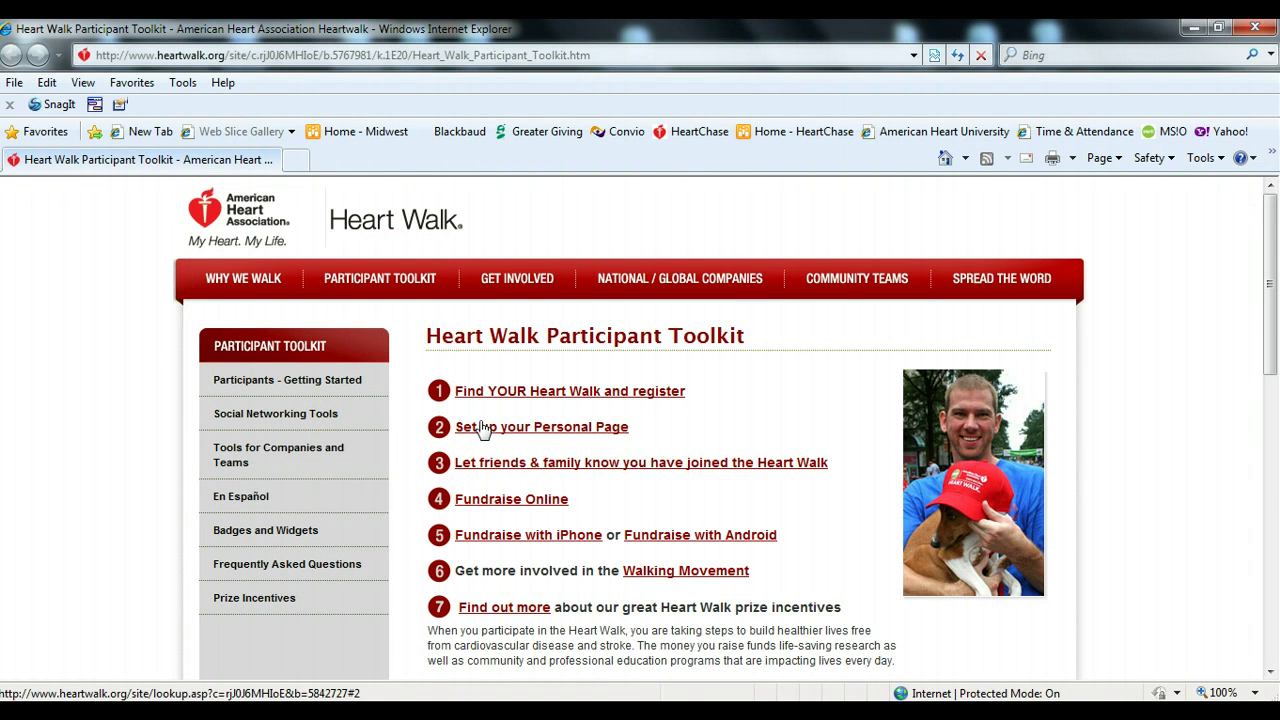
click(483, 429)
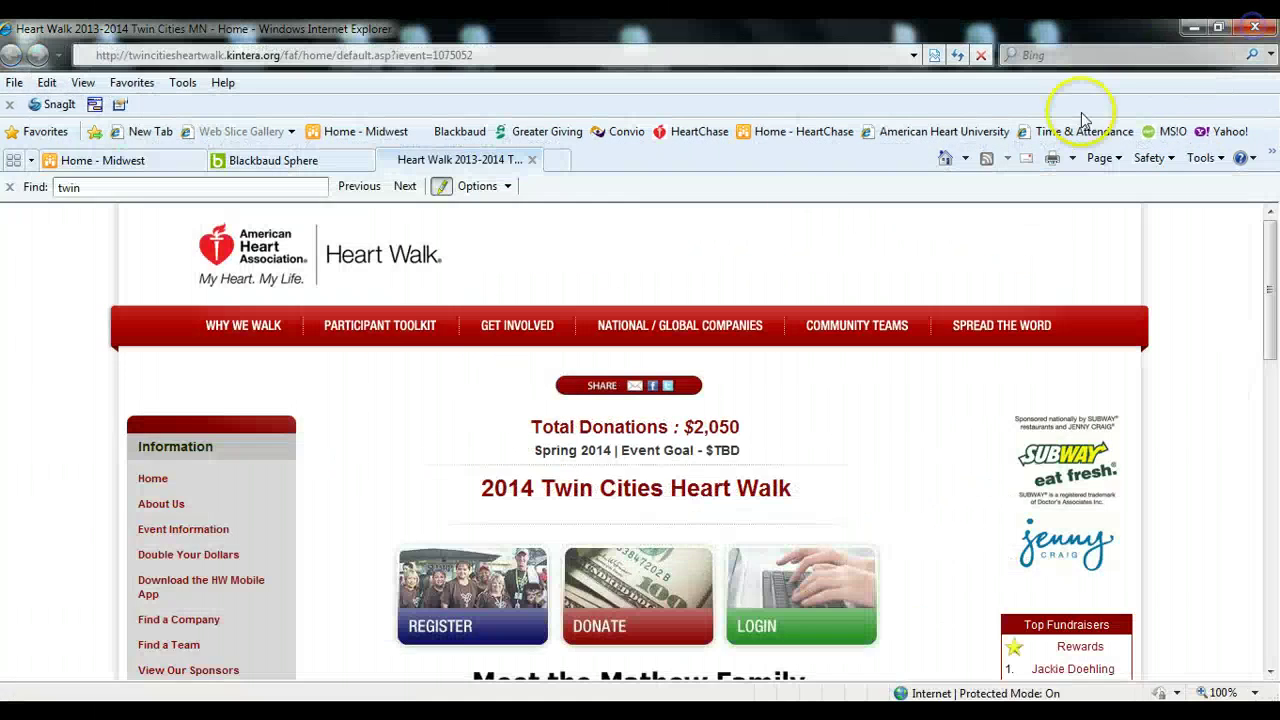
click(500, 327)
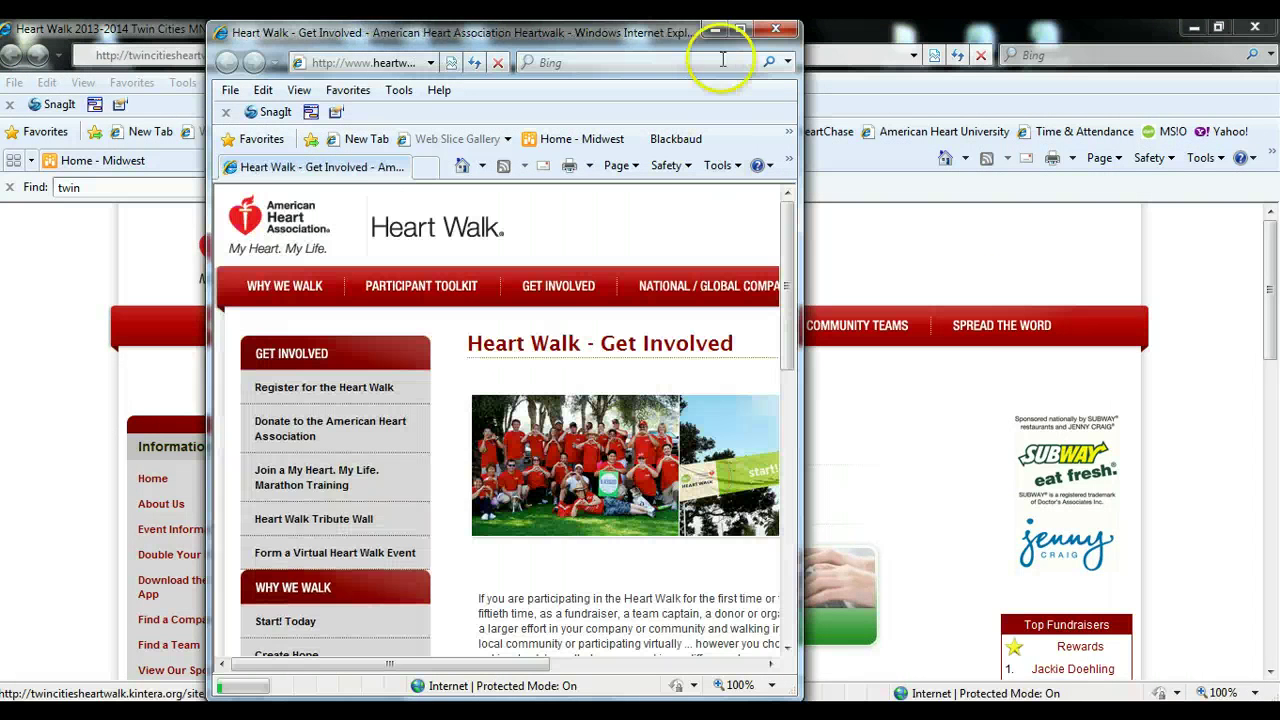
- Maximize the Get Involved window, read through its intro text, then close it
click(735, 34)
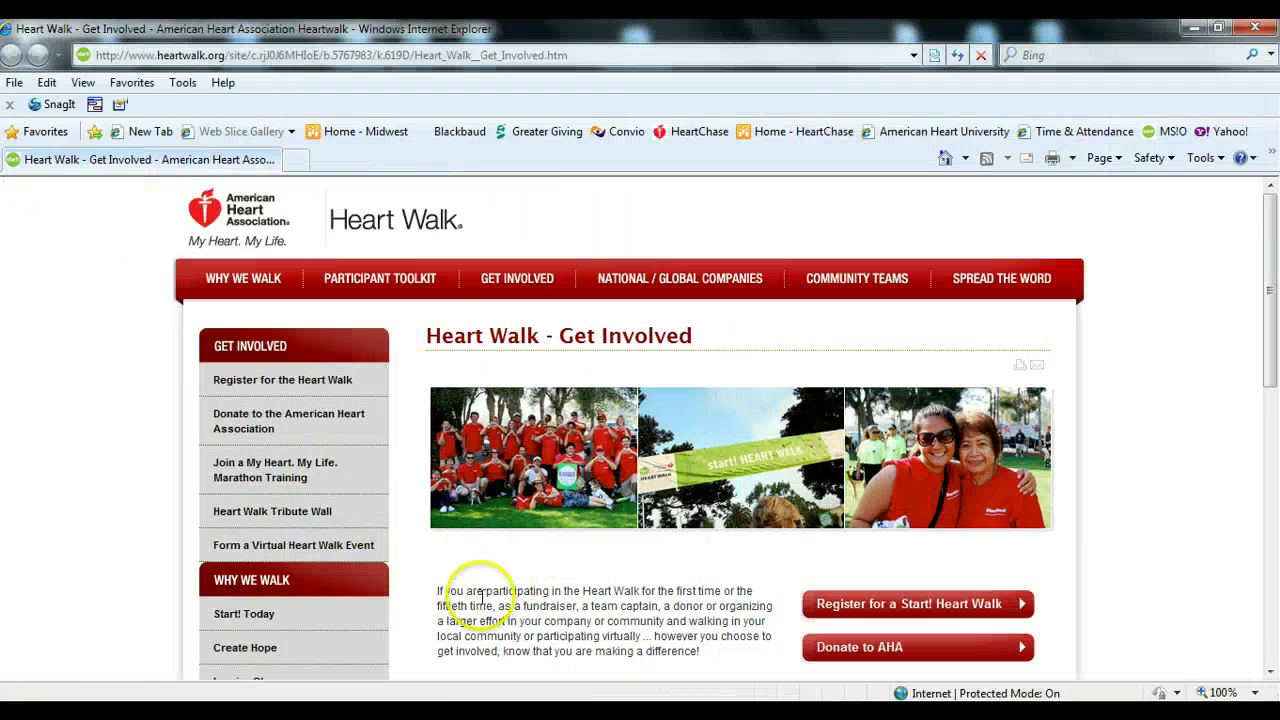
scroll(484, 590, down, 1)
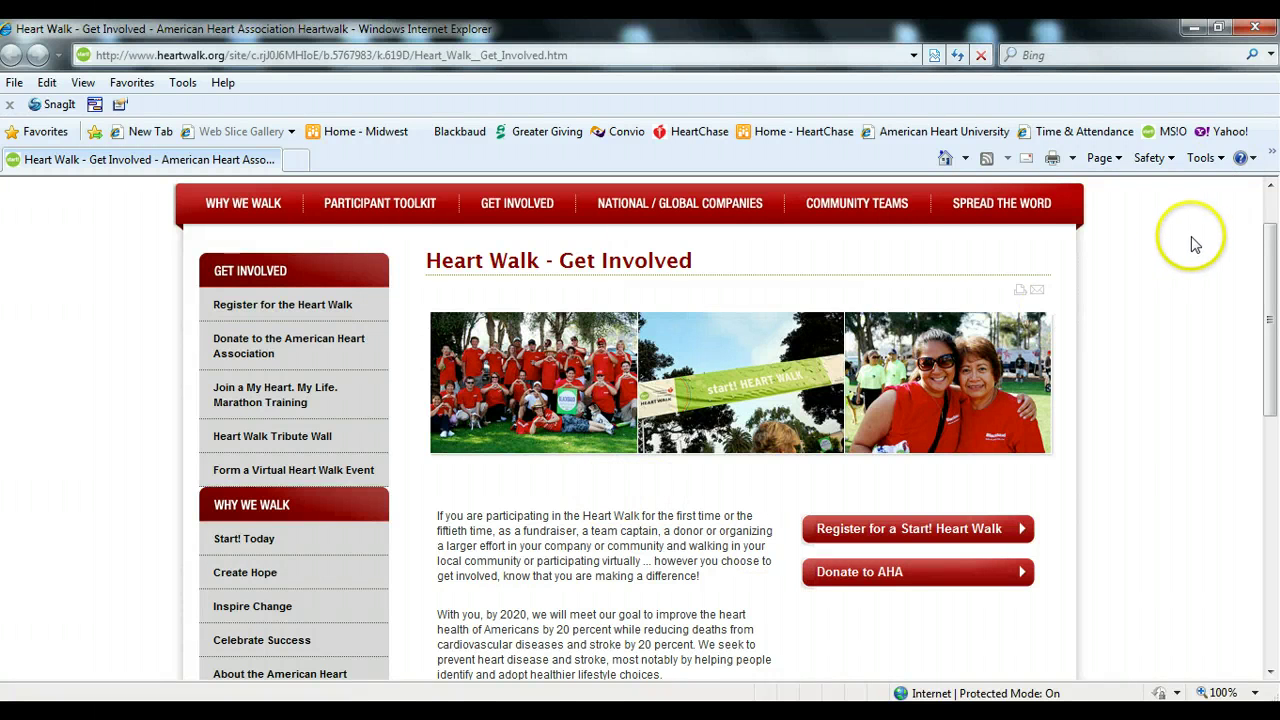
click(1255, 27)
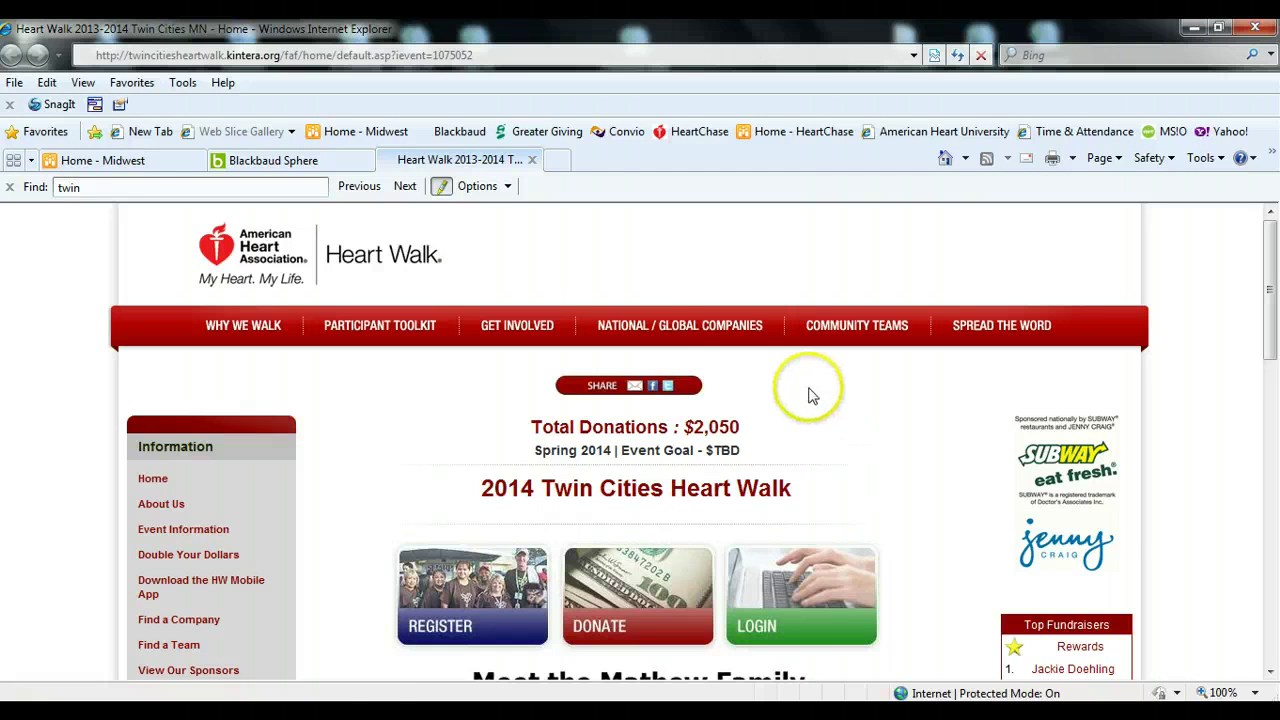
- Open the national and global company teams page full-screen and browse the National Teams list
click(732, 340)
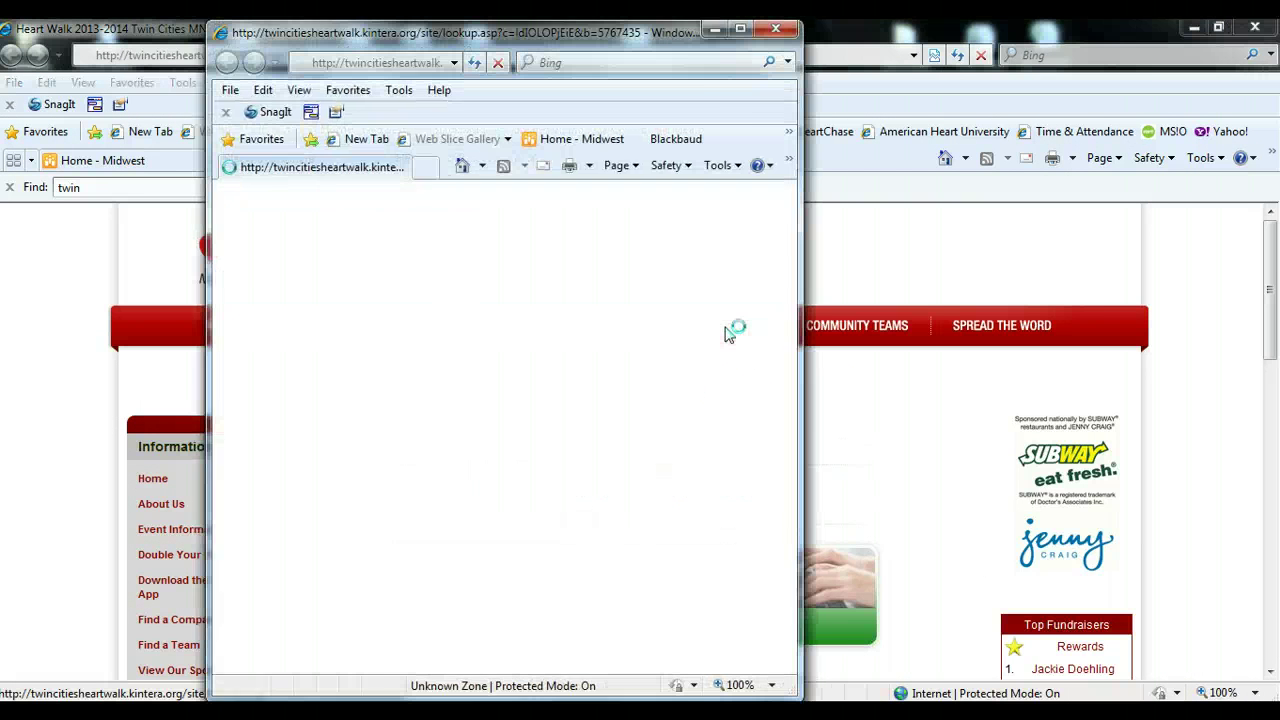
click(740, 30)
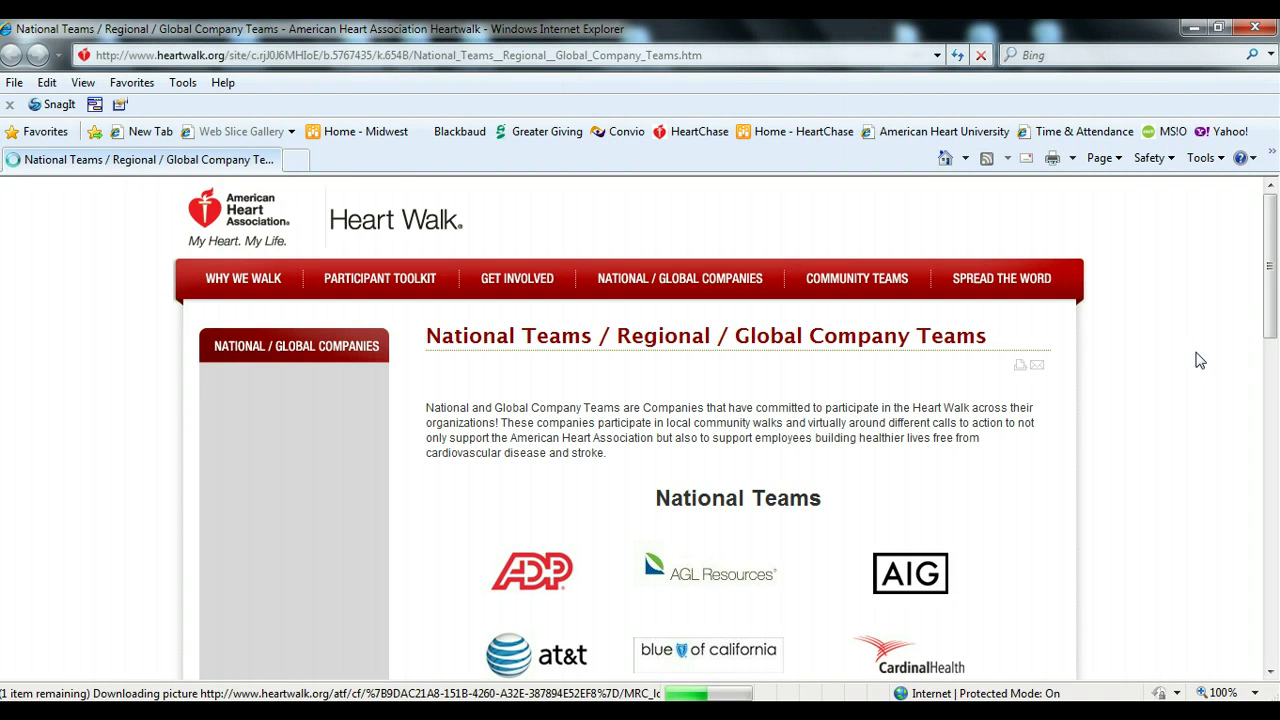
scroll(1195, 357, down, 2)
scroll(1185, 353, down, 2)
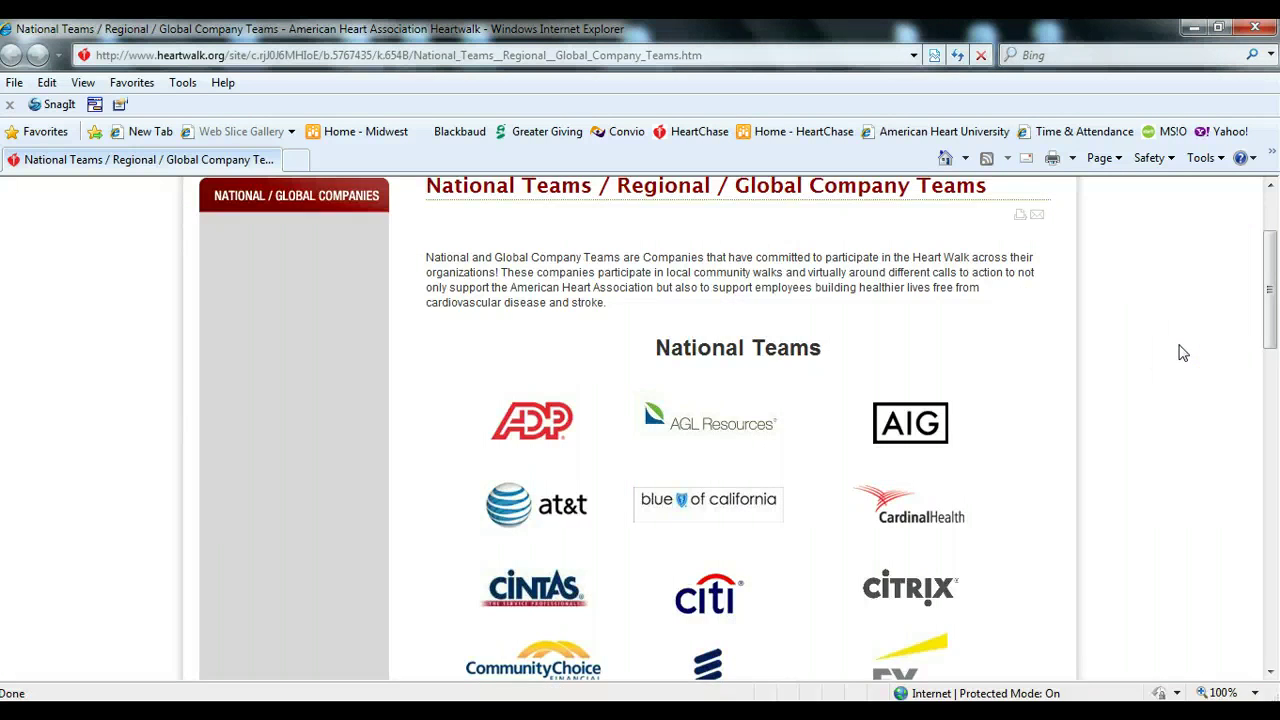
scroll(1183, 352, down, 1)
click(1186, 340)
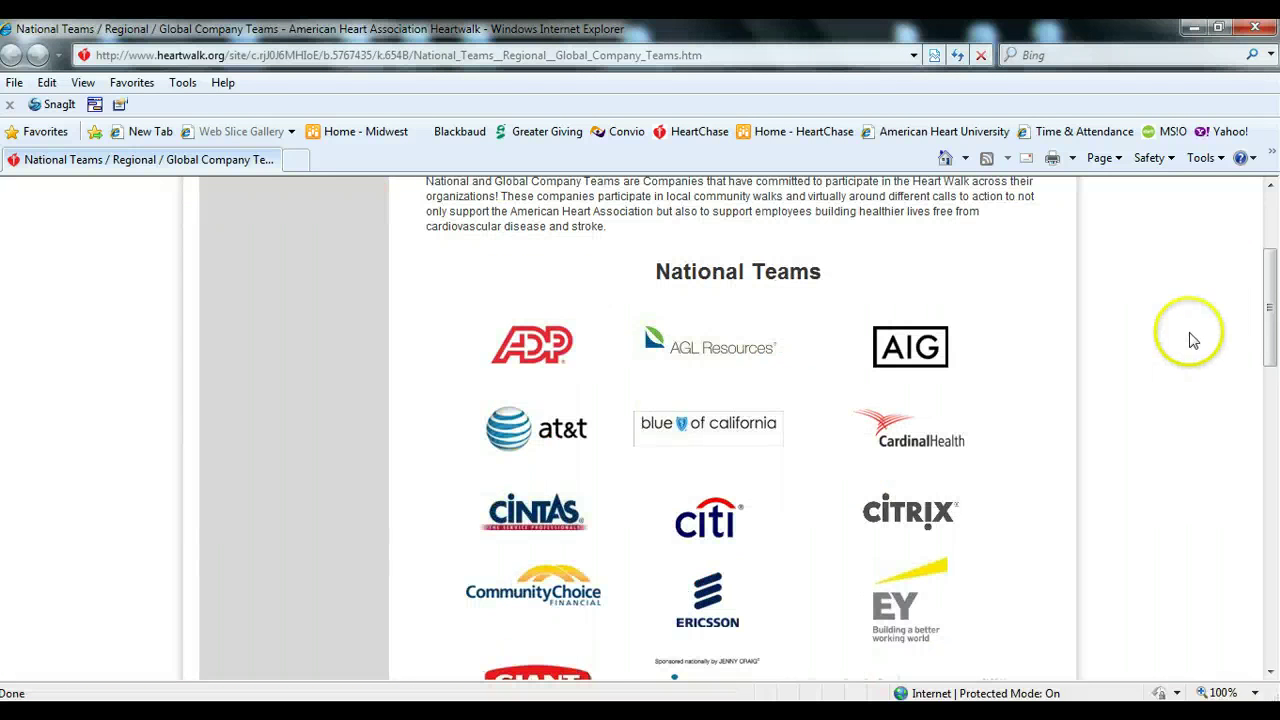
scroll(1186, 338, down, 1)
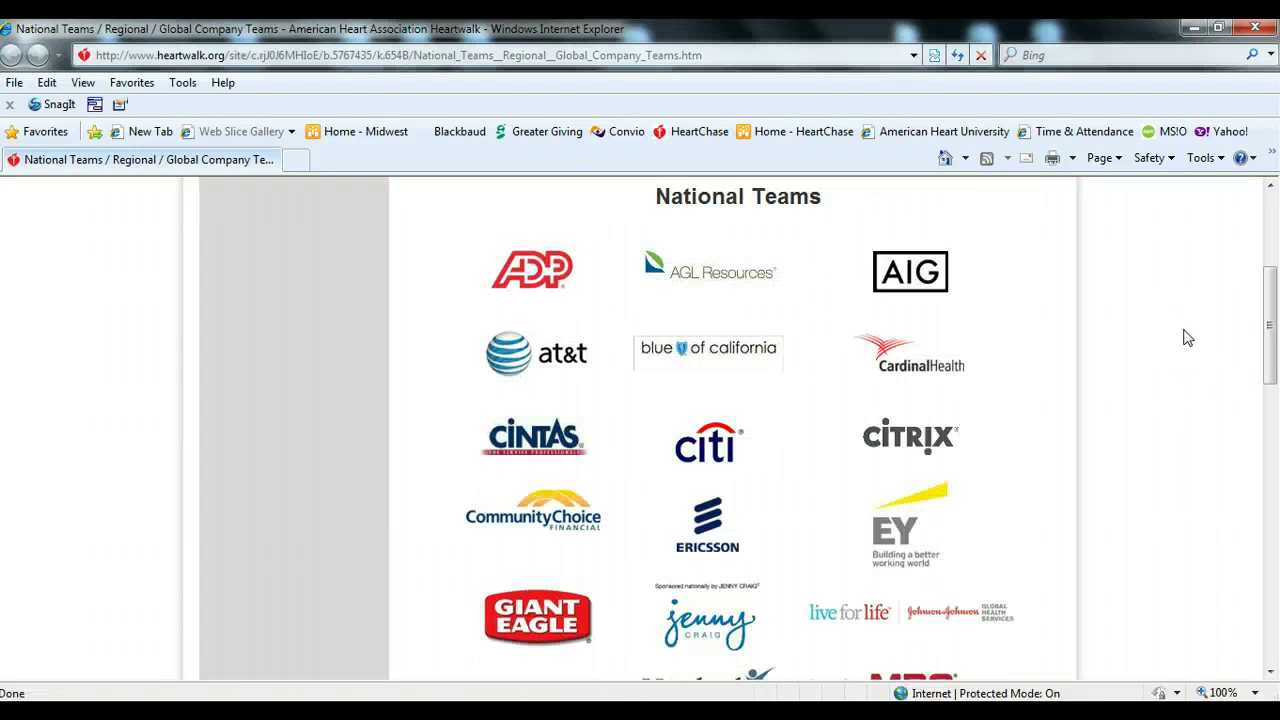
scroll(1186, 338, down, 3)
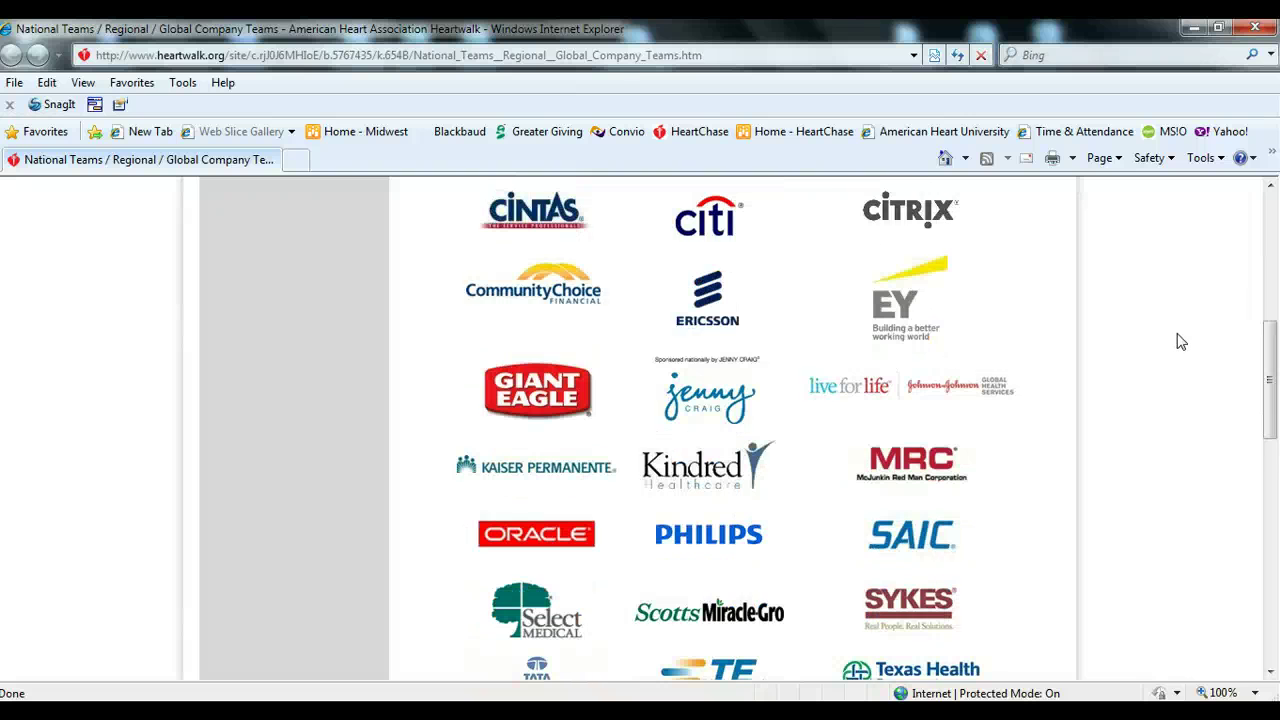
click(1124, 381)
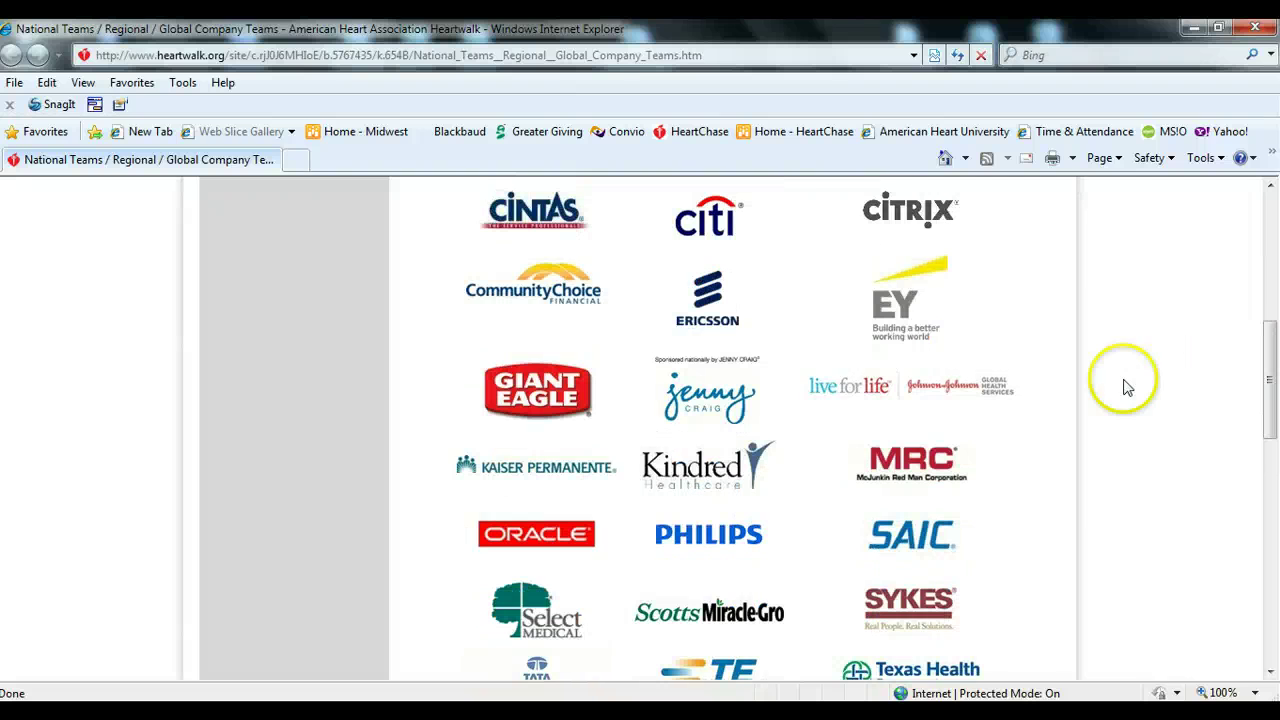
- Open the Scotts Miracle-Gro company page and review its leaderboards
click(705, 615)
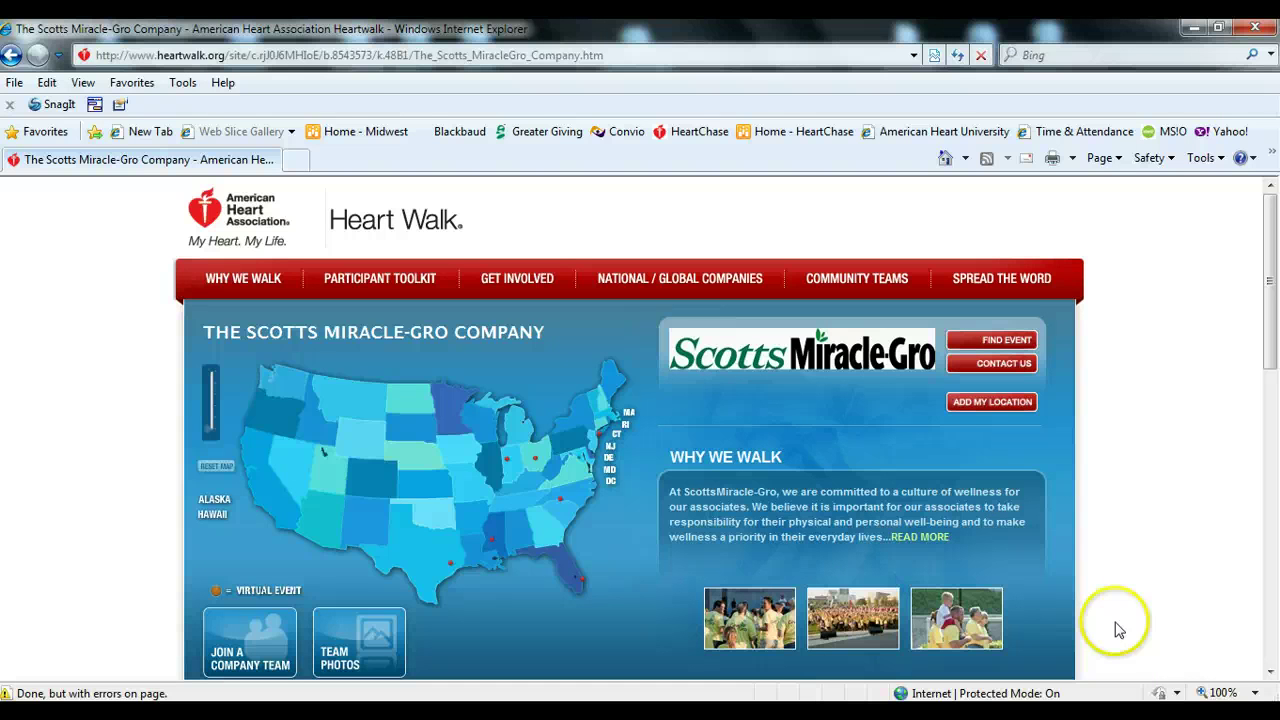
scroll(1118, 628, down, 5)
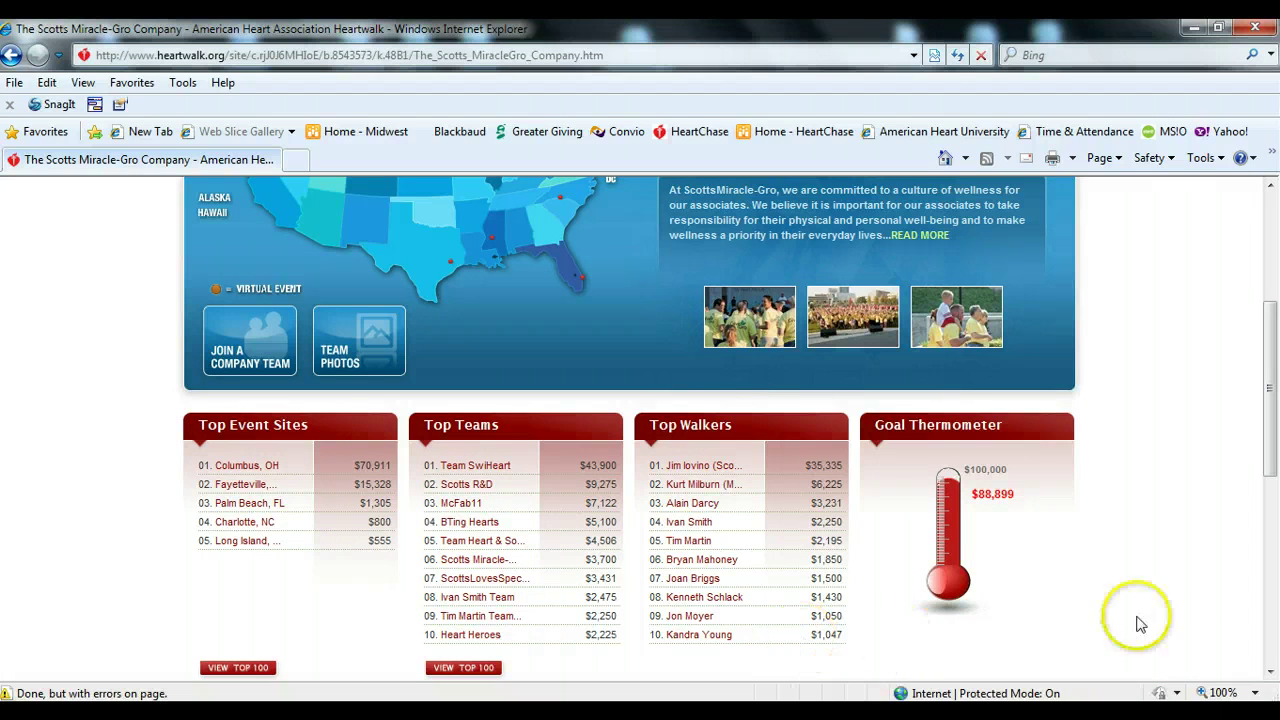
scroll(1180, 610, up, 3)
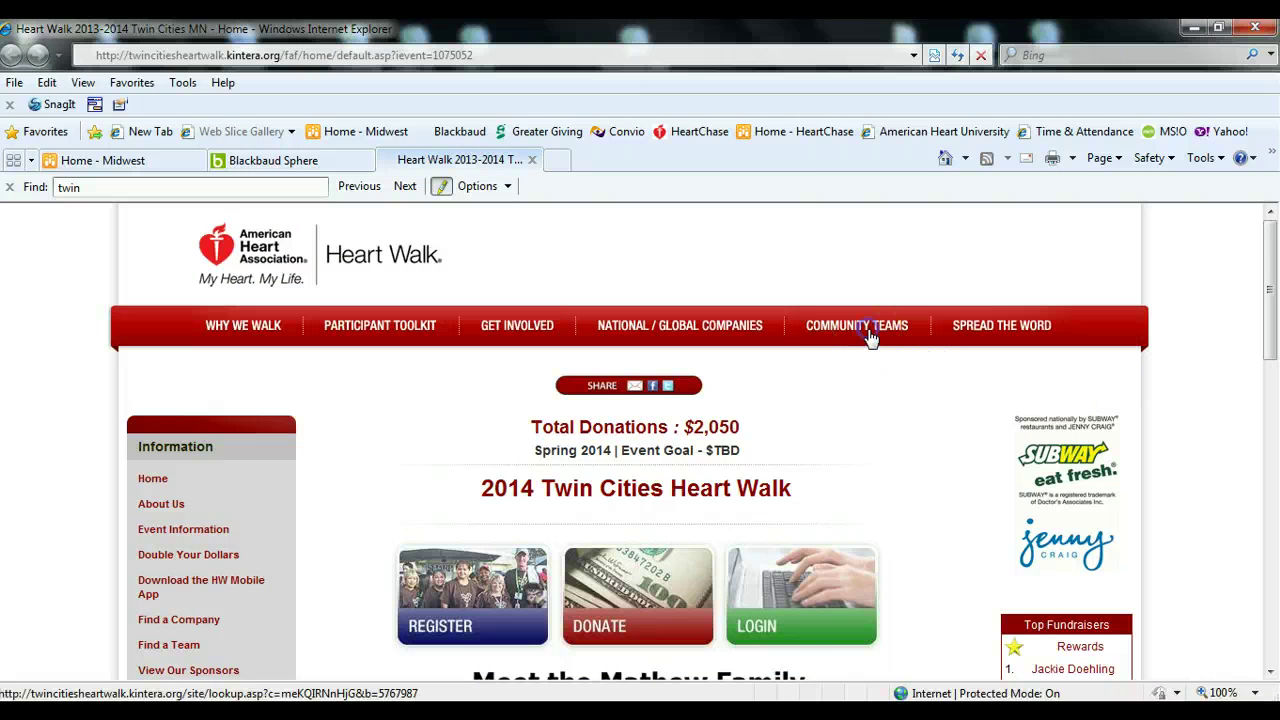
- Open Community Teams in a full-screen window and go to Share / Read Stories
click(868, 334)
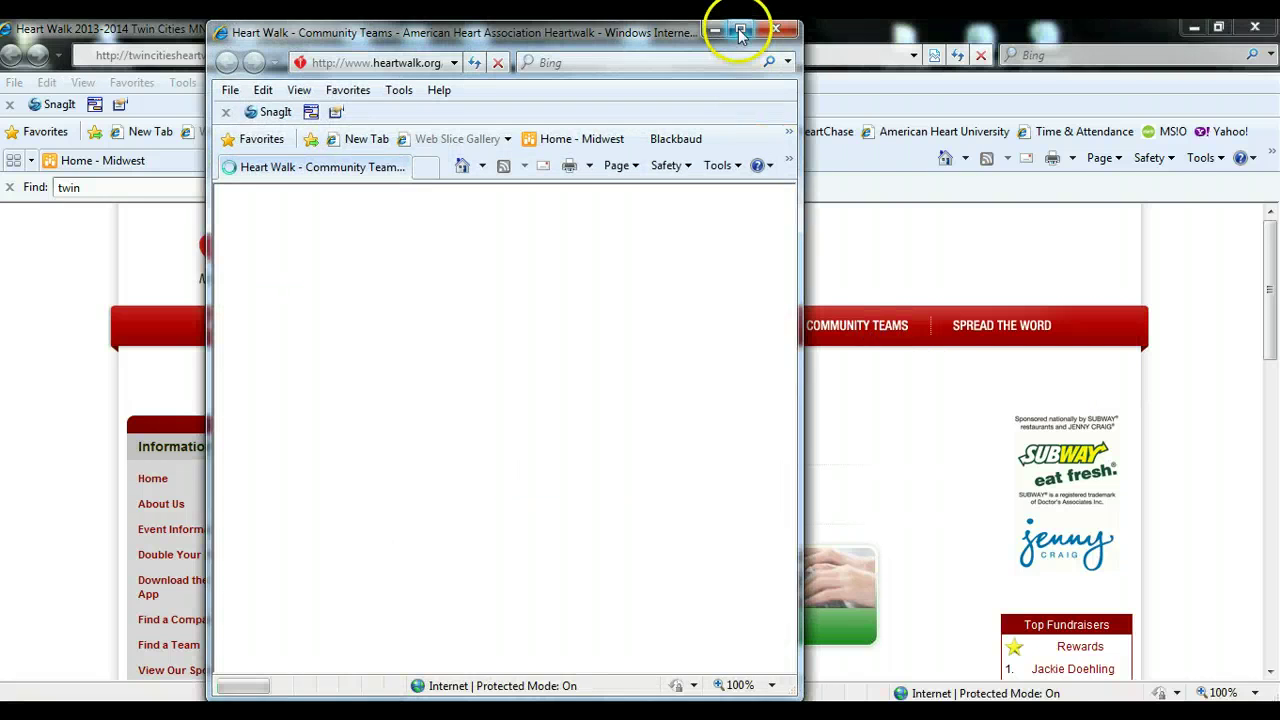
click(740, 33)
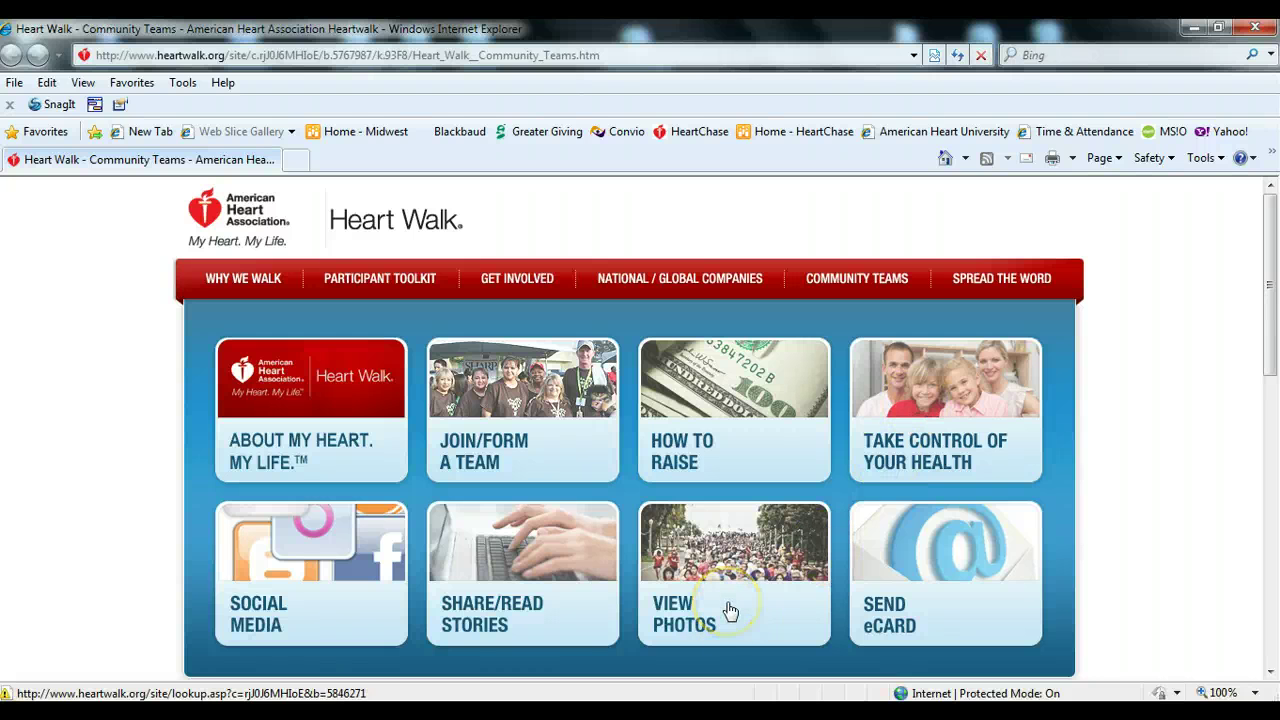
click(573, 594)
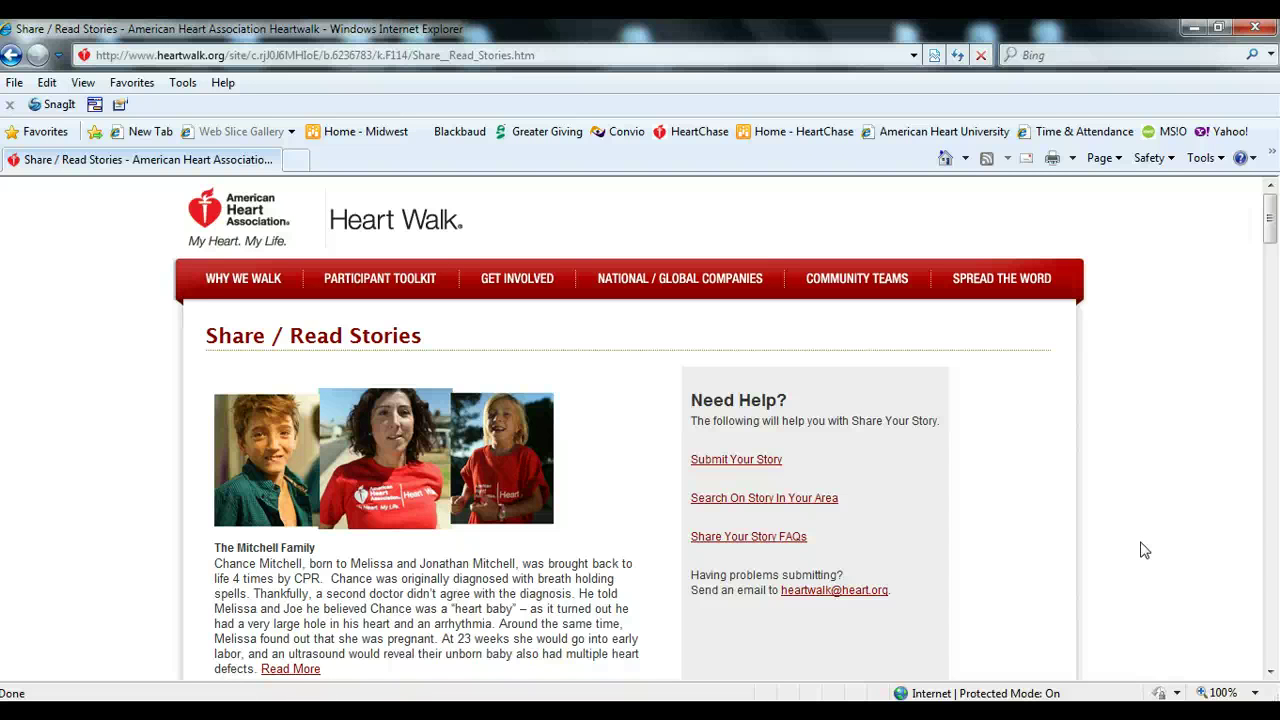
- Look at the area story search by First Name, close it, and open the Spread the Word page
click(1137, 539)
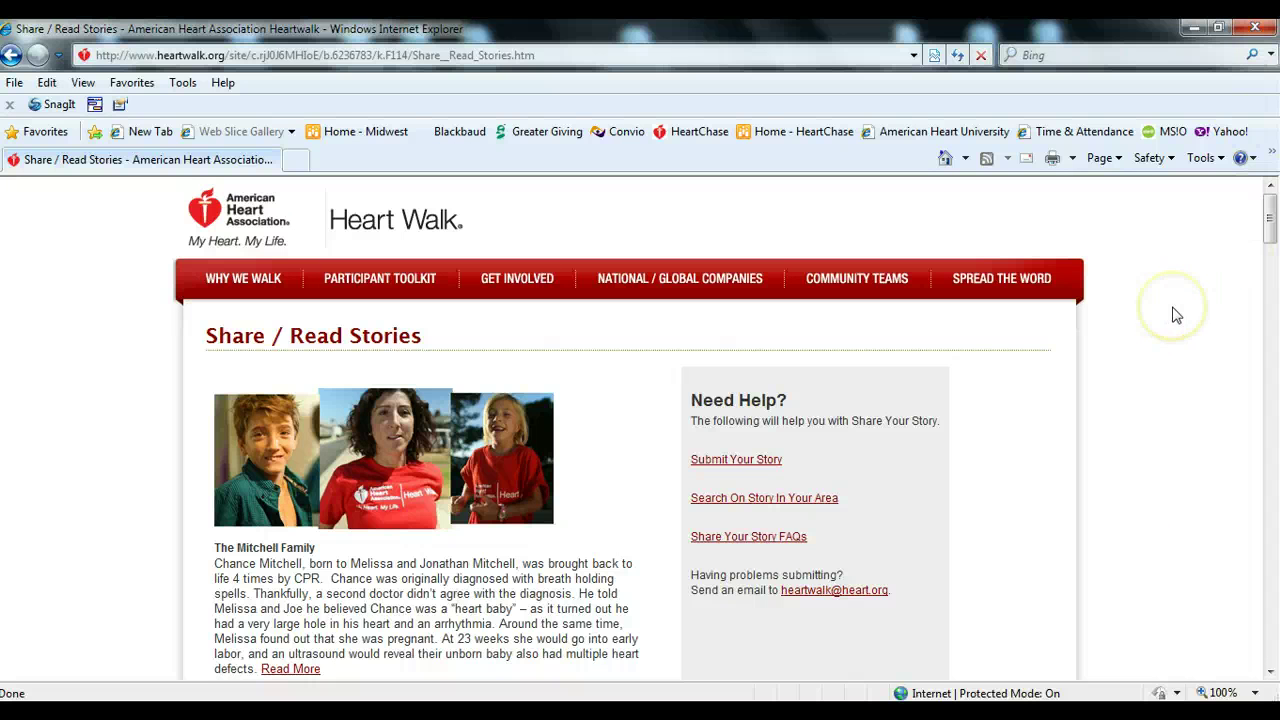
scroll(1176, 314, down, 1)
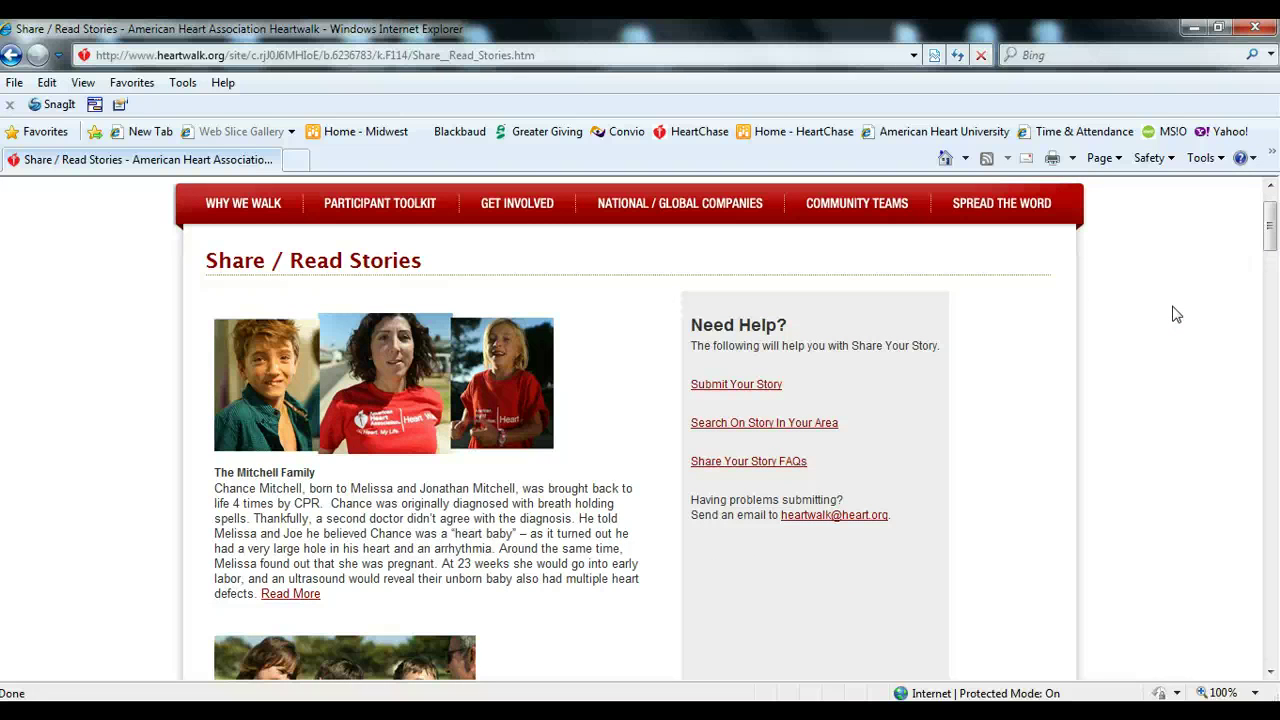
click(777, 425)
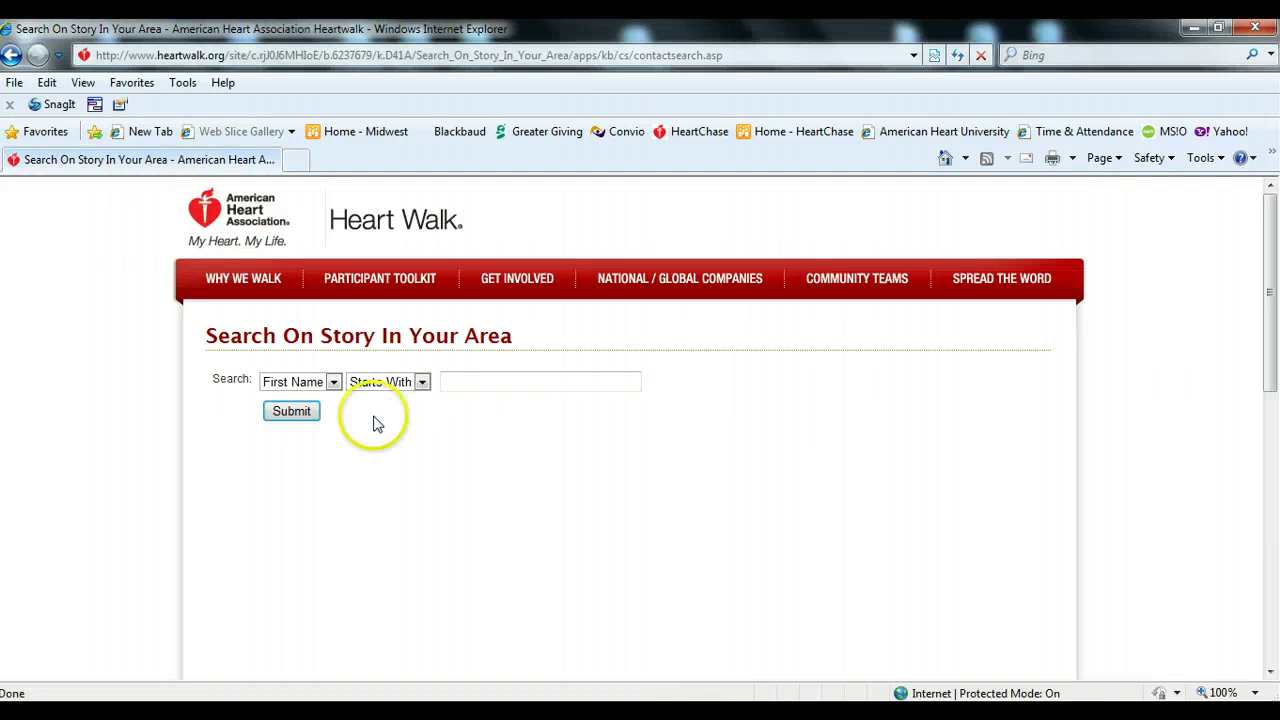
click(333, 383)
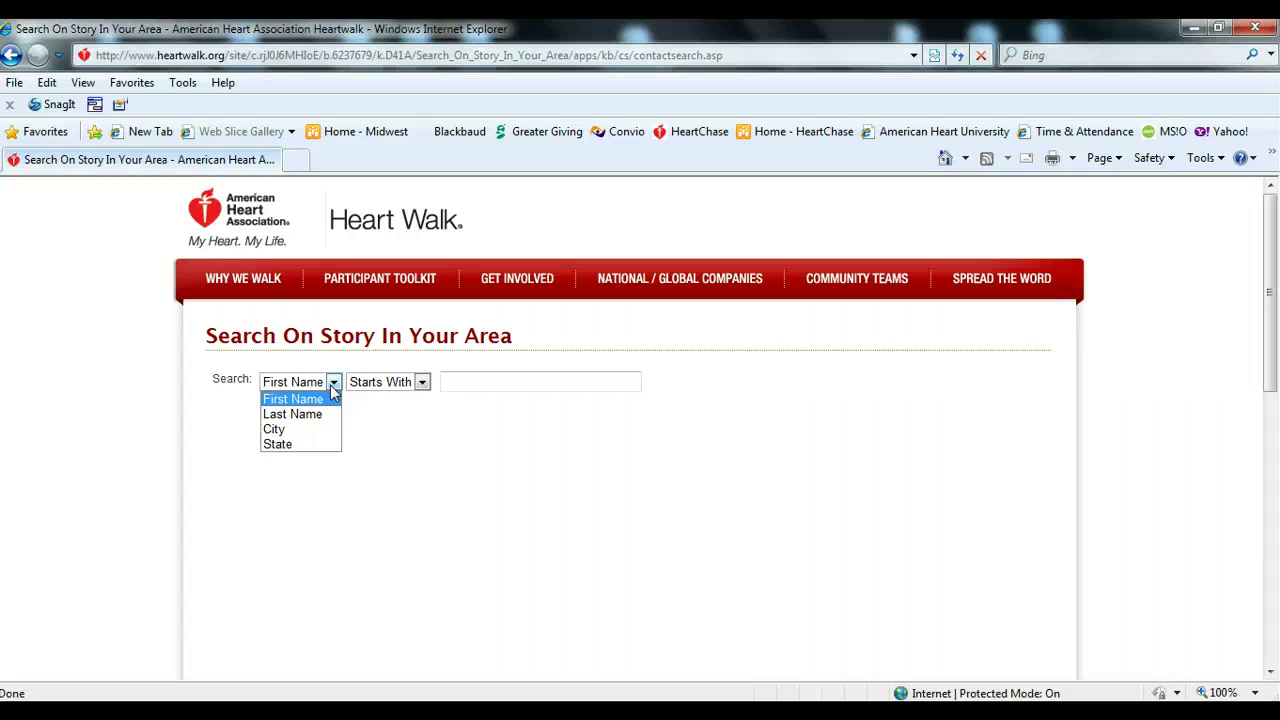
click(368, 415)
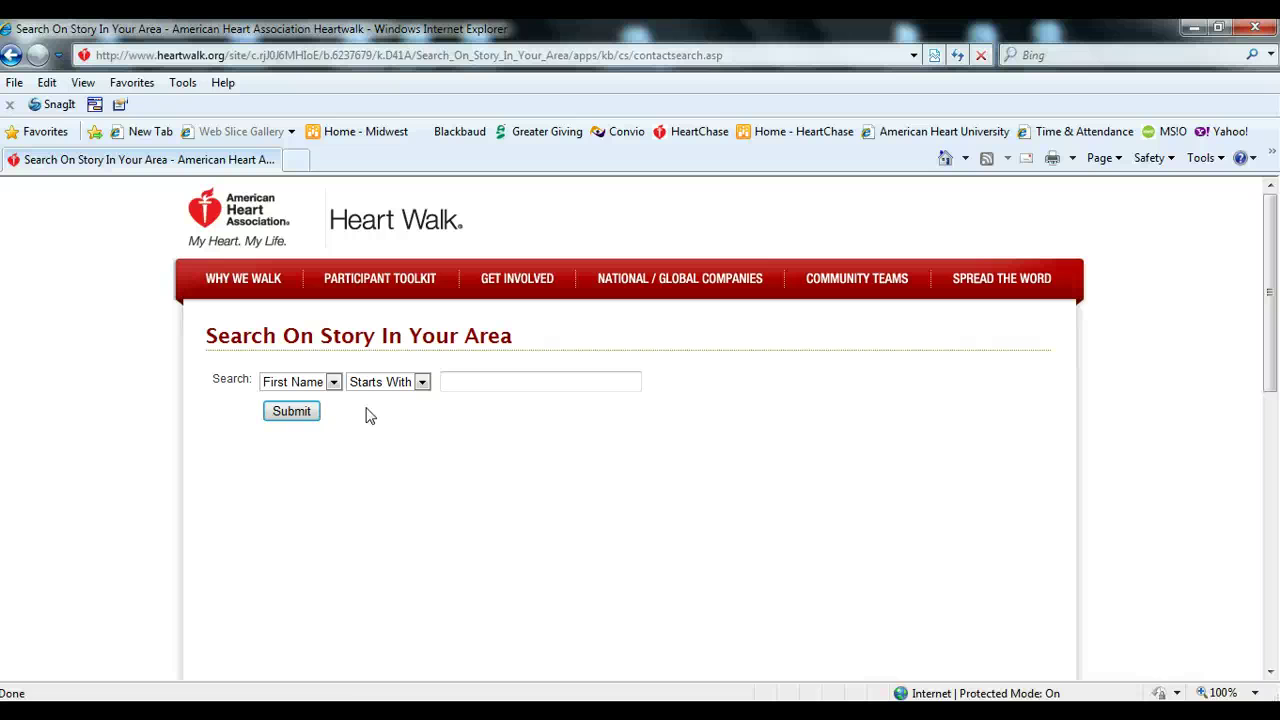
click(1256, 30)
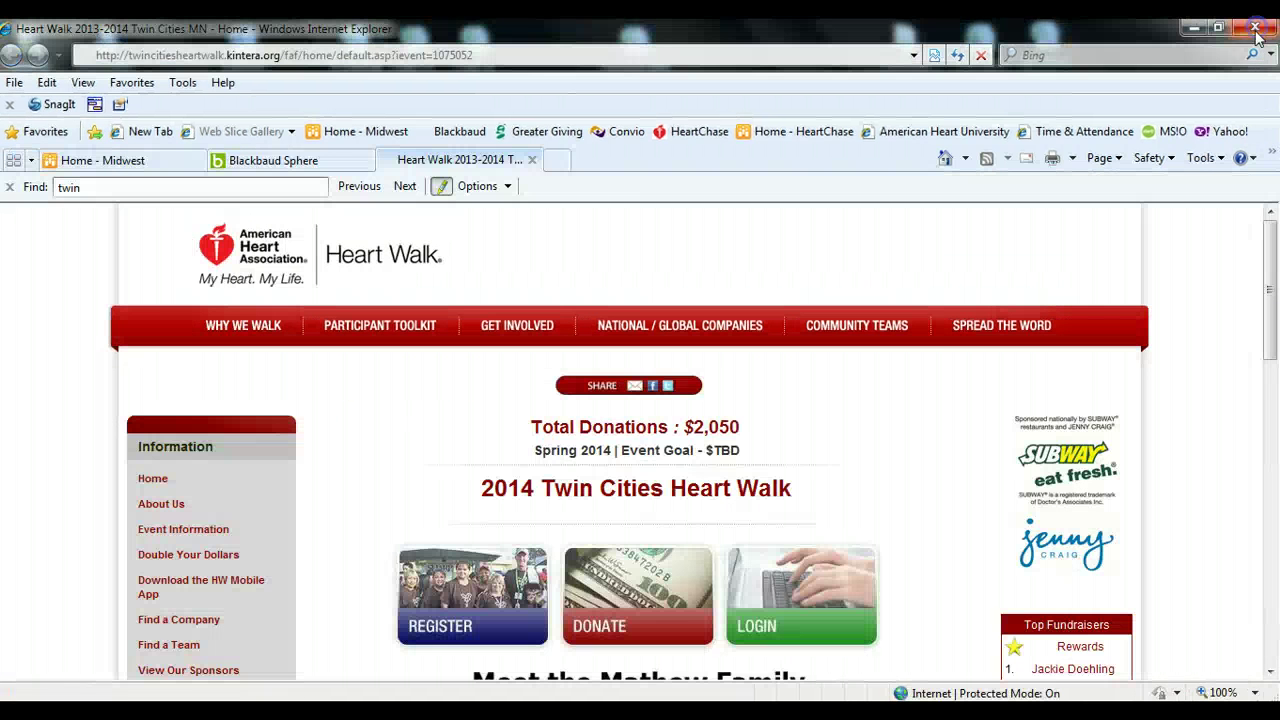
click(978, 338)
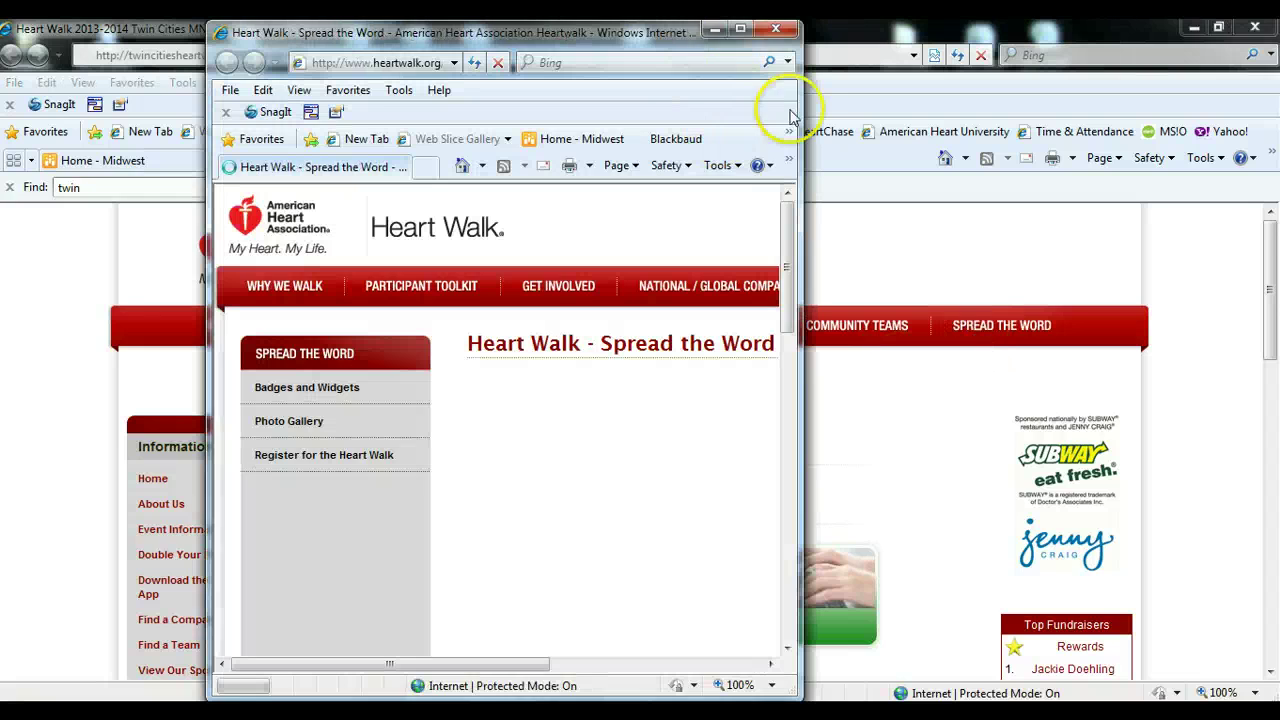
- Maximize Spread the Word, open Badges and Widgets, and review its badges, wallpaper and HeartHub banners
click(740, 28)
mouse_move(950, 275)
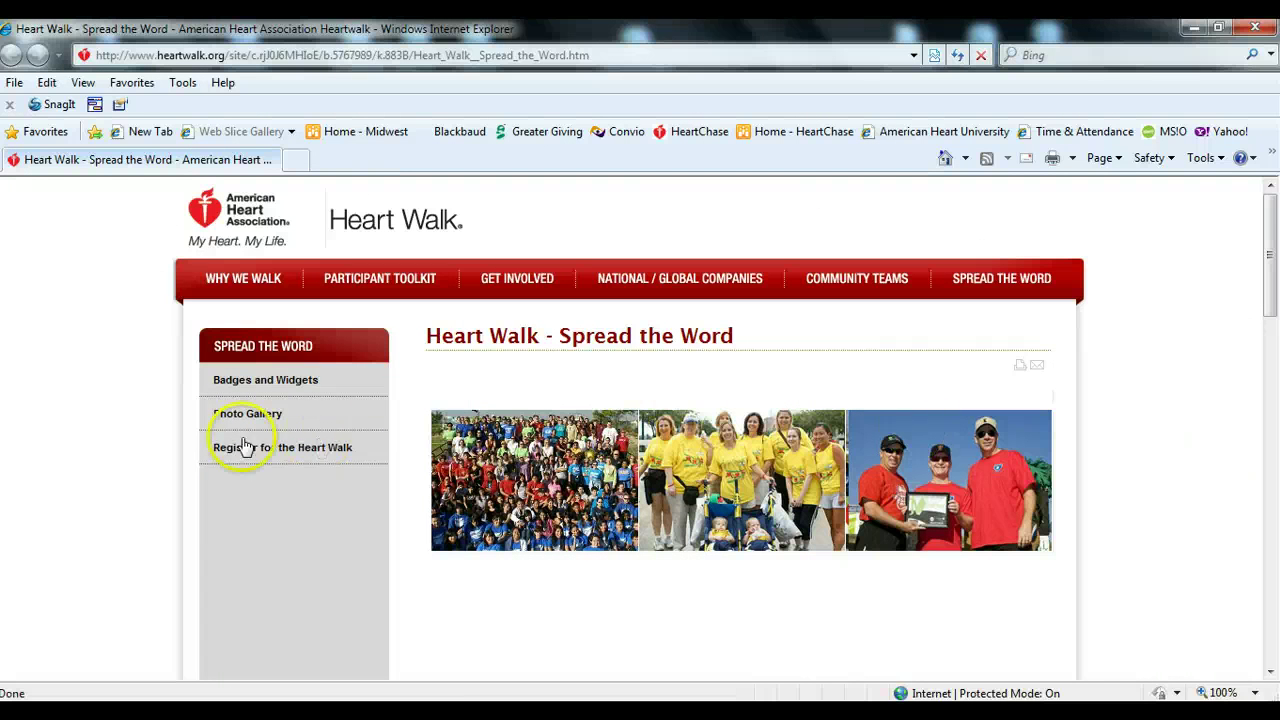
click(276, 389)
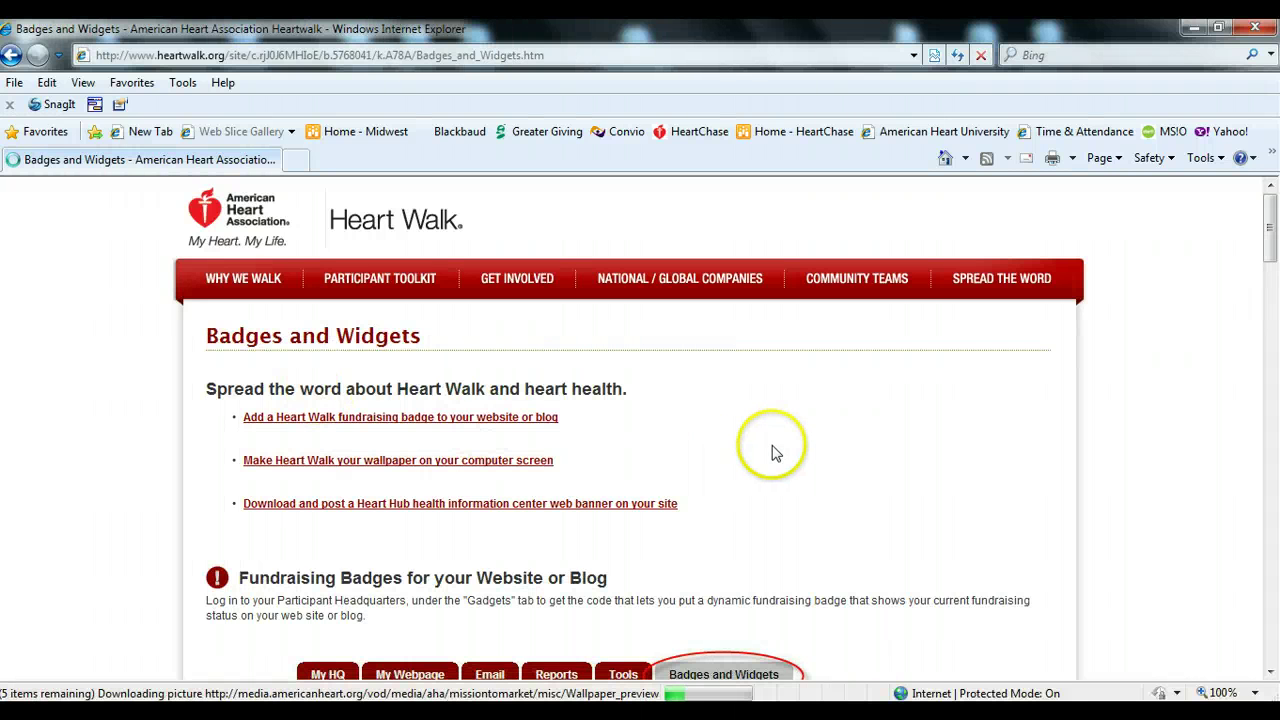
scroll(772, 452, down, 4)
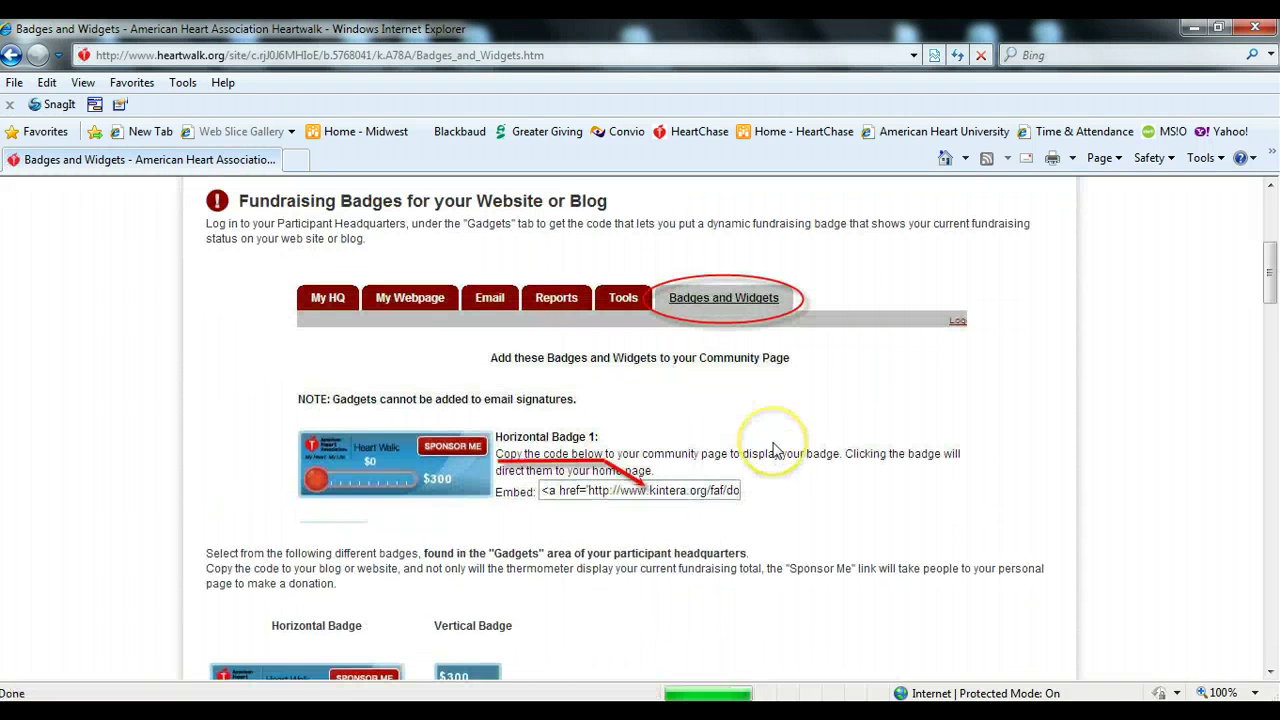
scroll(772, 452, down, 4)
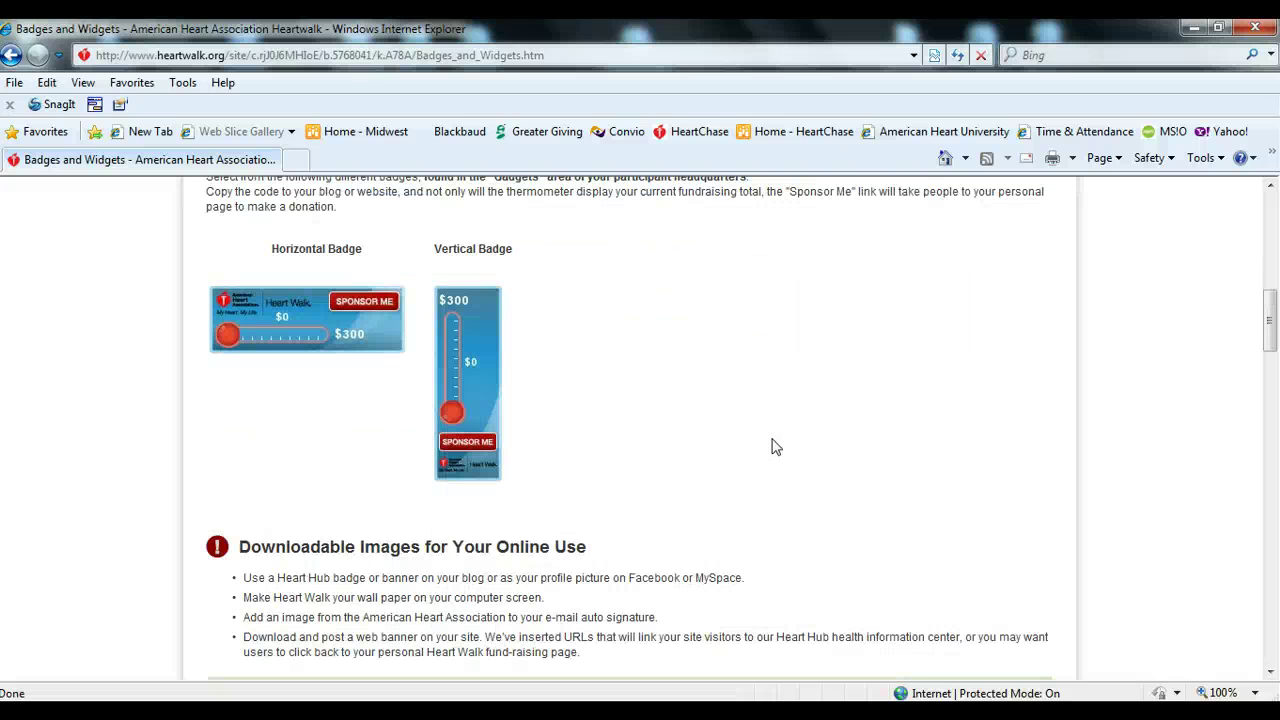
scroll(772, 447, down, 2)
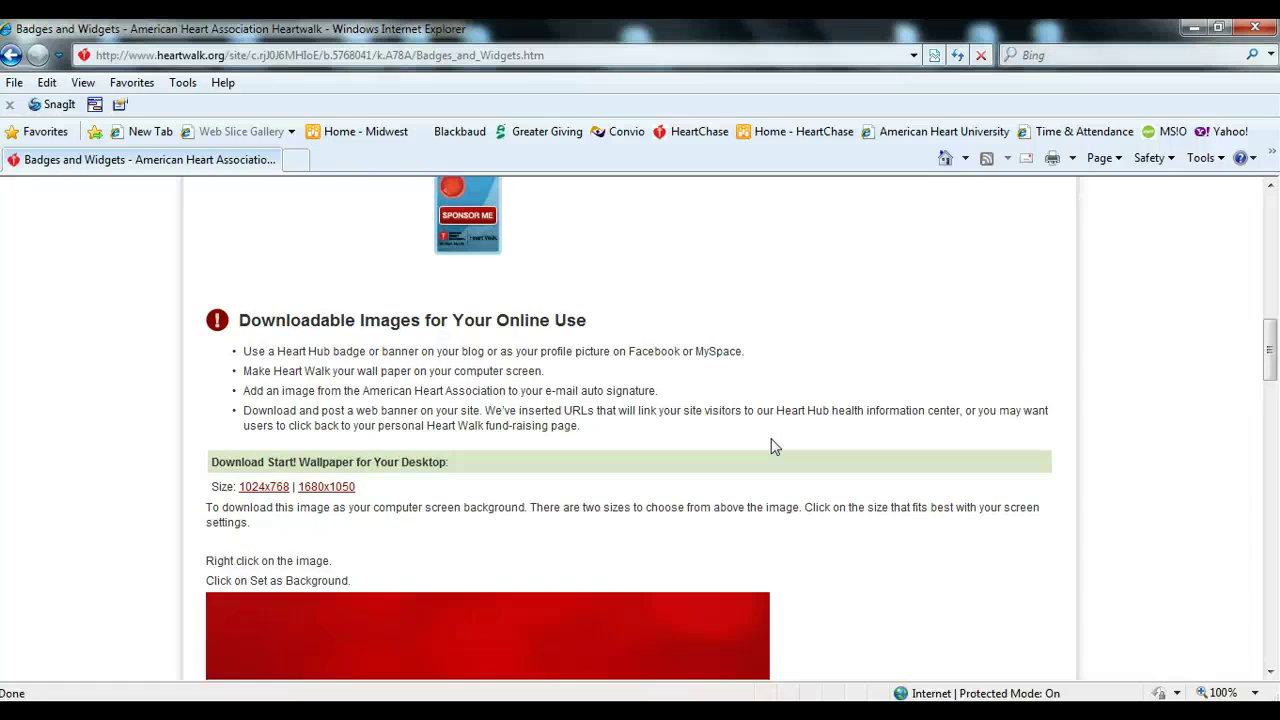
scroll(772, 447, down, 6)
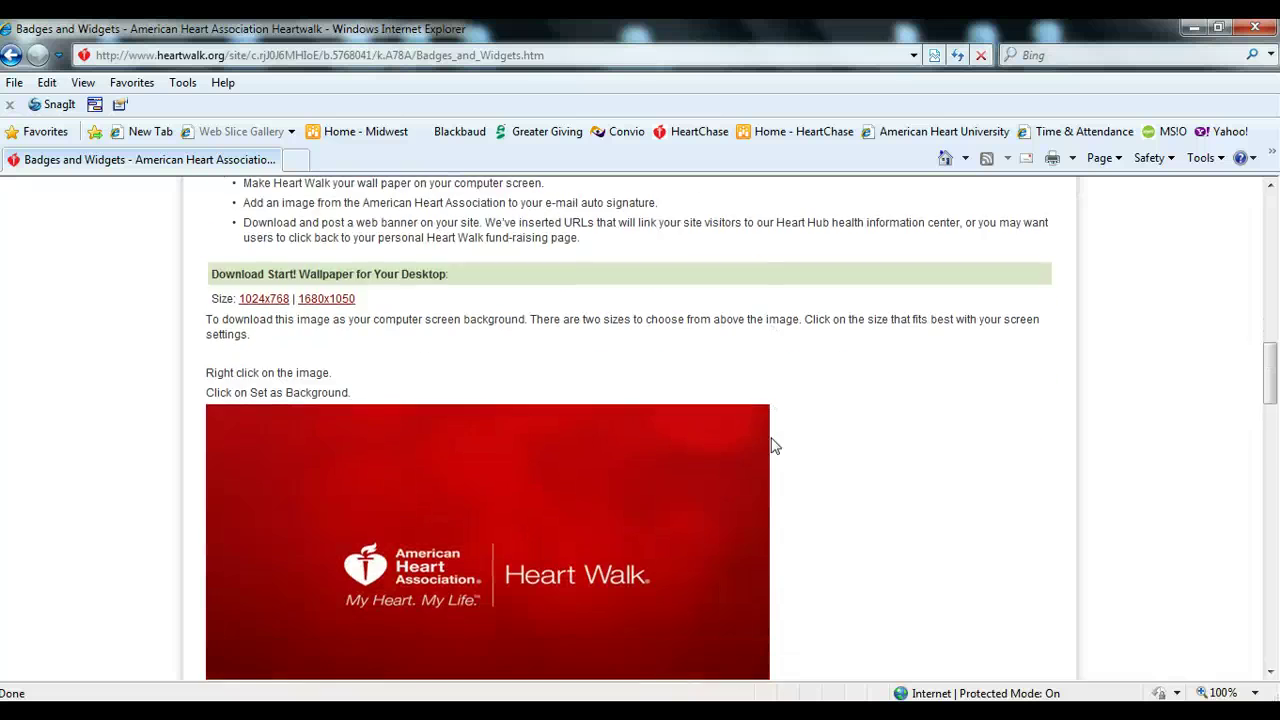
scroll(858, 474, down, 1)
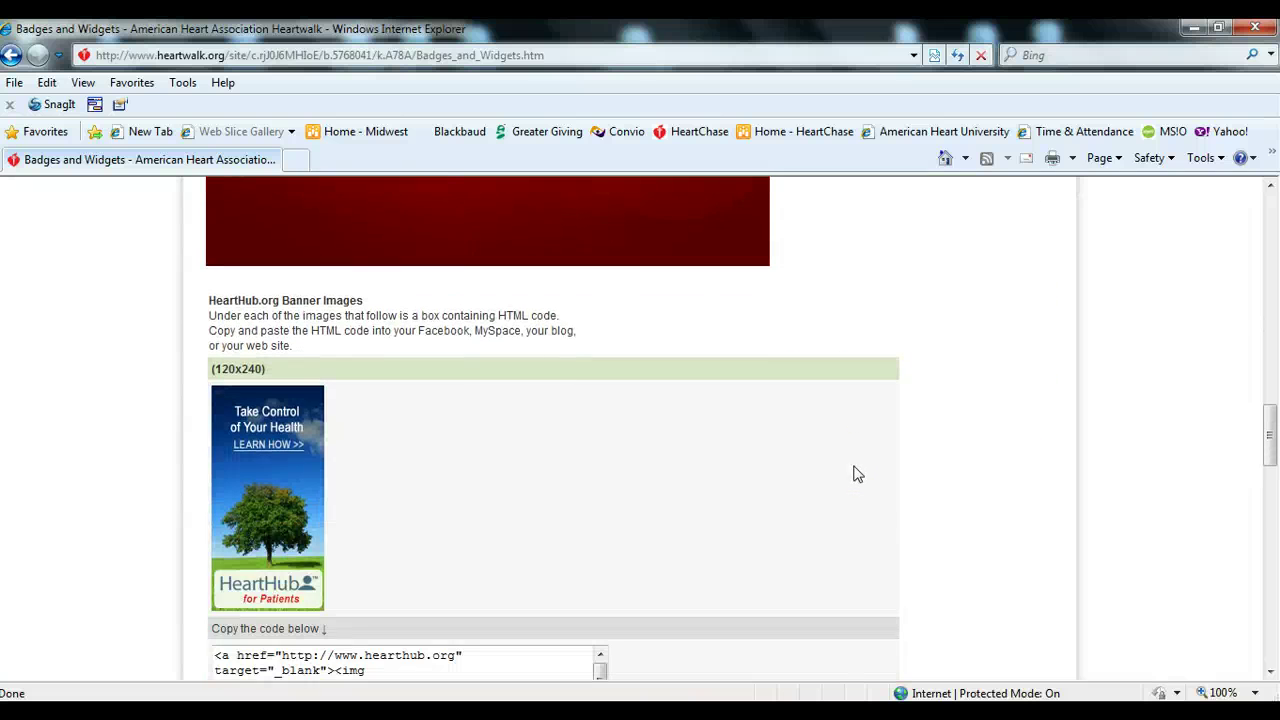
scroll(980, 474, down, 3)
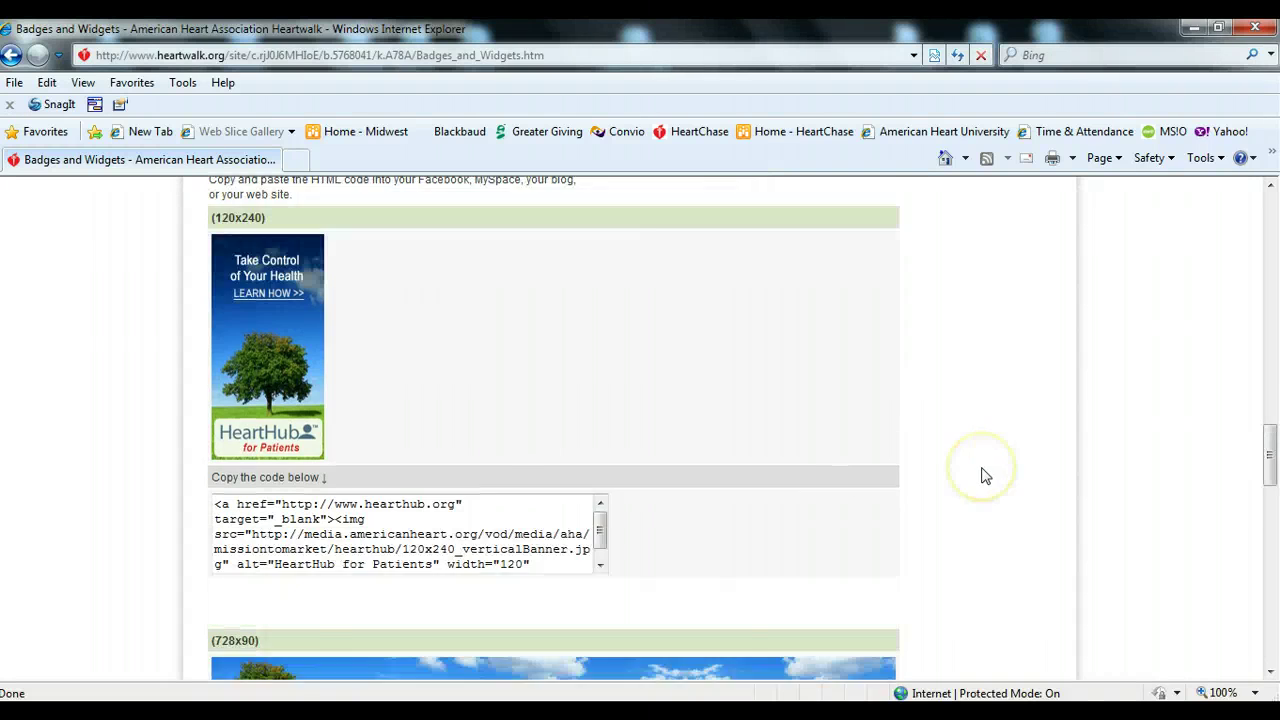
scroll(984, 476, down, 1)
scroll(984, 476, down, 5)
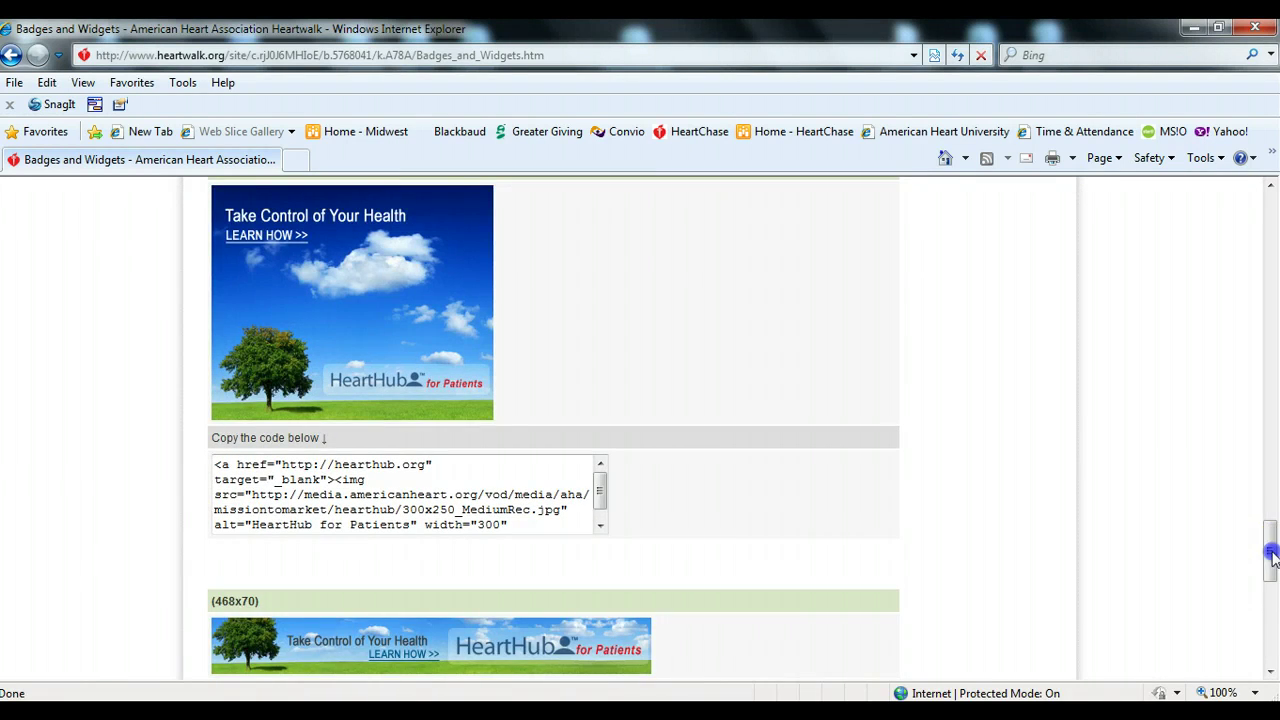
drag(1270, 556, 1270, 214)
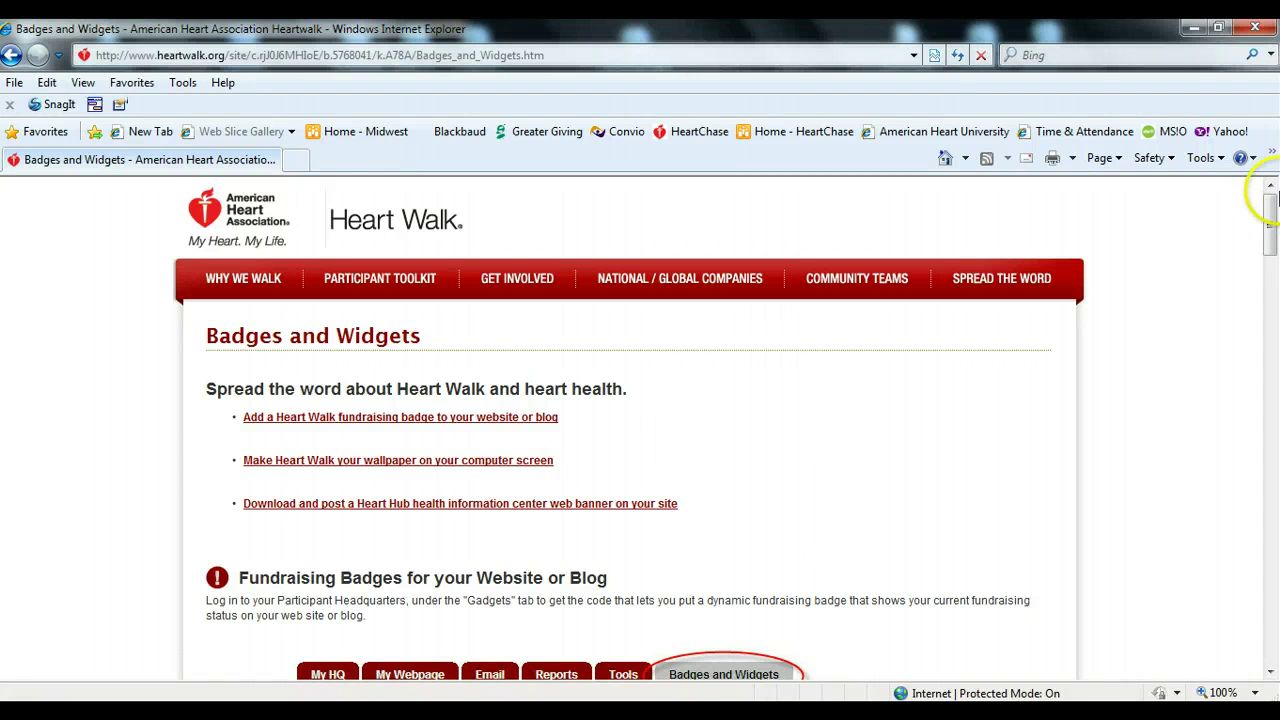
- Close Badges and Widgets and open the event's share-with-friends dialog
click(1257, 30)
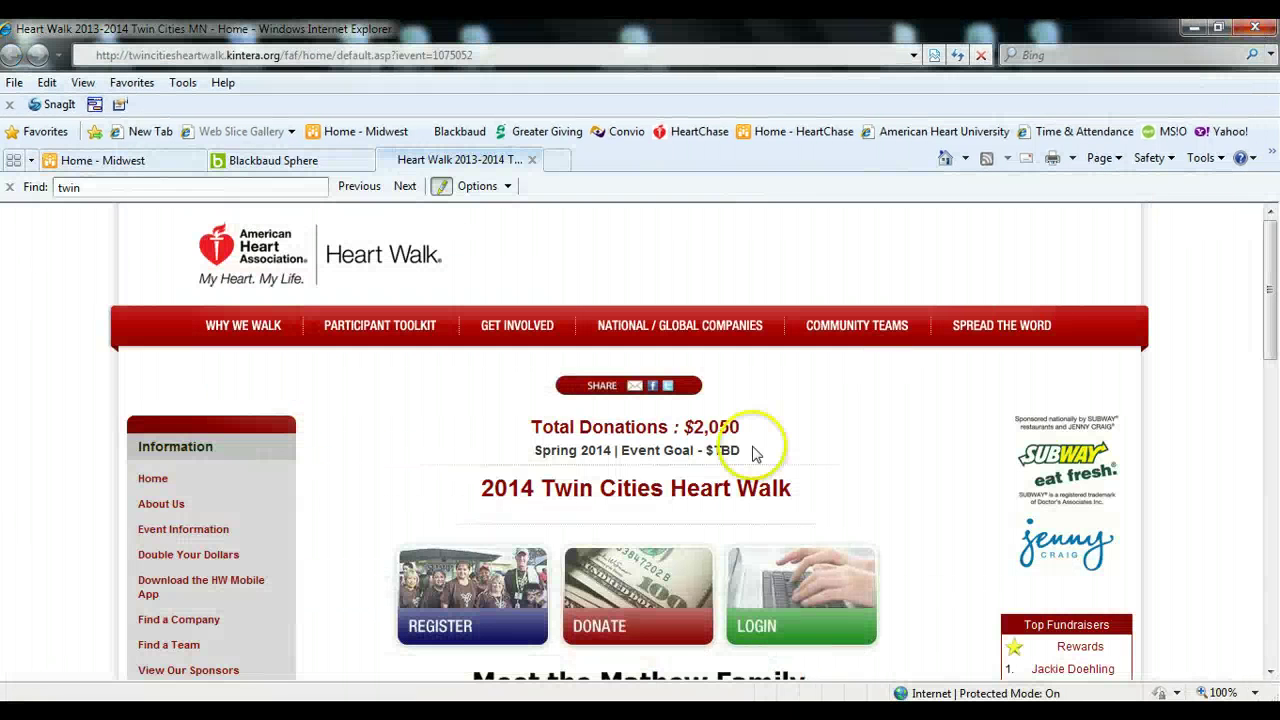
scroll(910, 452, down, 2)
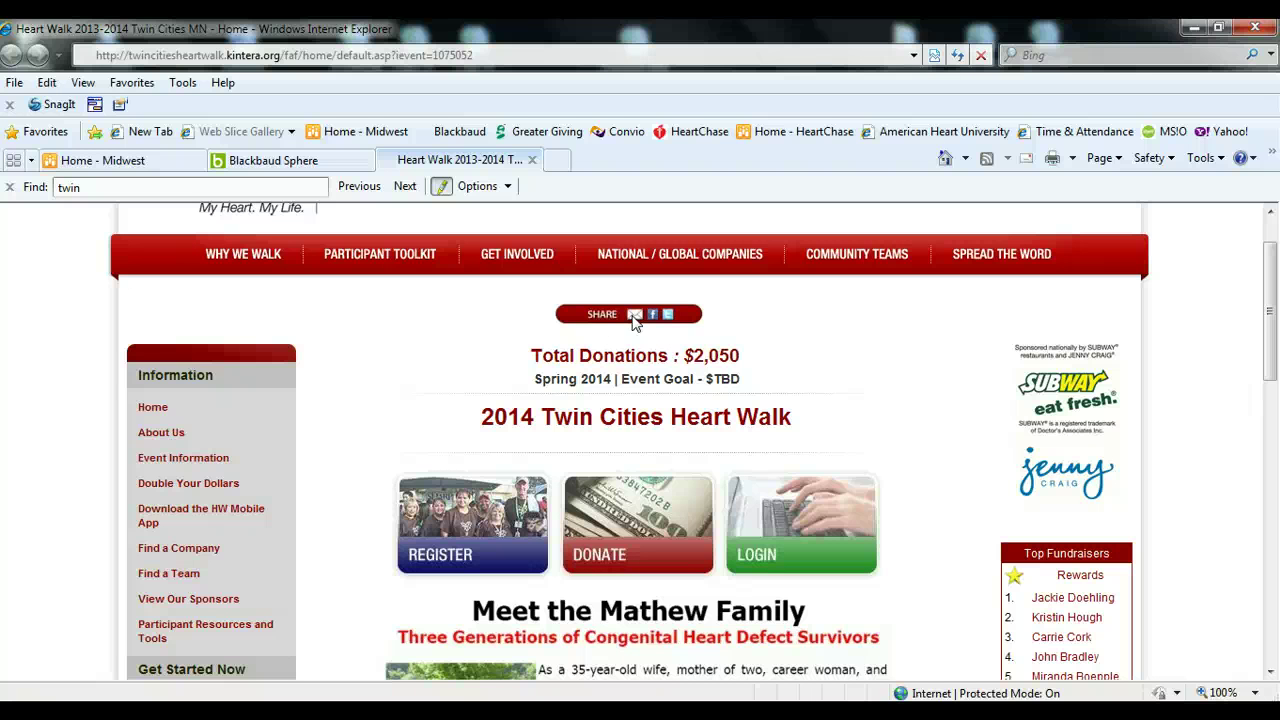
click(633, 315)
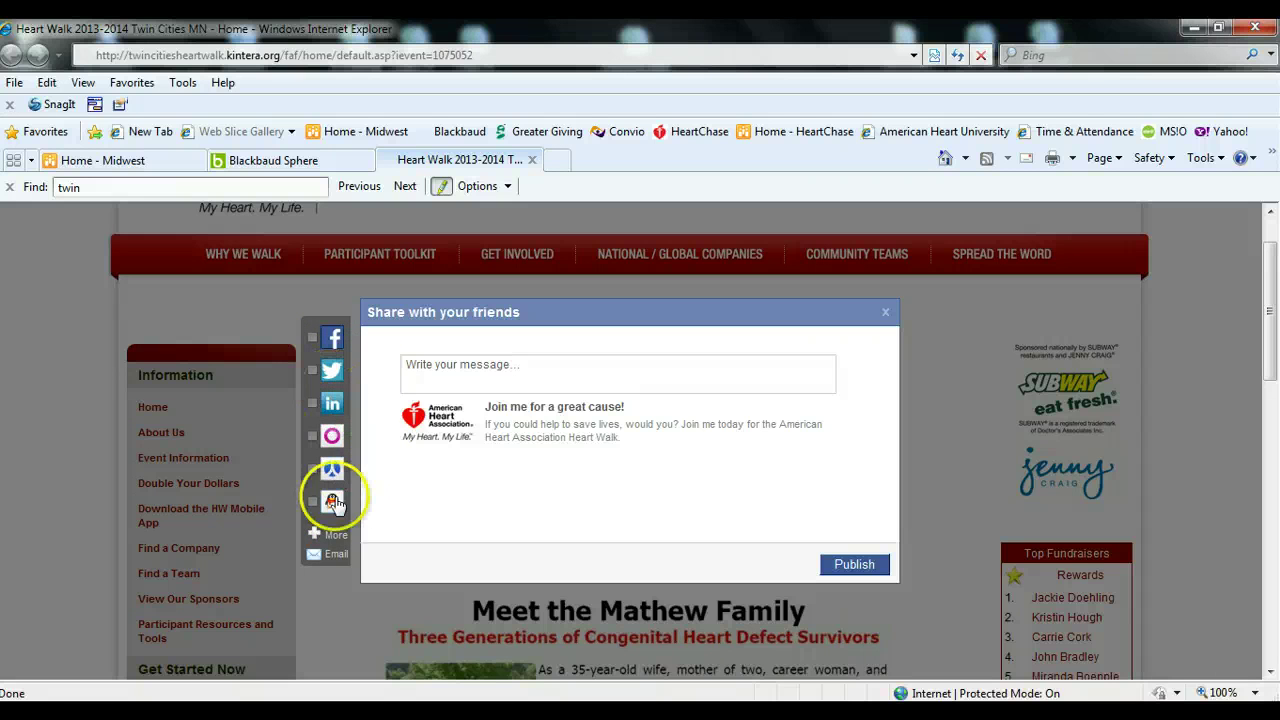
- Browse the full list of share services, then go back and choose Facebook
click(336, 537)
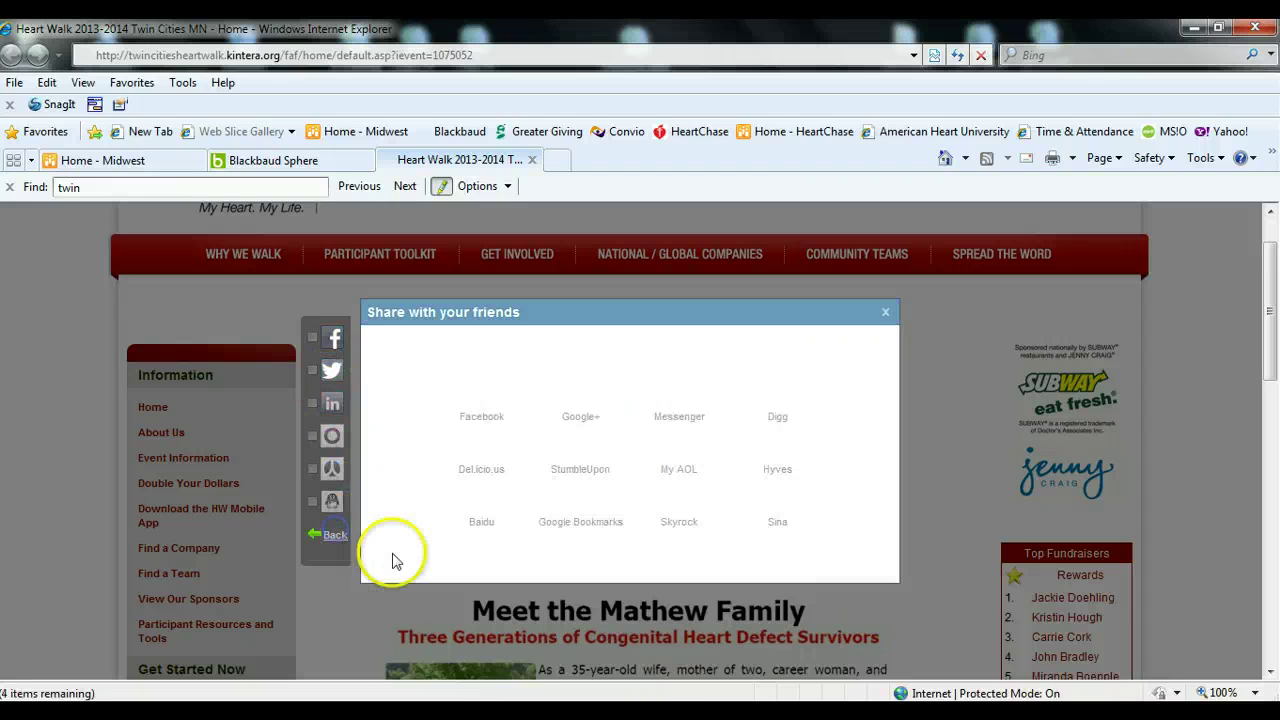
click(825, 463)
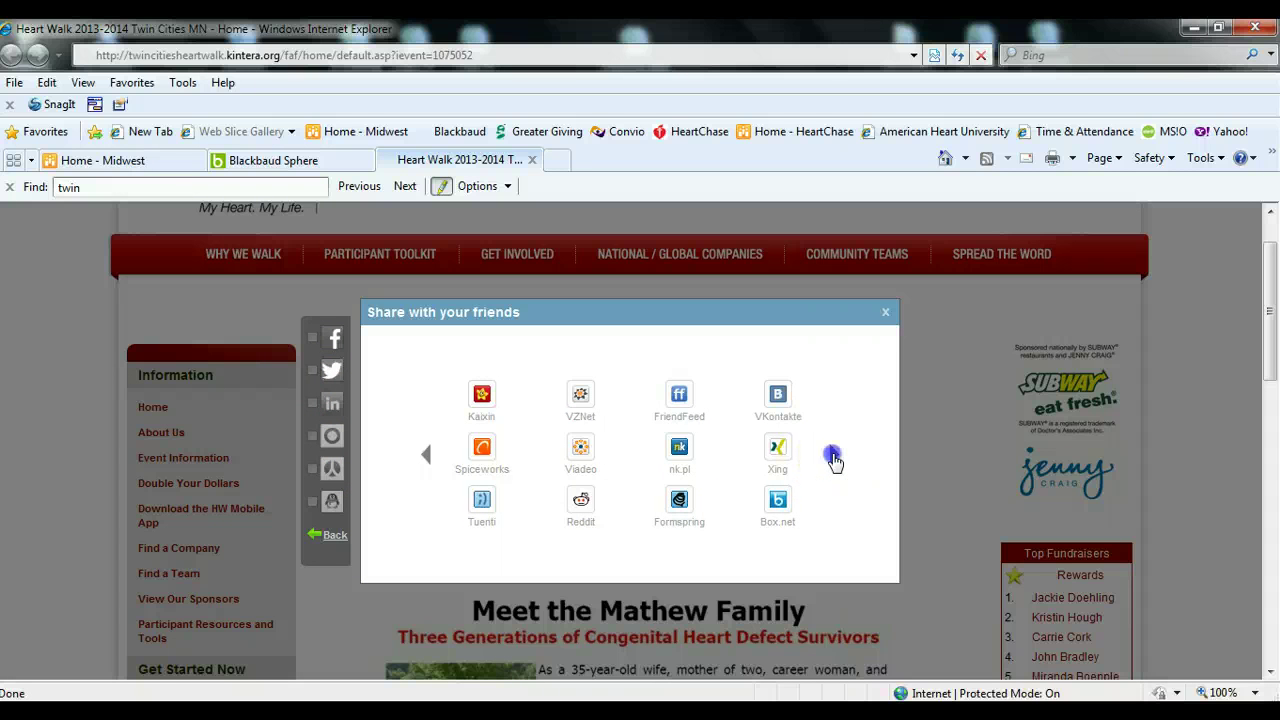
click(833, 458)
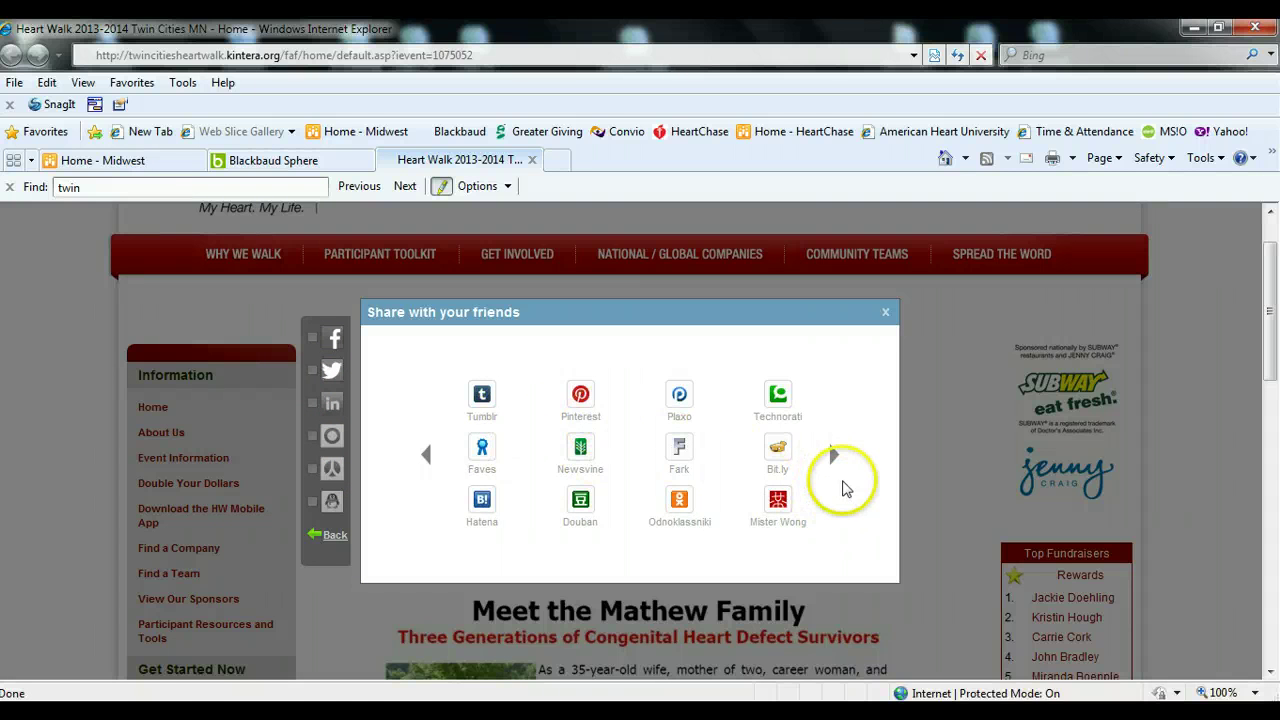
click(828, 461)
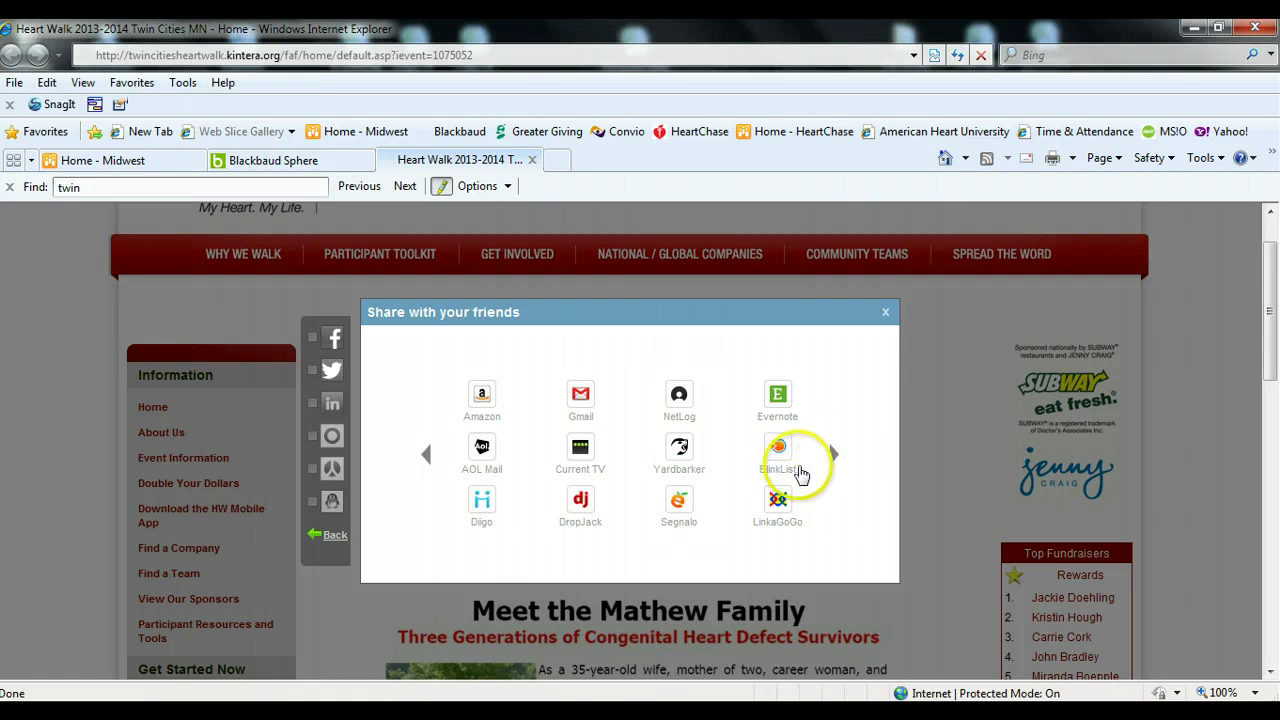
click(331, 535)
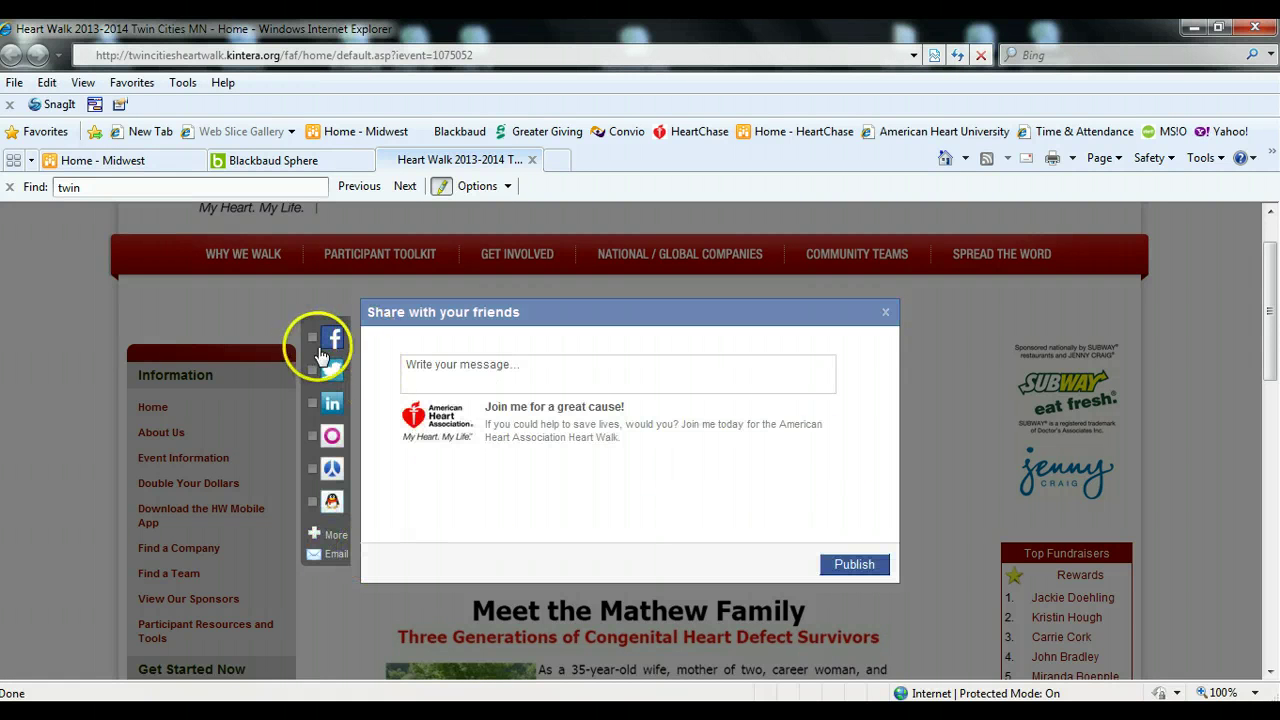
click(331, 402)
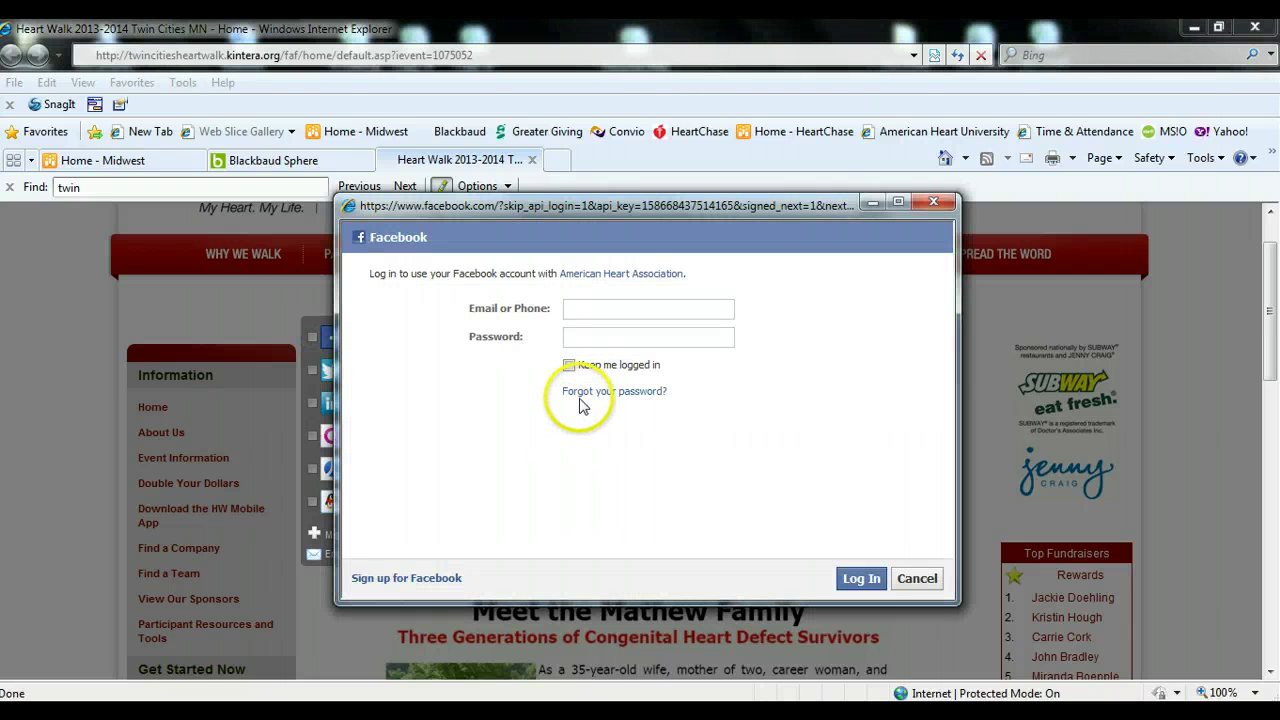
- Sign in to Facebook with the account e-mail and password, then start the share message
click(586, 309)
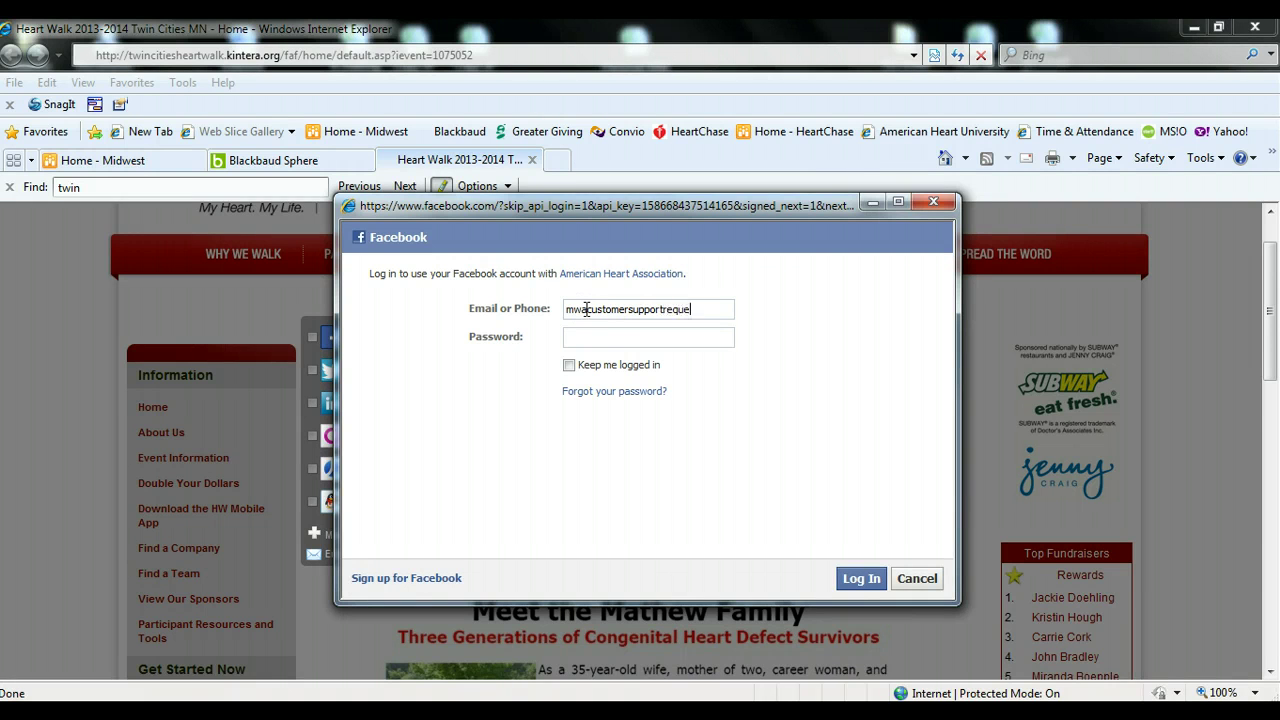
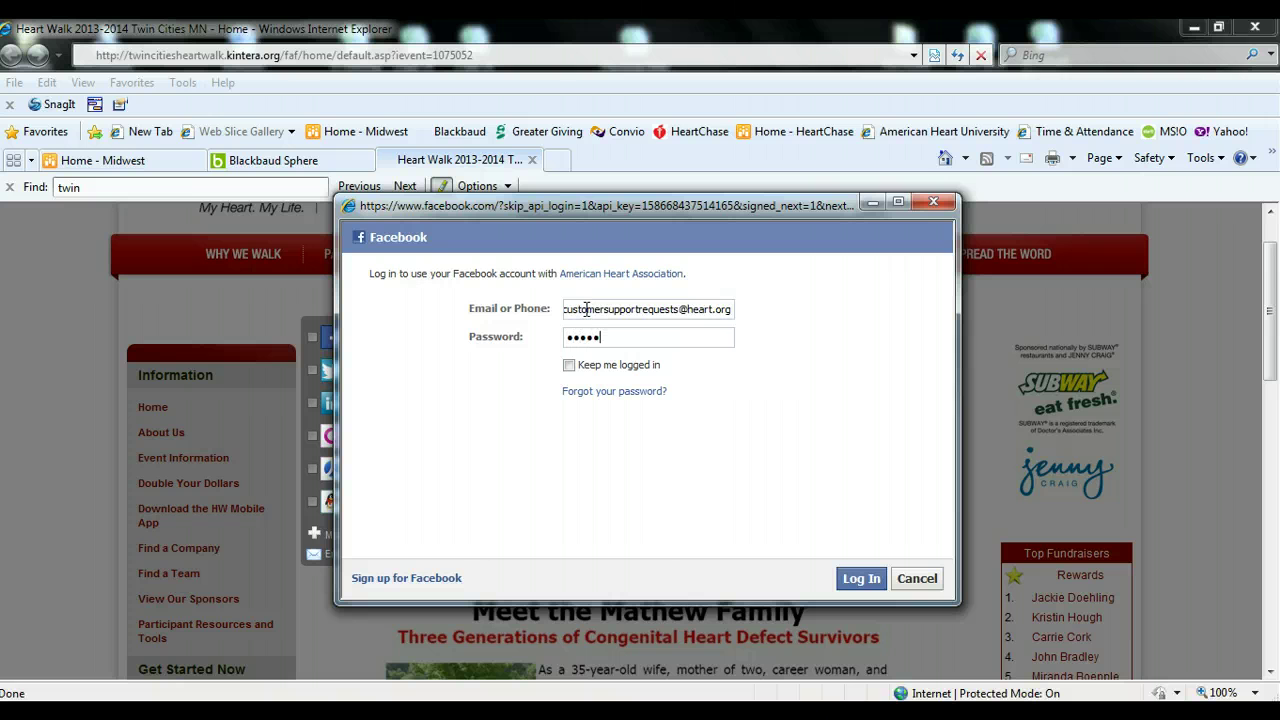
click(861, 578)
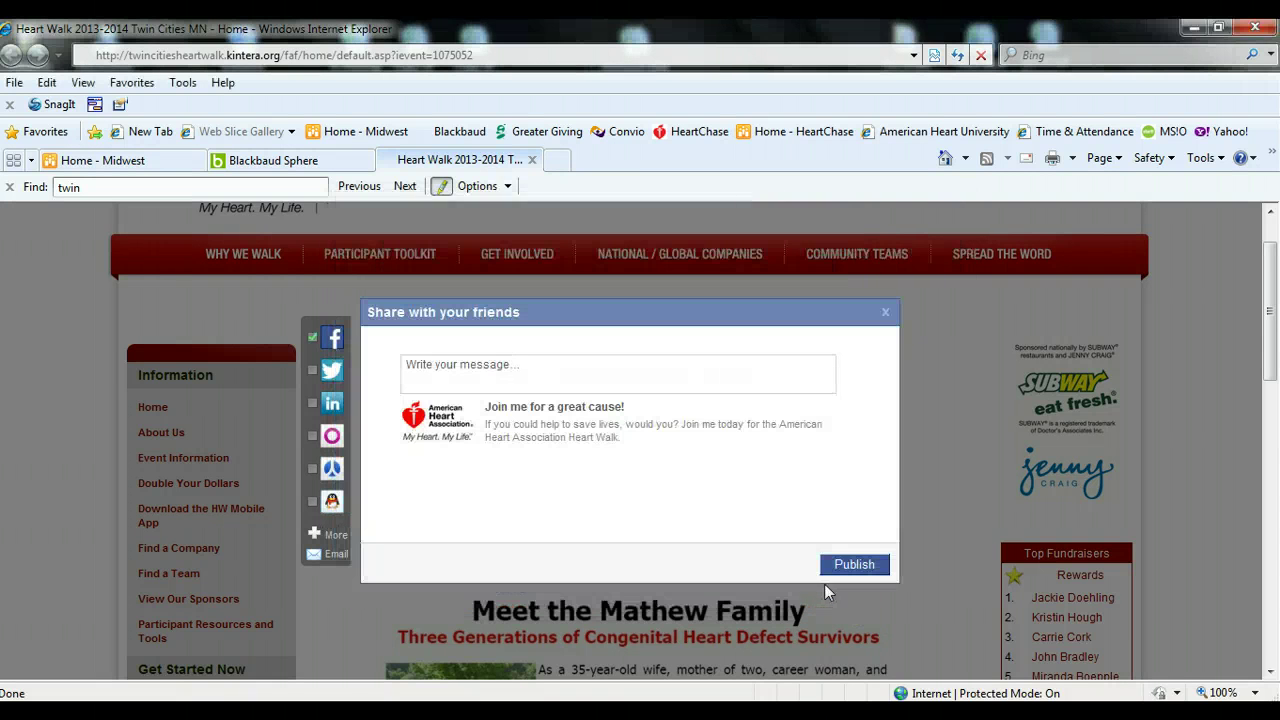
click(478, 370)
- Publish the message 'I can't wait to attend the Heart Walk!' to Facebook
click(536, 478)
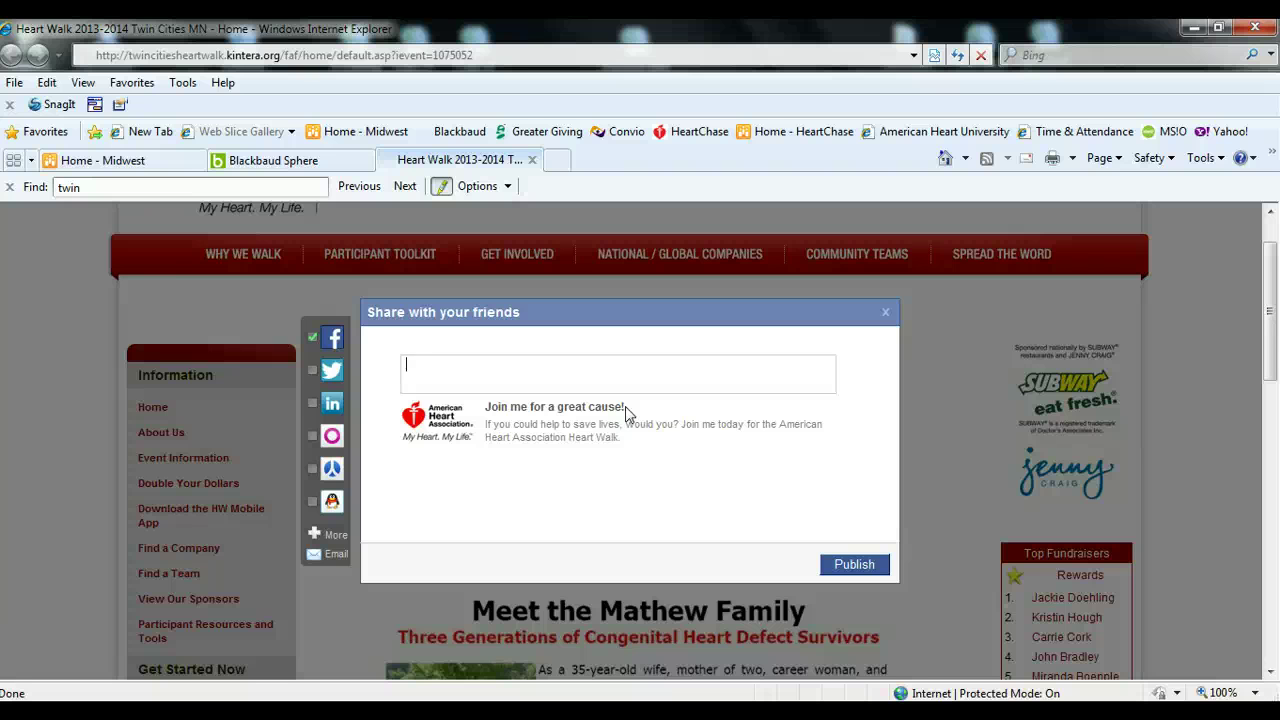
text(I can't wait to attend the )
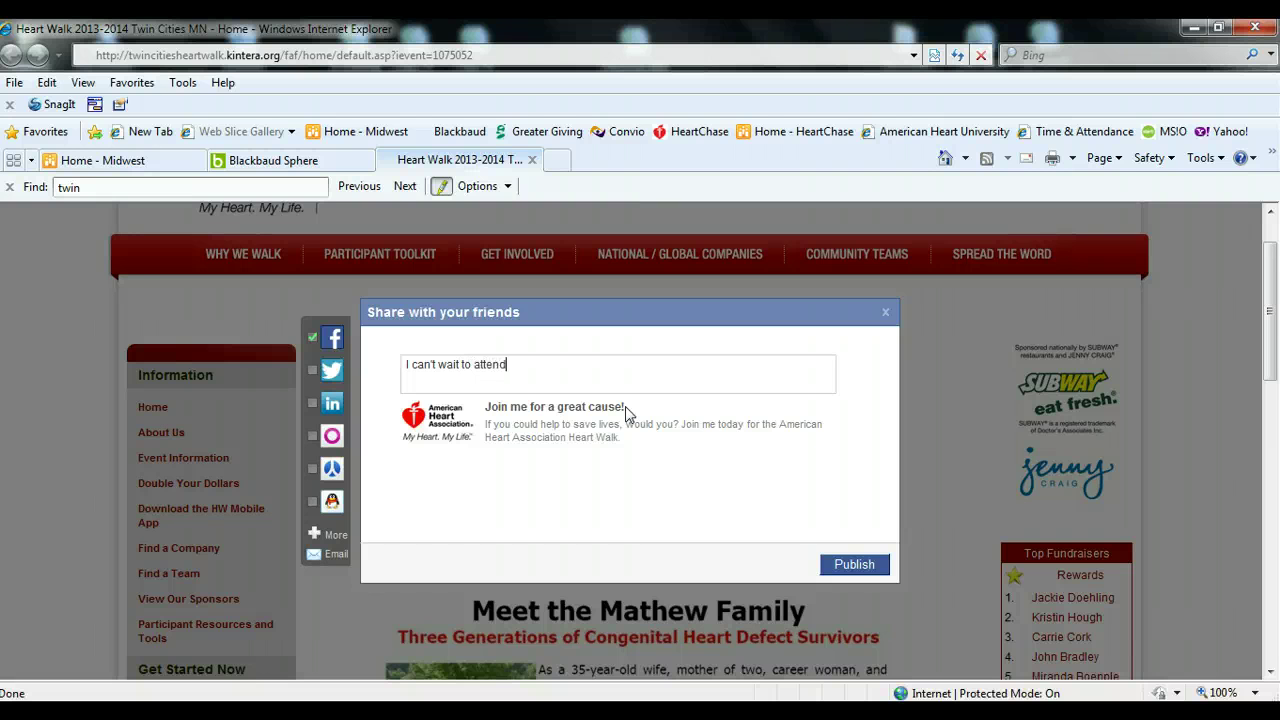
text(Heart Walk!)
click(852, 566)
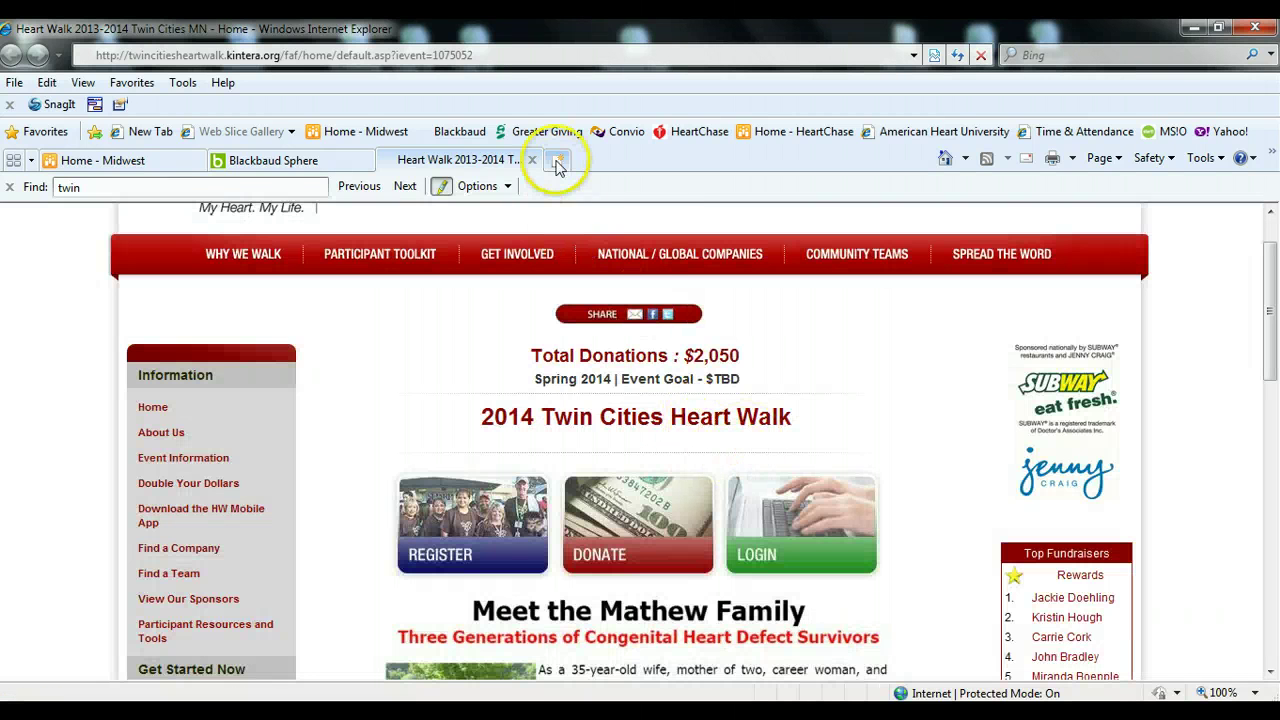
- Load facebook.com in a new tab, getting past the security warning
click(557, 162)
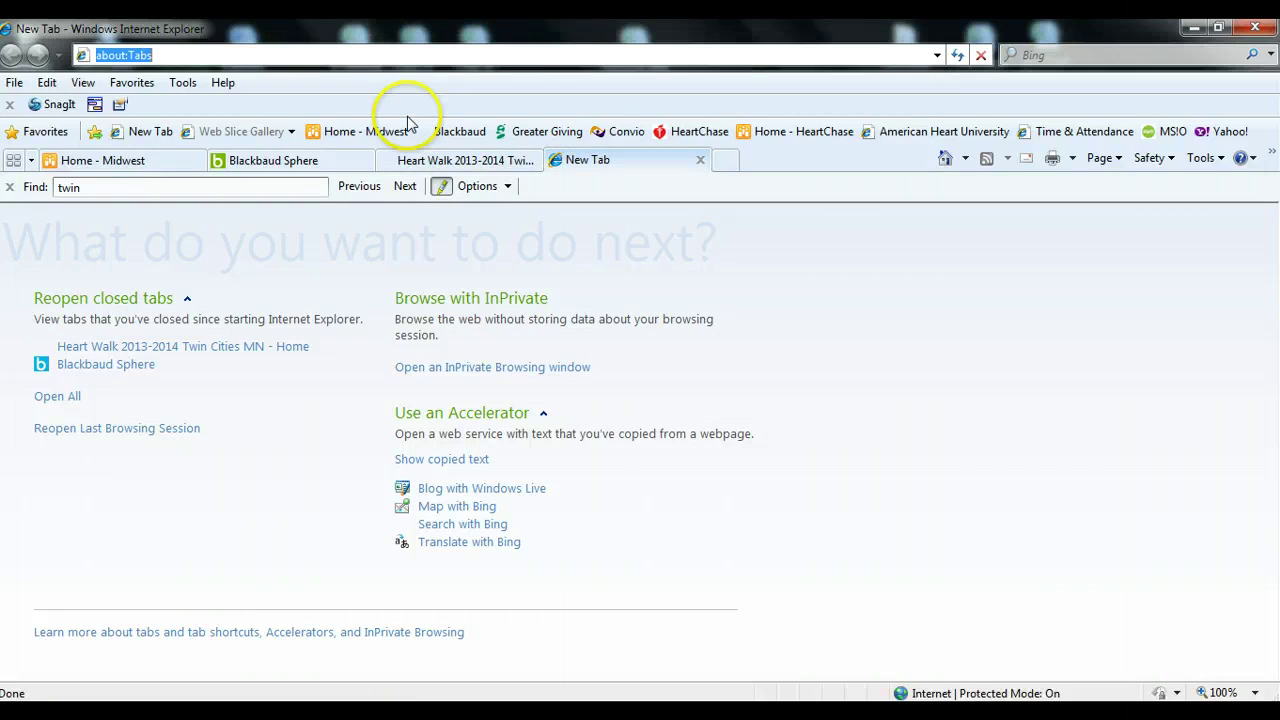
text(face)
key(Down)
key(Return)
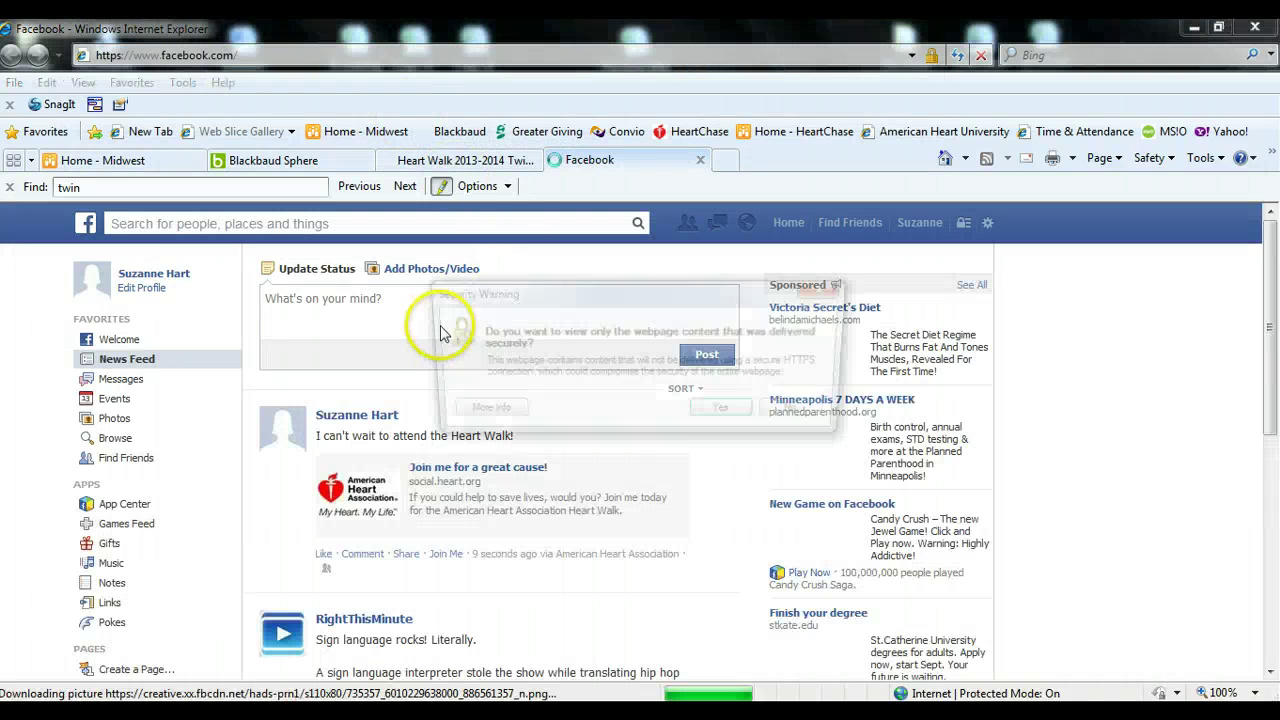
click(735, 412)
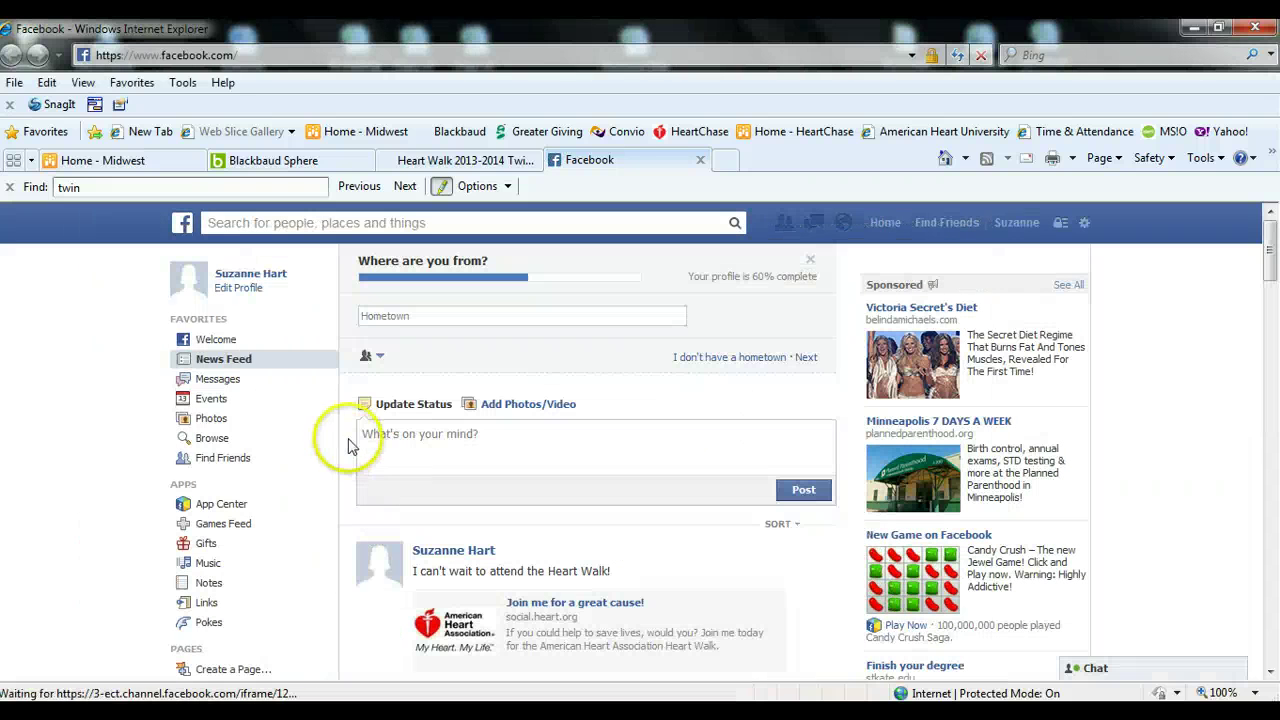
- Check the shared Heart Walk post and its link in the feed, then return to the Heart Walk tab
scroll(560, 495, down, 3)
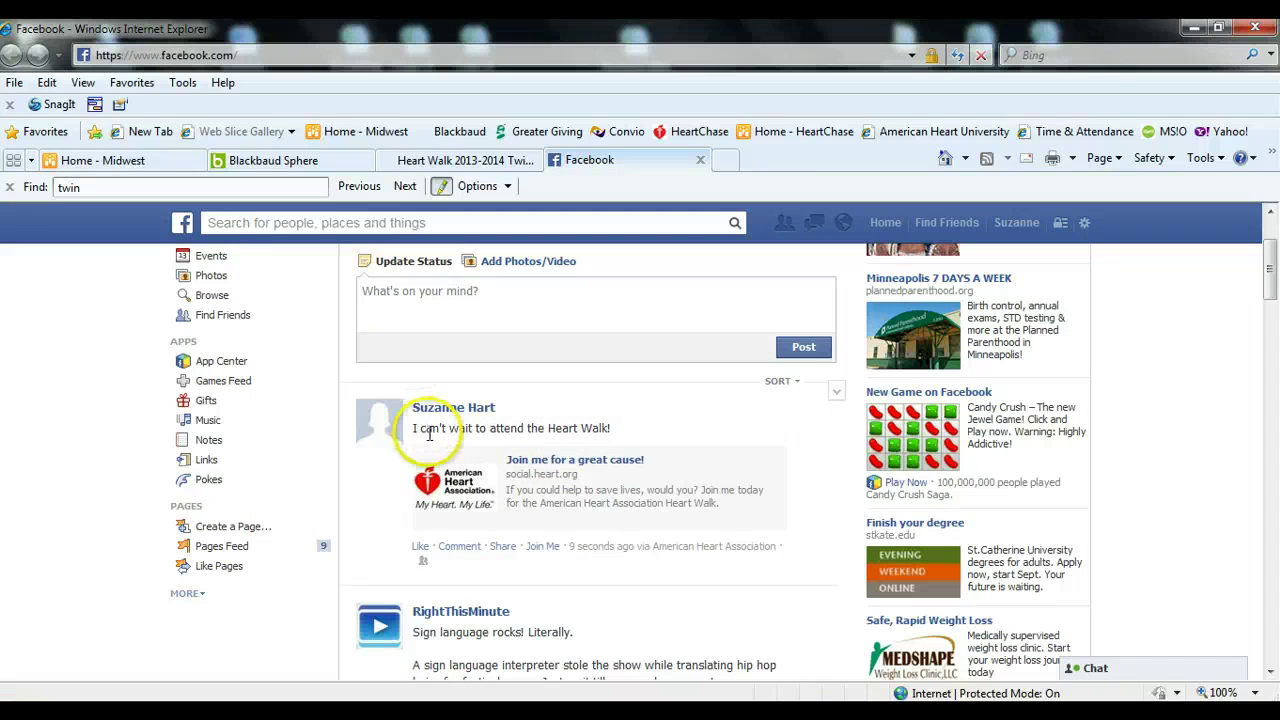
click(606, 468)
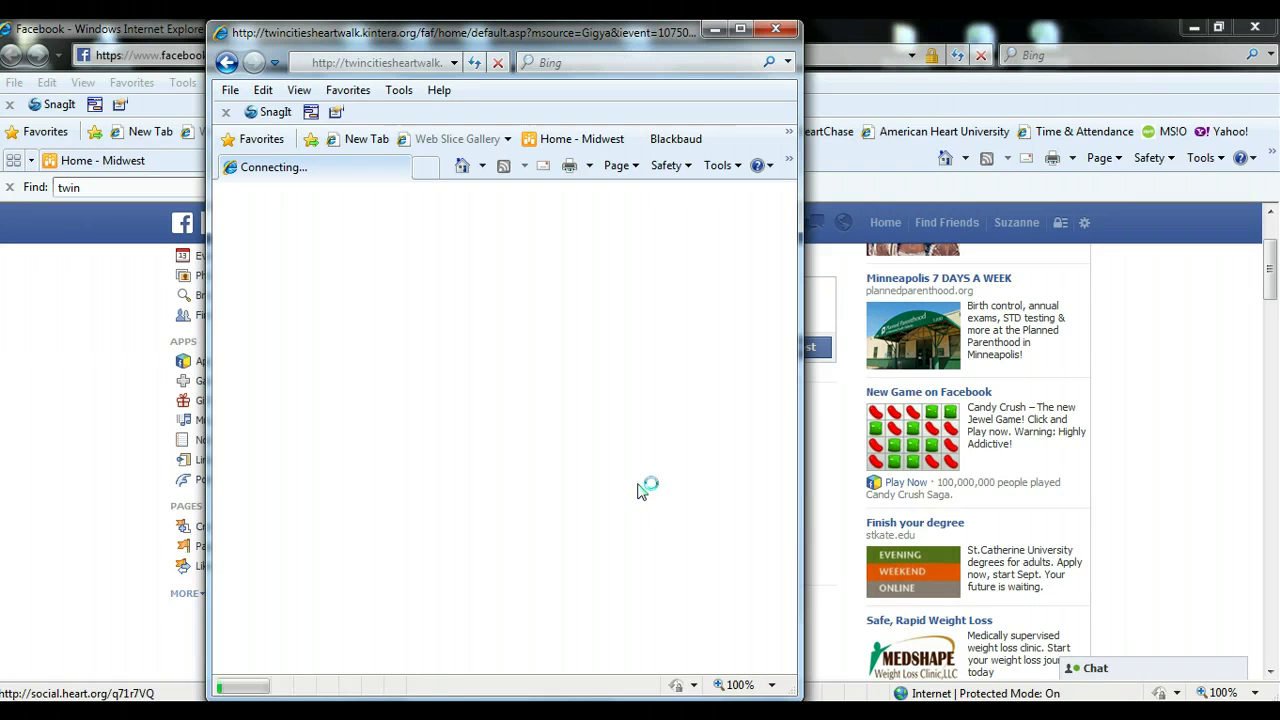
click(108, 490)
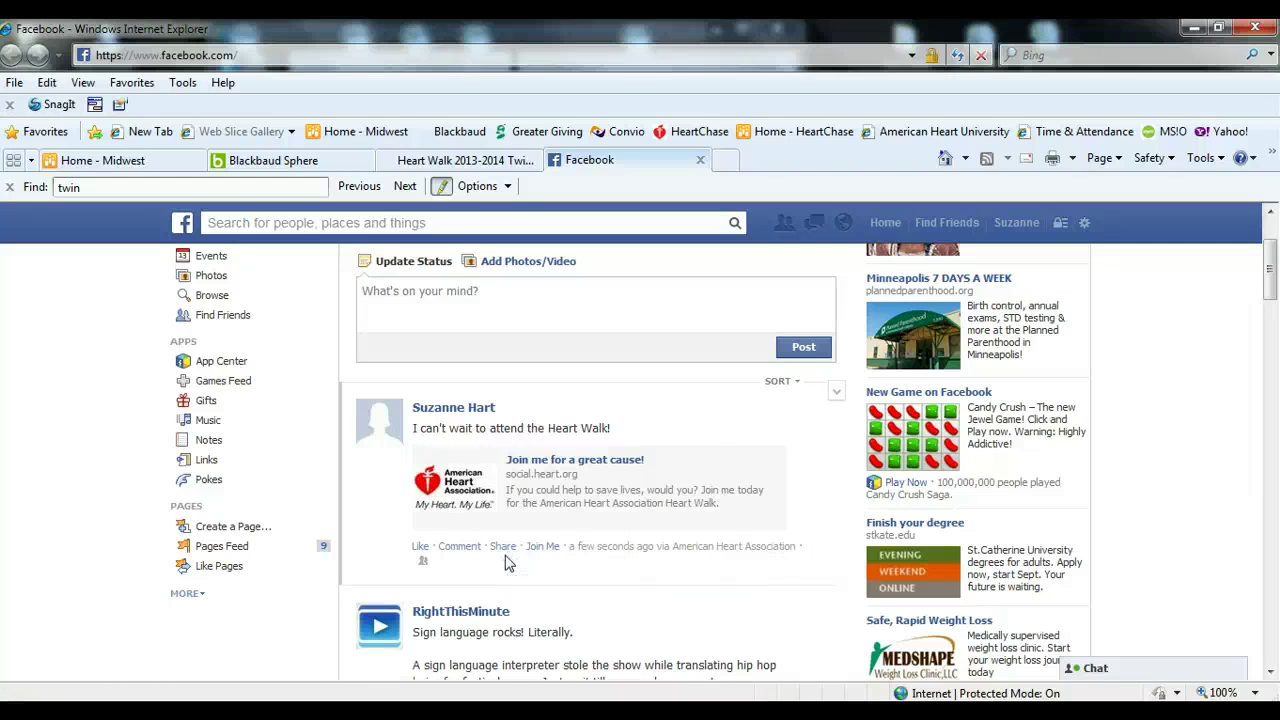
click(577, 581)
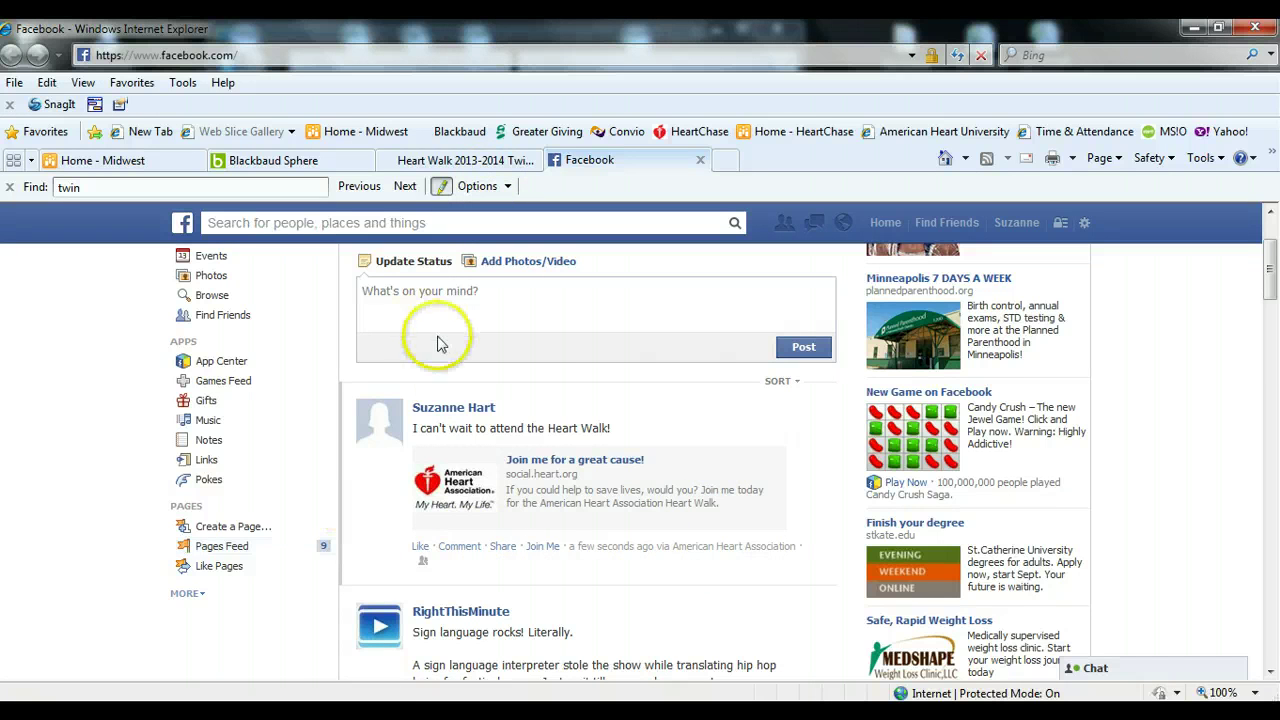
click(492, 164)
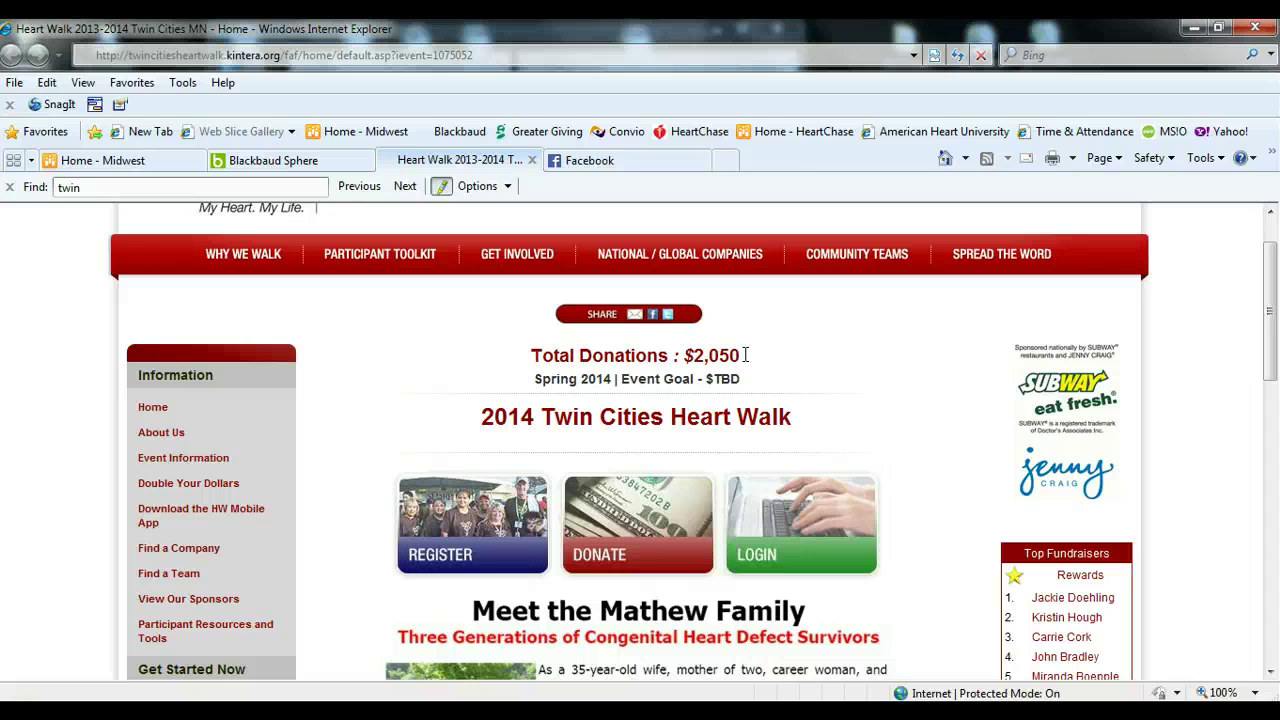
- Highlight the $2,050 donation total, then scroll down and go to the Donate page
drag(742, 355, 692, 355)
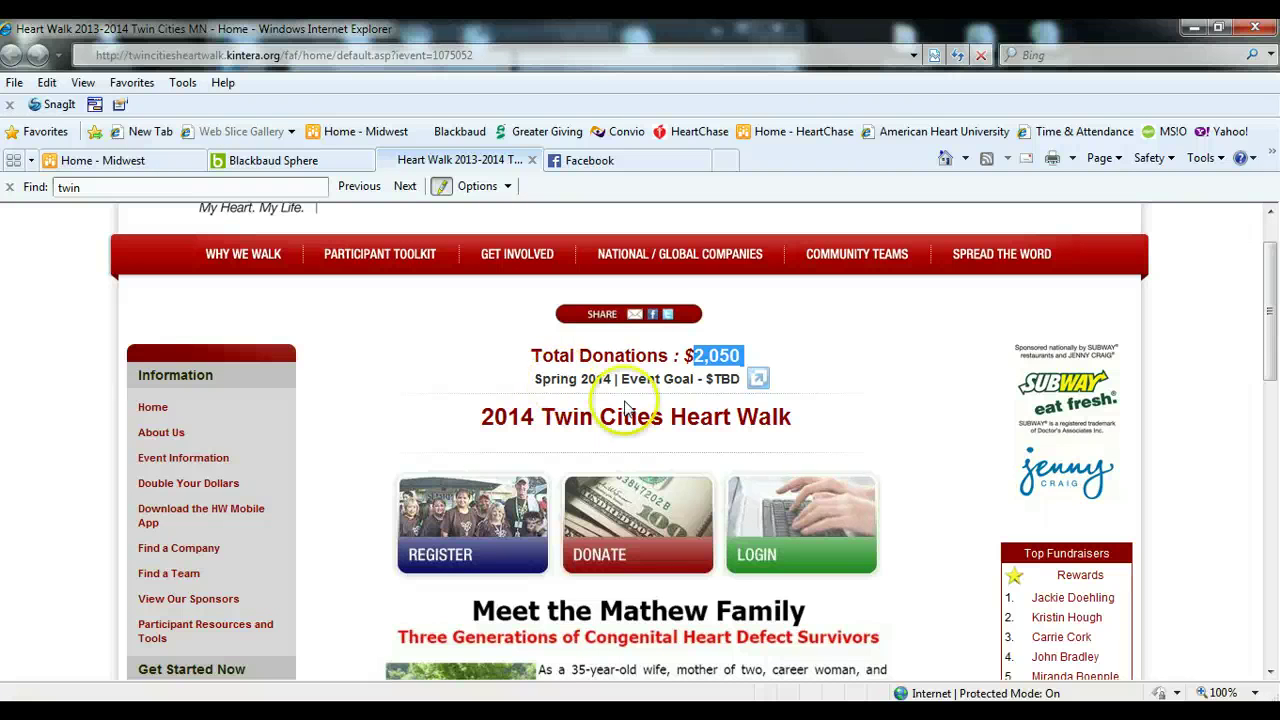
click(740, 384)
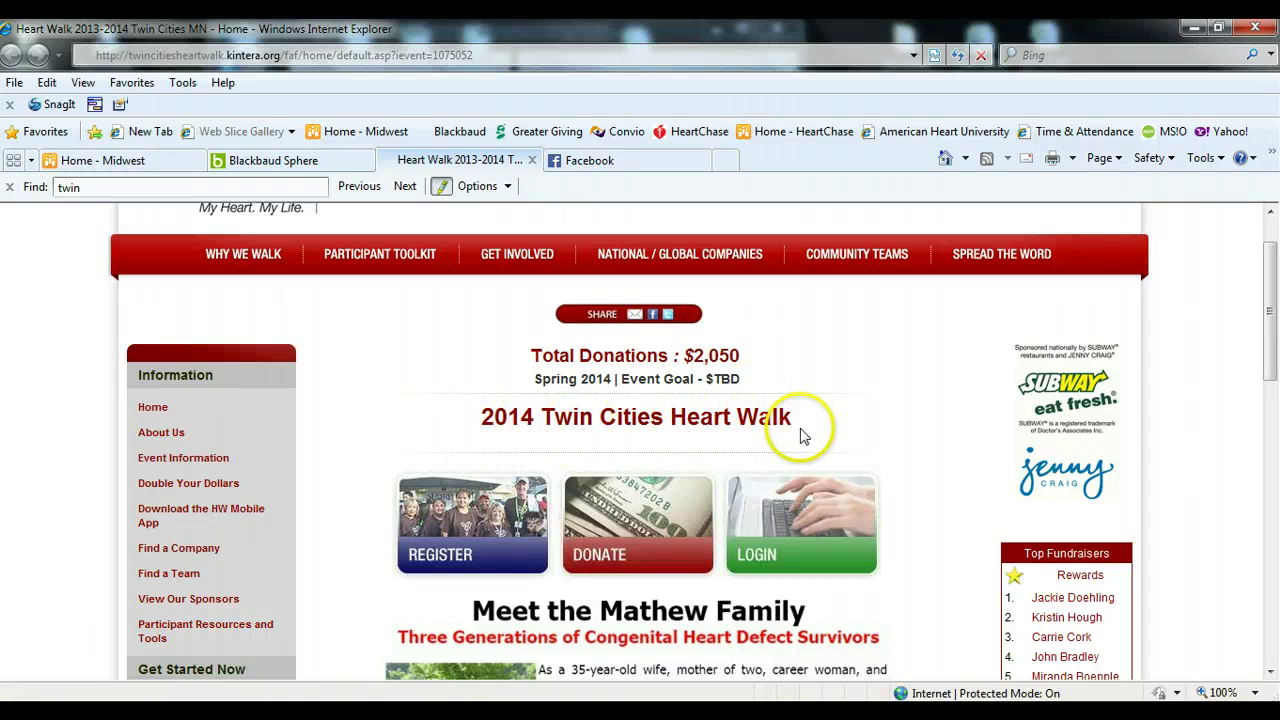
scroll(945, 492, down, 1)
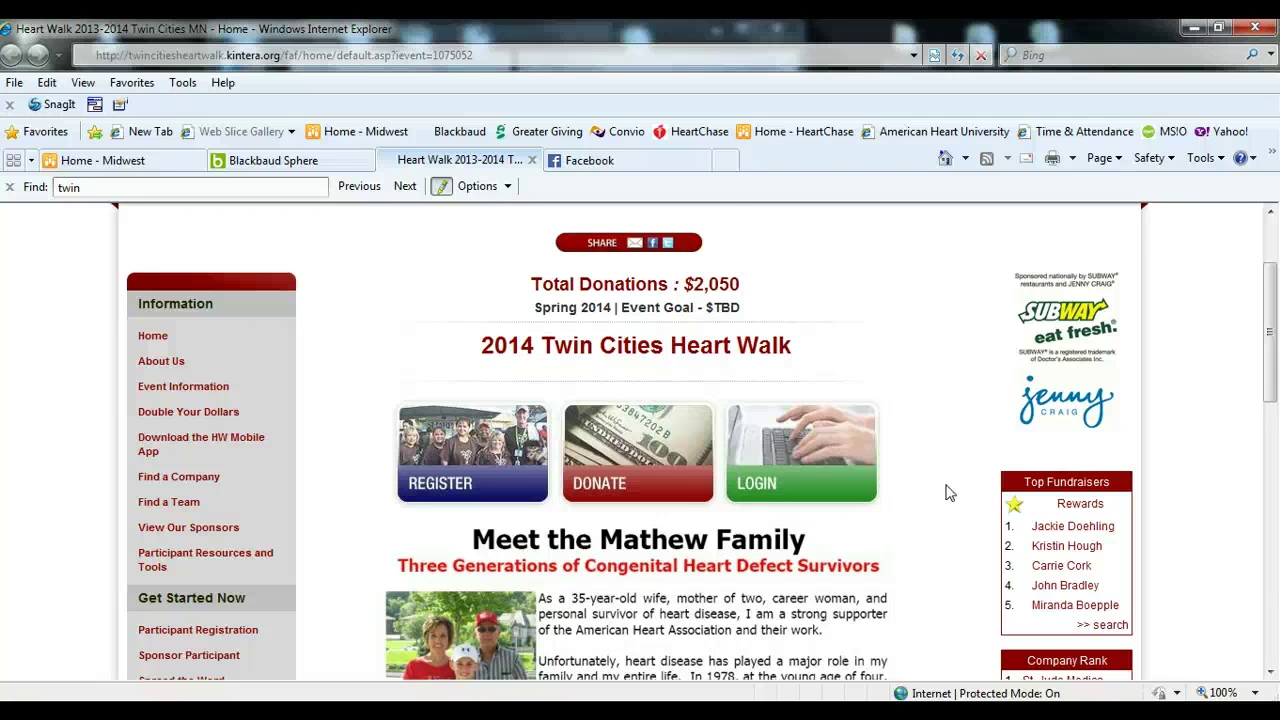
scroll(949, 492, down, 1)
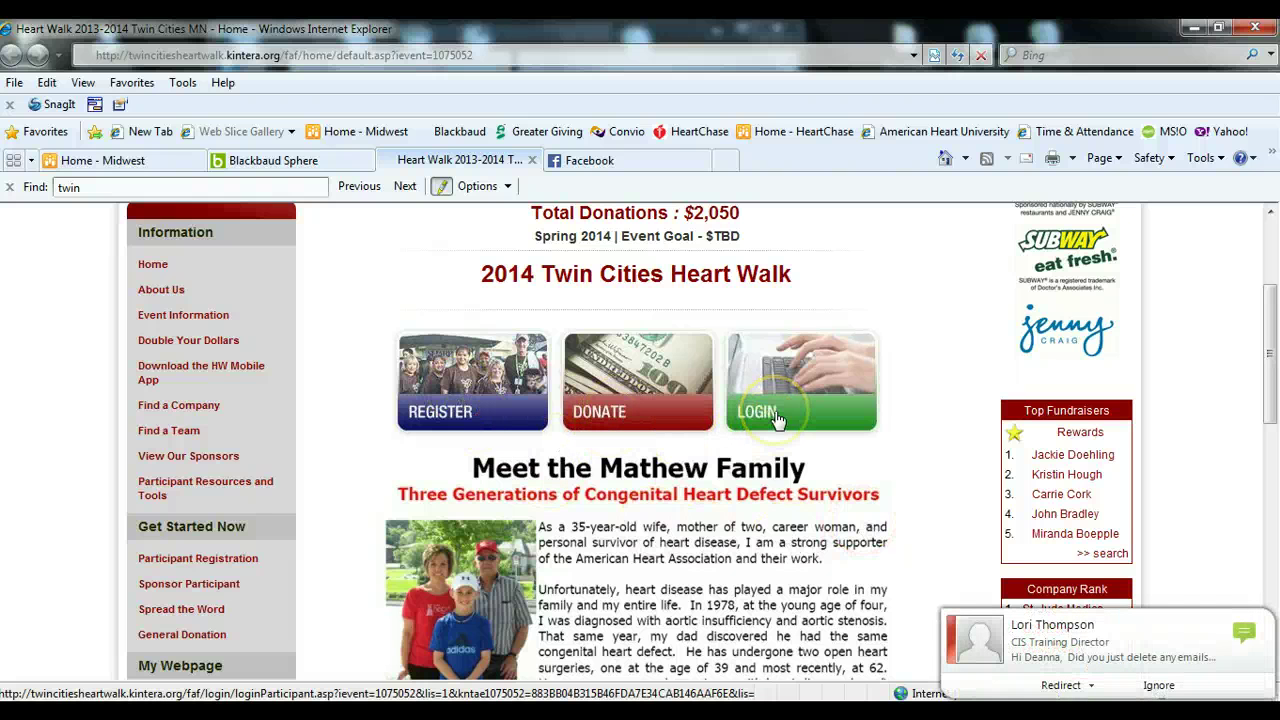
scroll(390, 472, down, 3)
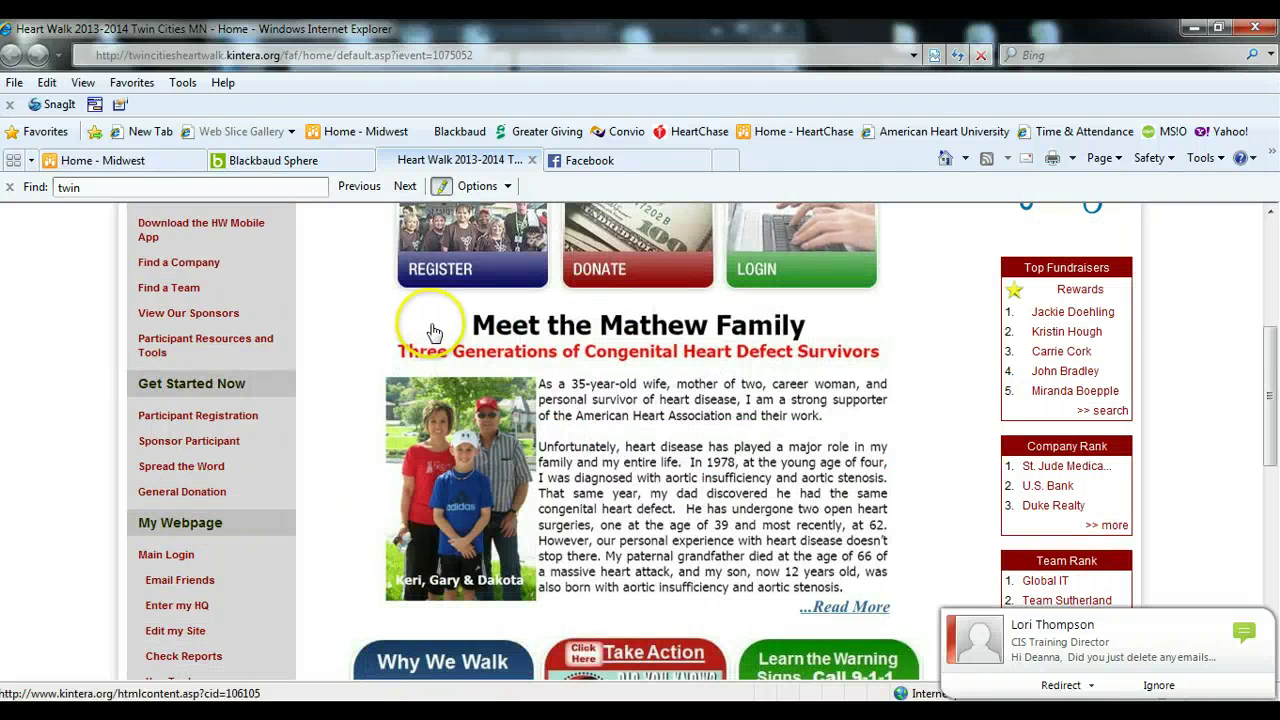
click(643, 265)
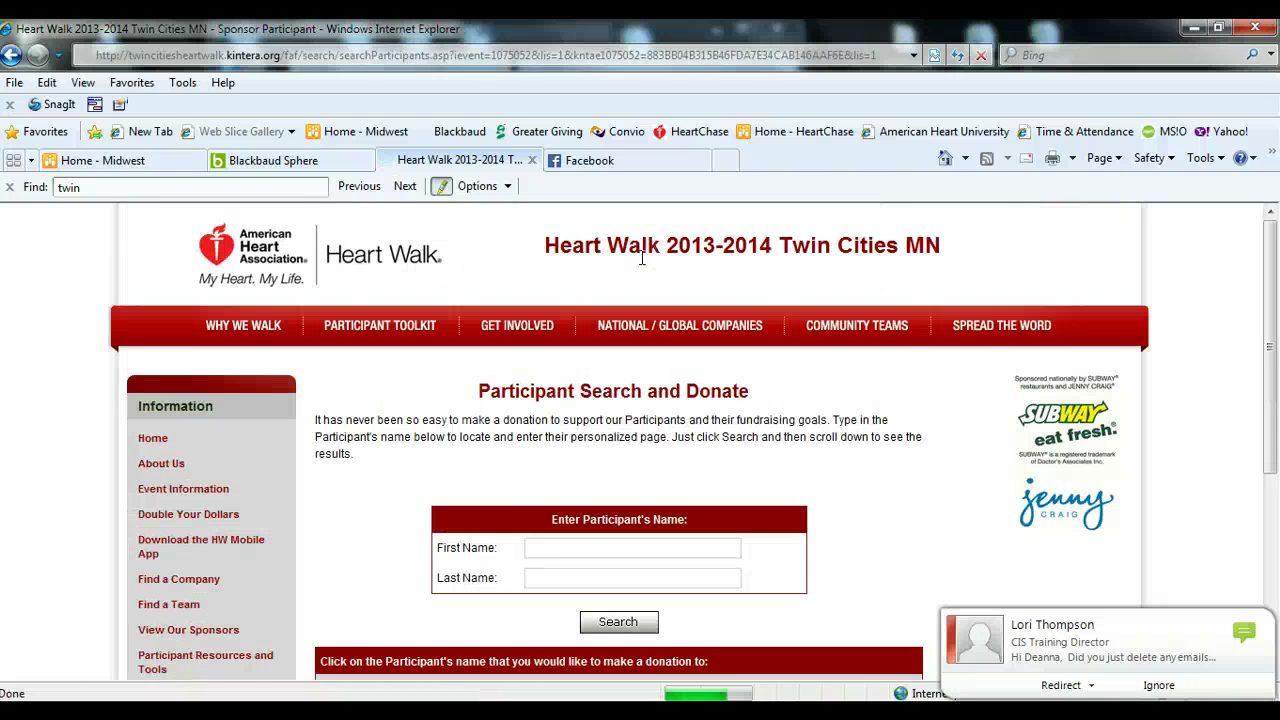
- Search participants by the walker's last name and scroll to the single Edina, MN match
click(545, 578)
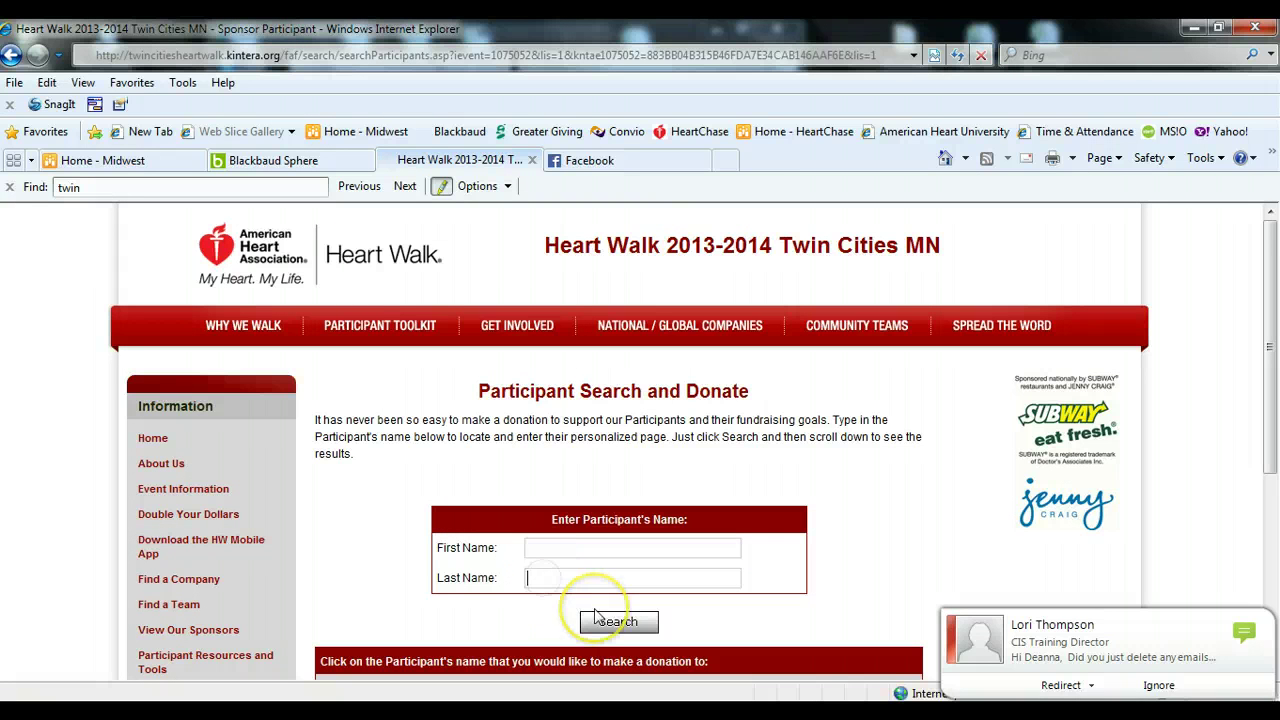
text(souba)
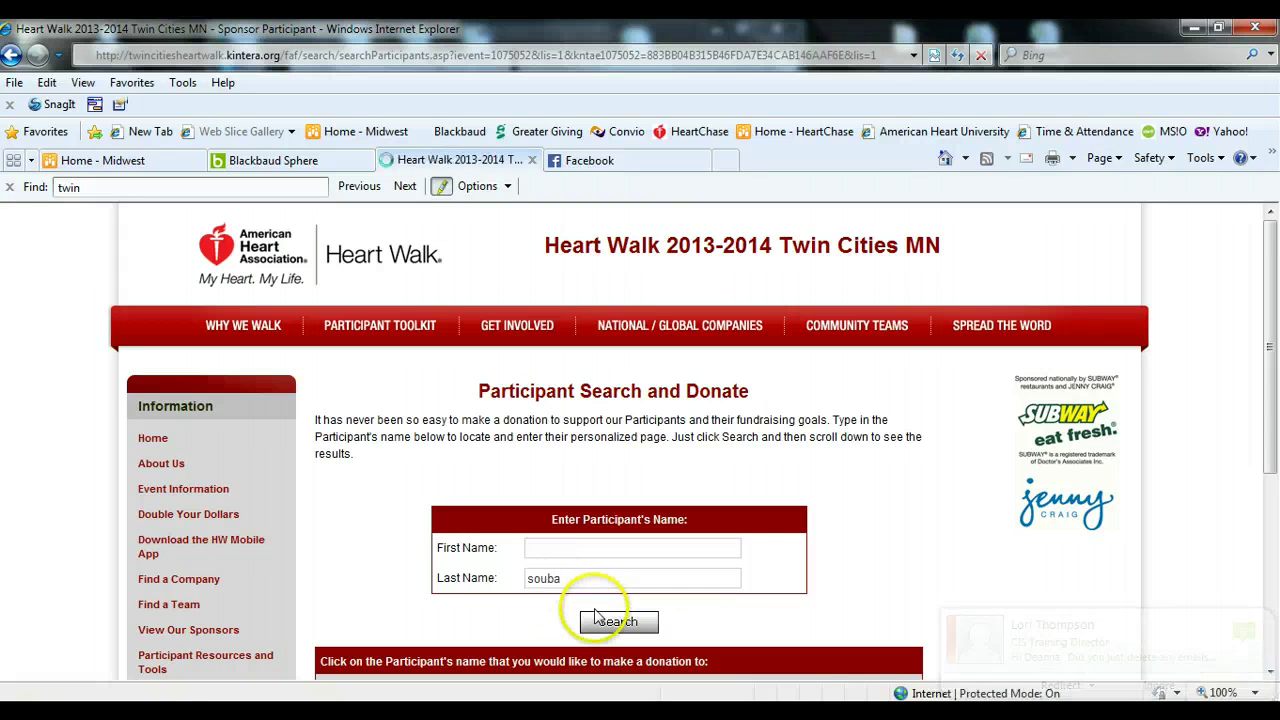
click(609, 620)
scroll(800, 608, down, 3)
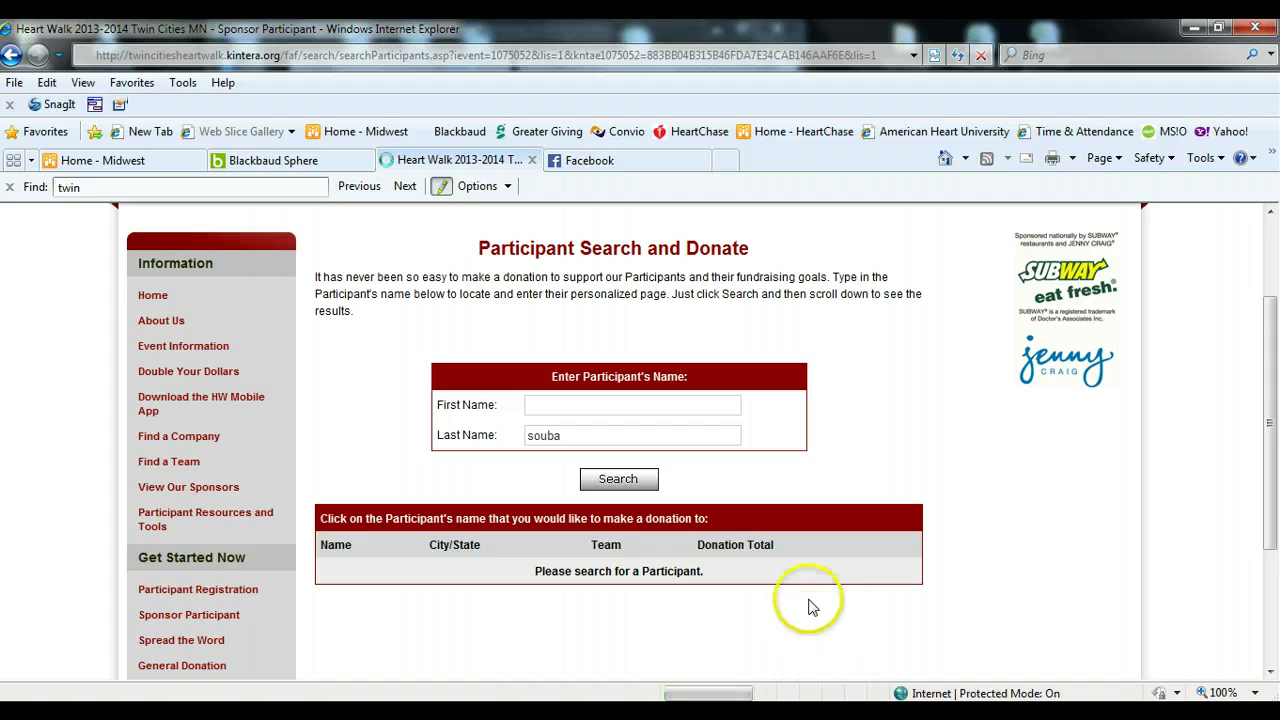
click(627, 479)
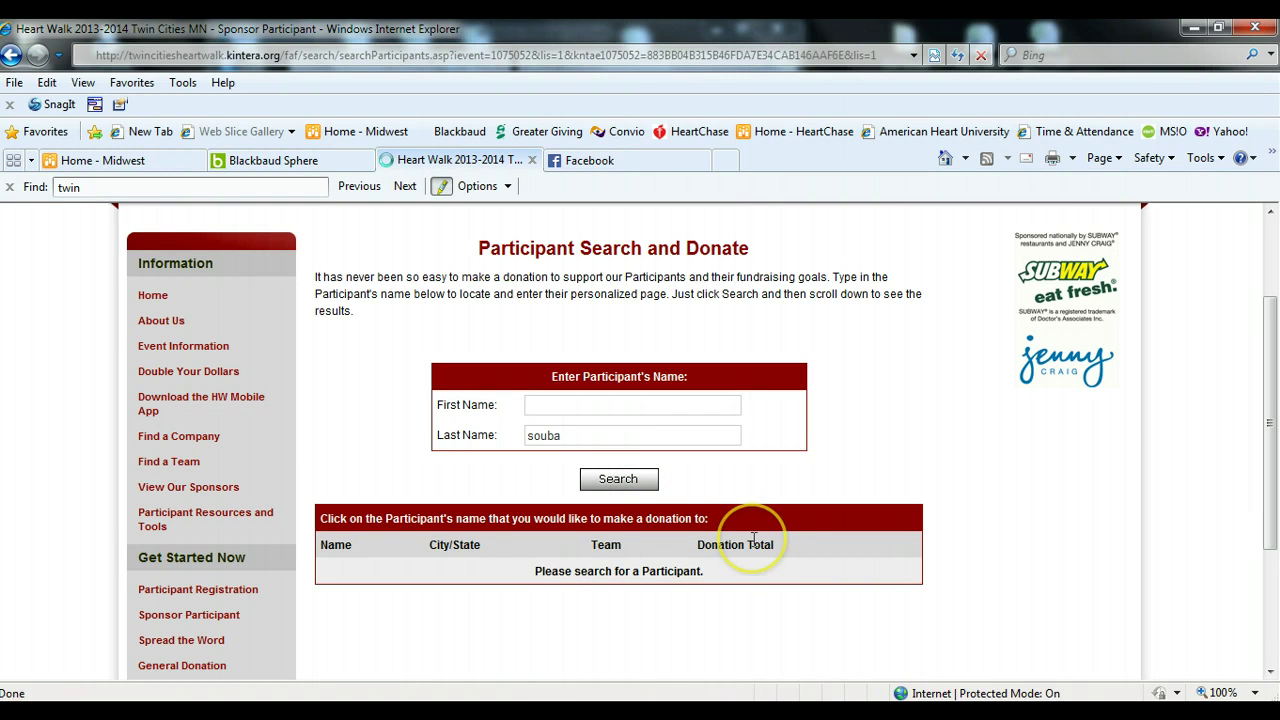
click(612, 480)
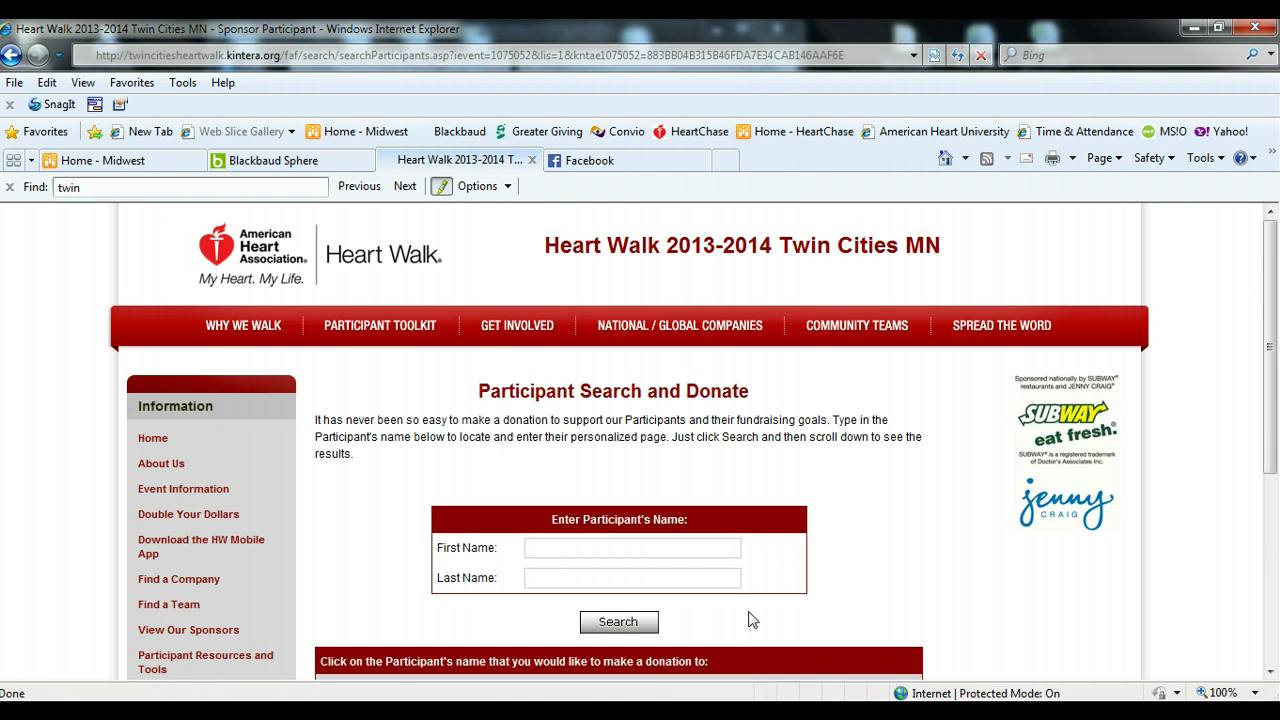
scroll(752, 620, down, 3)
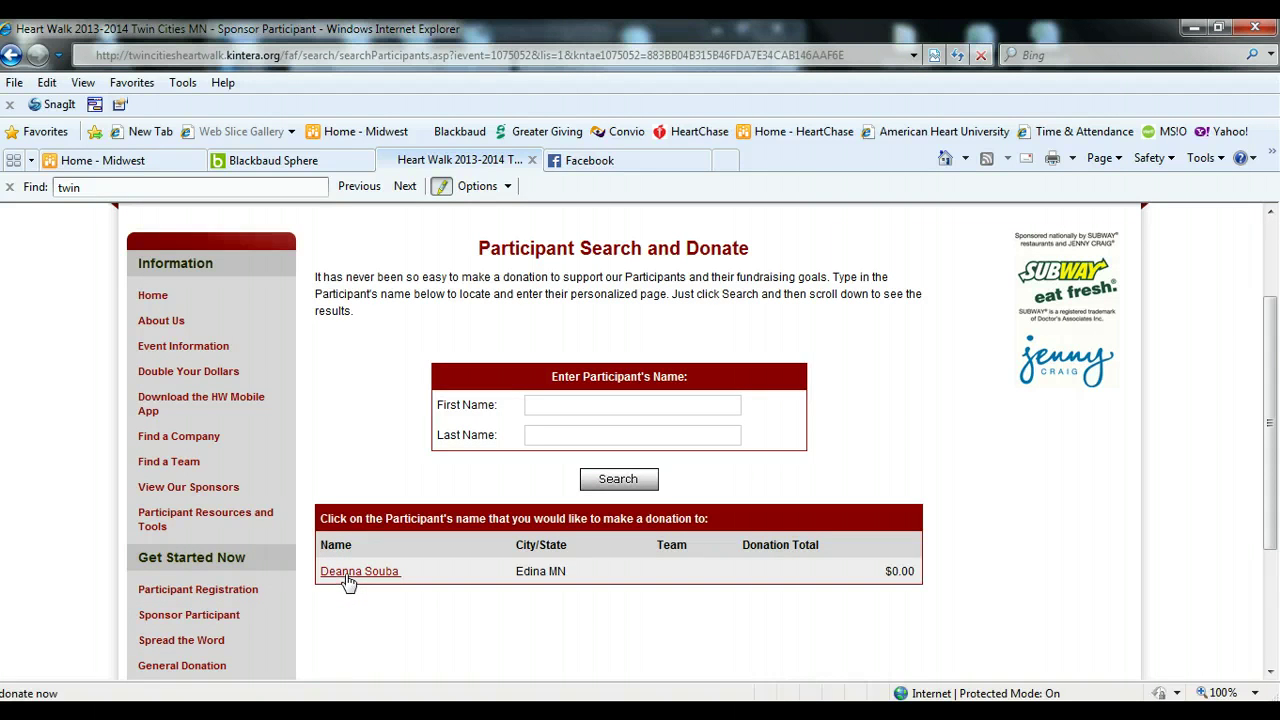
- Open the matching walker's donation page showing $0 raised of a $200 goal
click(350, 576)
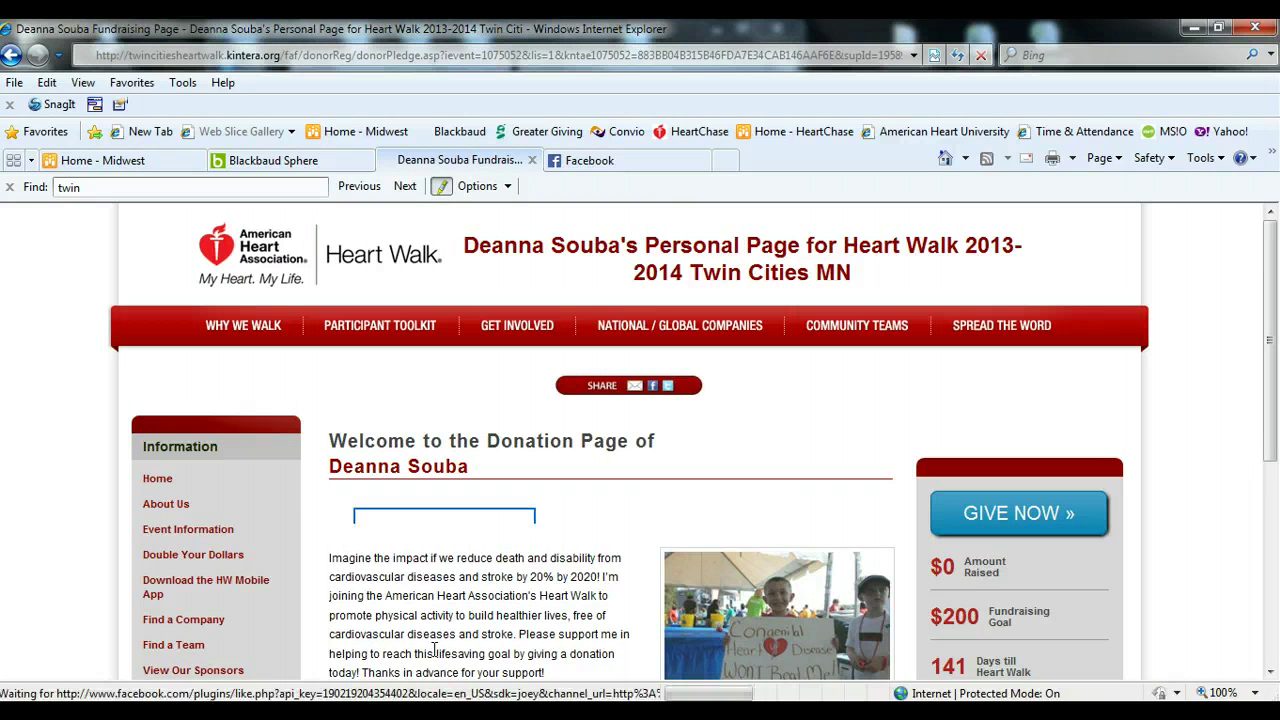
scroll(488, 592, down, 3)
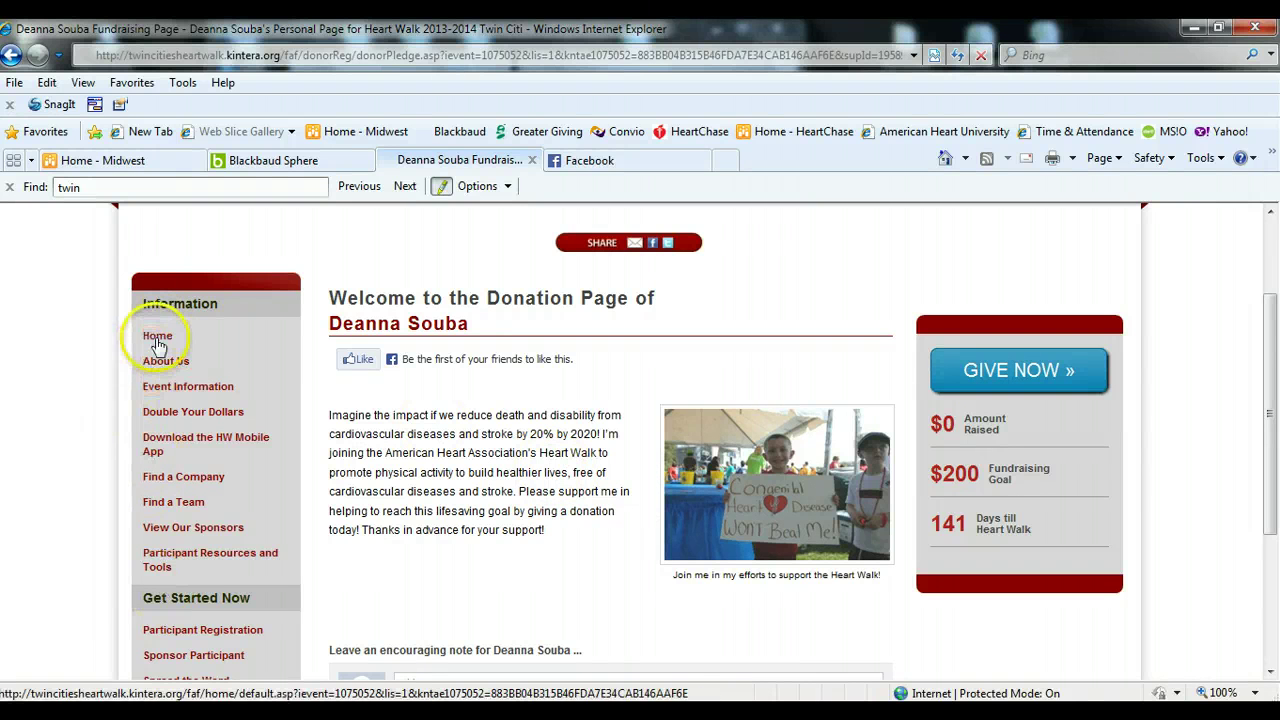
- Return to the Heart Walk home page and scroll down to the Mathew Family story
click(157, 337)
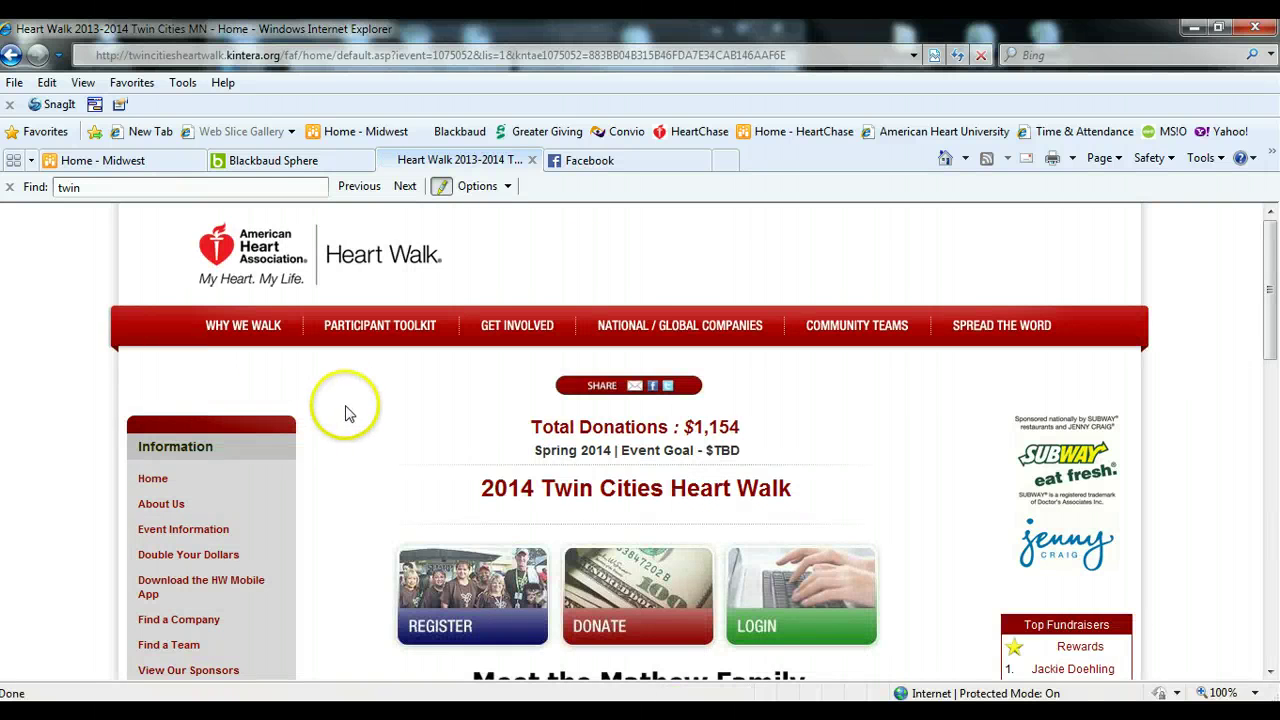
scroll(350, 456, down, 3)
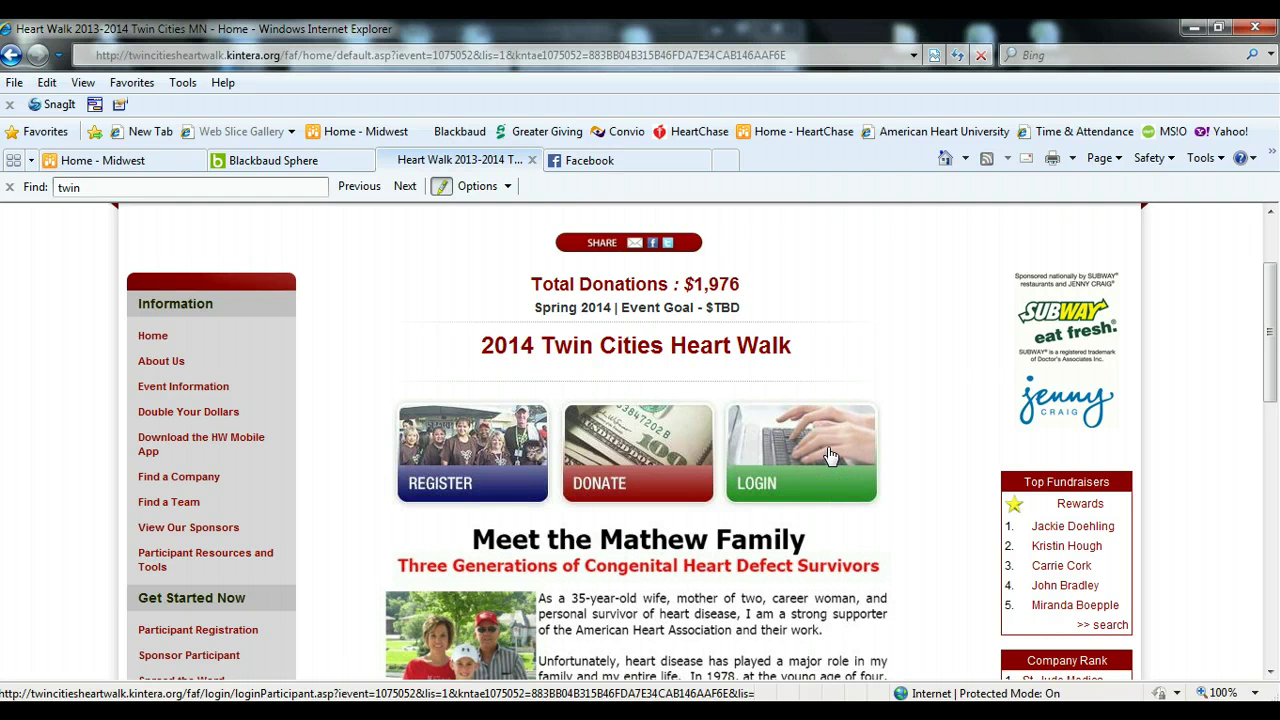
click(935, 533)
scroll(935, 533, down, 2)
scroll(935, 533, down, 5)
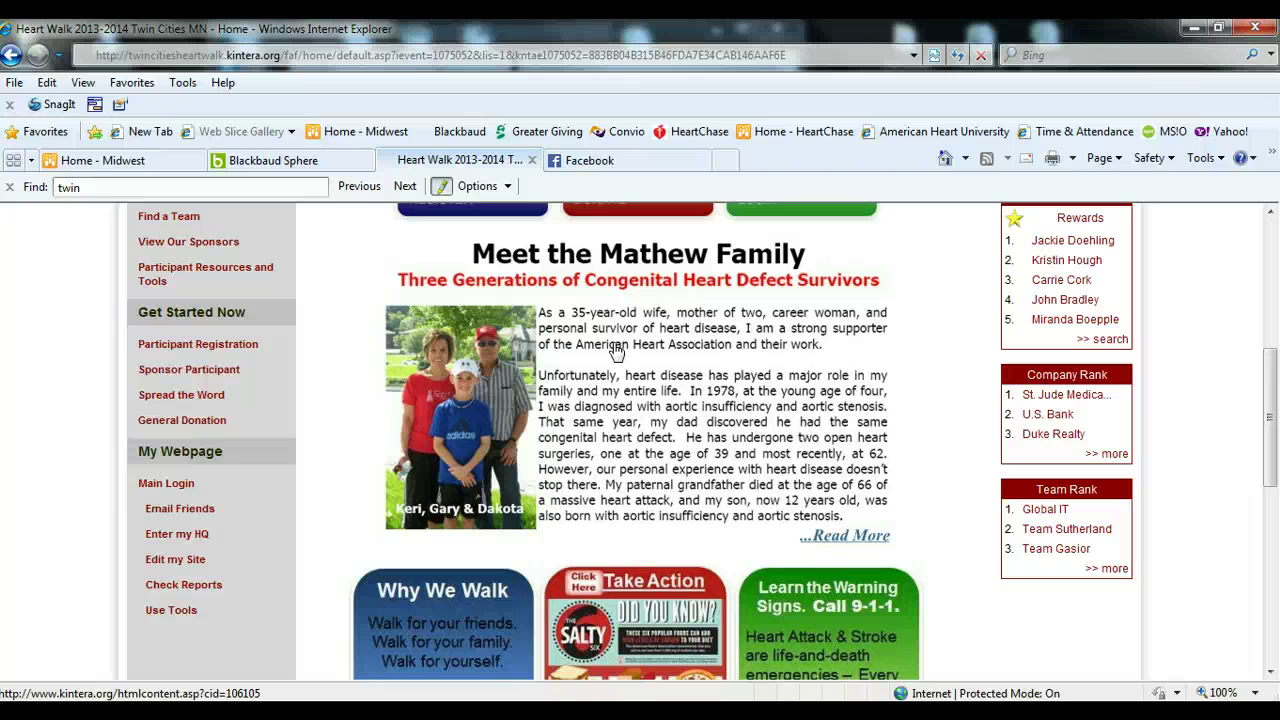
scroll(643, 448, down, 2)
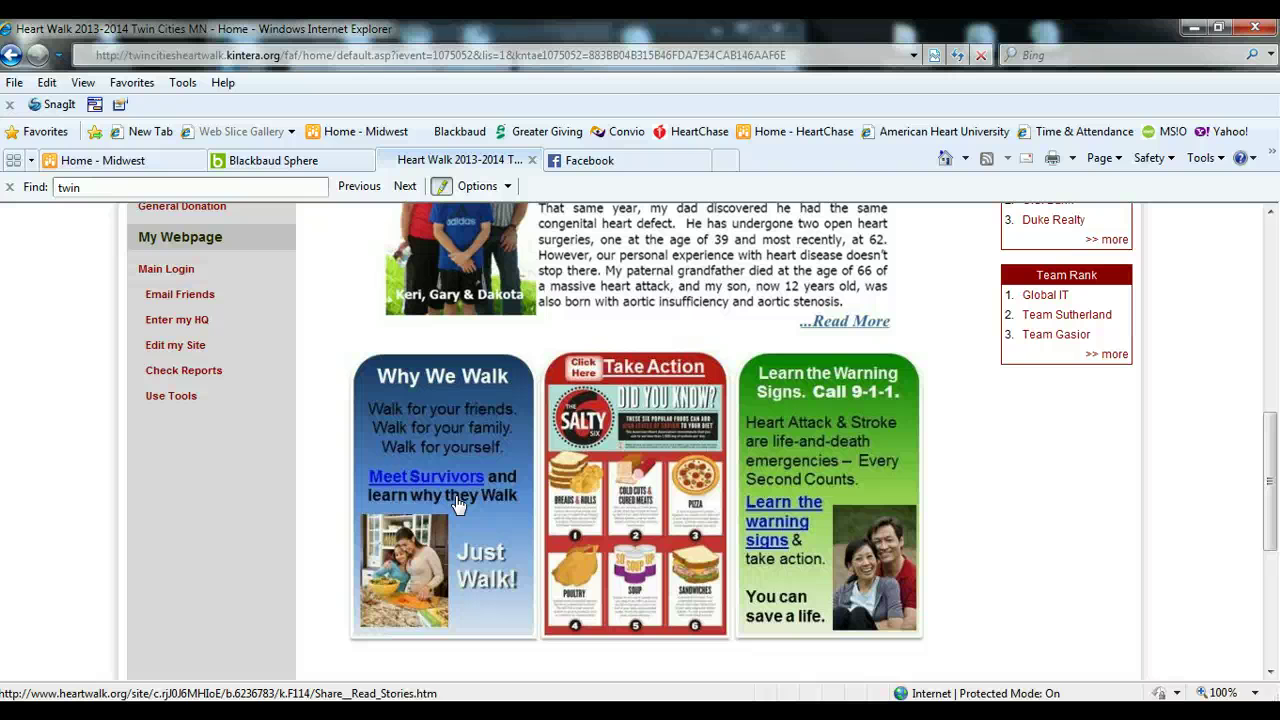
click(666, 523)
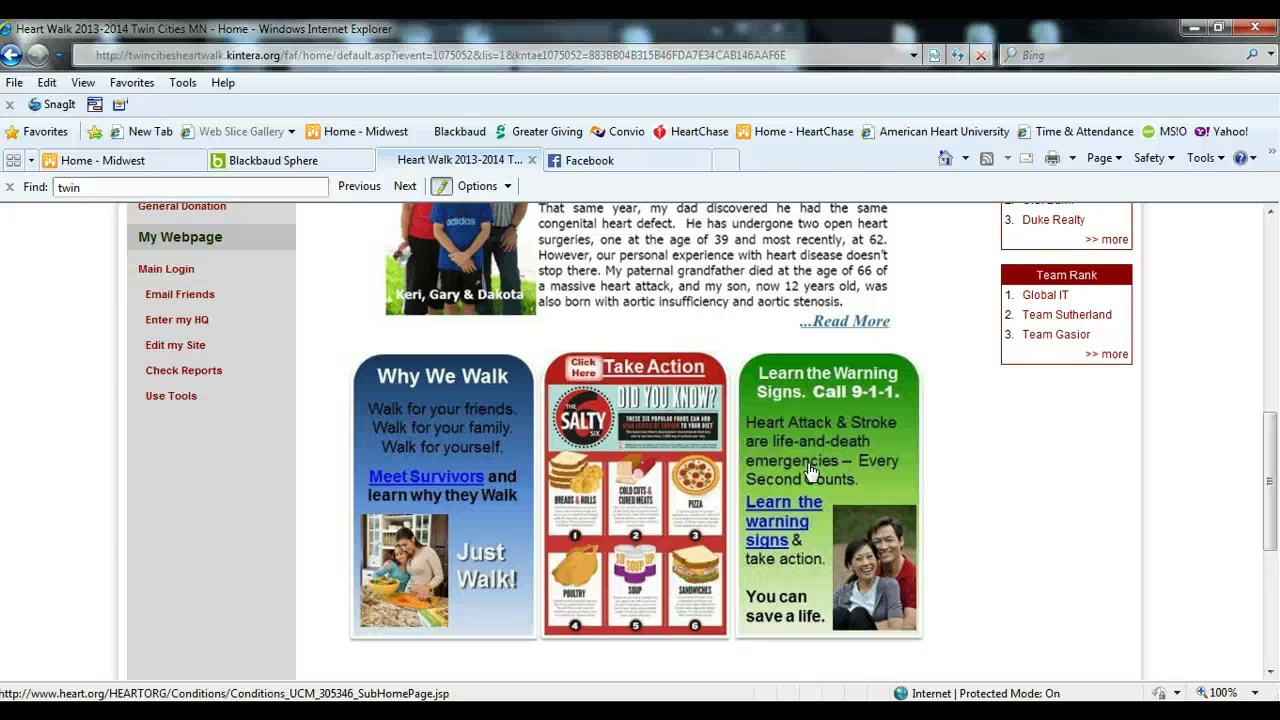
scroll(849, 449, down, 3)
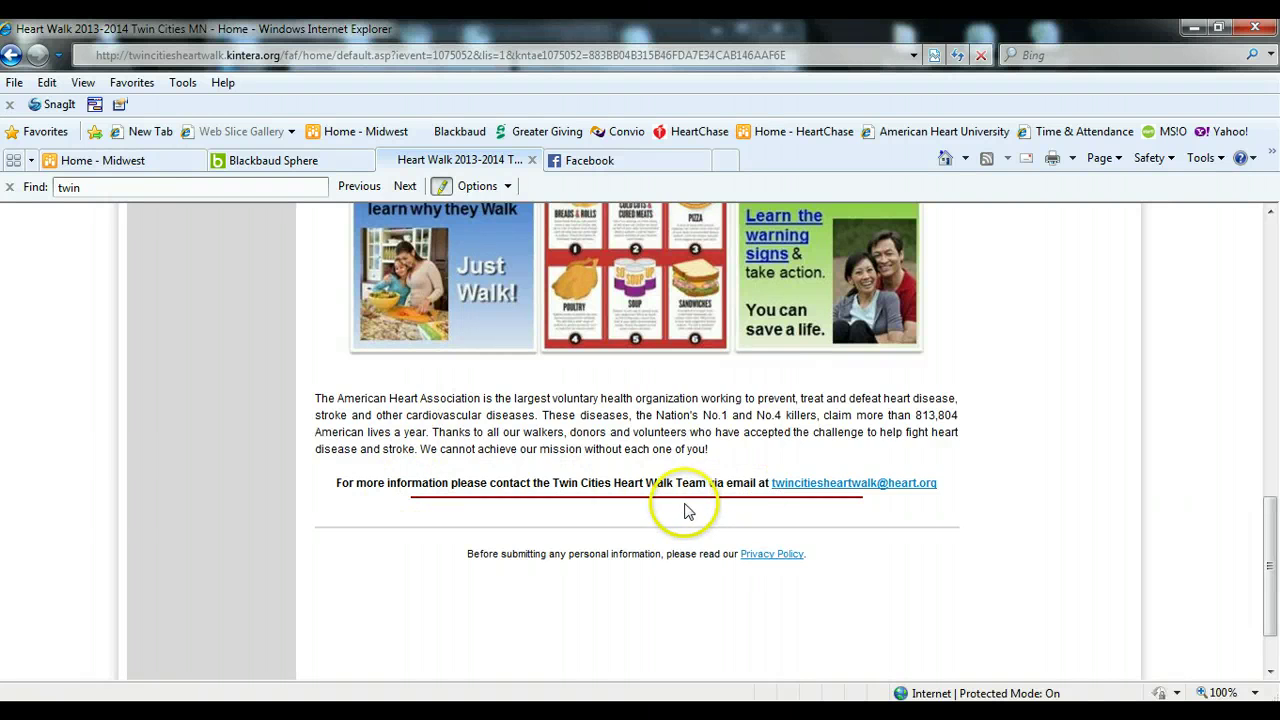
scroll(686, 508, up, 10)
scroll(686, 512, up, 4)
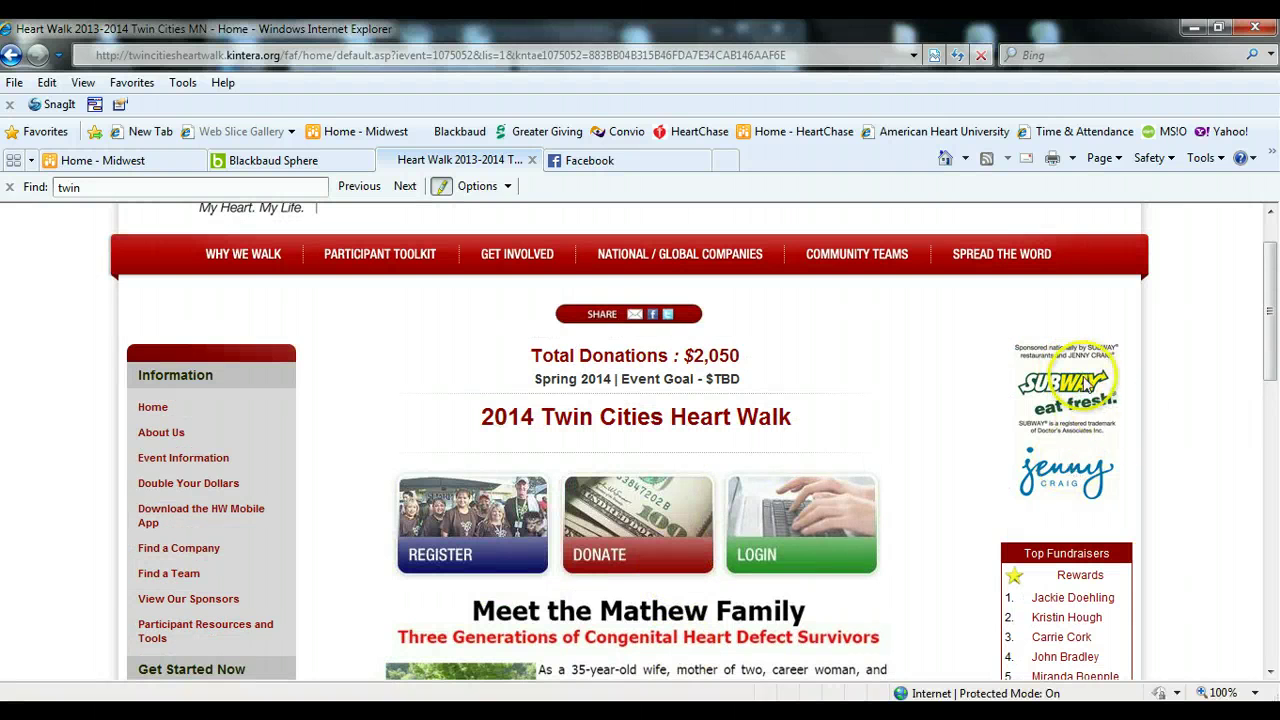
click(1092, 474)
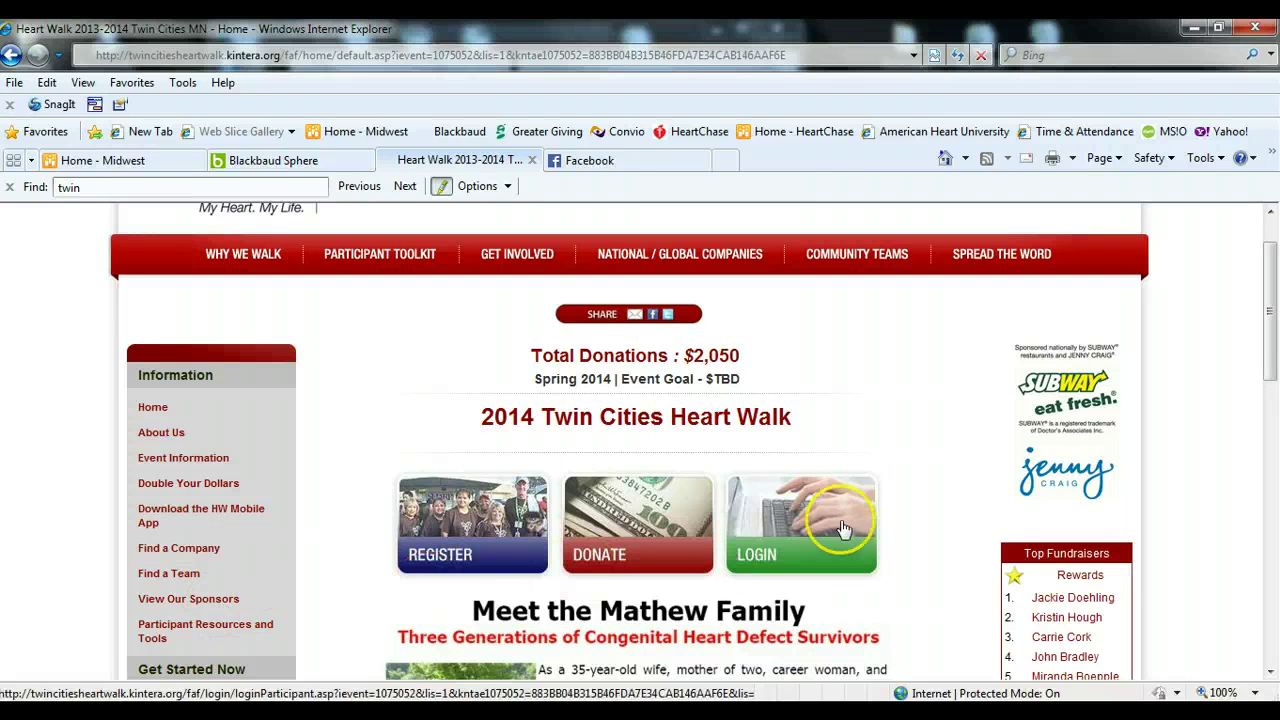
click(953, 511)
scroll(948, 515, down, 5)
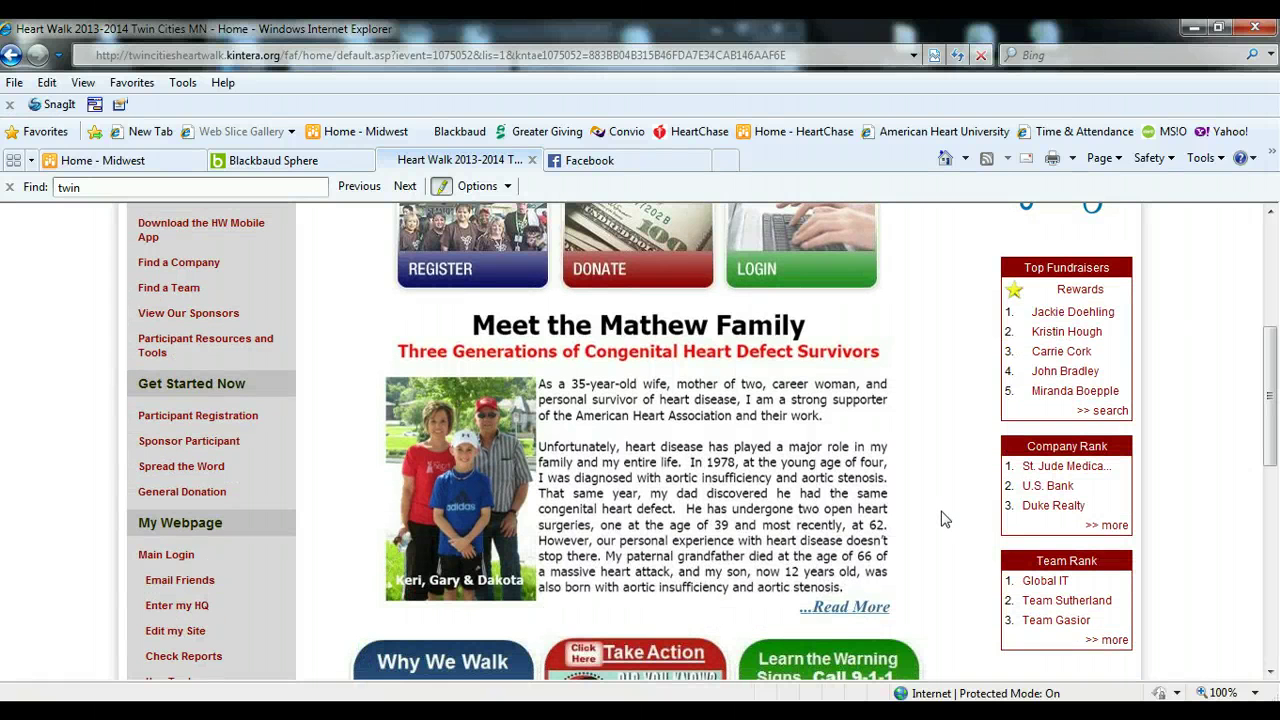
click(940, 500)
click(1118, 415)
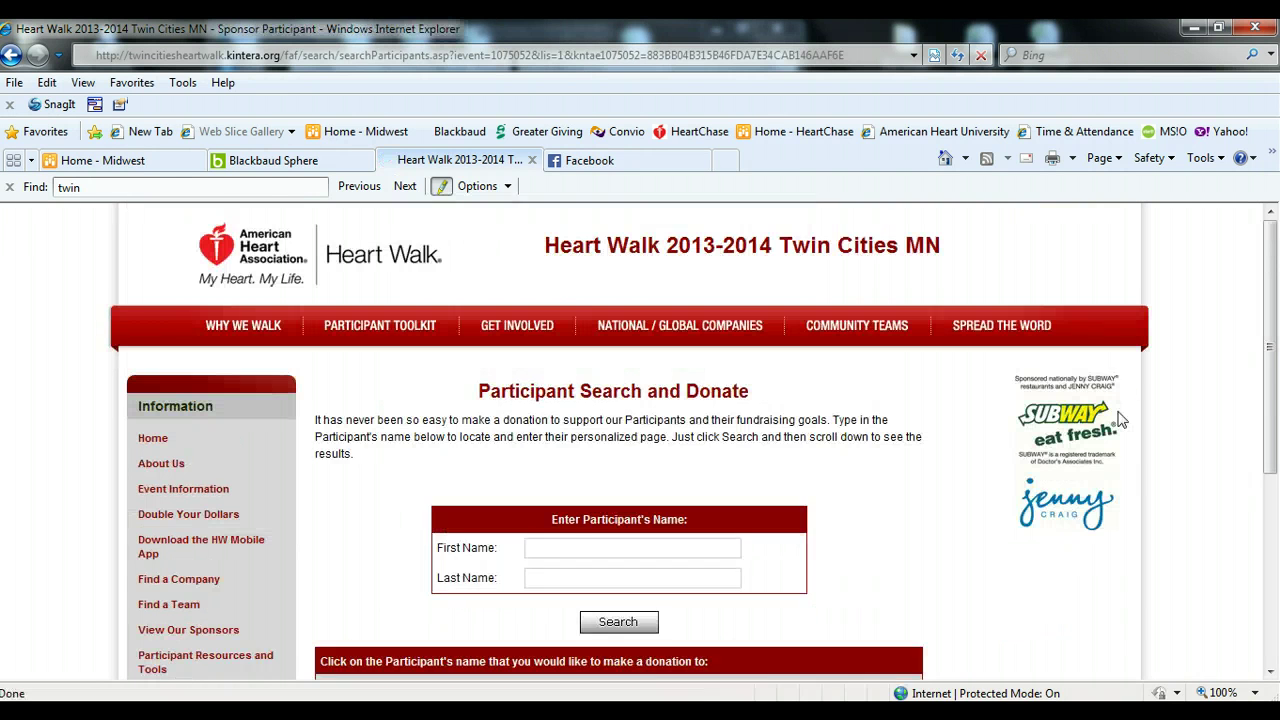
scroll(855, 514, down, 1)
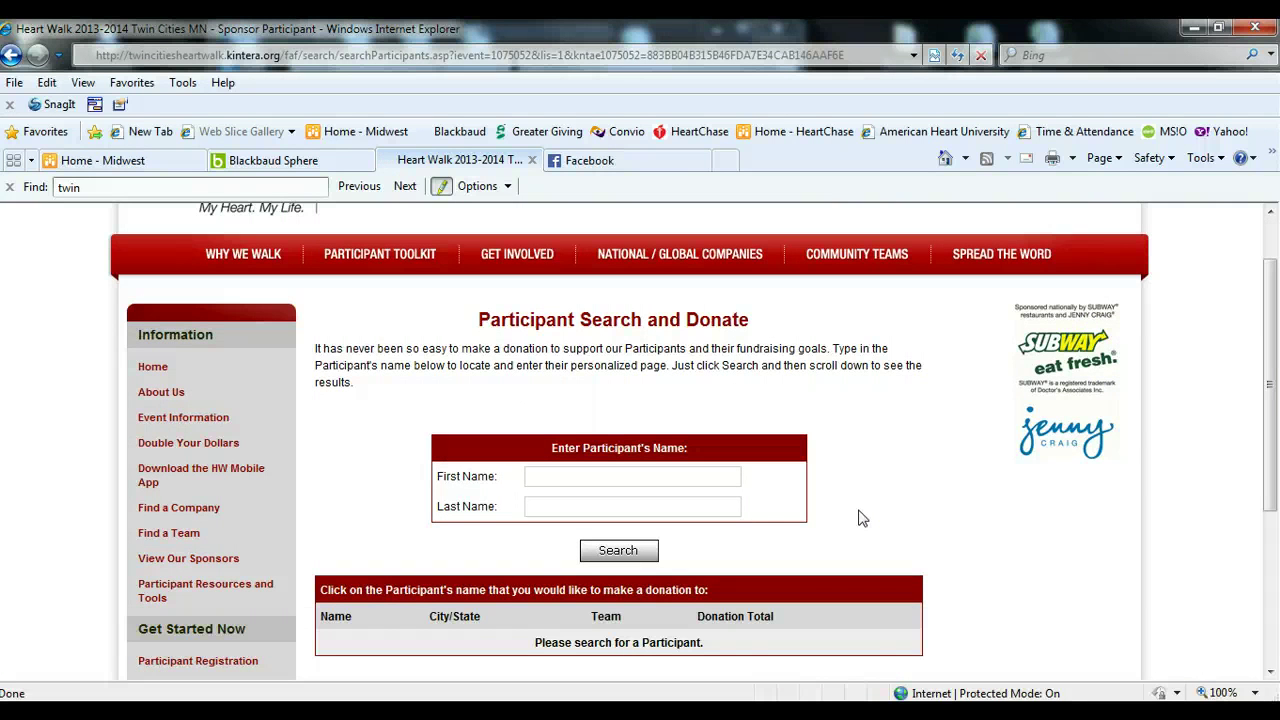
click(148, 368)
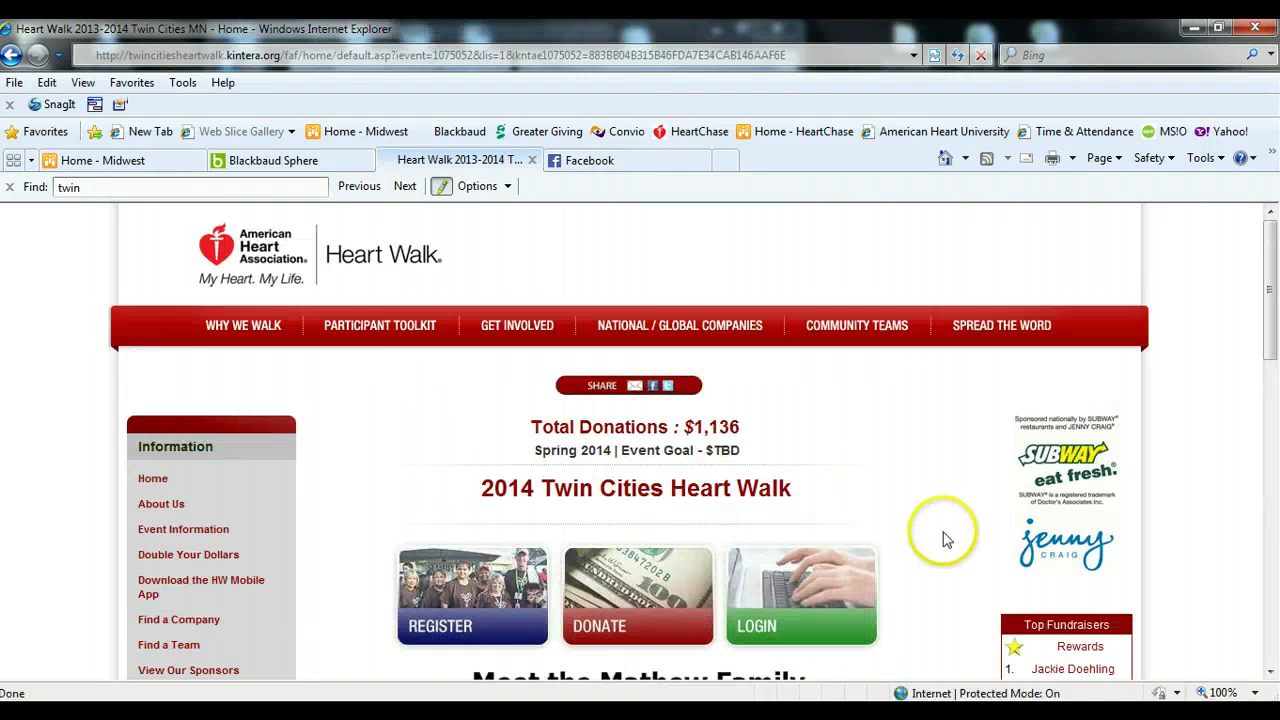
scroll(943, 536, down, 3)
scroll(943, 536, down, 2)
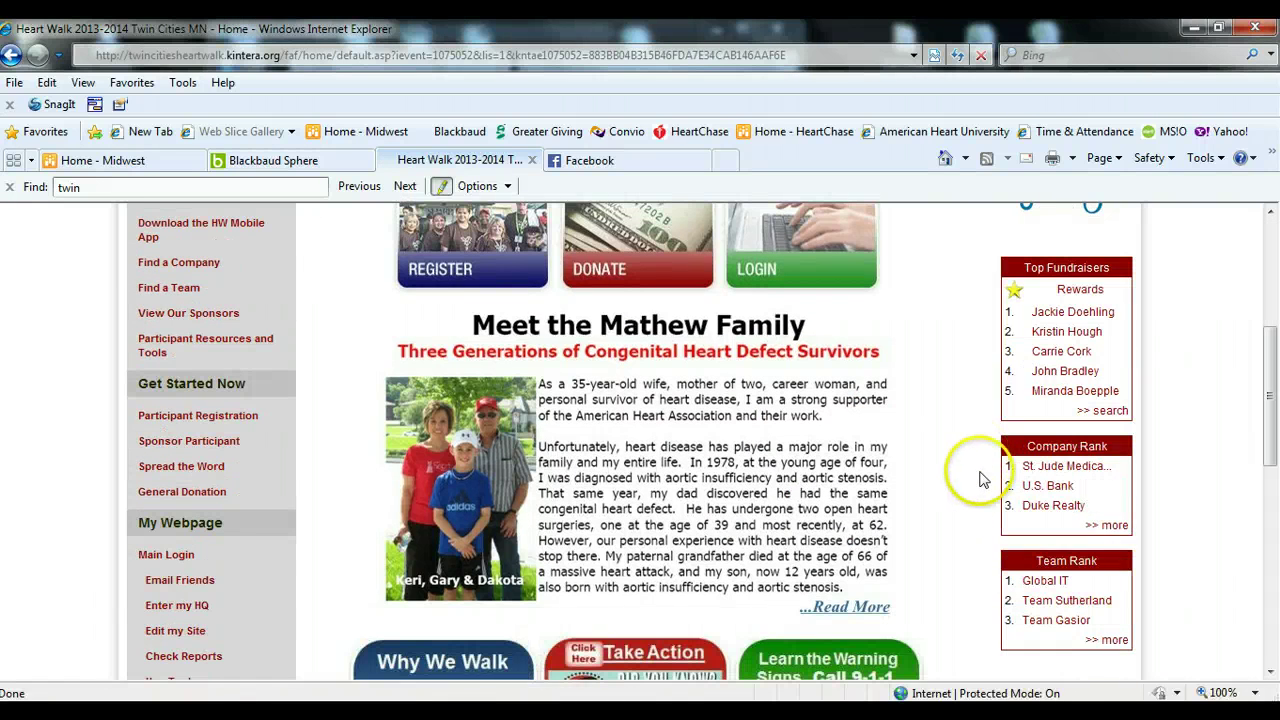
click(1116, 534)
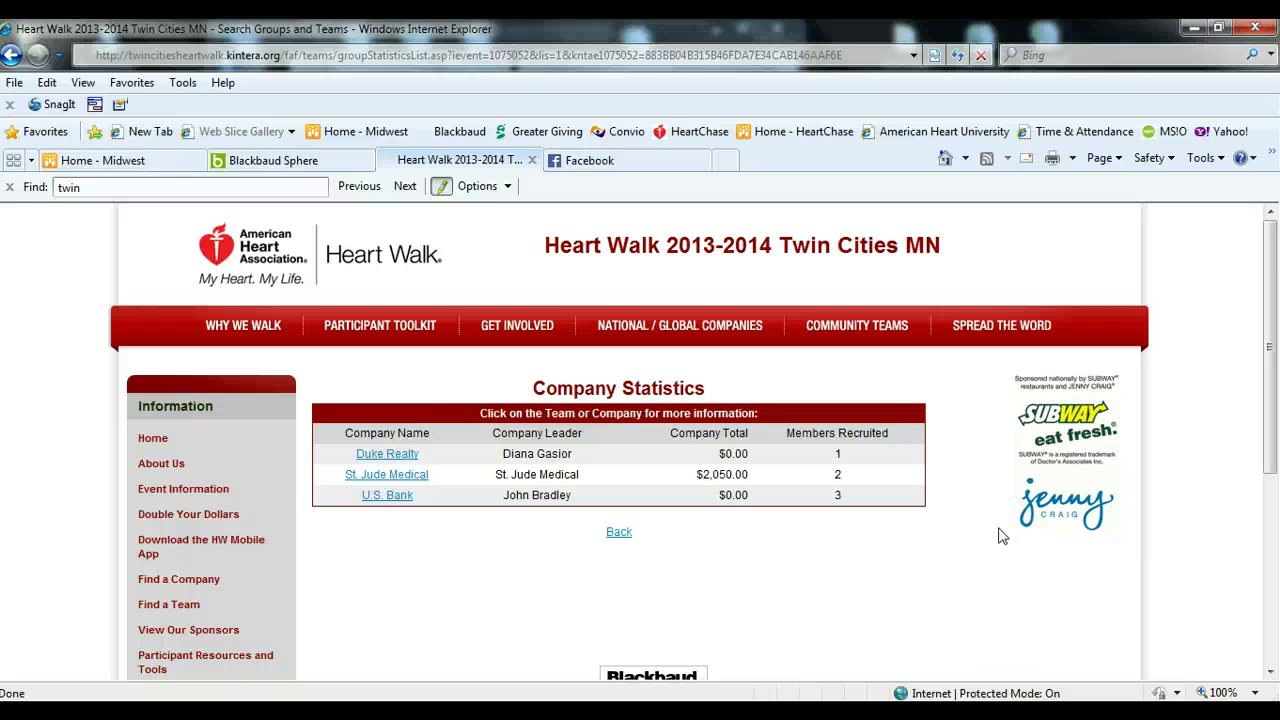
click(396, 455)
click(390, 474)
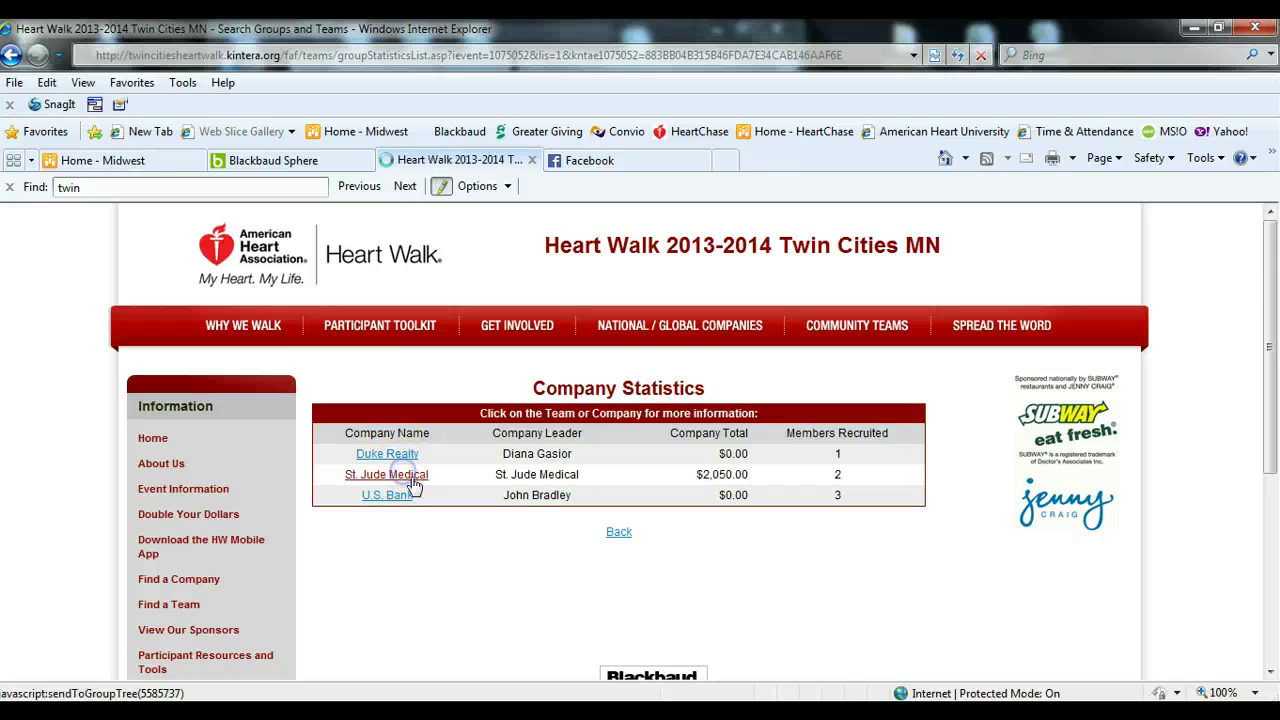
scroll(480, 548, down, 1)
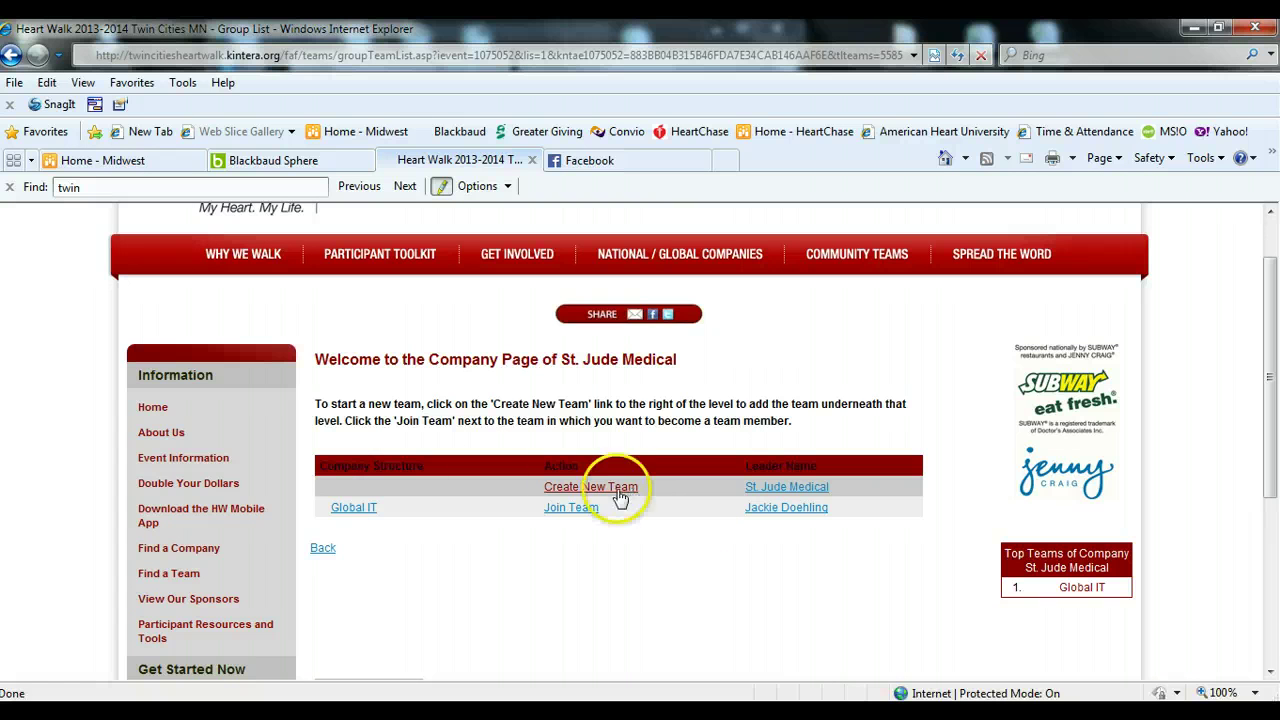
click(152, 410)
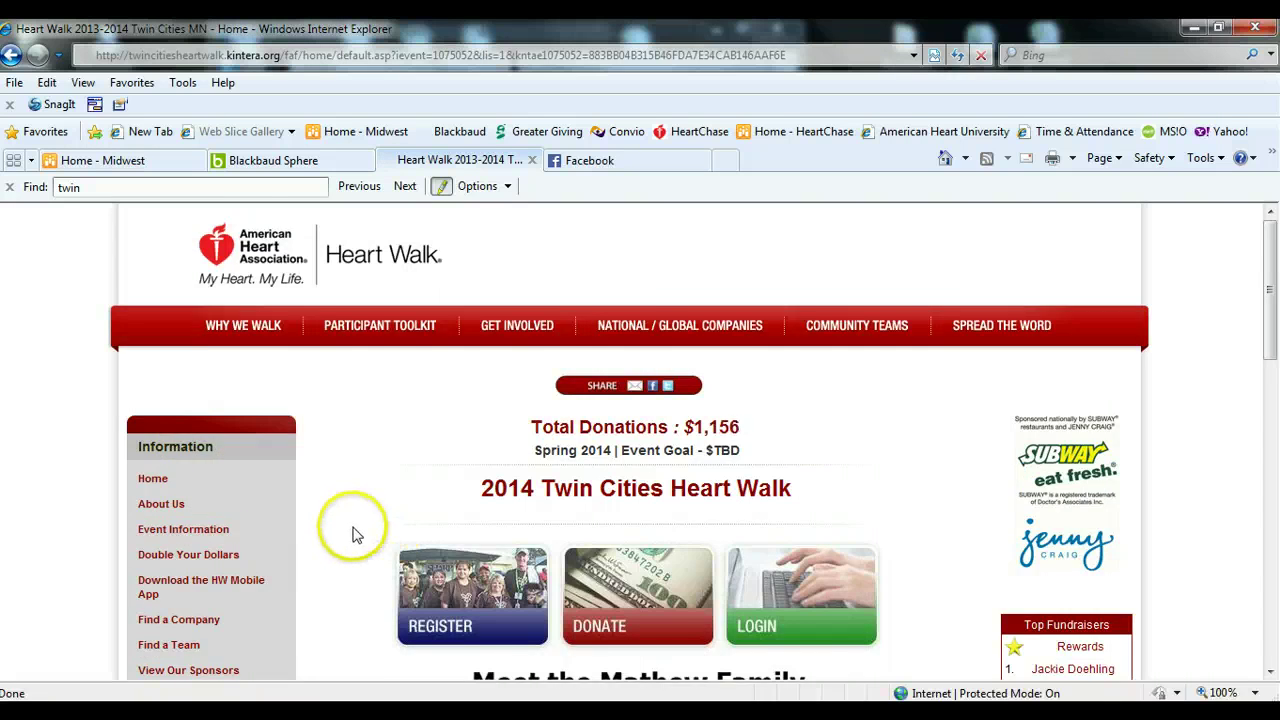
- Scroll the home page down and back up, then open the About Us page
scroll(352, 535, down, 3)
scroll(345, 515, down, 2)
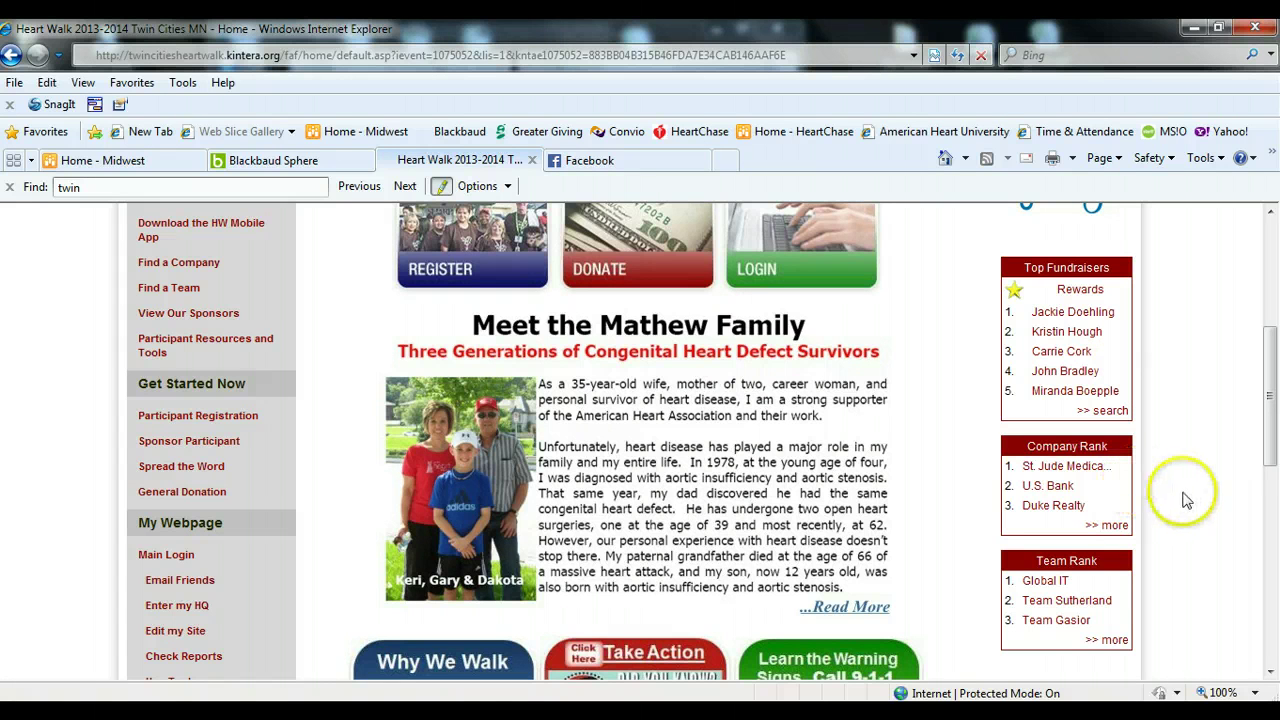
scroll(1210, 472, up, 3)
scroll(1210, 472, up, 2)
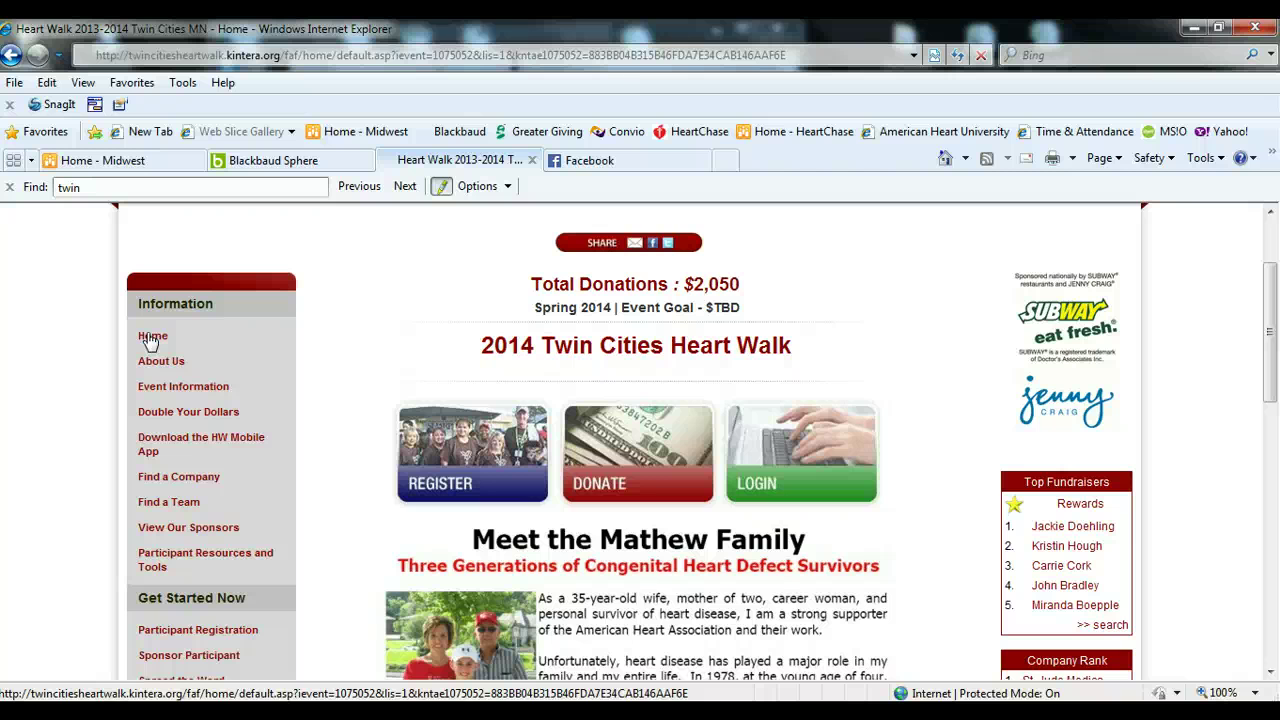
click(161, 361)
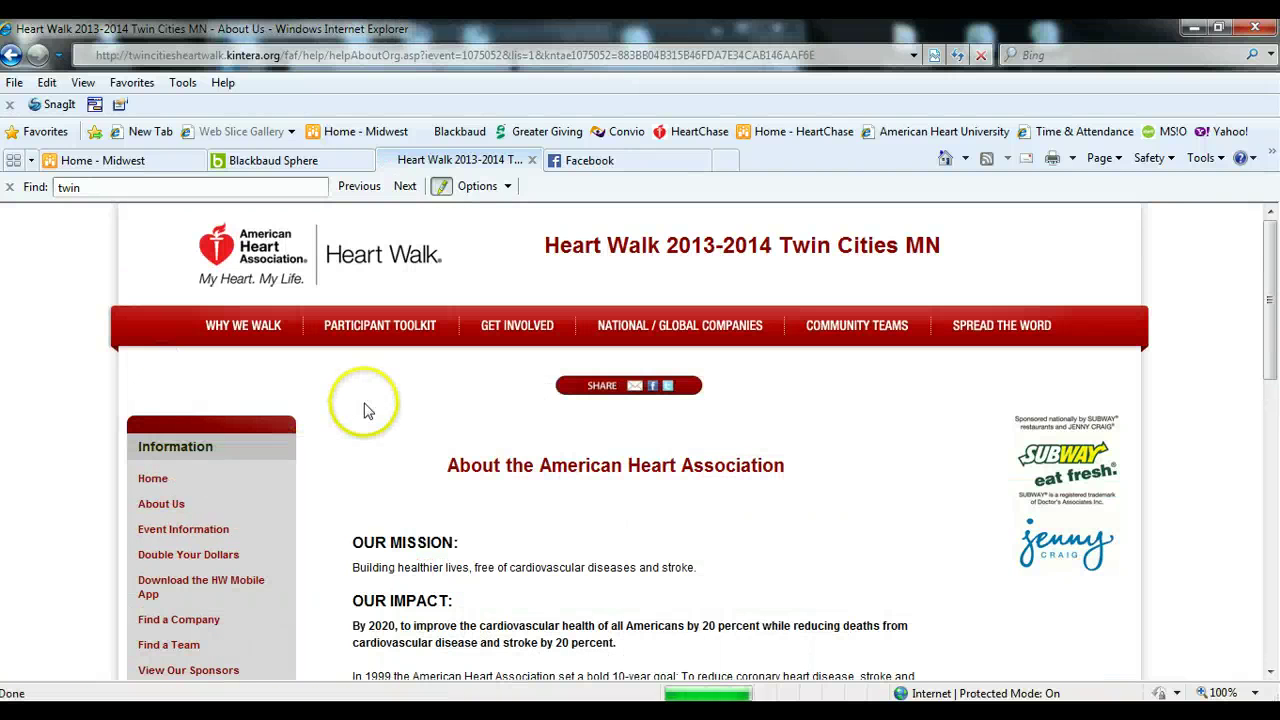
- Scroll through the About the American Heart Association page and open Life Simple 7 Assessment
scroll(329, 429, down, 3)
scroll(325, 430, down, 1)
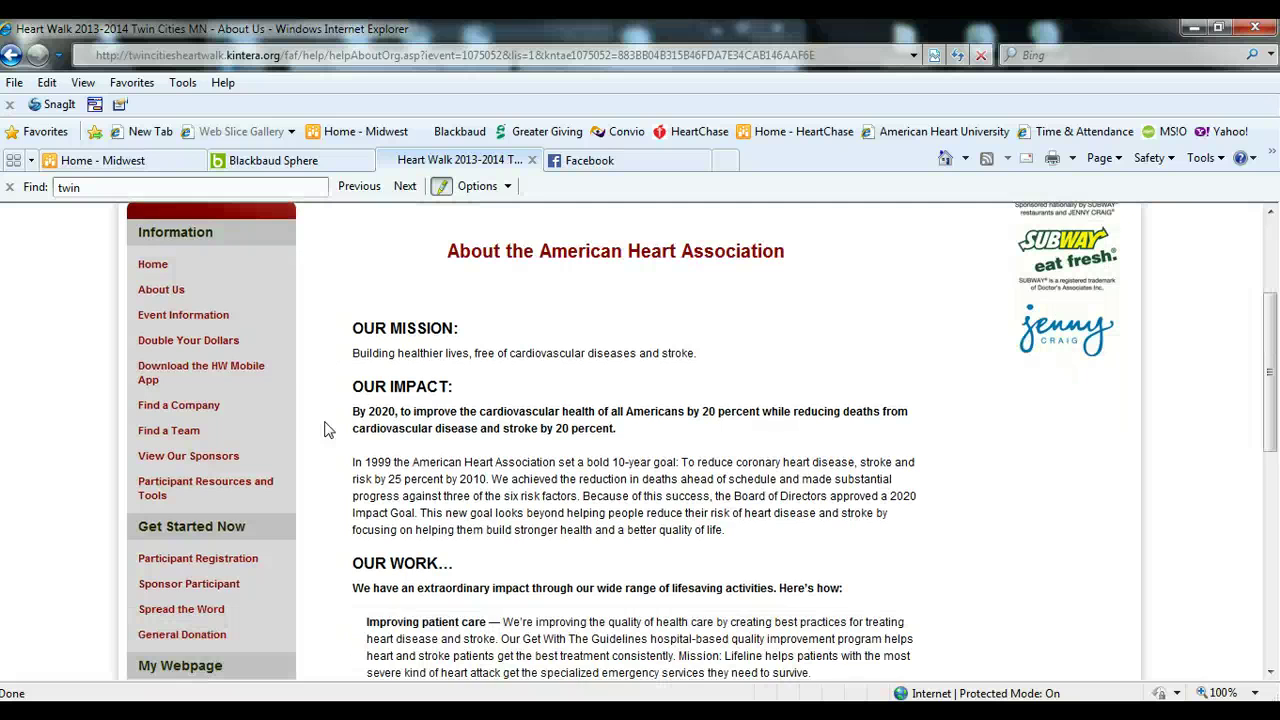
scroll(340, 440, down, 3)
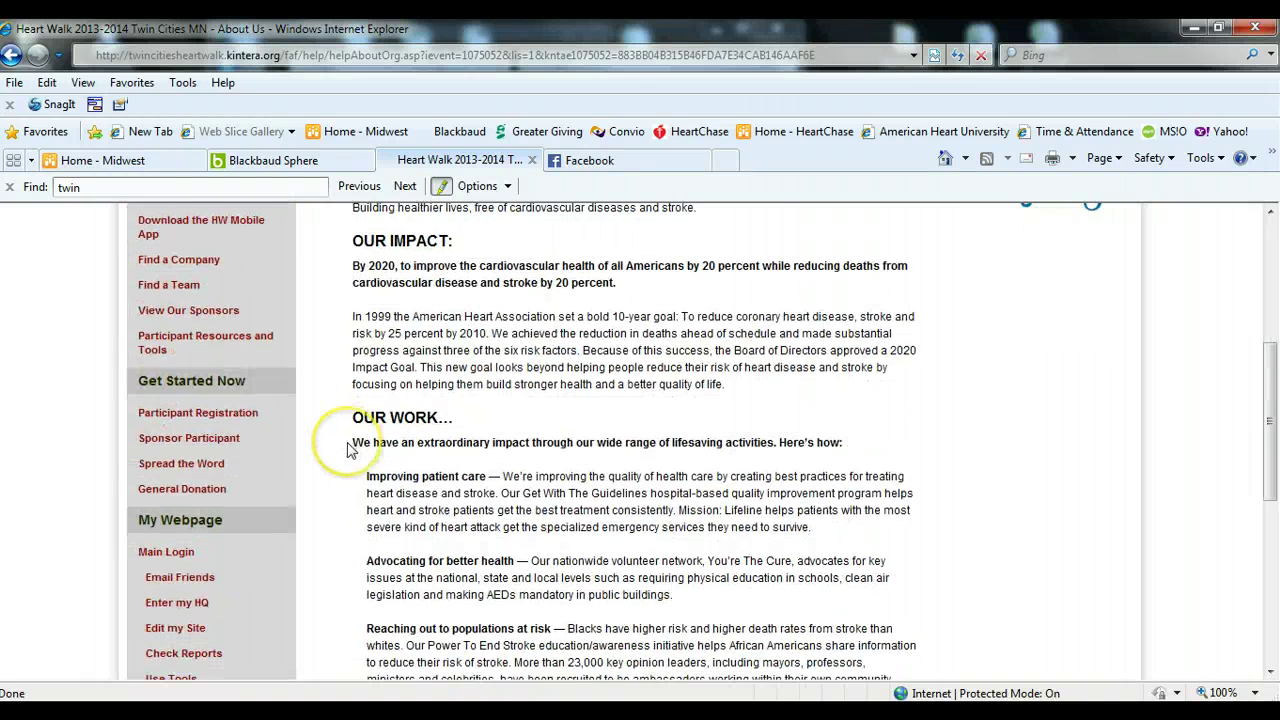
scroll(345, 448, down, 3)
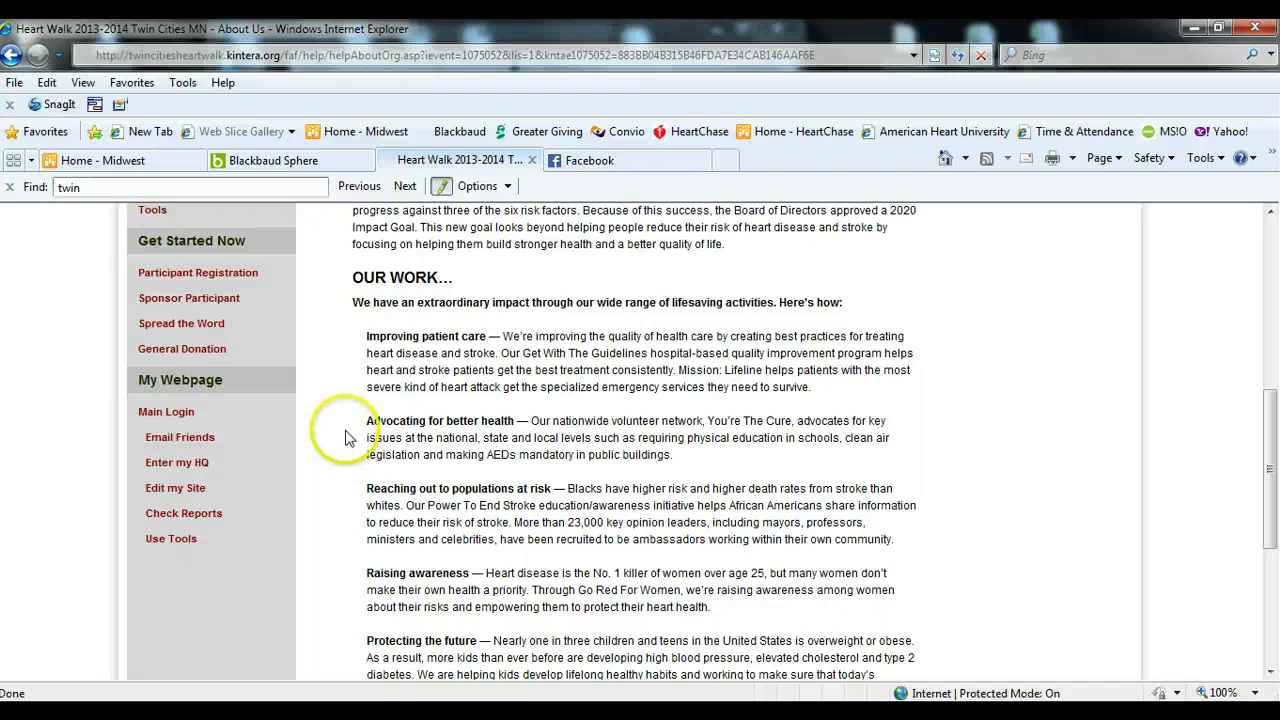
scroll(342, 472, down, 2)
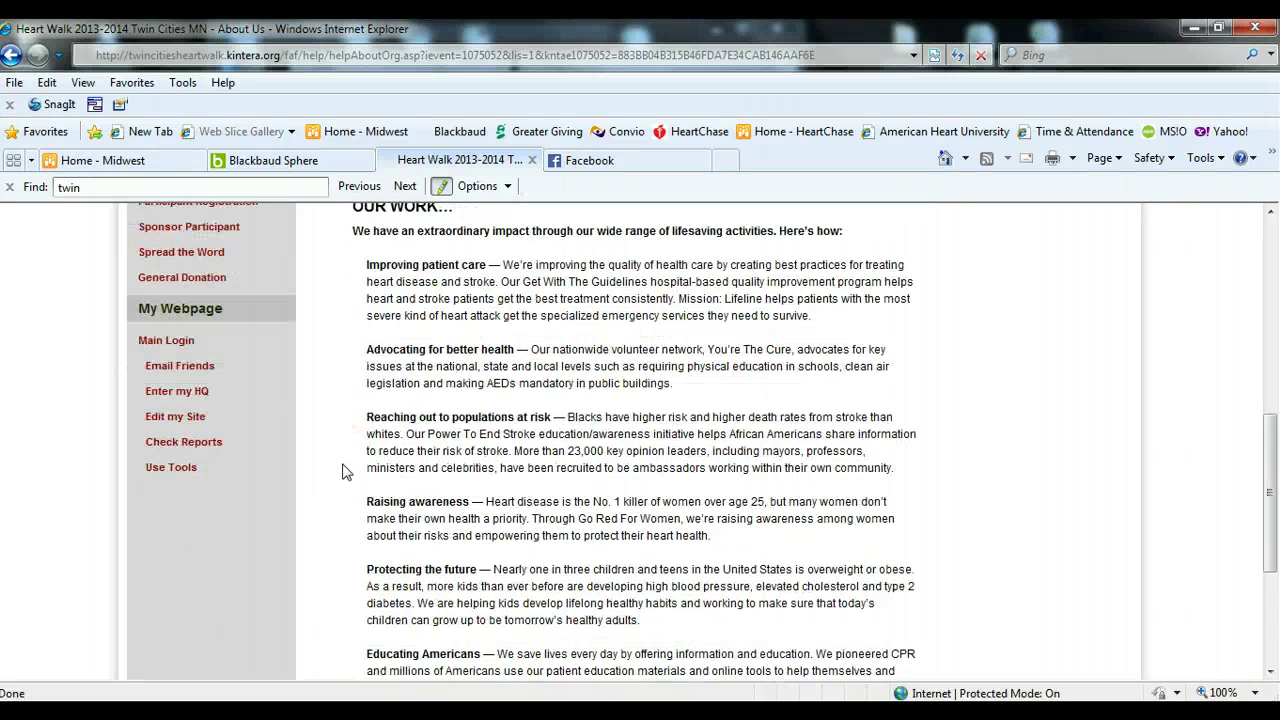
scroll(342, 472, down, 2)
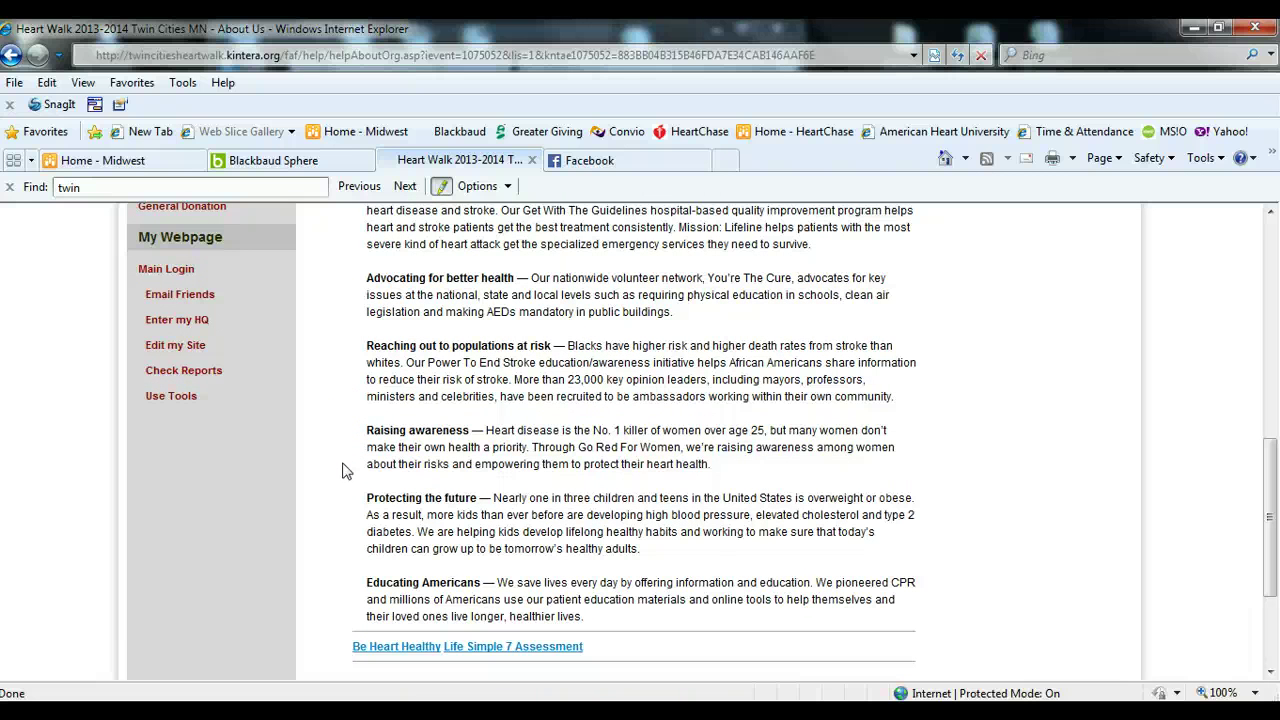
scroll(342, 472, up, 2)
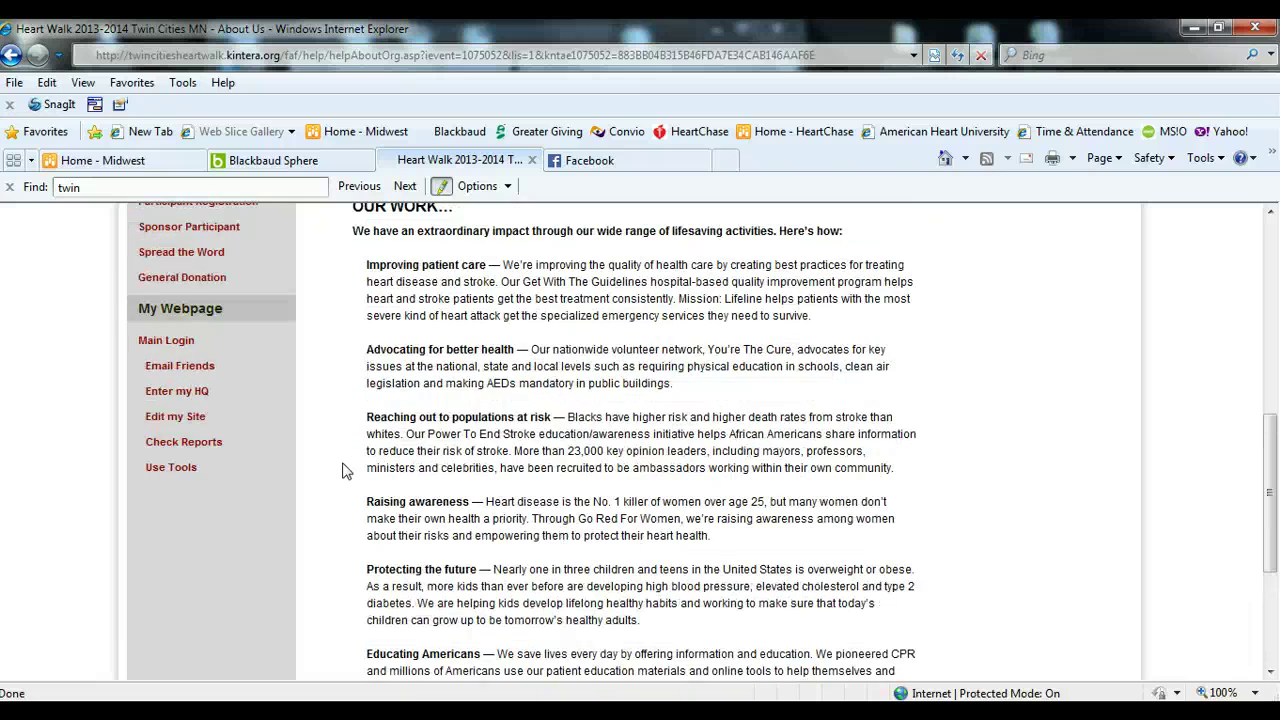
scroll(342, 472, down, 2)
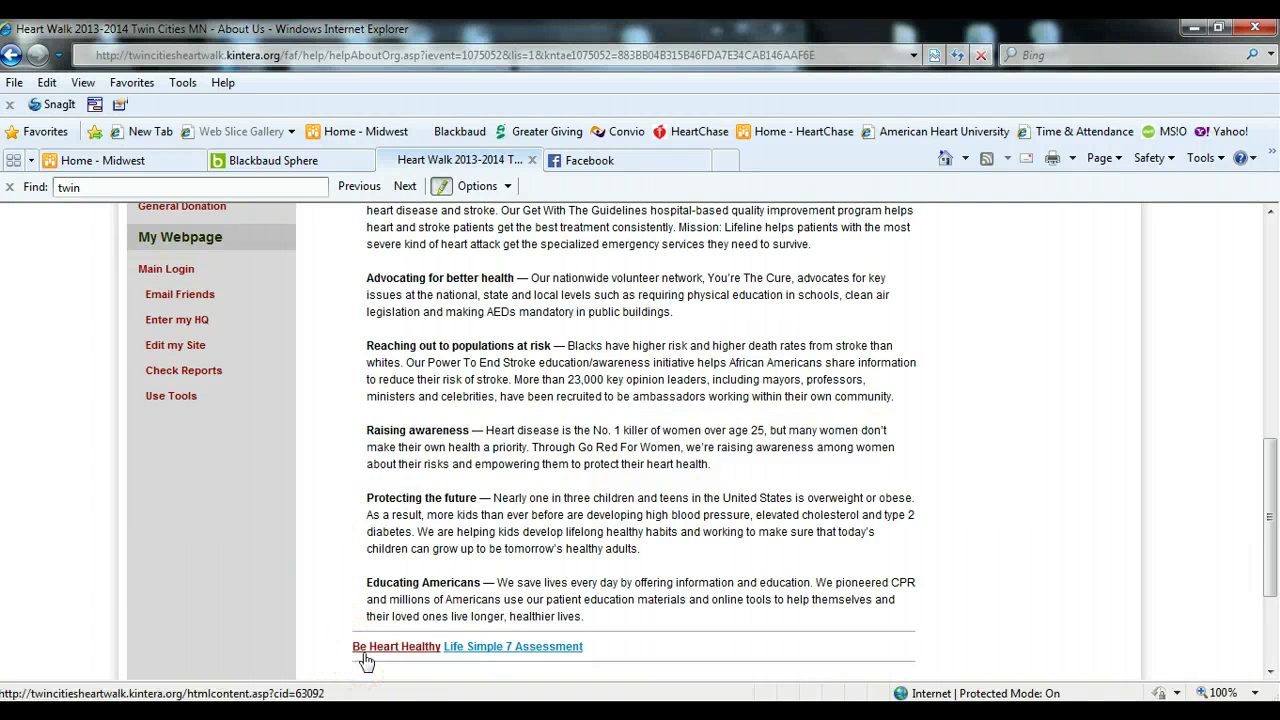
click(481, 658)
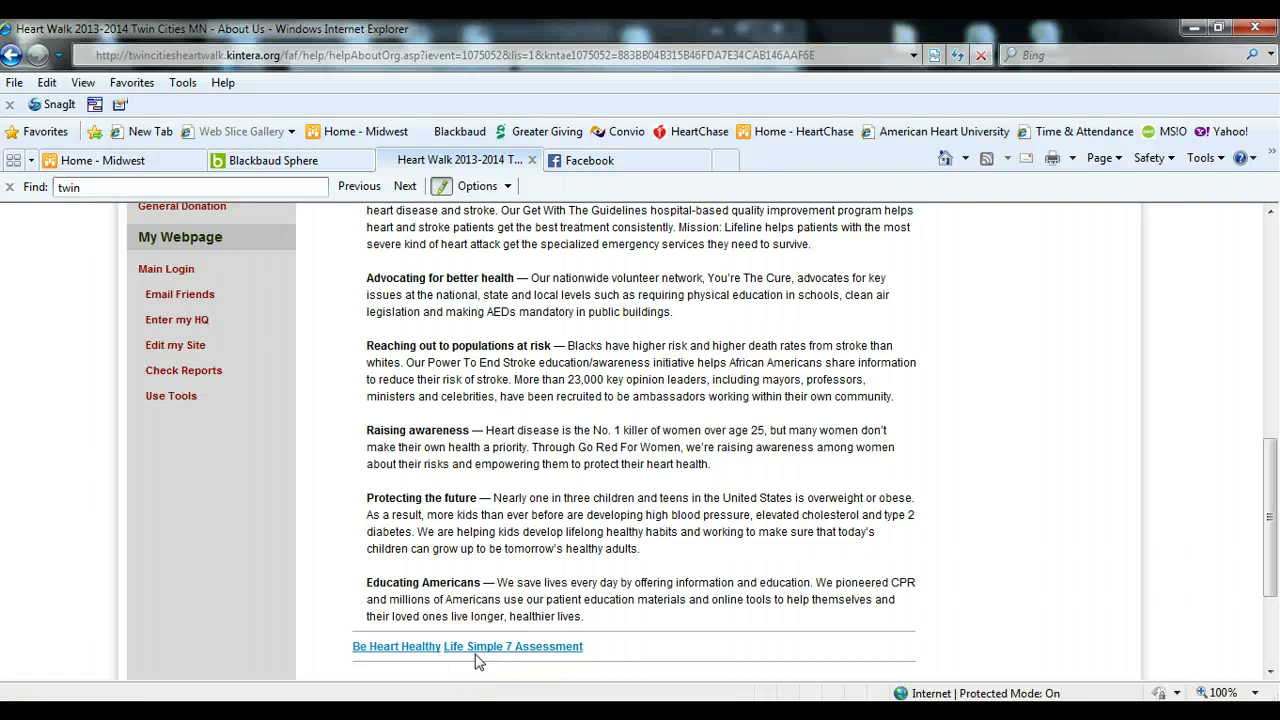
click(333, 540)
- Scroll back up and go to the Event Information page from the sidebar
scroll(333, 540, up, 4)
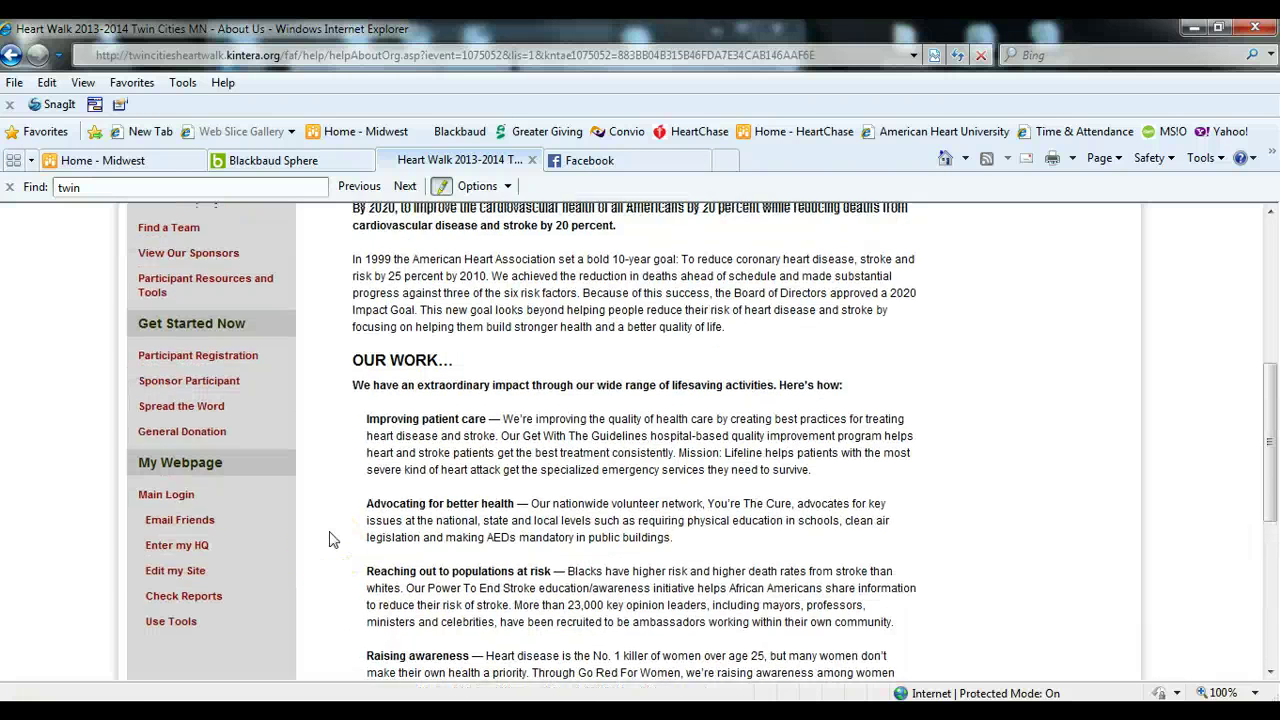
scroll(332, 540, up, 1)
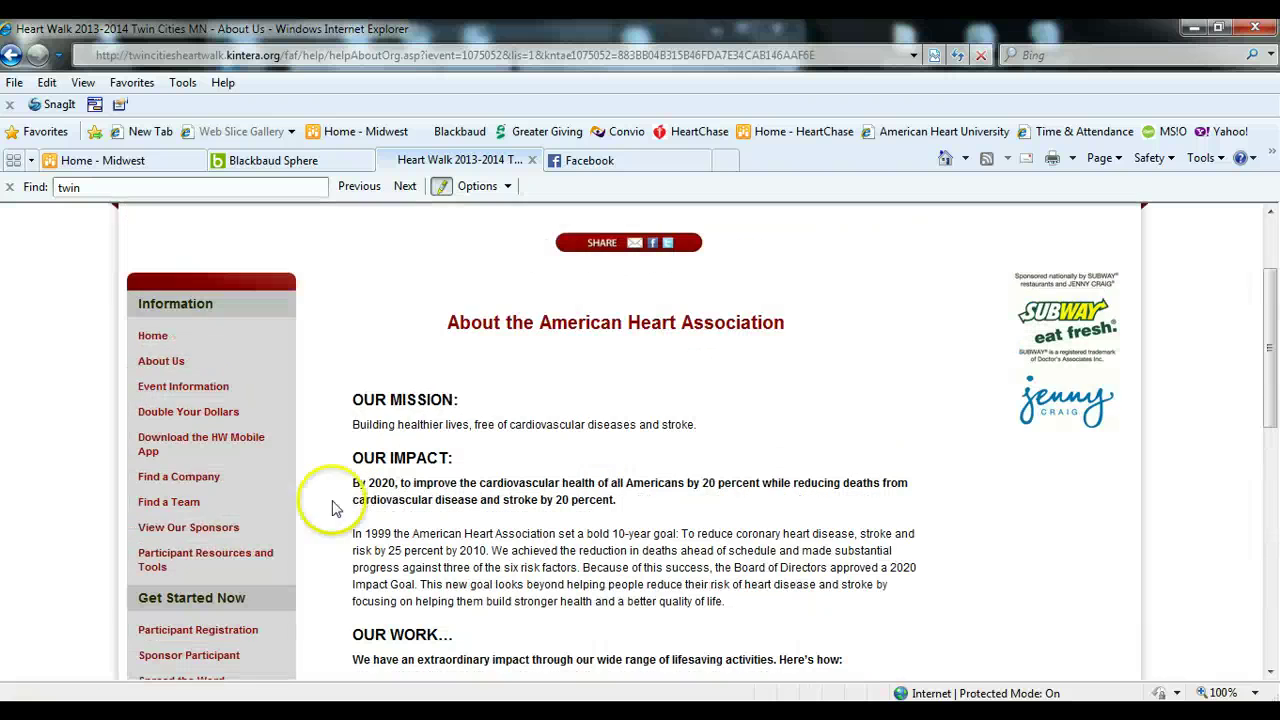
click(193, 393)
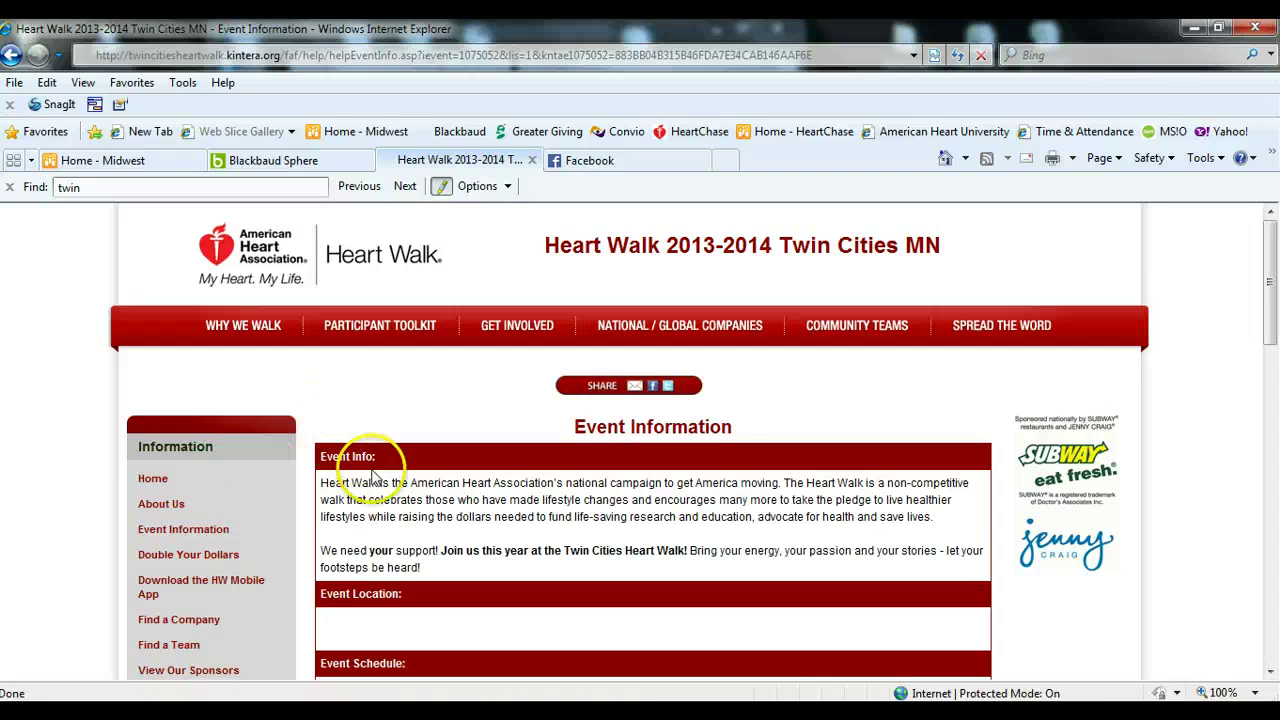
- Review the event fees and Rewards levels, then open Level 10's Prize Information
scroll(345, 500, down, 2)
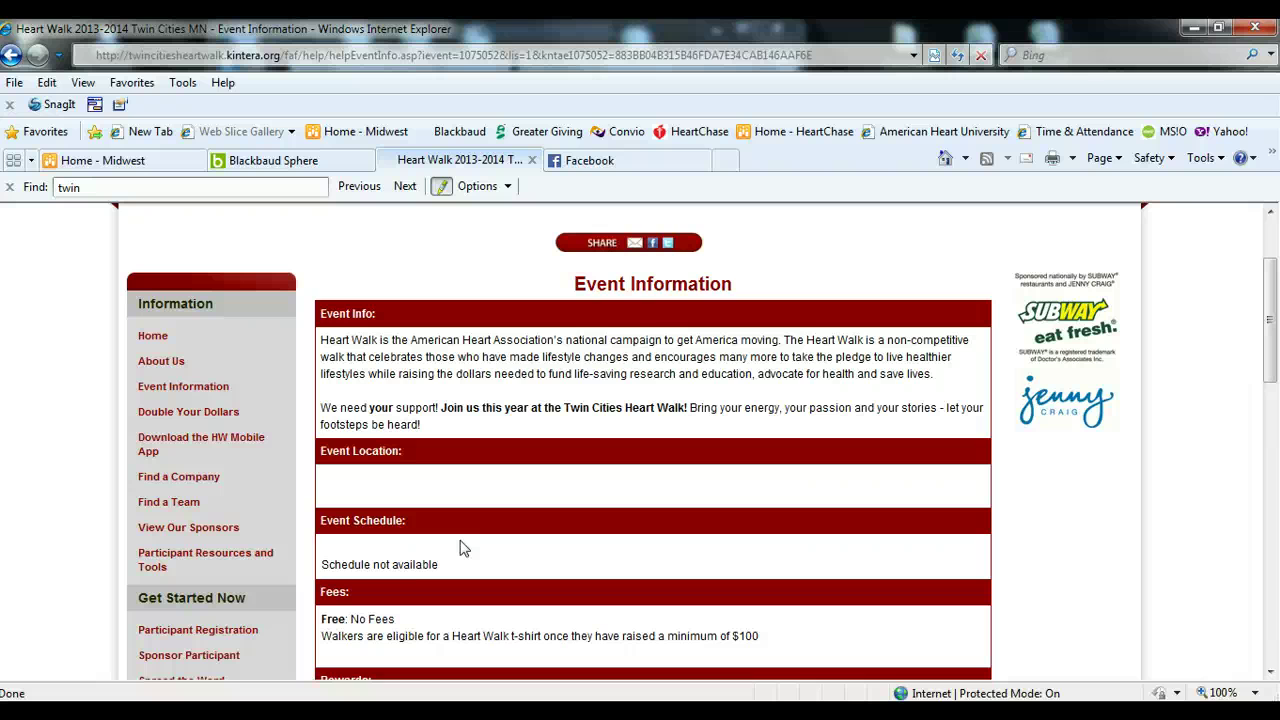
scroll(463, 547, down, 3)
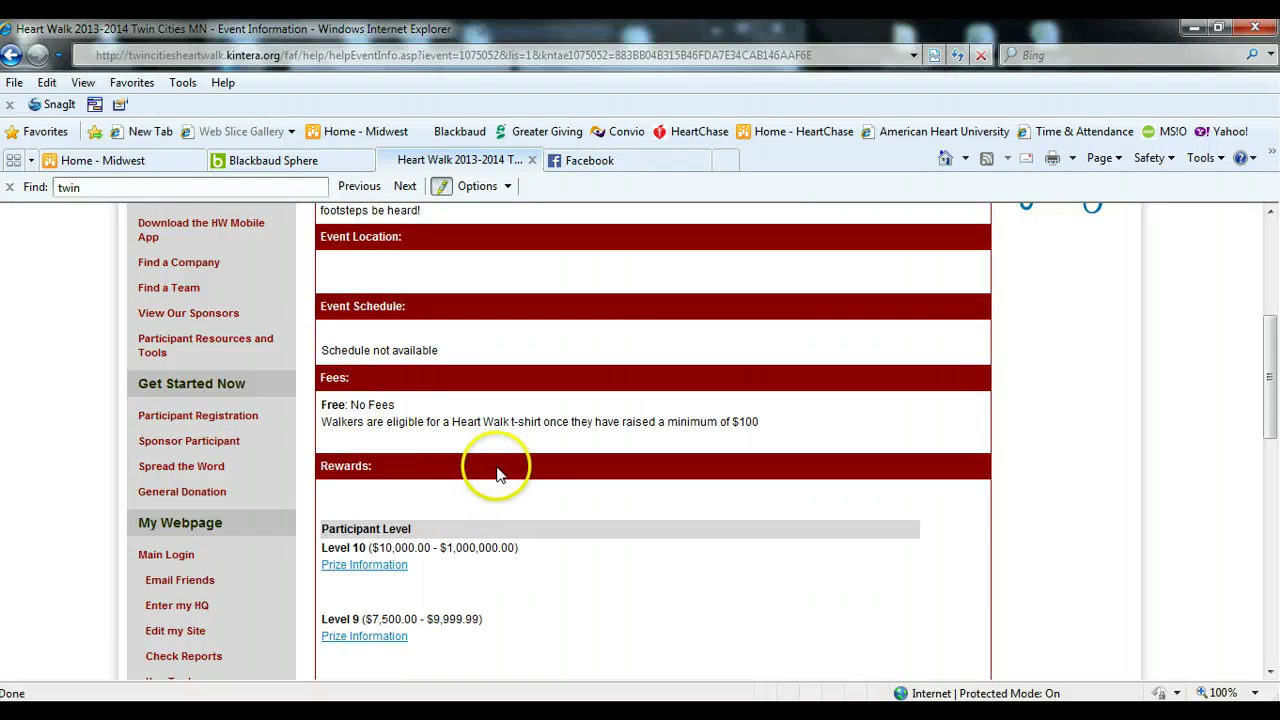
scroll(489, 491, down, 1)
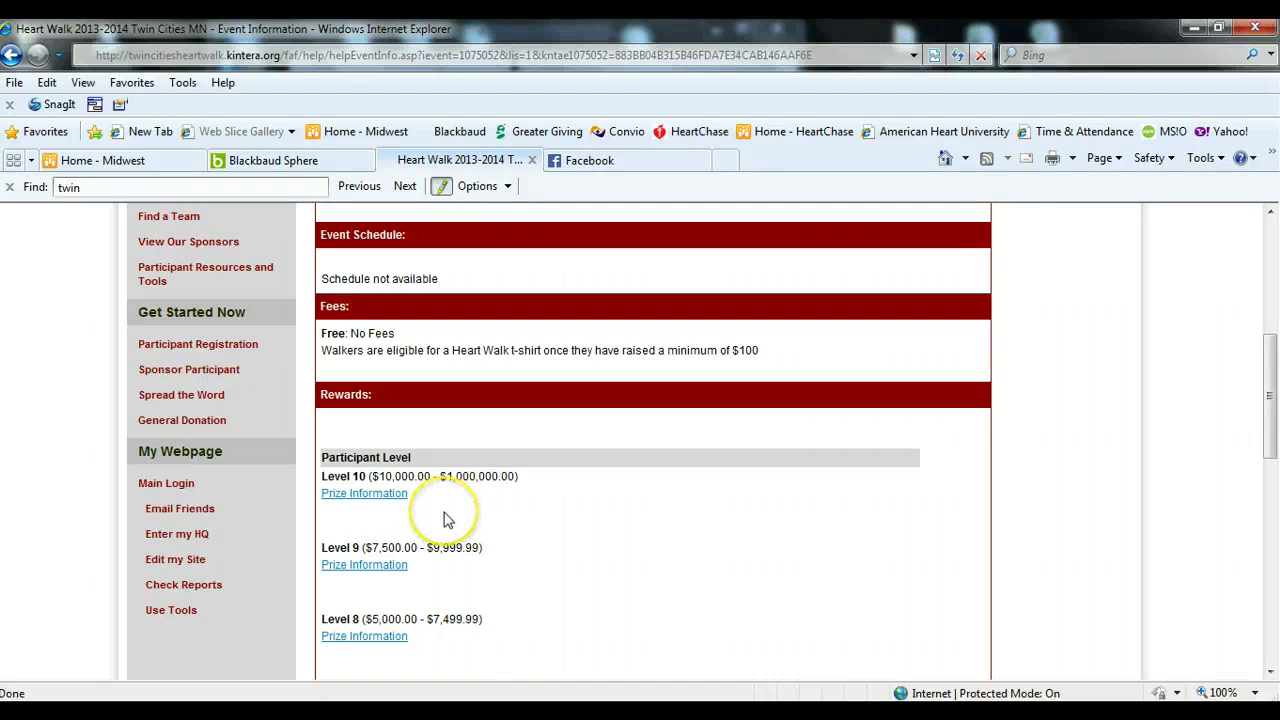
click(345, 495)
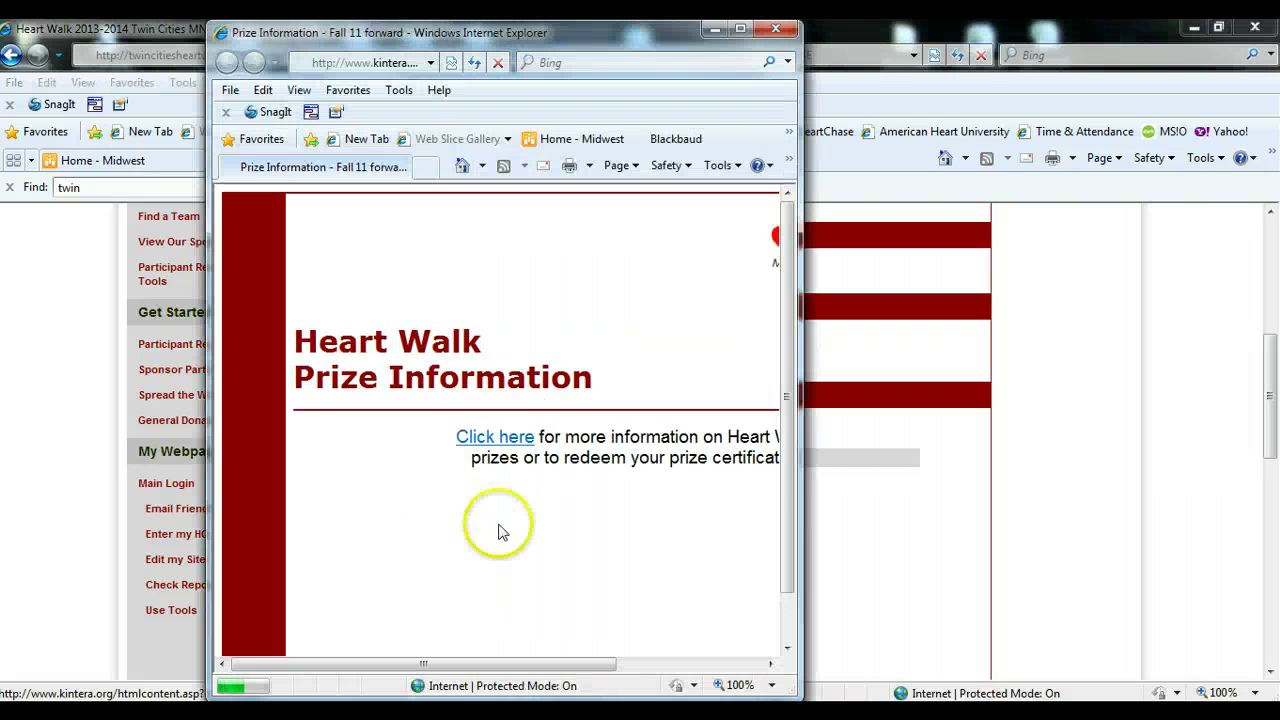
- Open the prize redemption site full screen and browse the Level 8 prizes
click(512, 443)
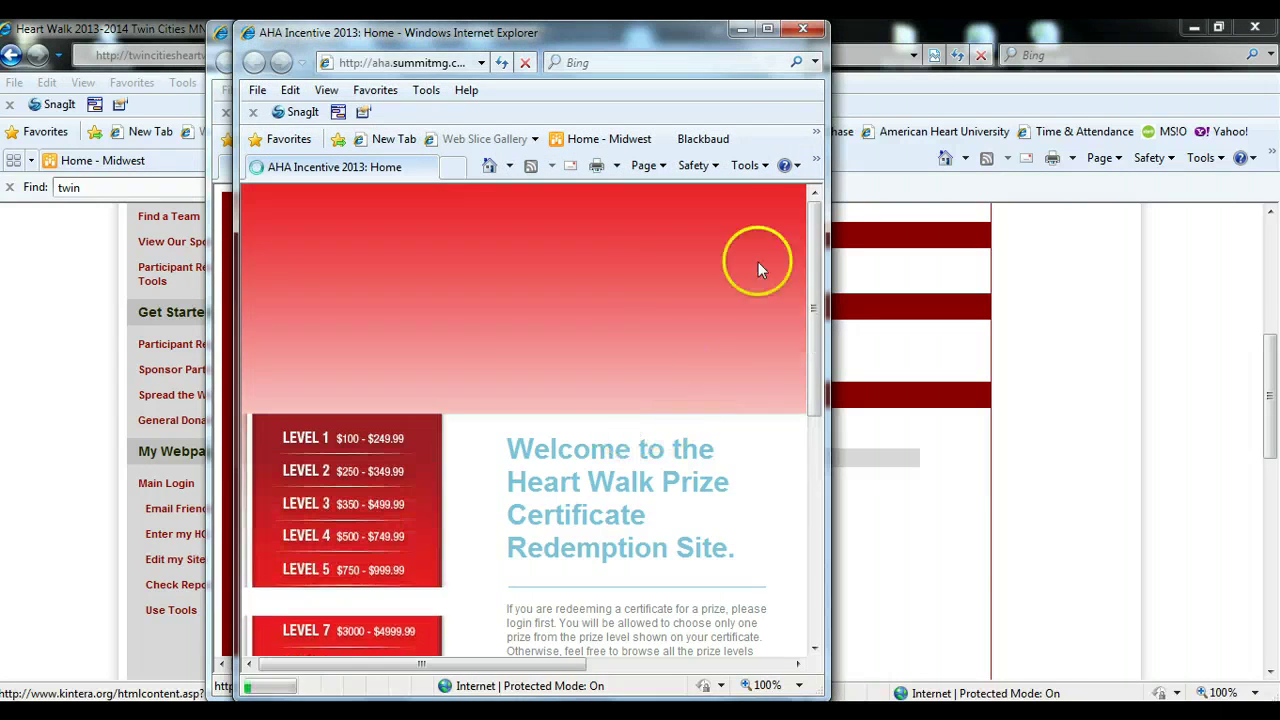
click(768, 32)
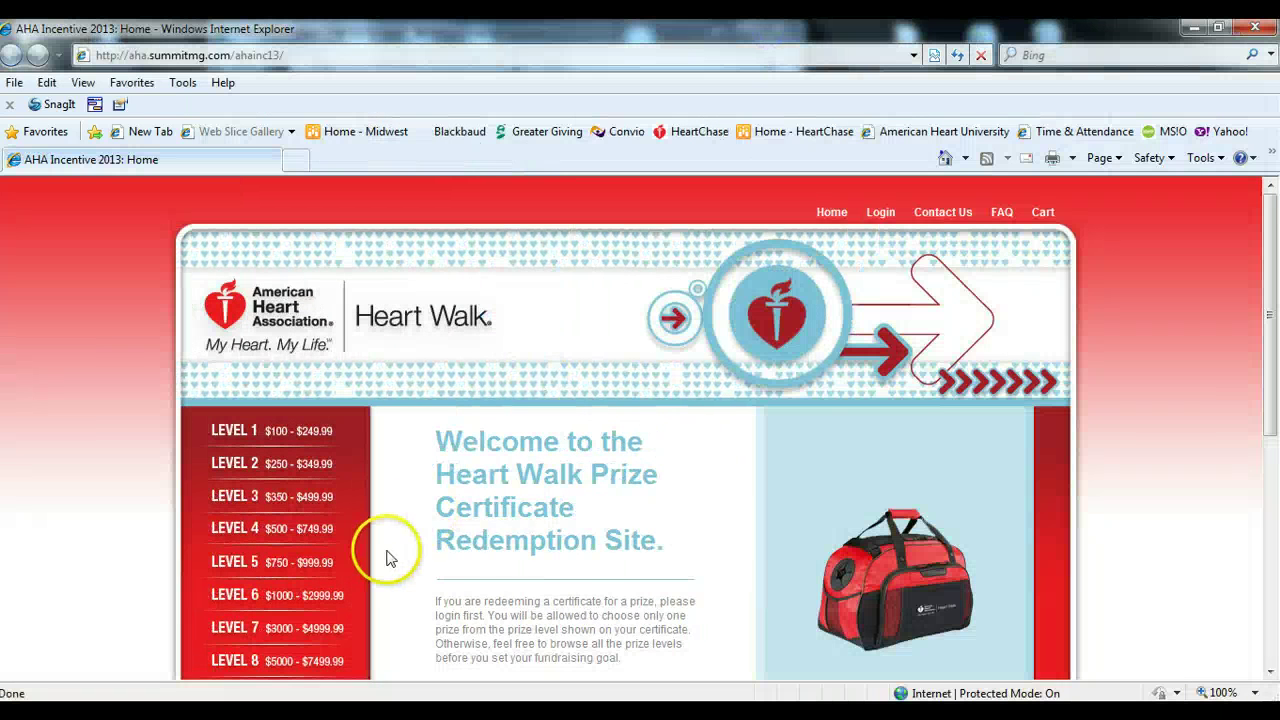
scroll(392, 556, down, 2)
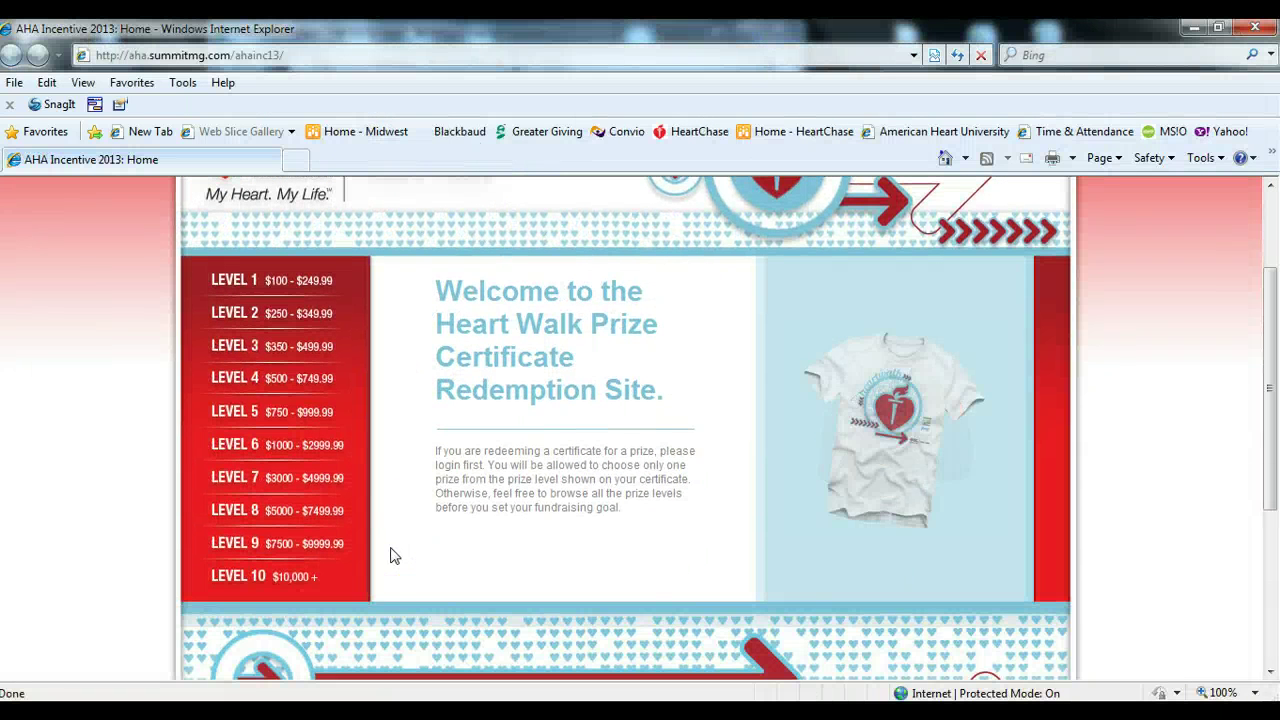
click(295, 518)
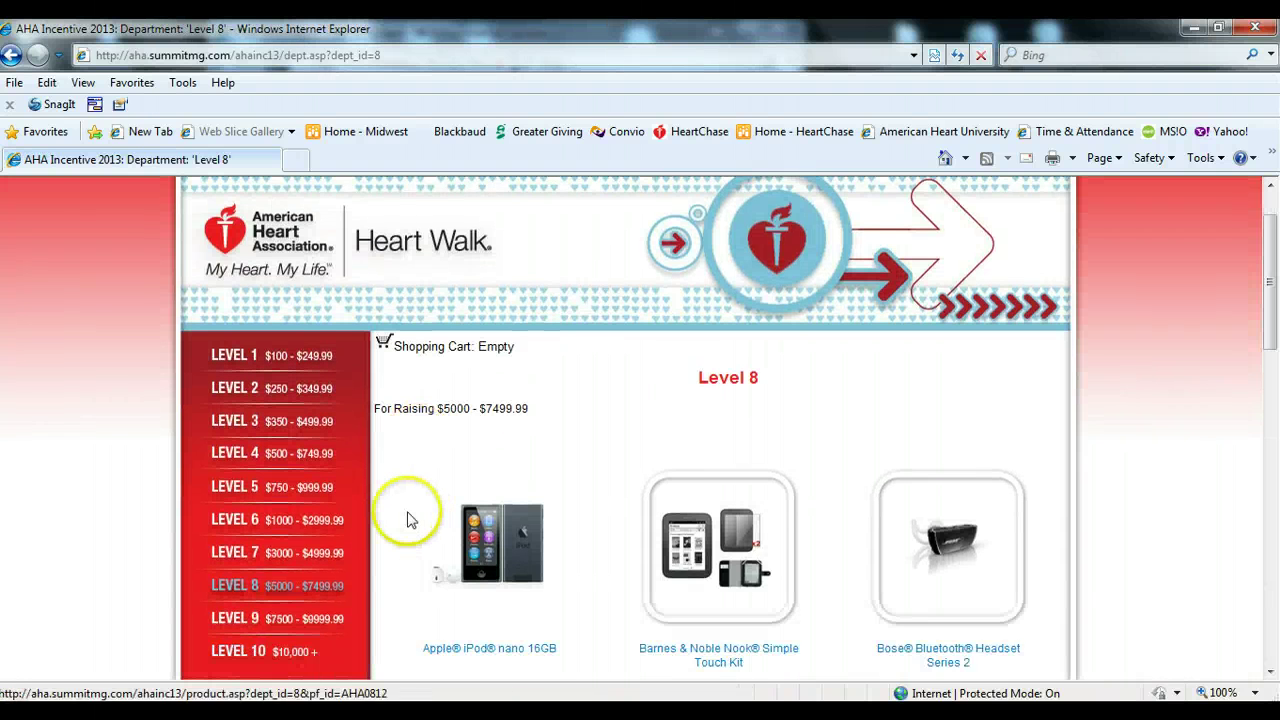
scroll(407, 519, down, 4)
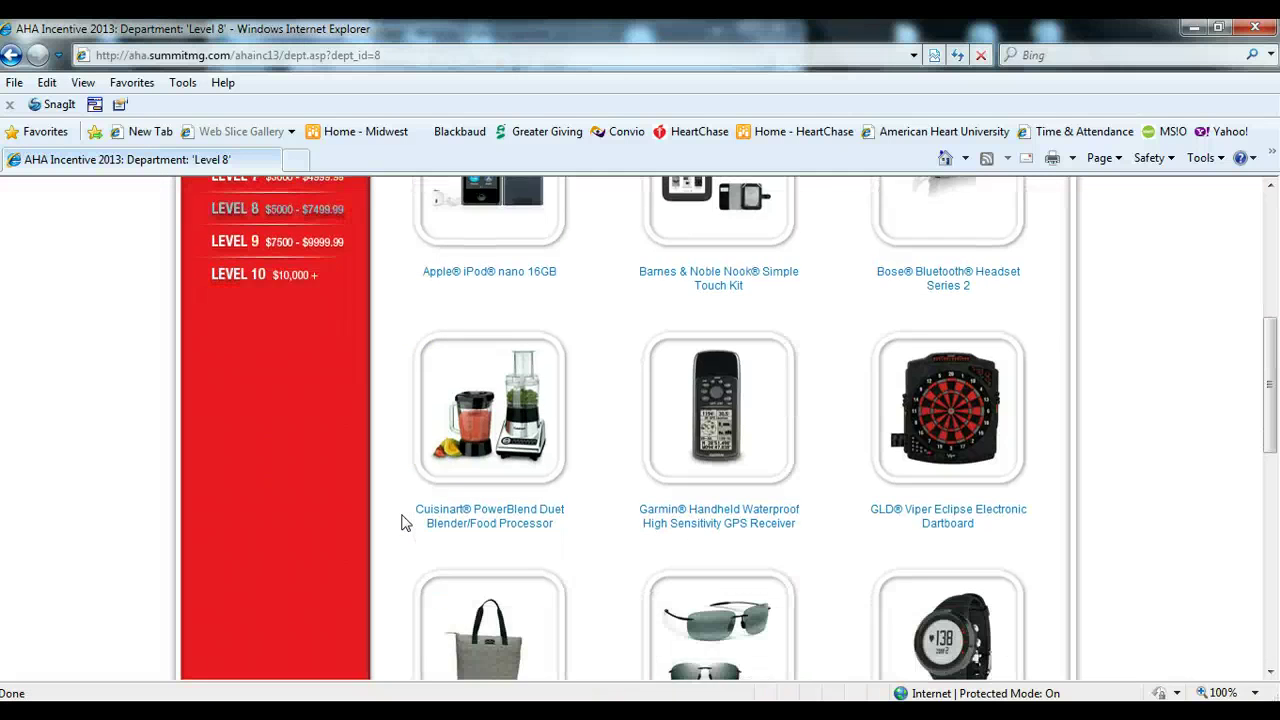
scroll(405, 522, down, 4)
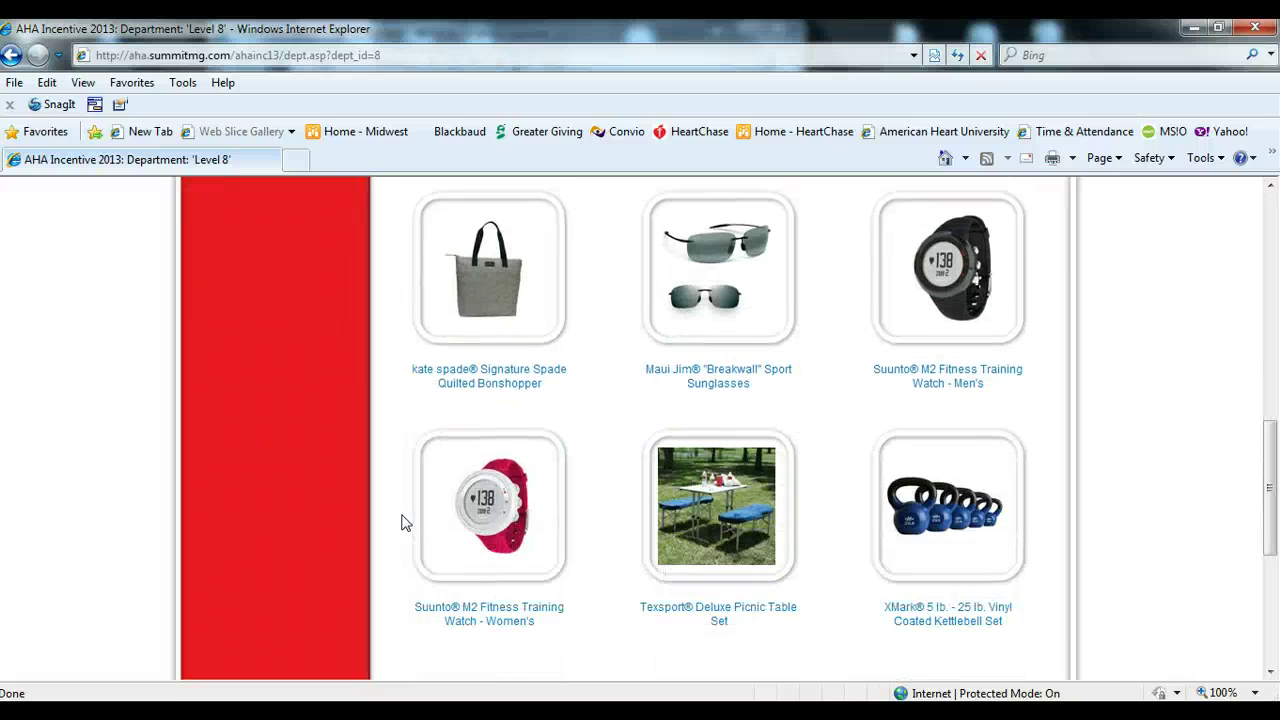
scroll(405, 522, down, 1)
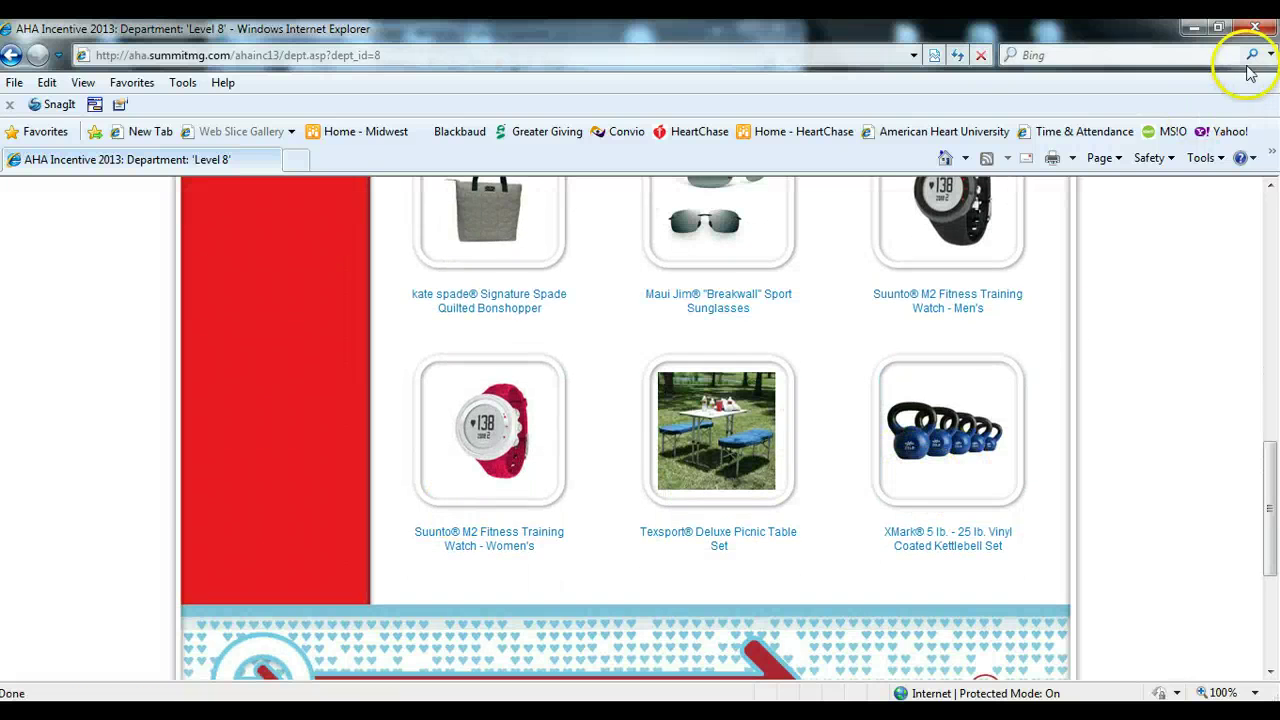
- Close the prize redemption and Prize Information windows, returning to Event Information
click(1254, 27)
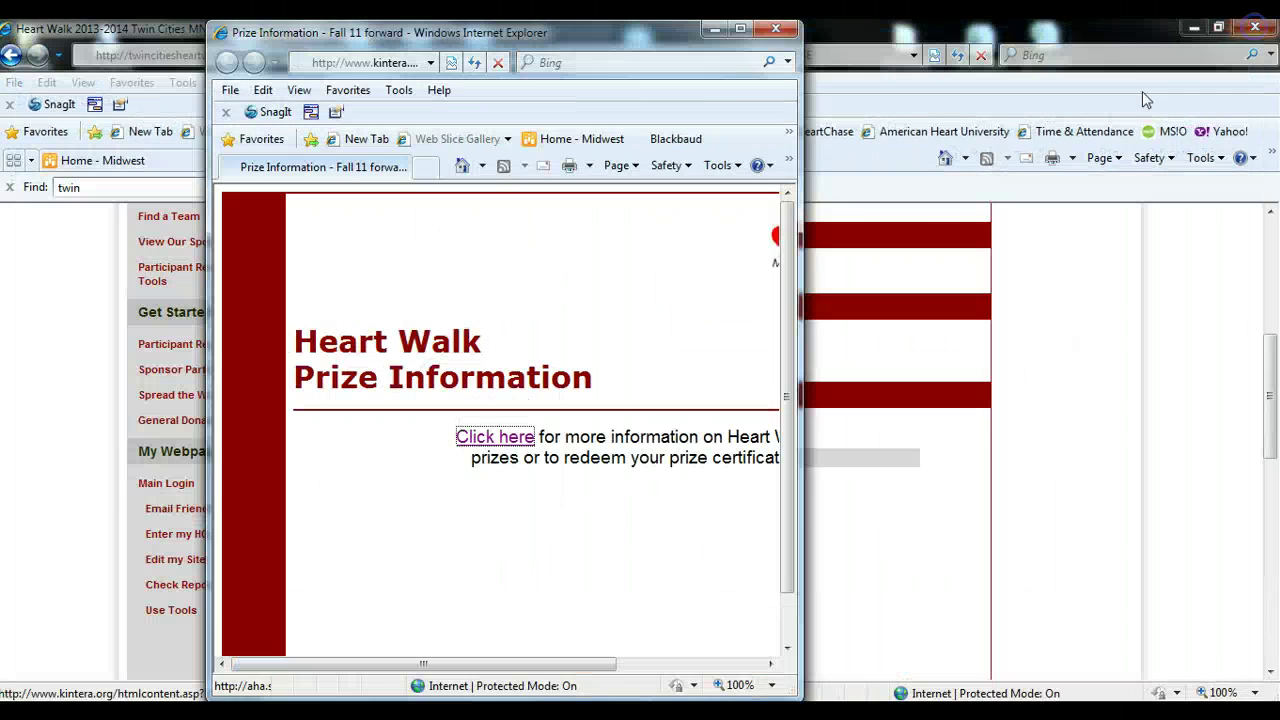
click(775, 32)
scroll(580, 380, up, 2)
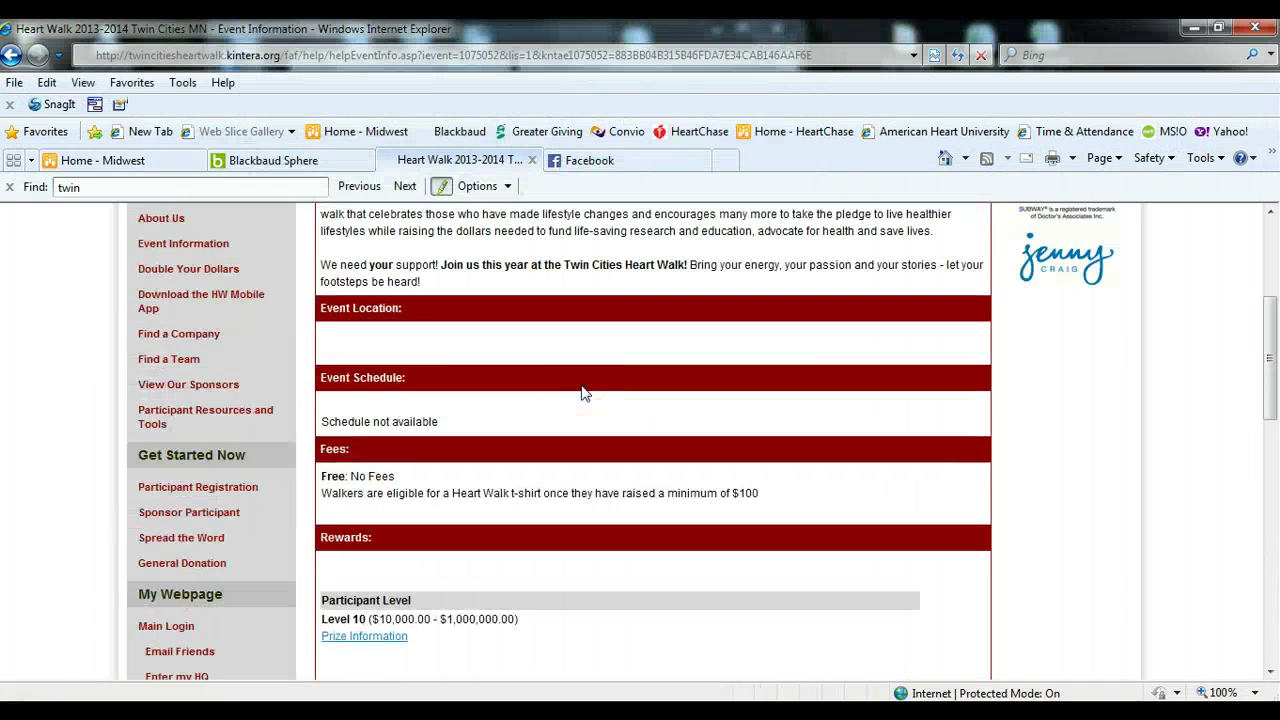
scroll(583, 393, up, 2)
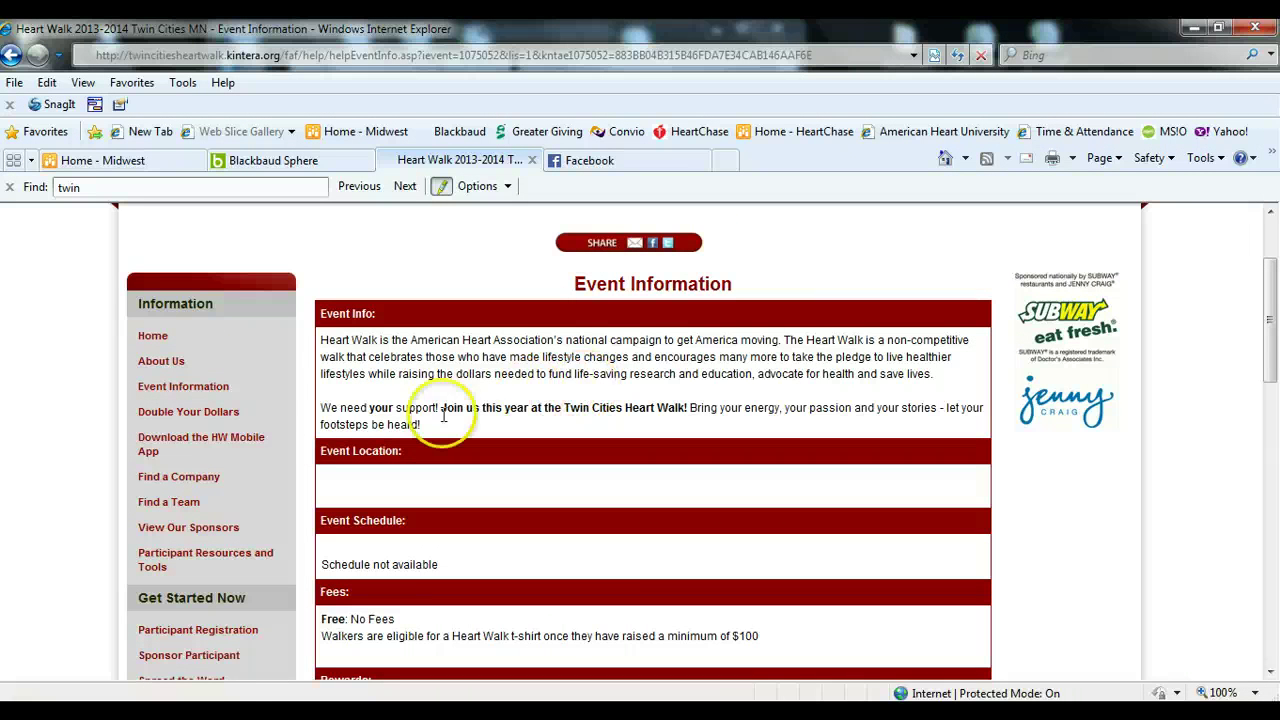
click(193, 415)
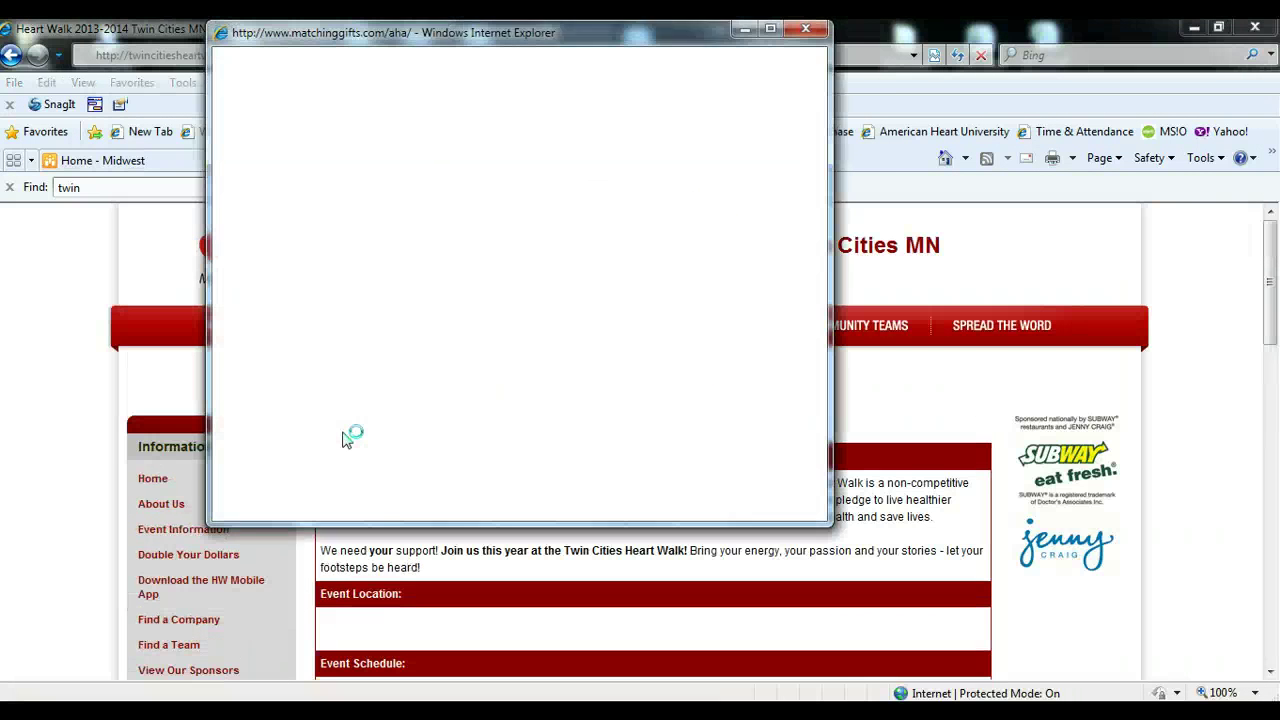
click(770, 29)
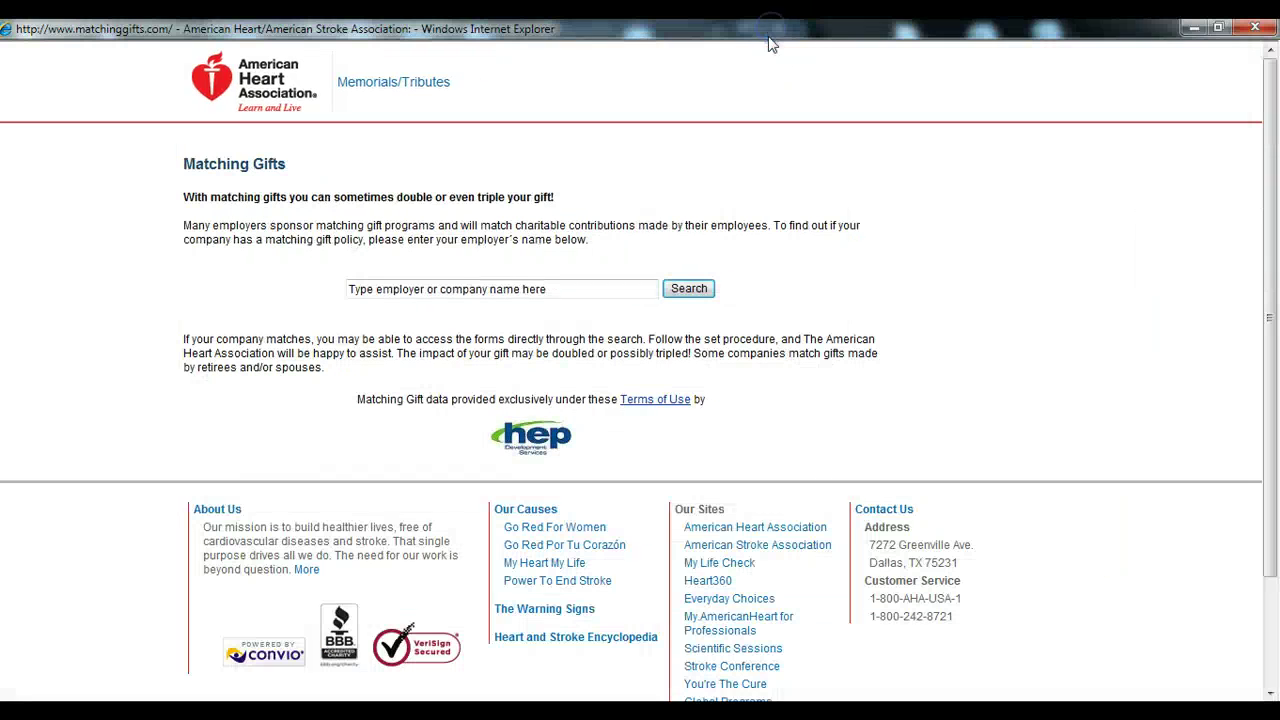
click(503, 292)
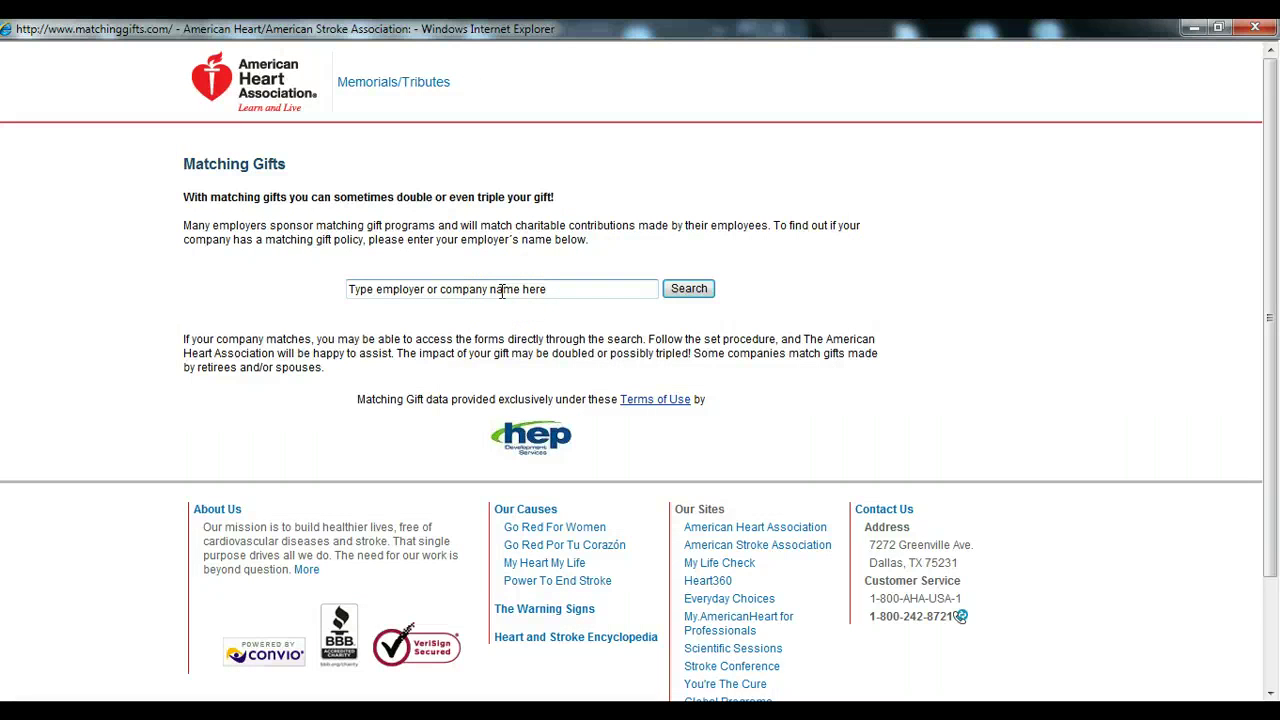
click(501, 291)
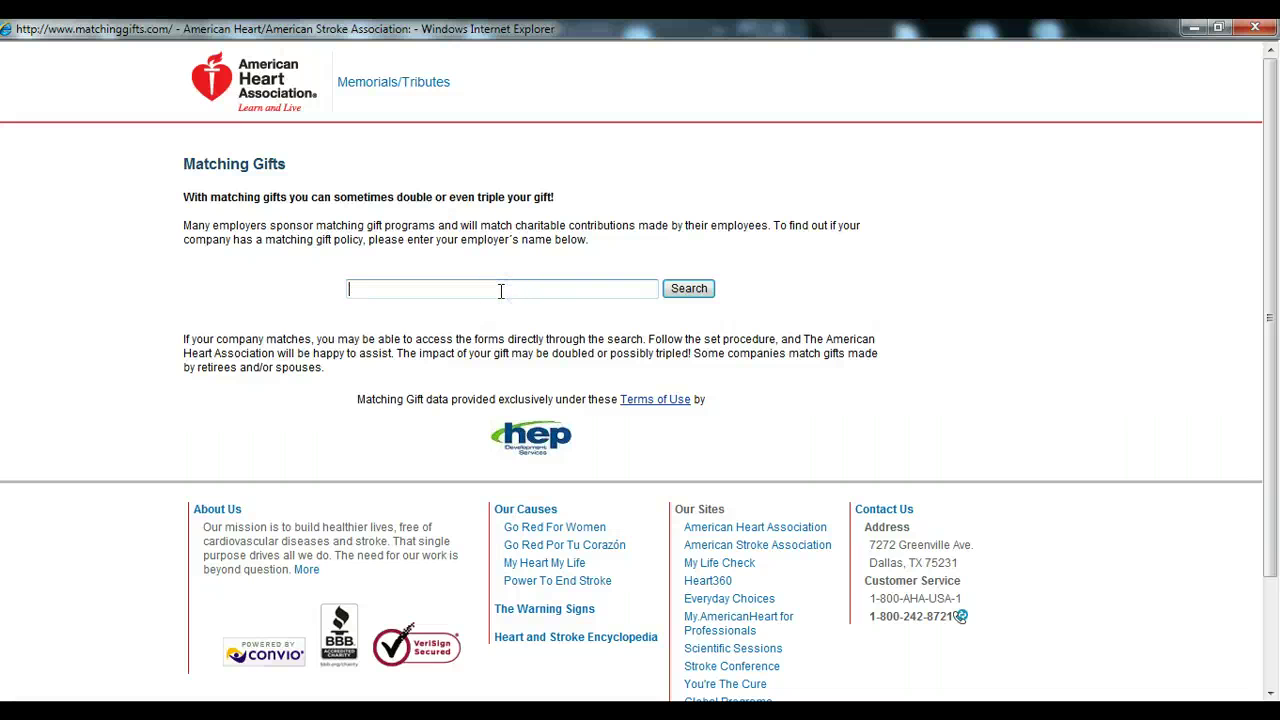
text(us bank)
click(692, 288)
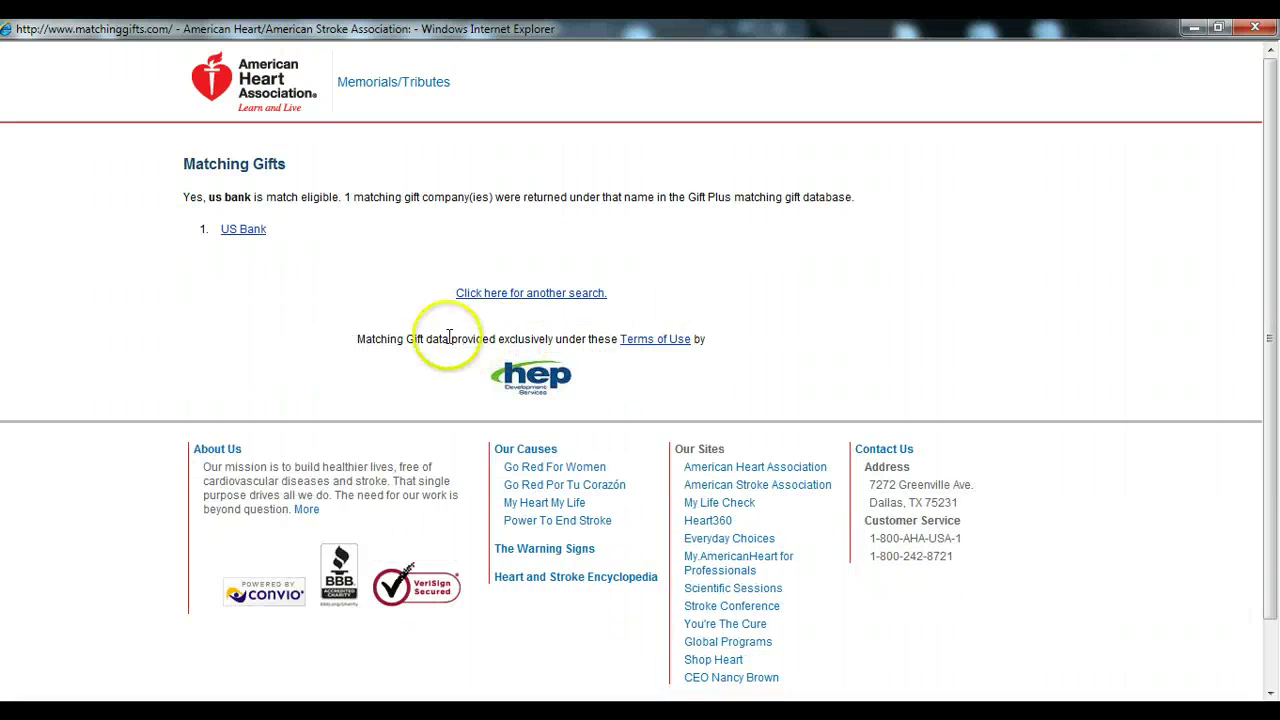
click(253, 234)
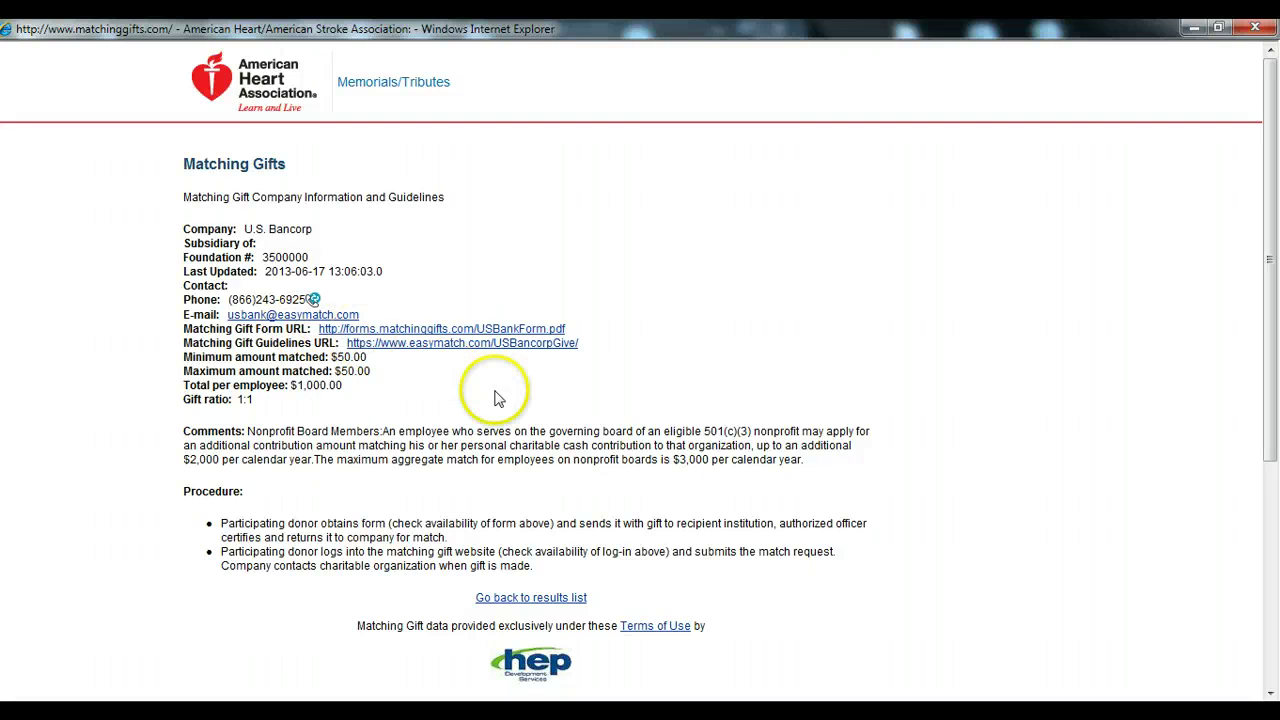
click(1258, 32)
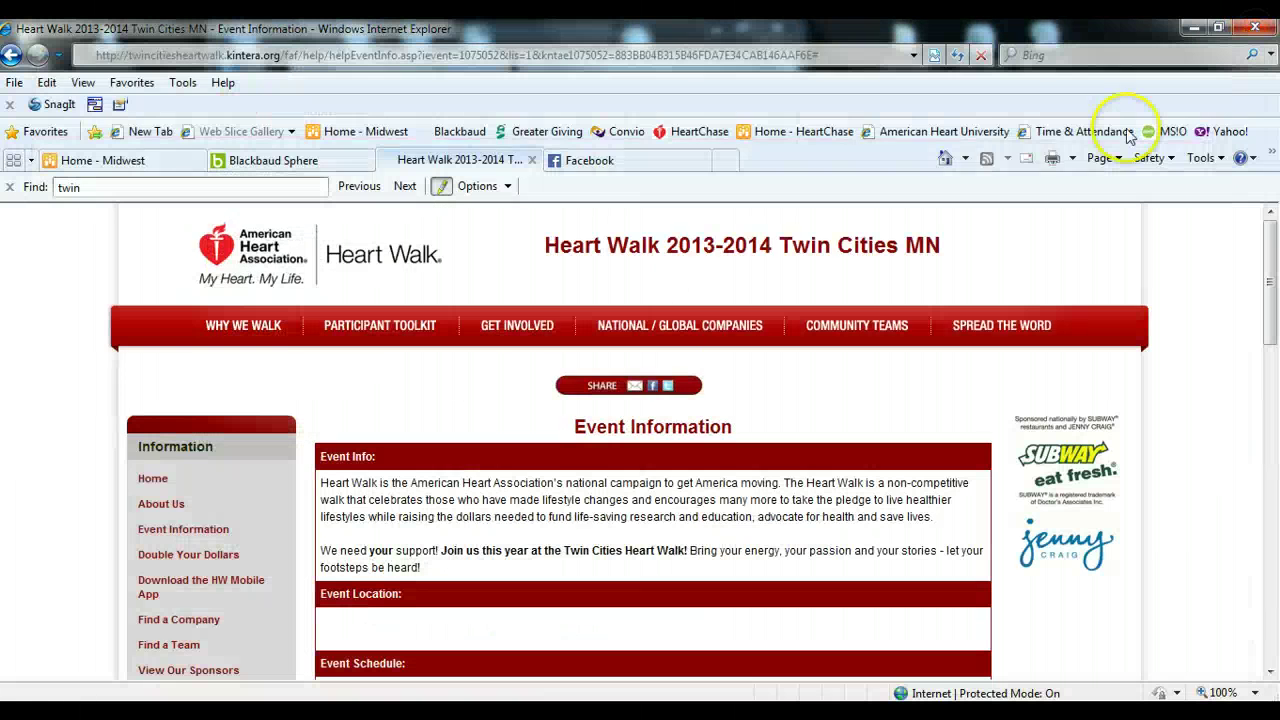
scroll(457, 385, down, 1)
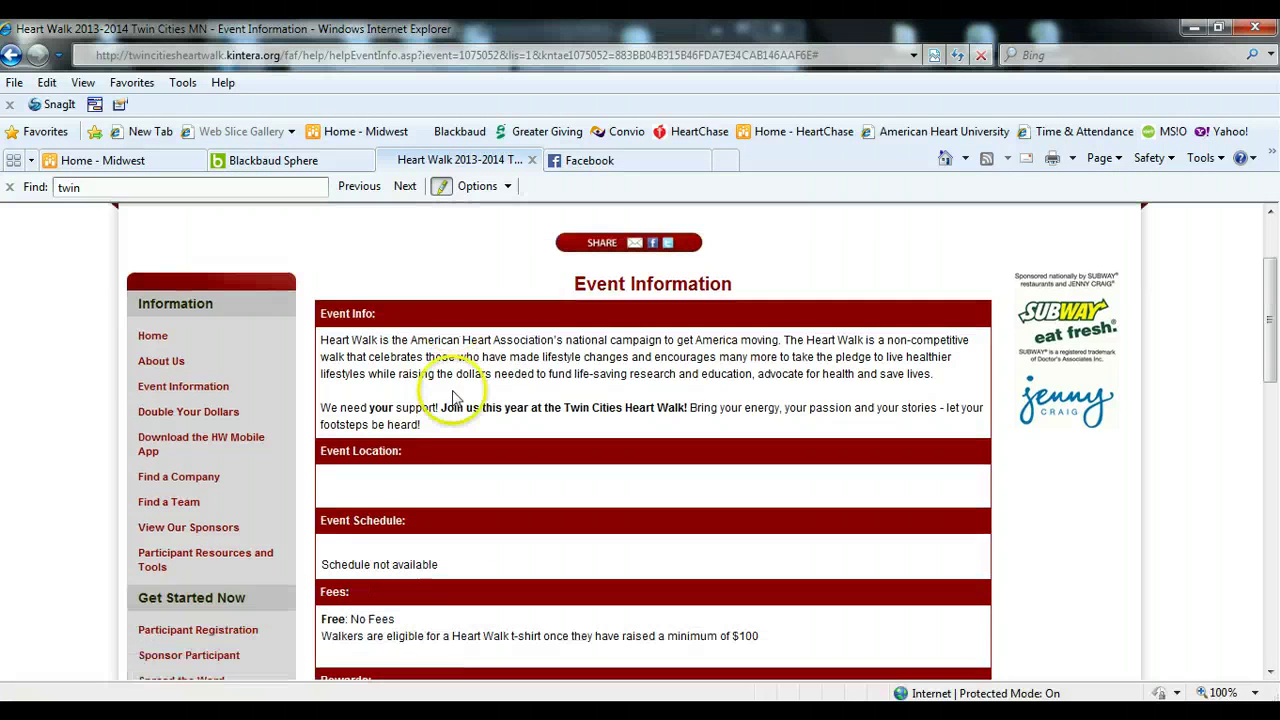
click(210, 446)
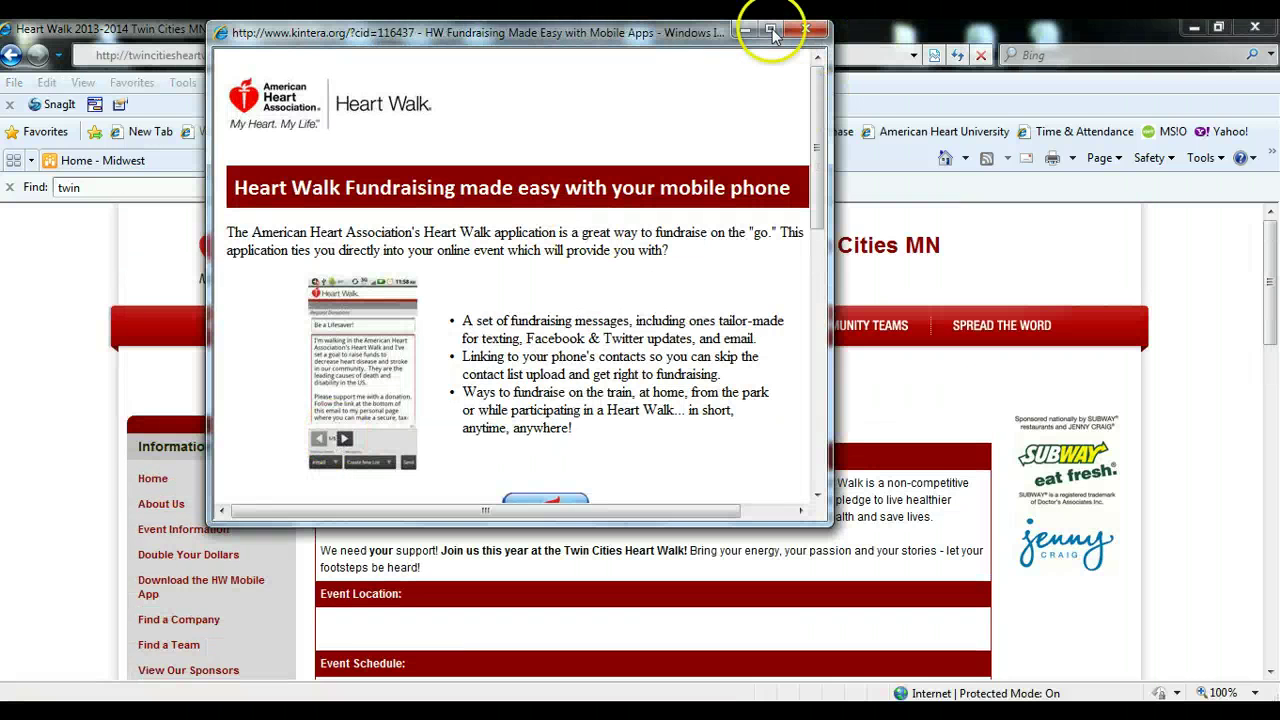
click(771, 31)
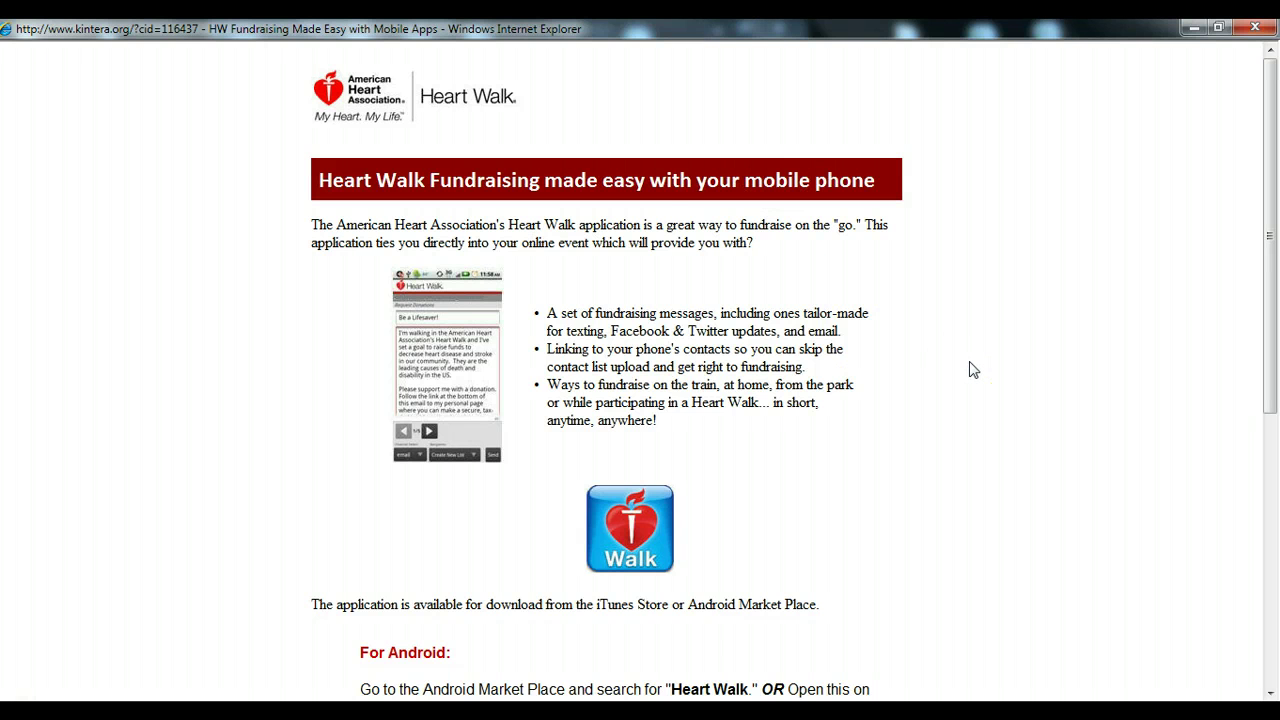
scroll(970, 370, down, 4)
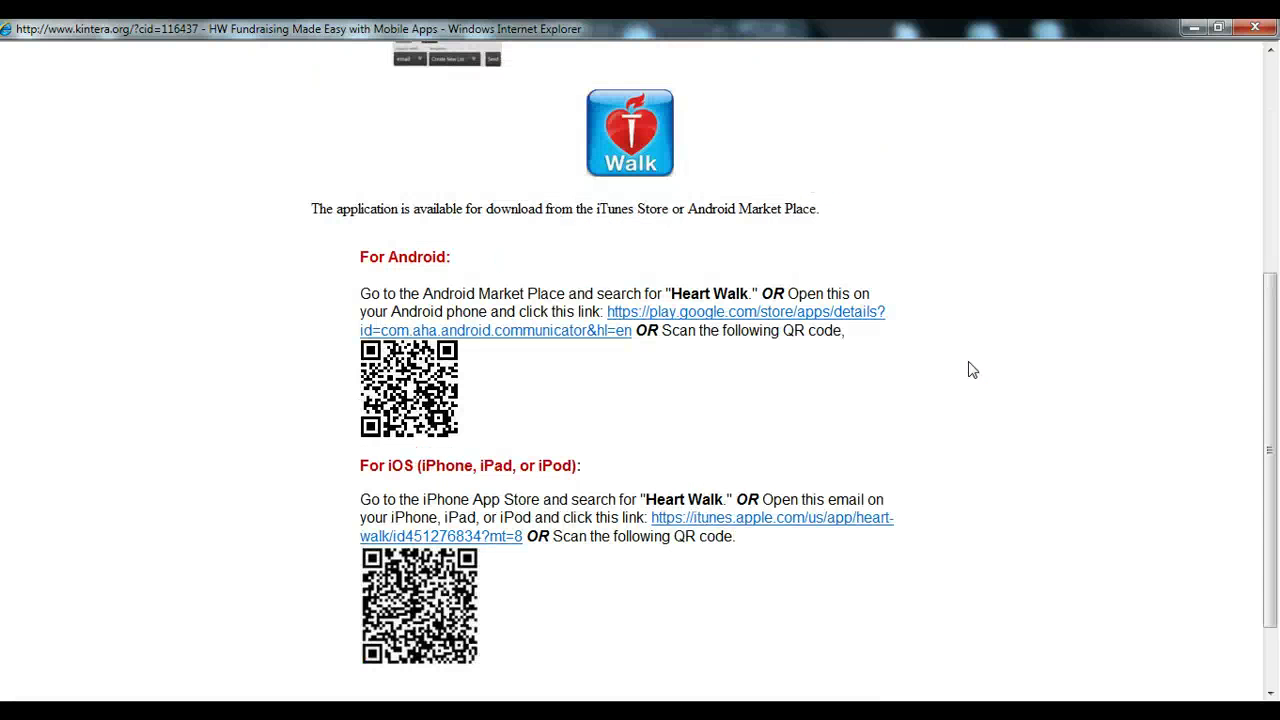
scroll(970, 370, up, 4)
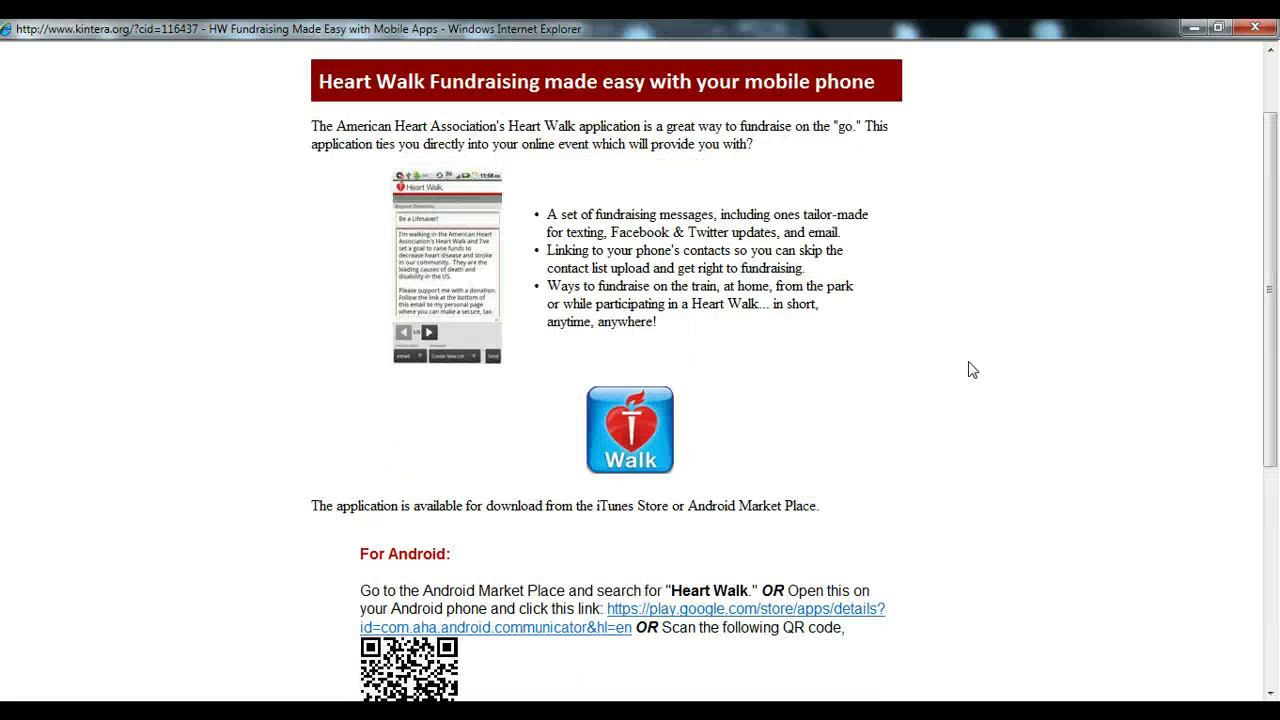
click(997, 362)
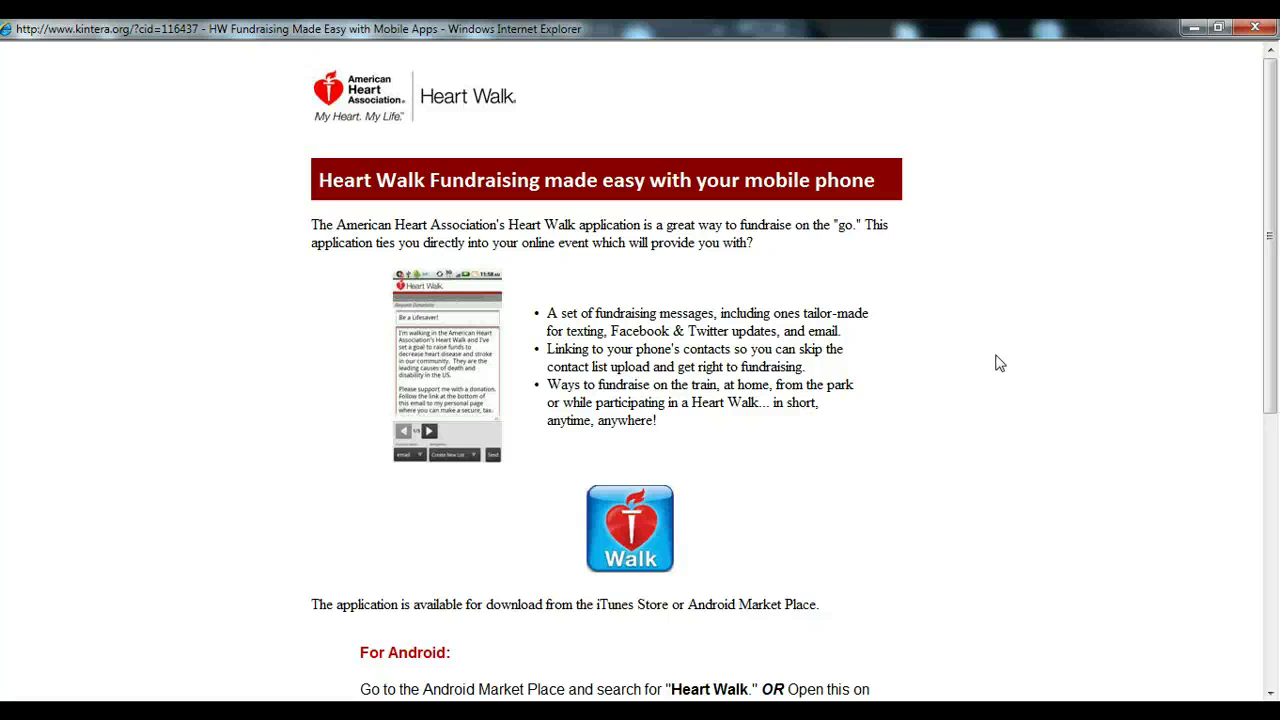
scroll(985, 355, down, 4)
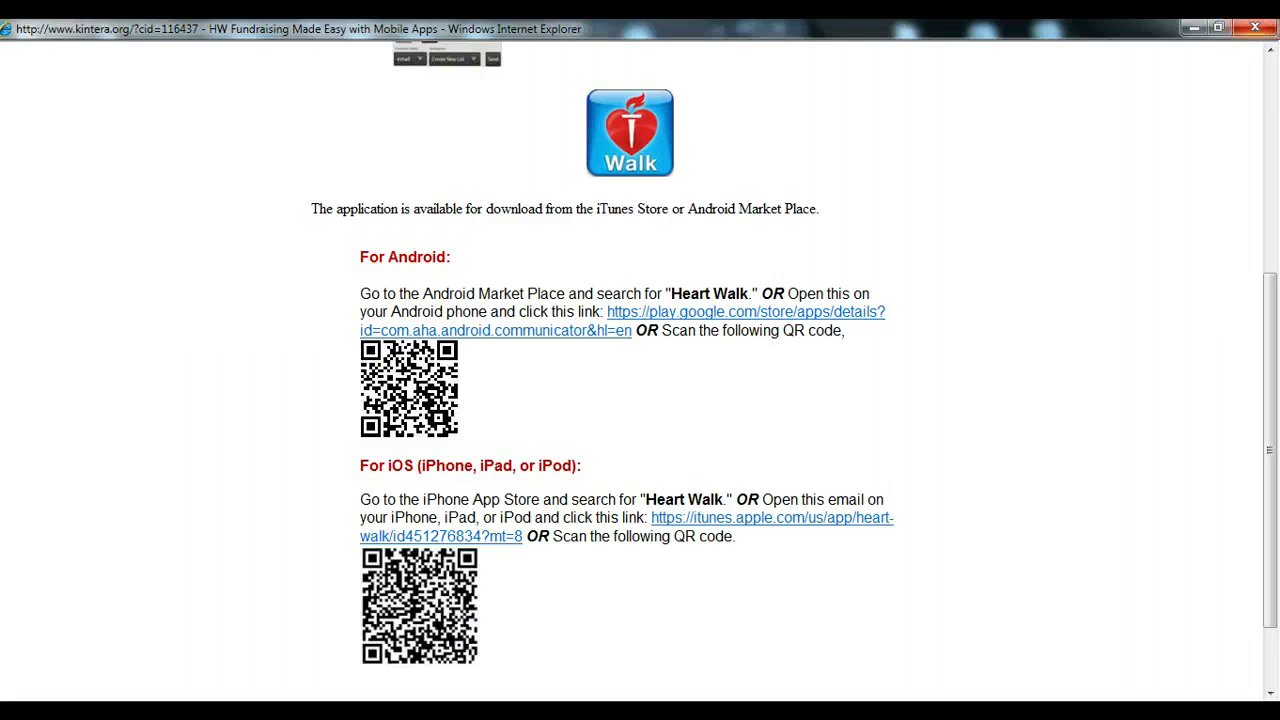
click(1256, 28)
scroll(414, 488, down, 3)
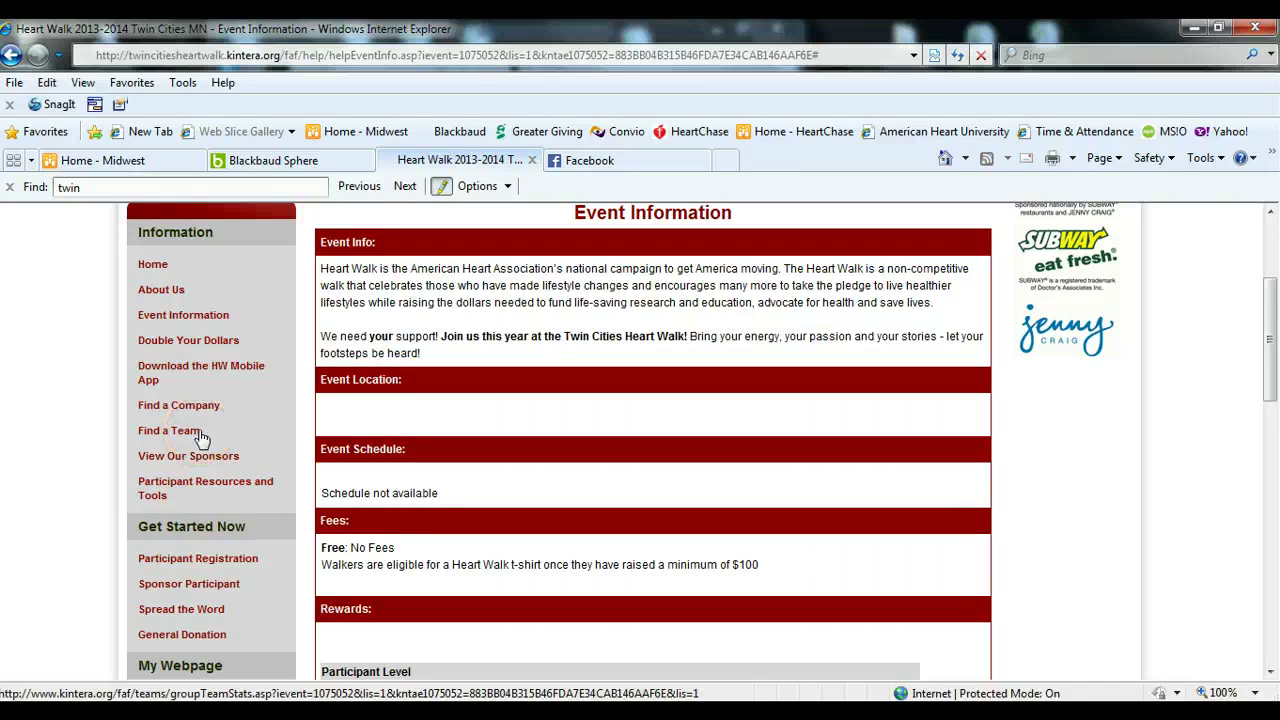
click(184, 459)
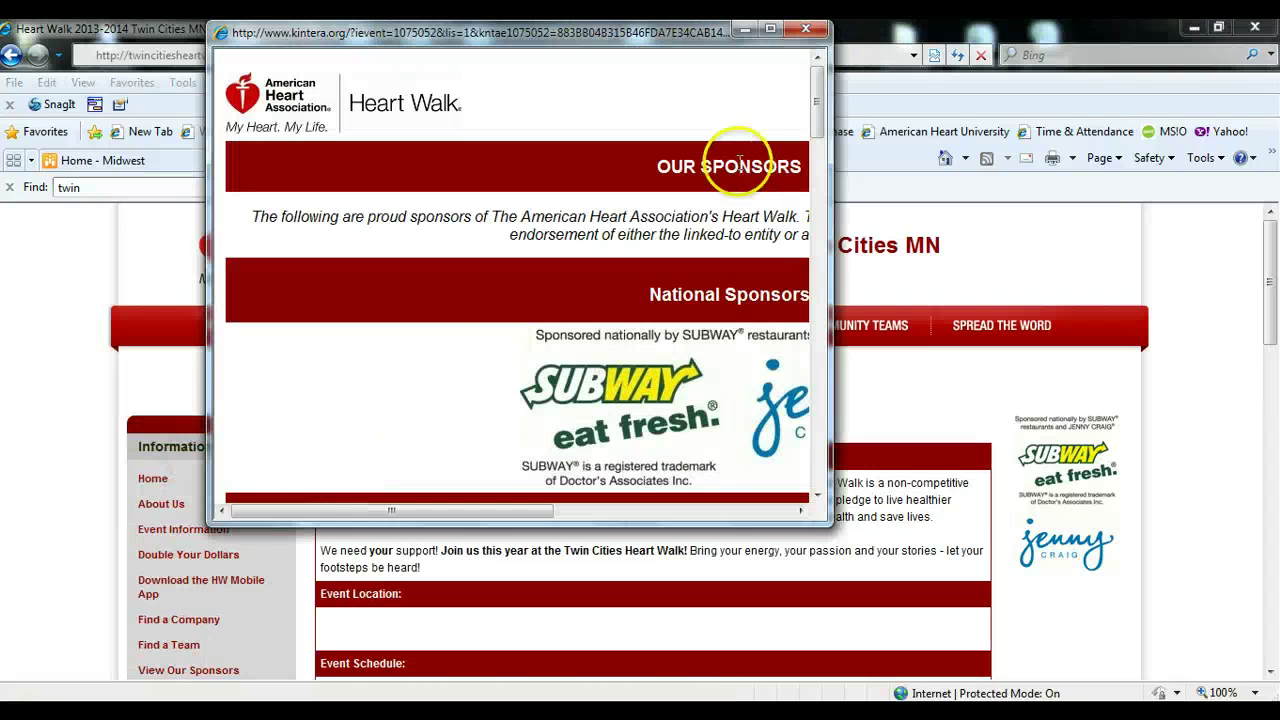
click(770, 29)
scroll(220, 423, down, 2)
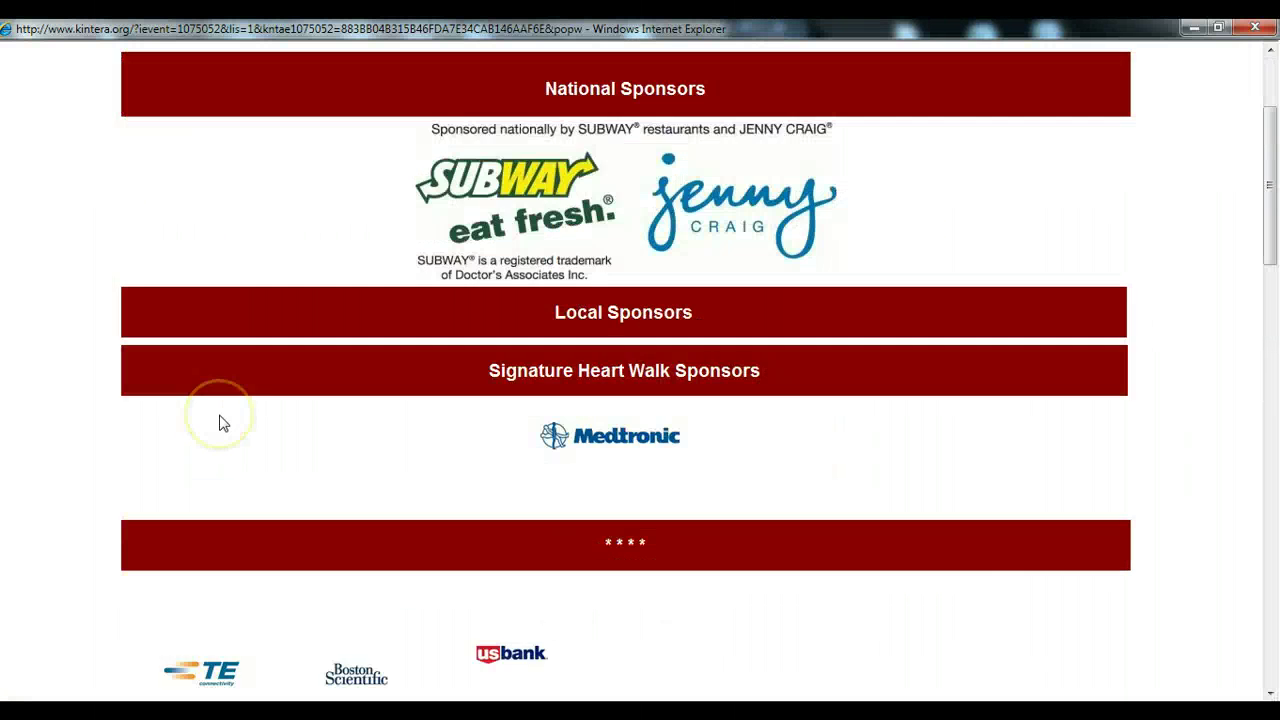
scroll(222, 423, down, 2)
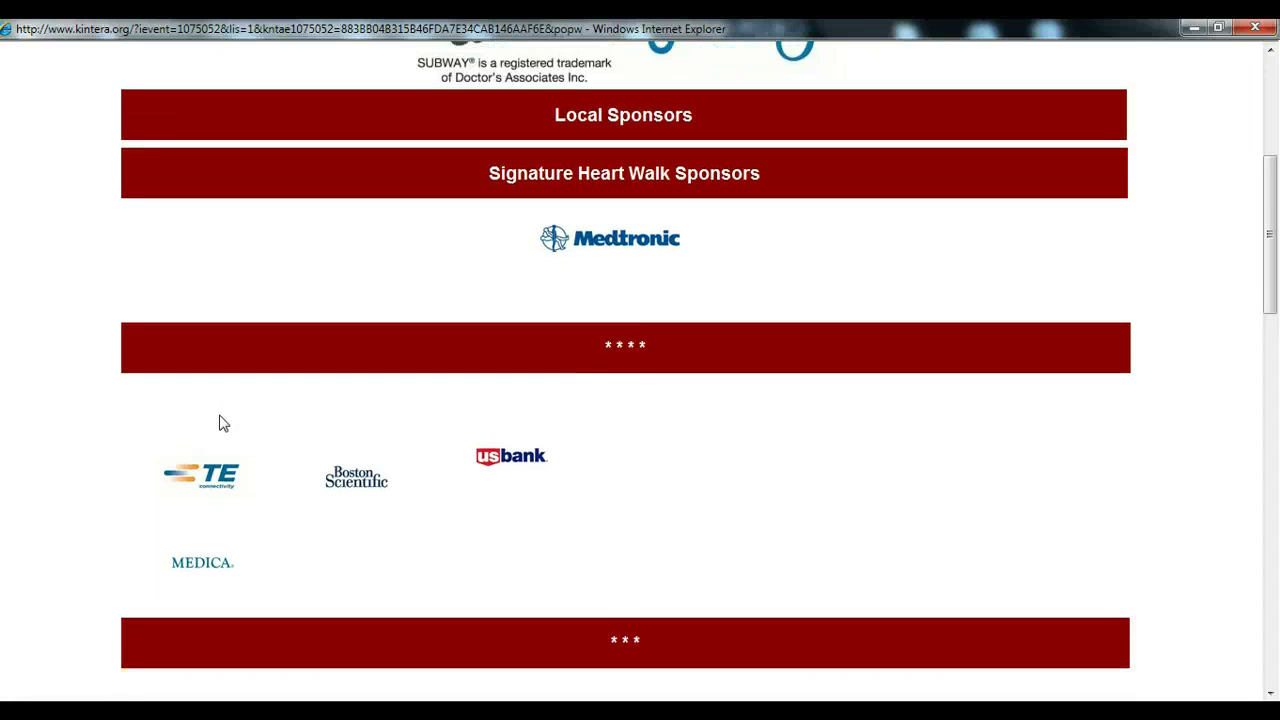
scroll(223, 423, down, 3)
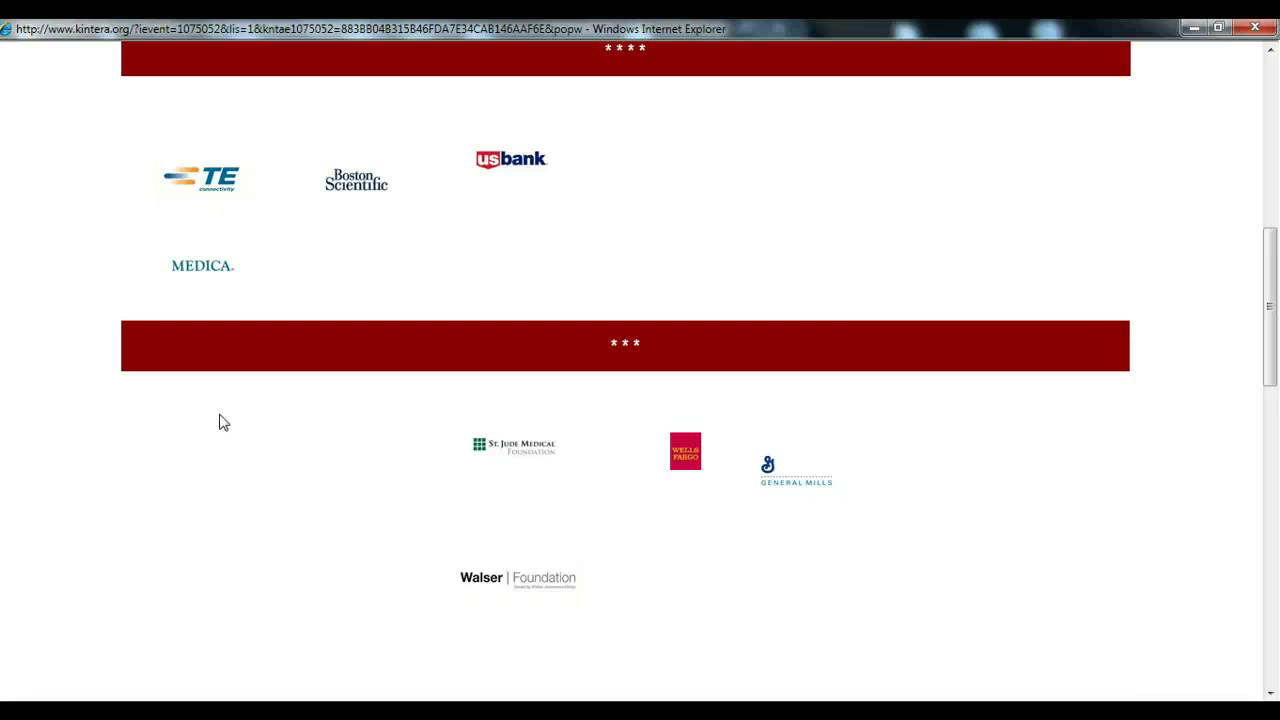
click(300, 457)
scroll(300, 457, up, 3)
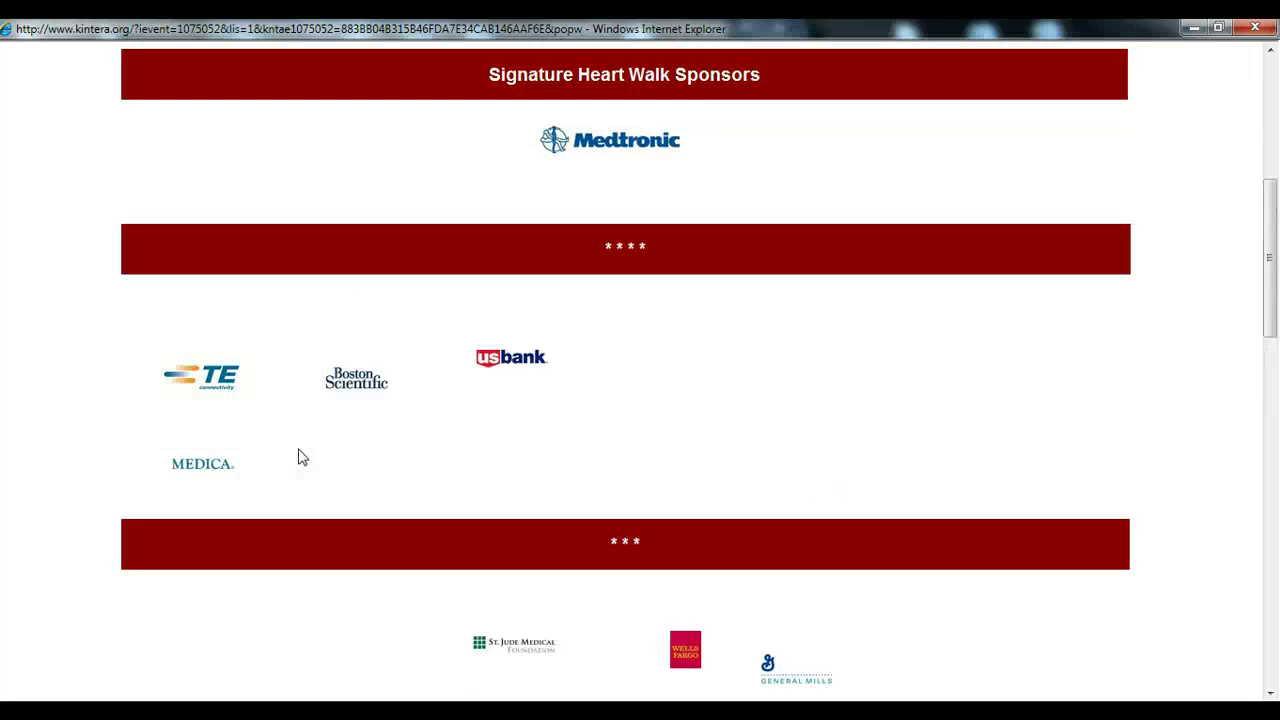
click(491, 458)
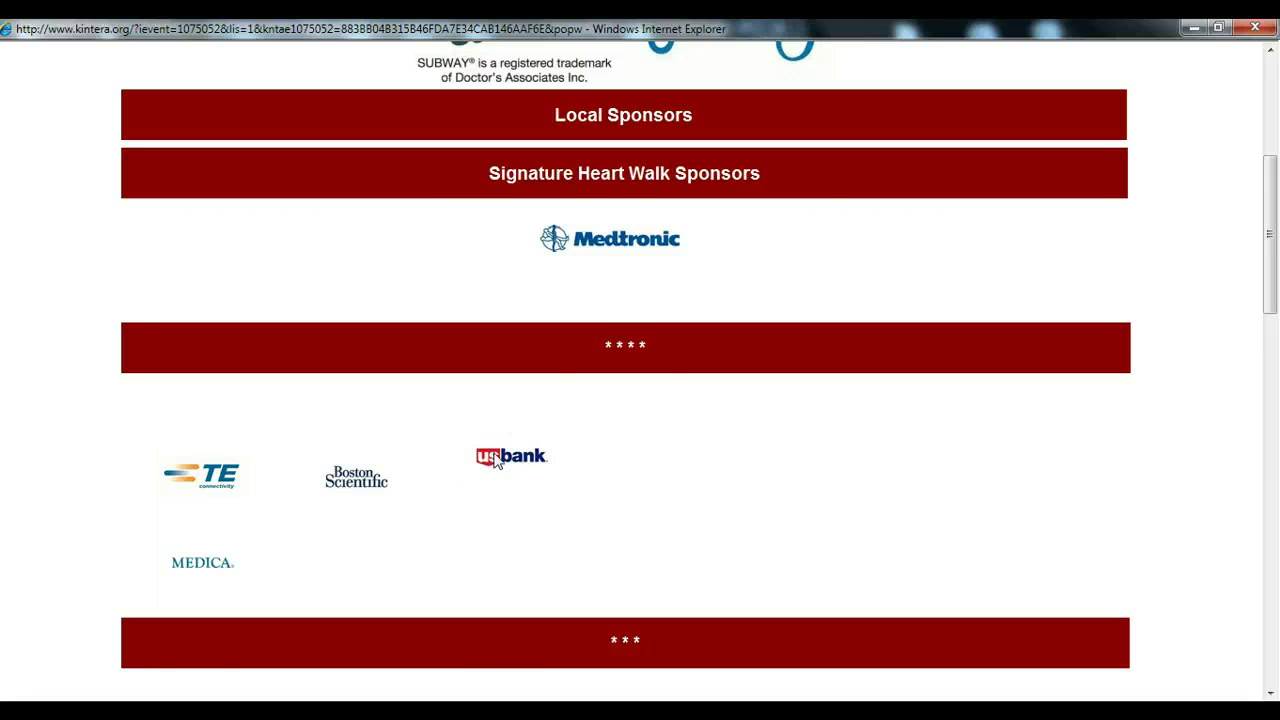
click(495, 455)
scroll(491, 448, up, 2)
click(1275, 253)
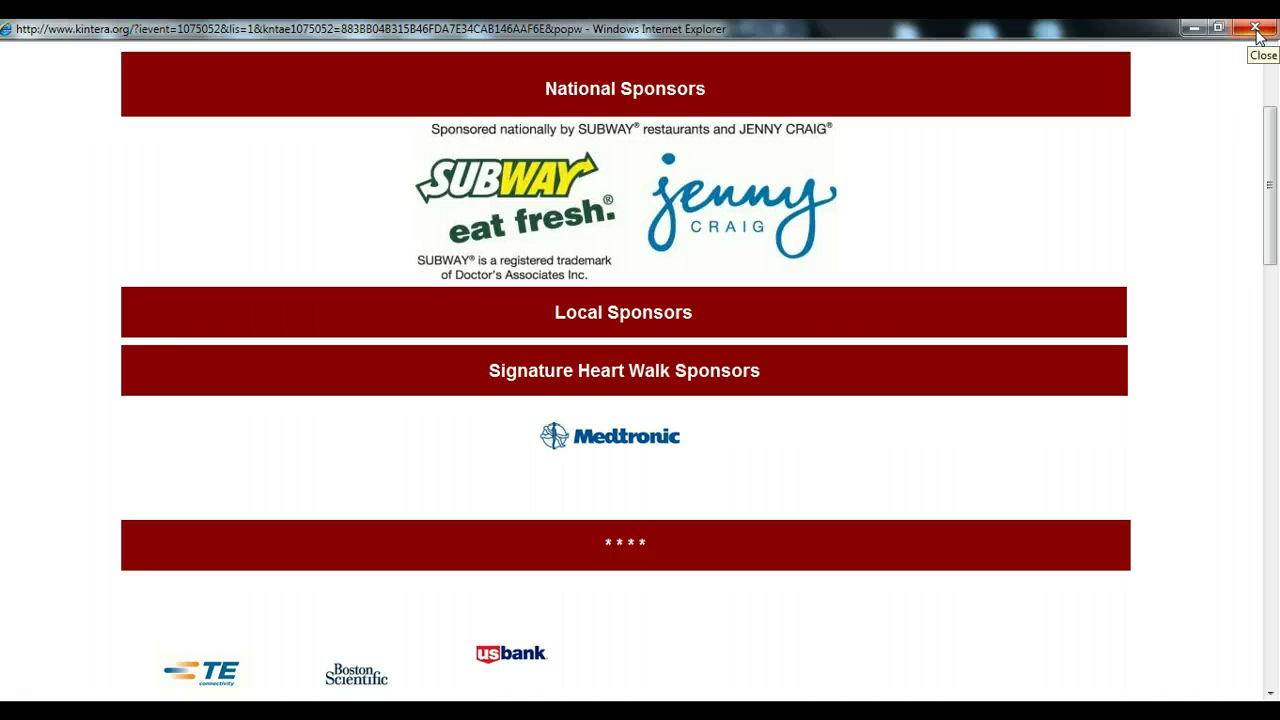
click(1256, 30)
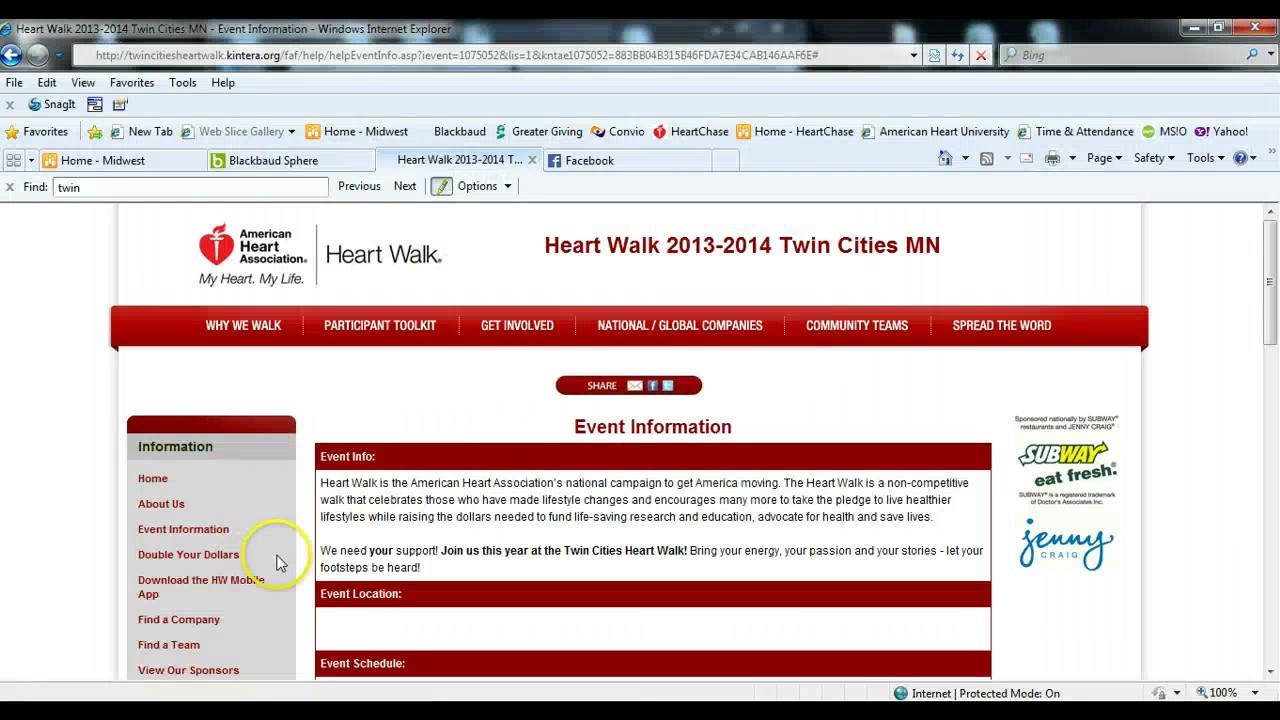
scroll(300, 560, down, 1)
scroll(302, 562, down, 1)
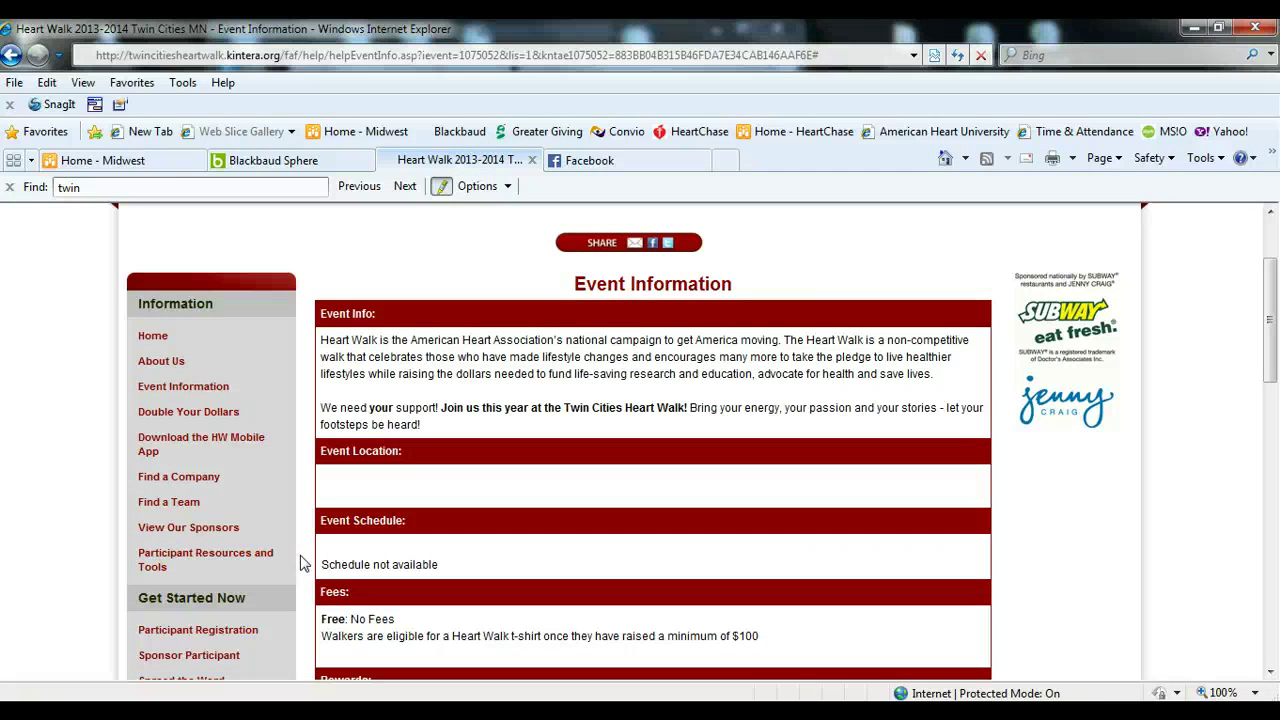
click(202, 561)
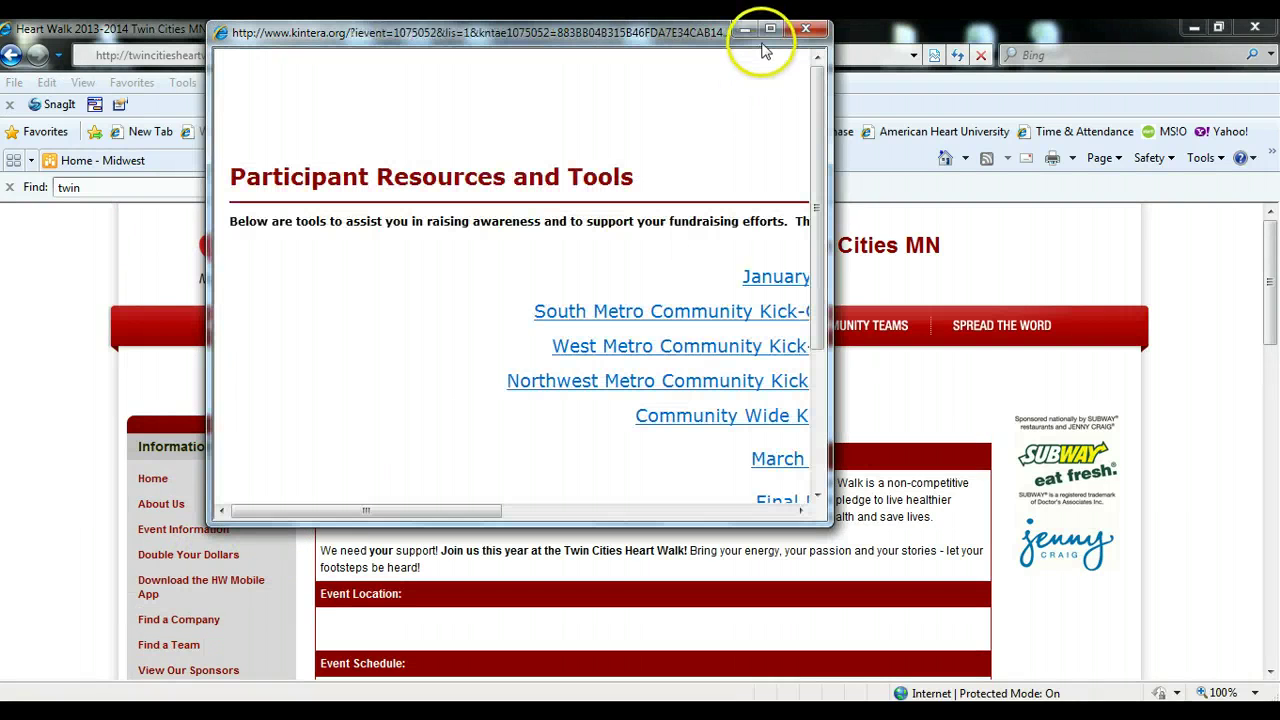
click(770, 30)
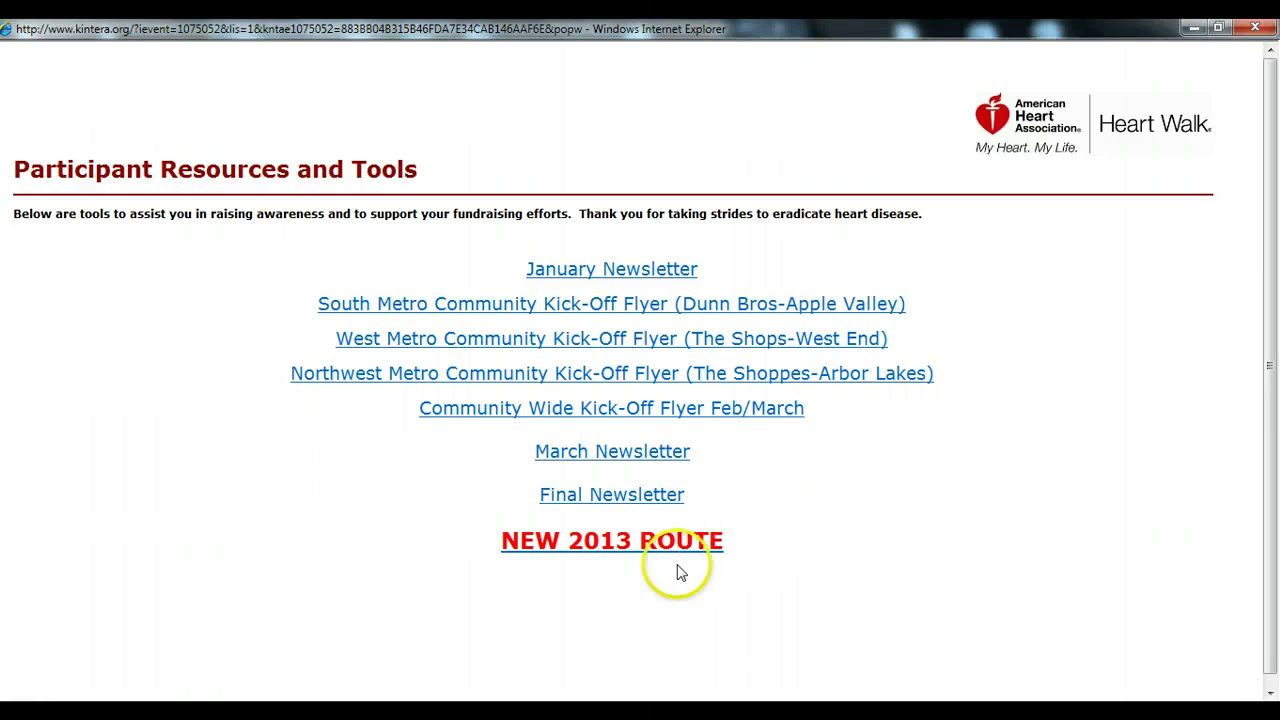
click(616, 553)
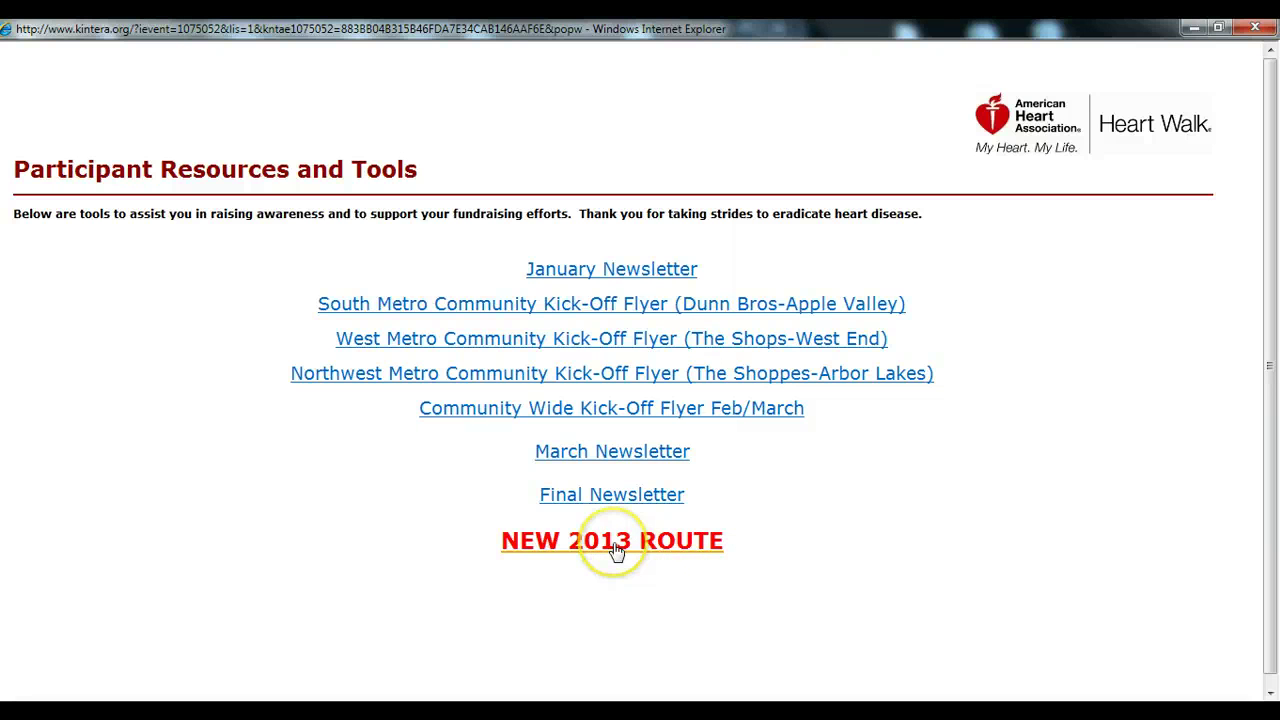
click(616, 550)
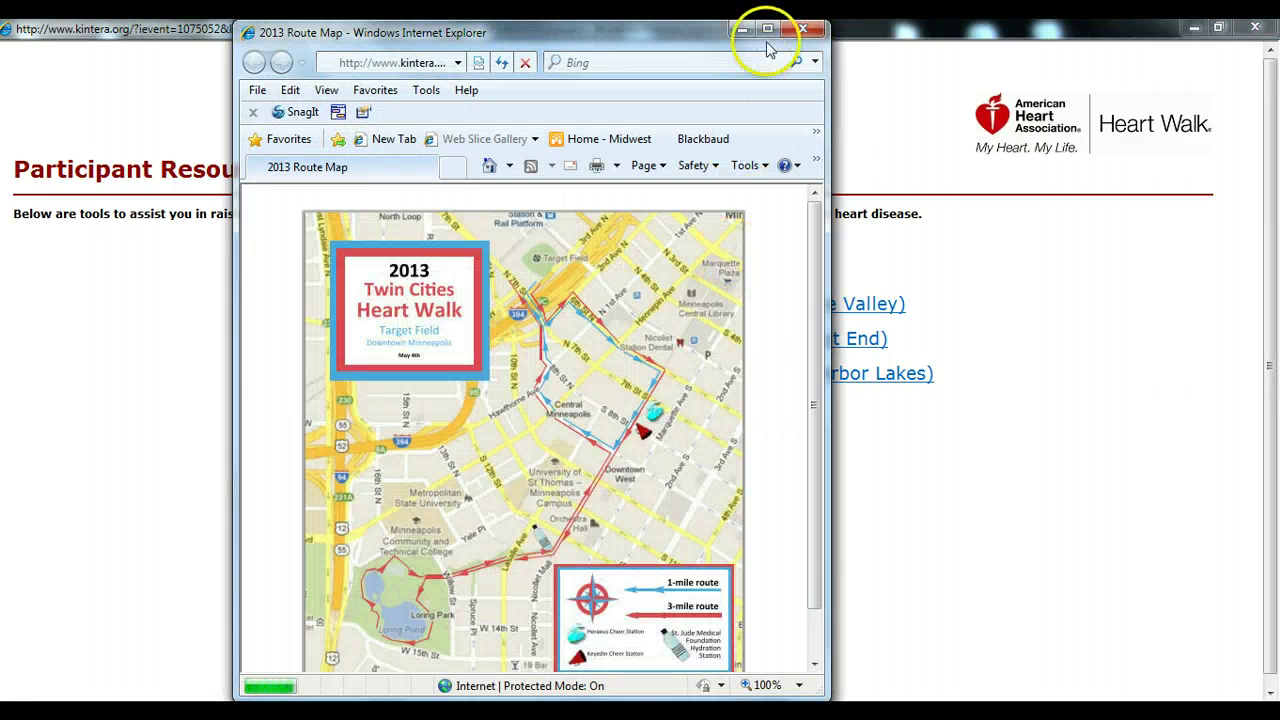
click(767, 29)
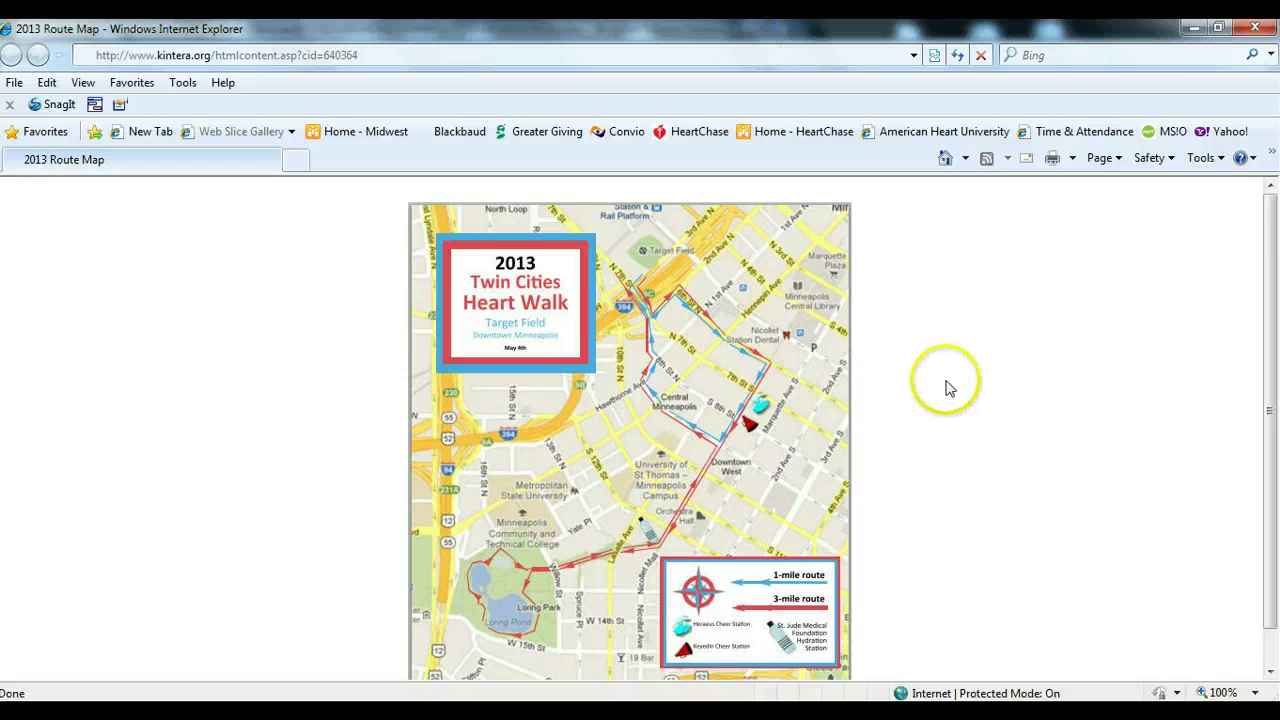
scroll(949, 388, down, 1)
scroll(949, 388, up, 1)
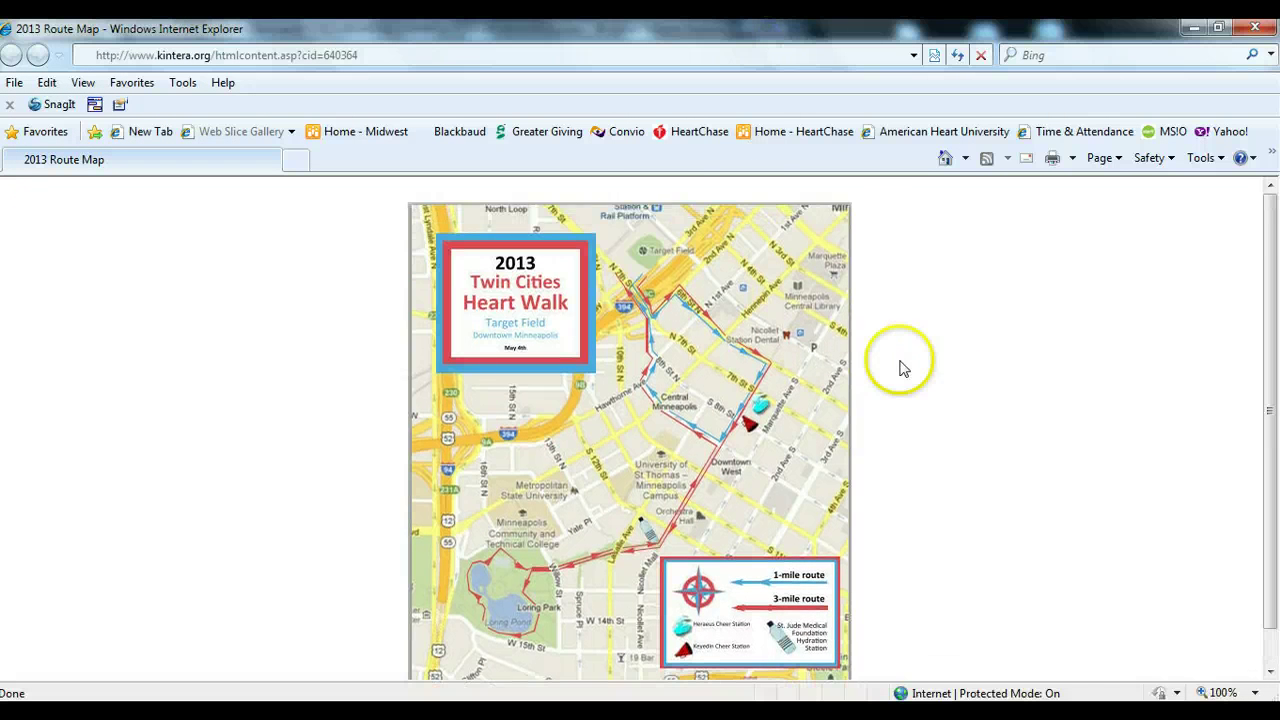
click(1254, 28)
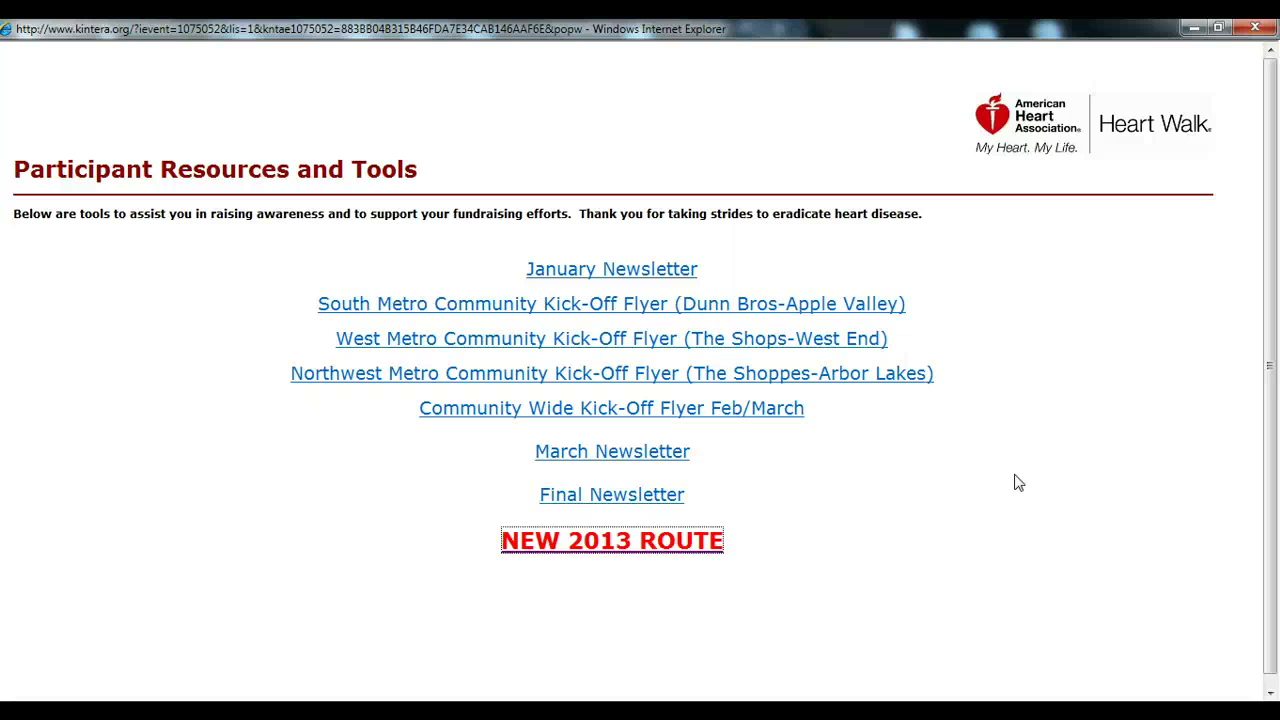
click(1256, 30)
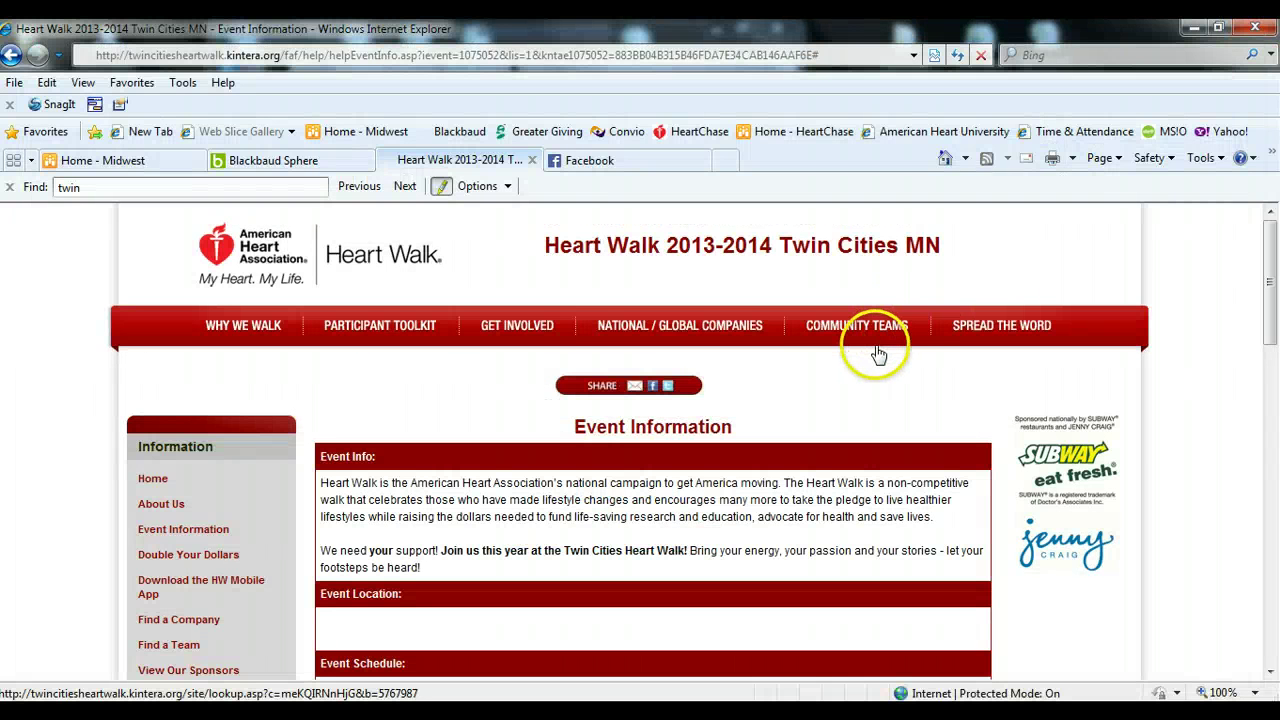
- Go back to the Heart Walk home page and start registration via REGISTER
scroll(877, 353, down, 3)
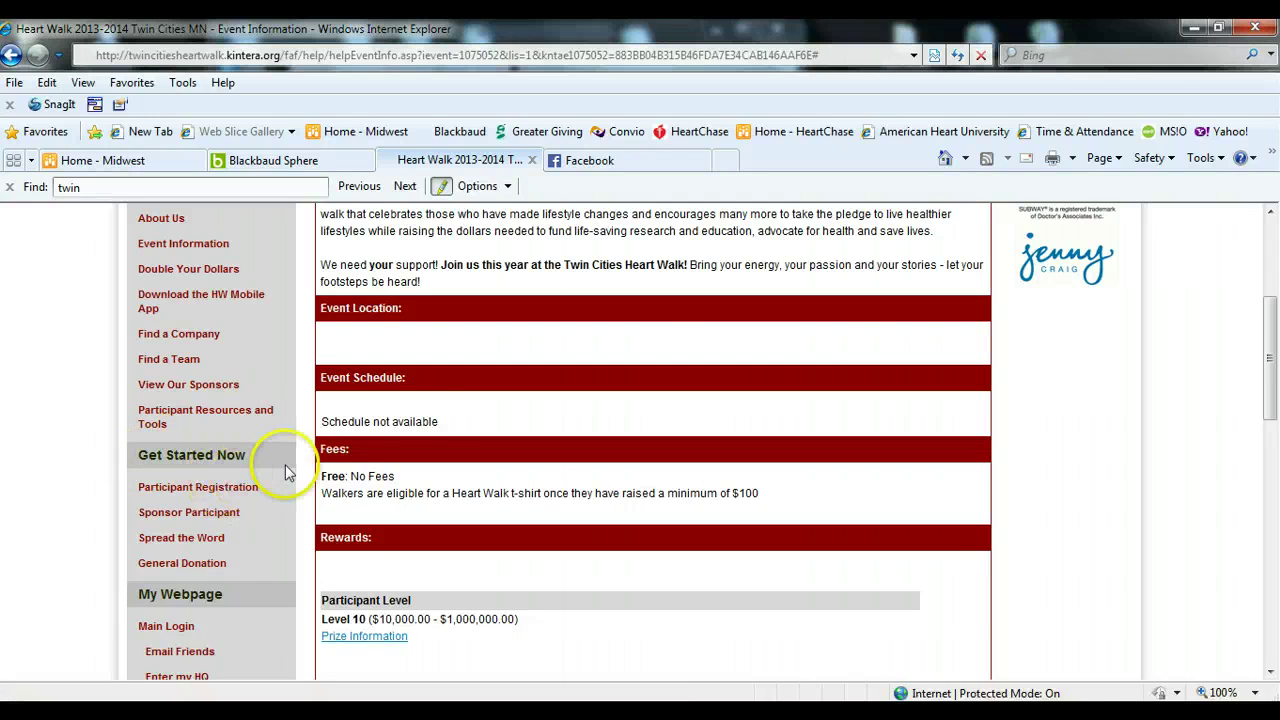
scroll(287, 470, up, 1)
click(152, 264)
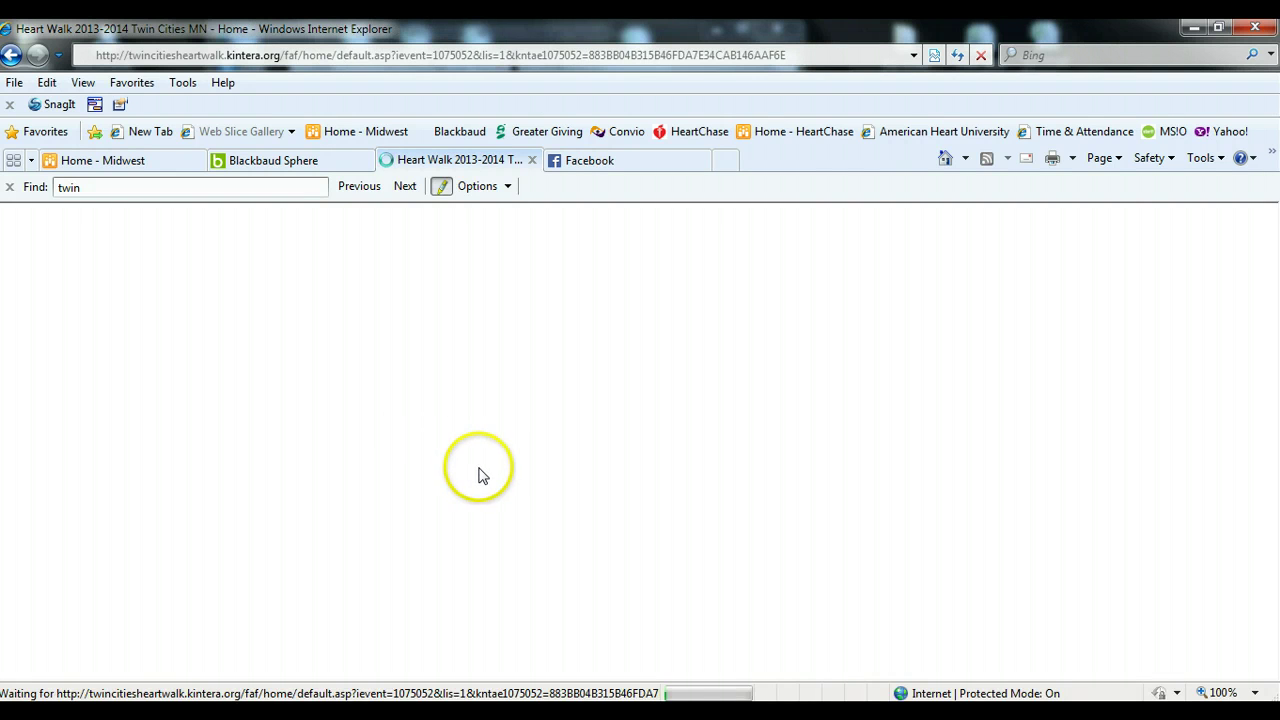
scroll(470, 465, down, 1)
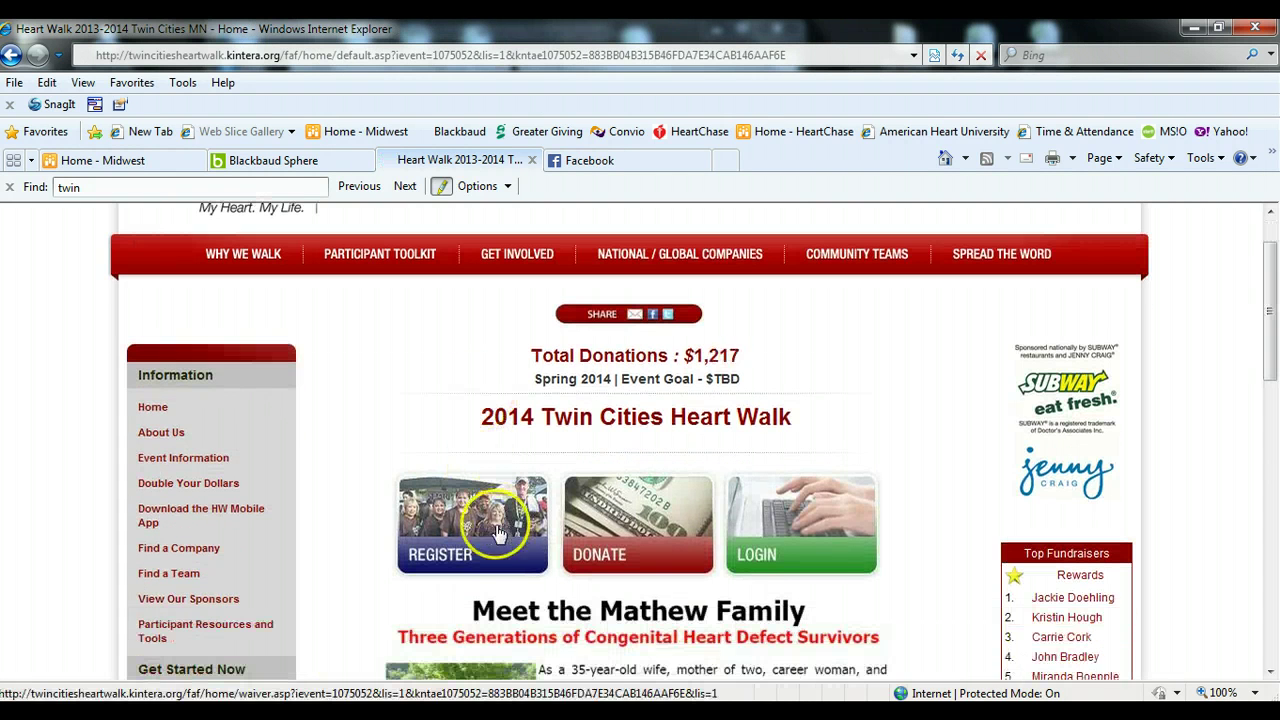
click(468, 538)
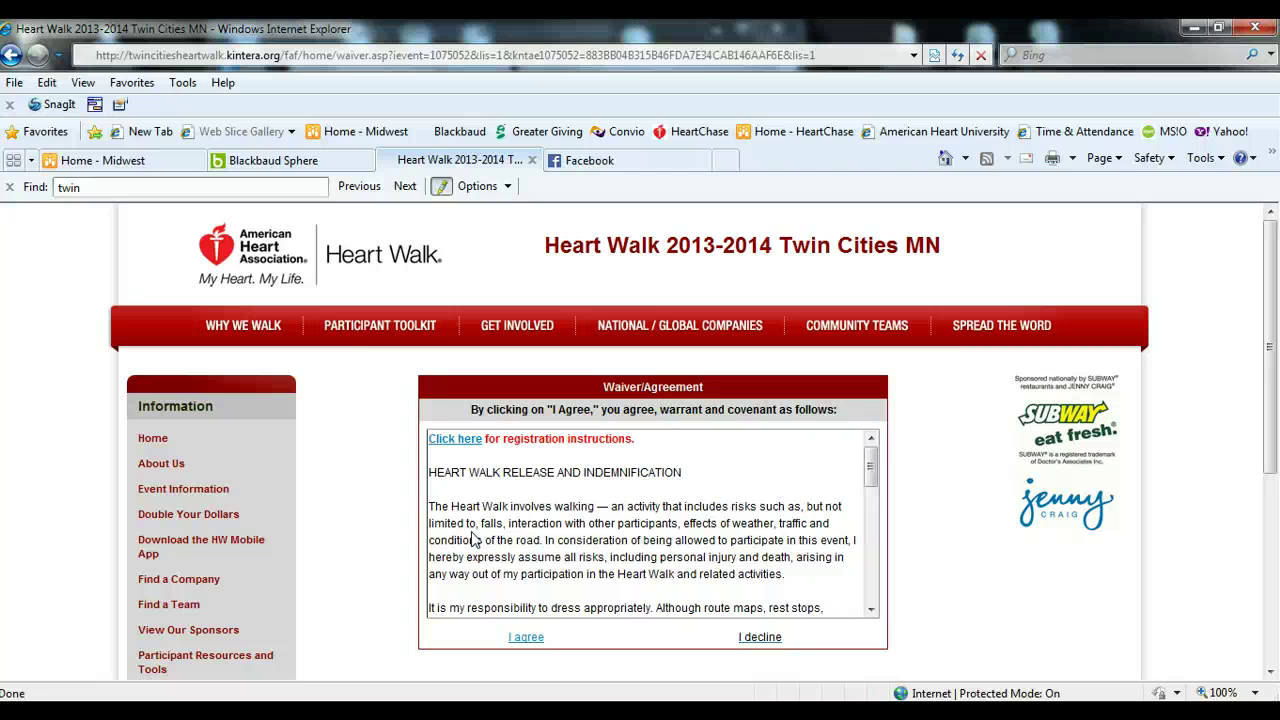
- Accept the waiver, choose Start a Team with New Team Under Company, and continue
click(526, 638)
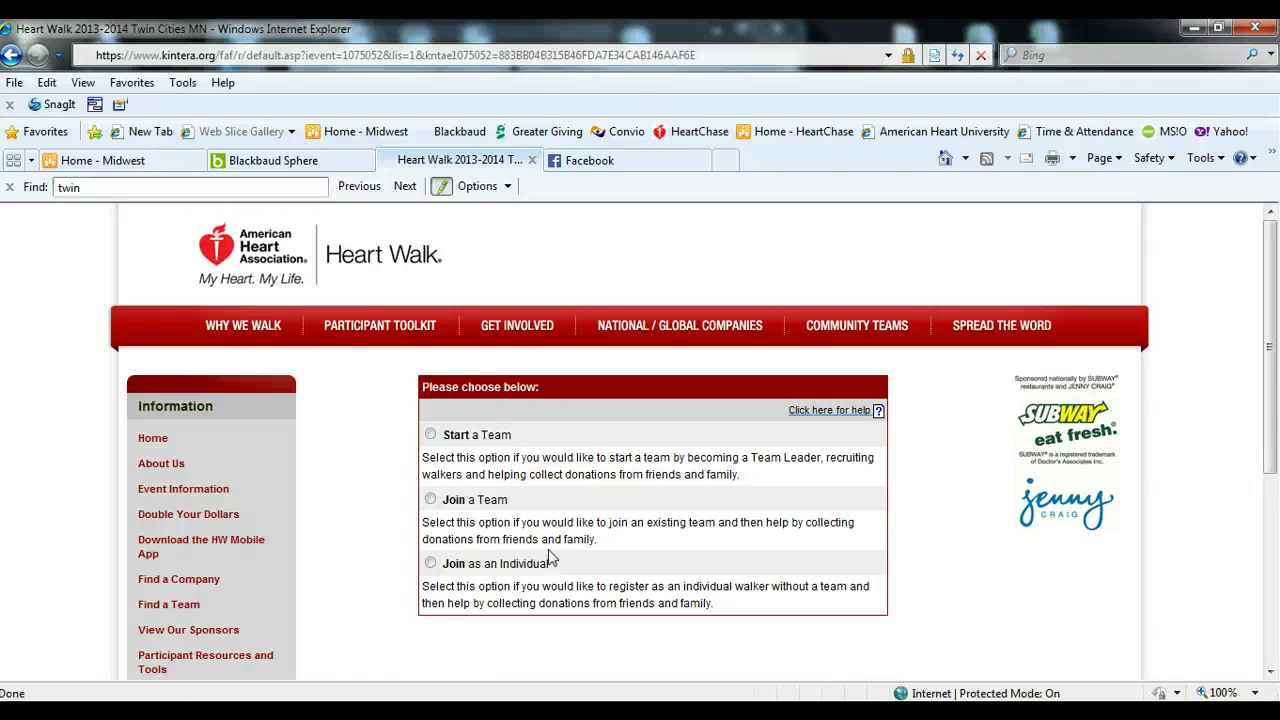
click(430, 434)
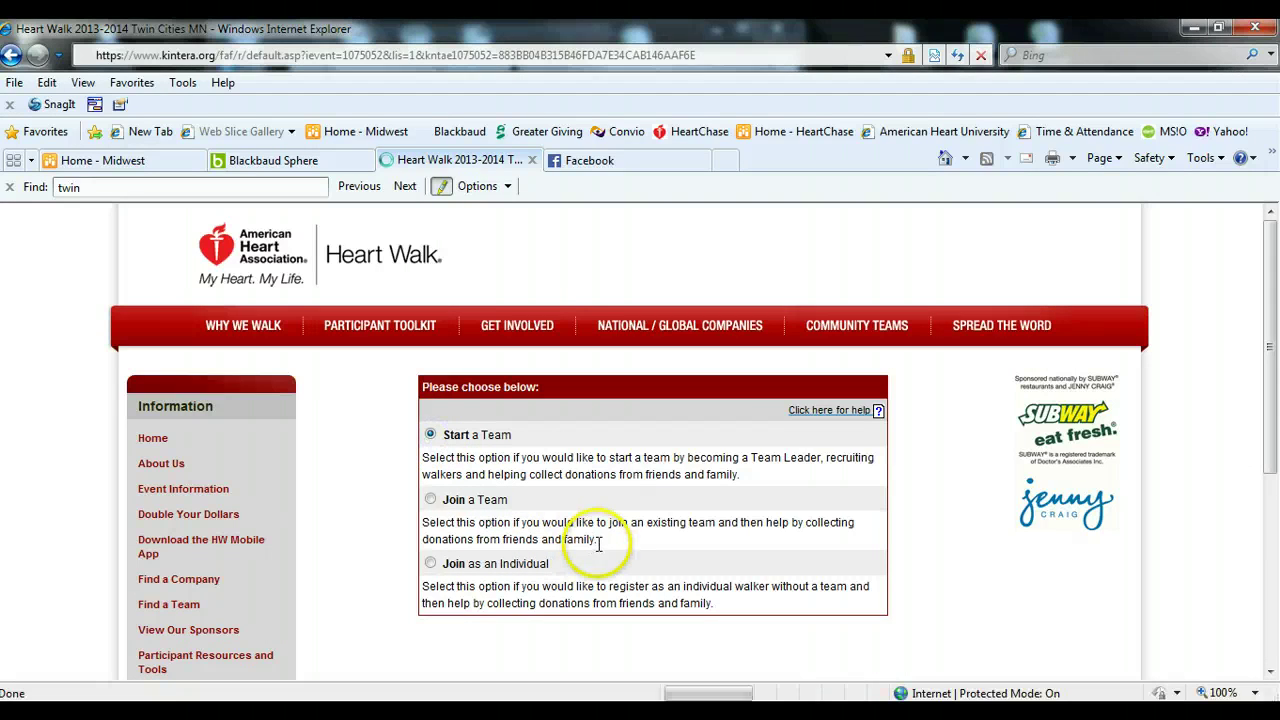
scroll(595, 548, down, 3)
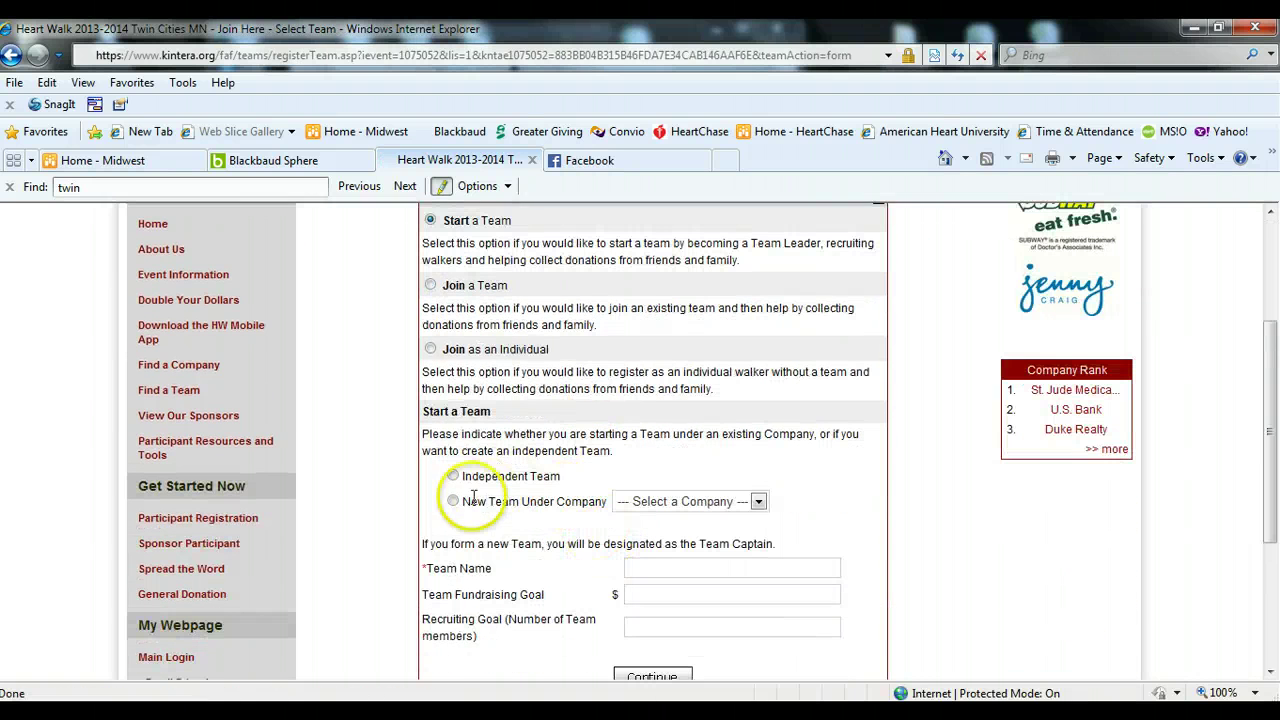
click(453, 501)
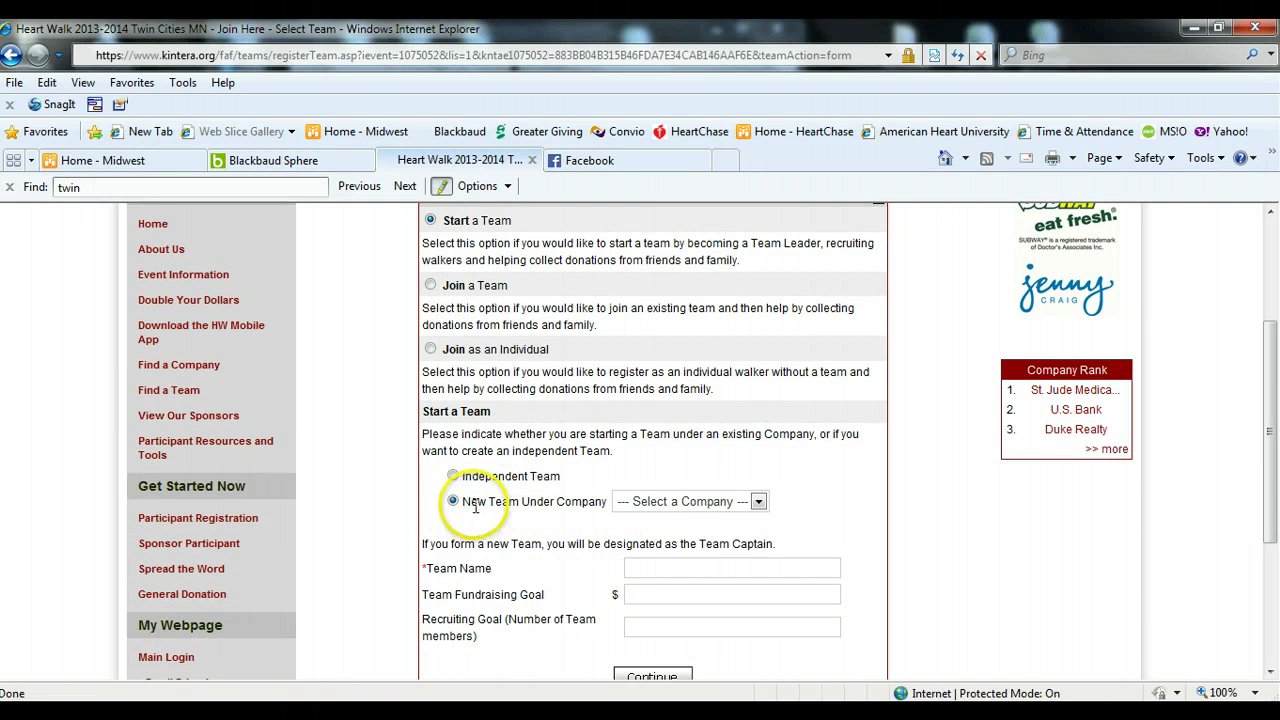
click(758, 502)
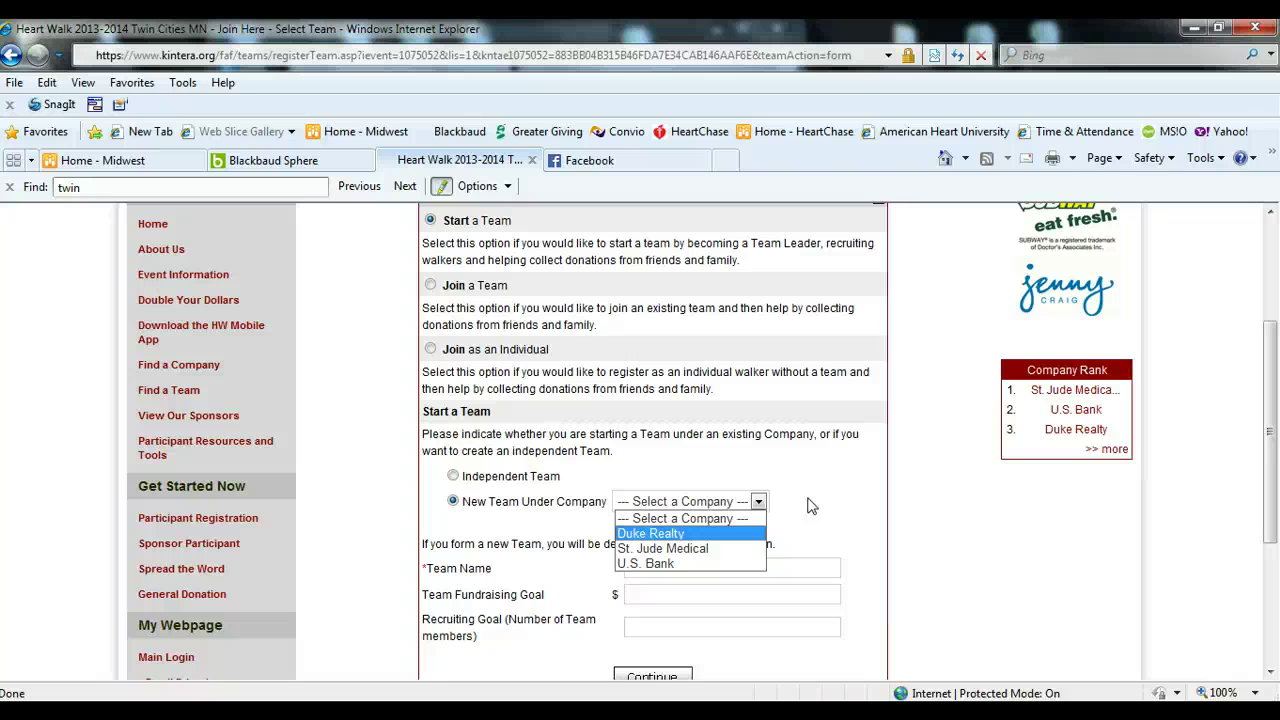
click(810, 505)
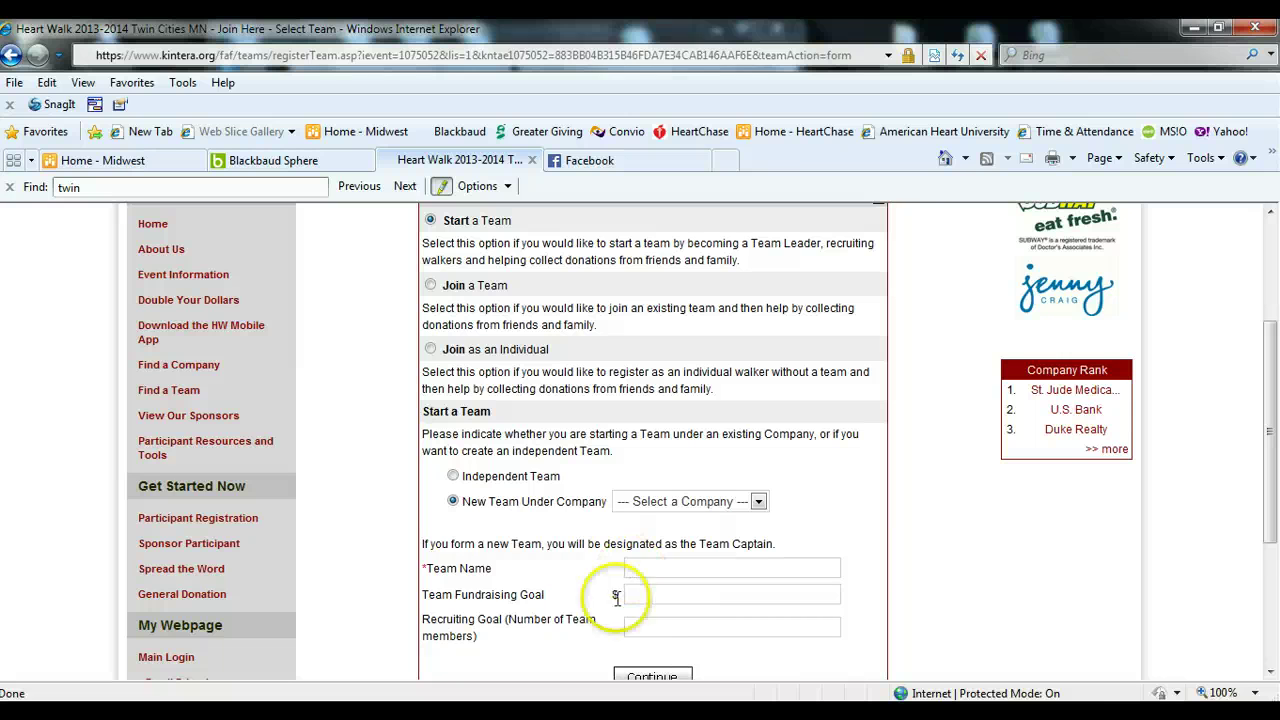
click(645, 677)
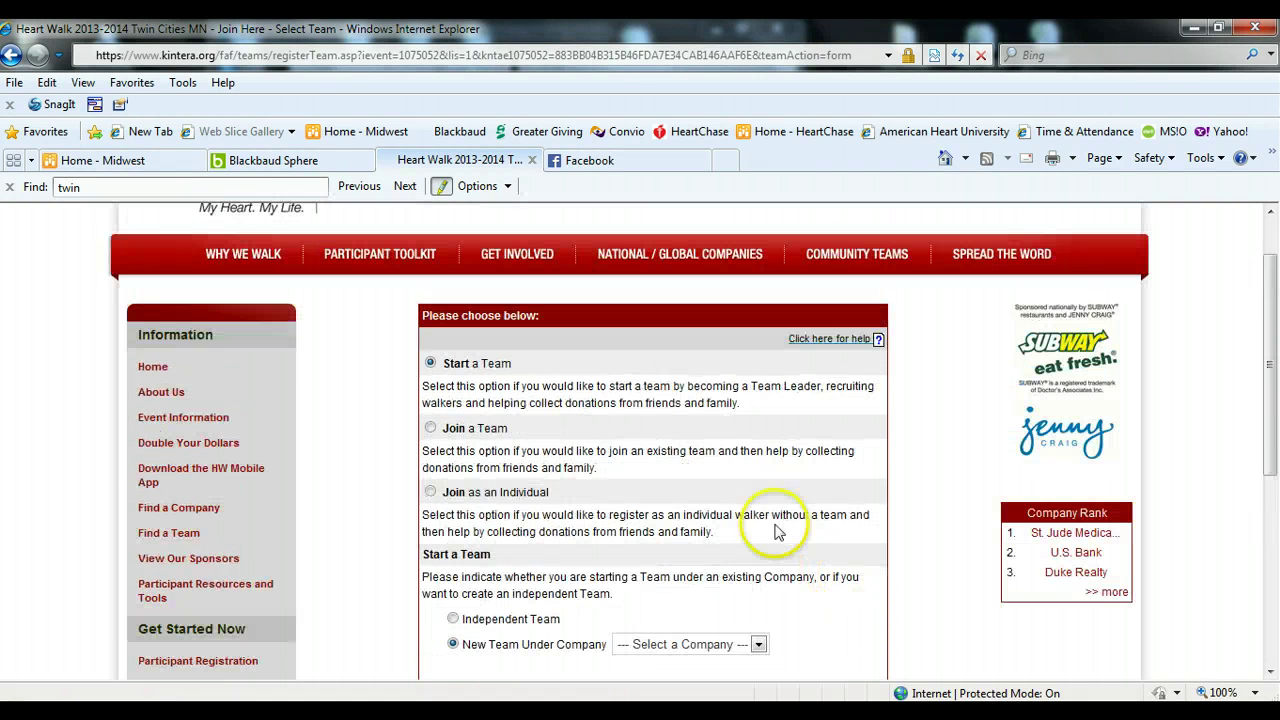
click(430, 429)
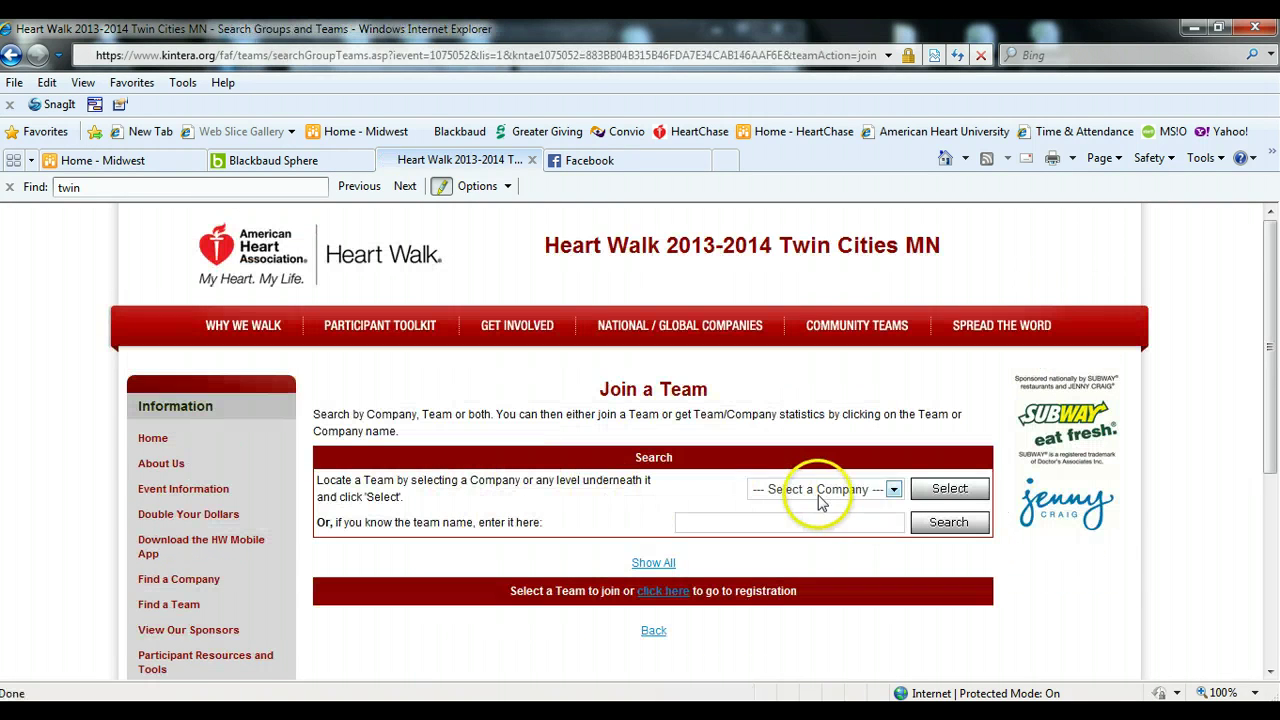
- List the teams under U.S. Bank, then go back twice to the registration choice page
click(830, 490)
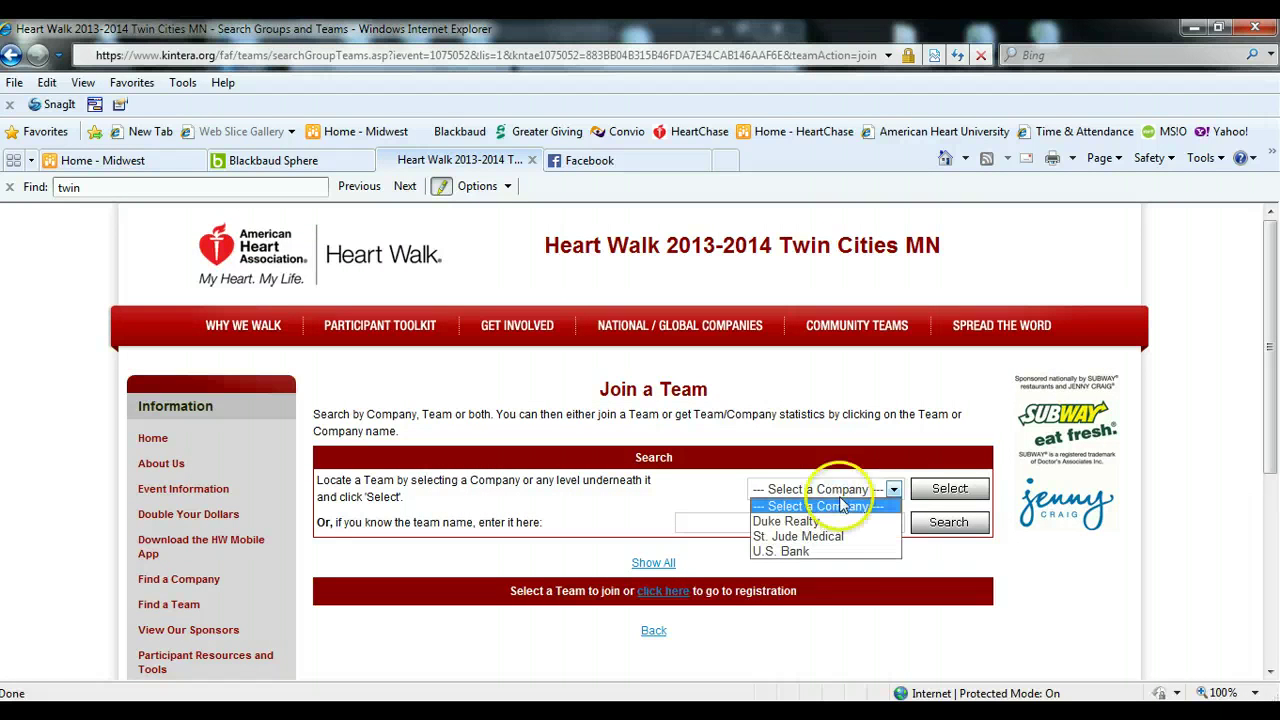
click(810, 552)
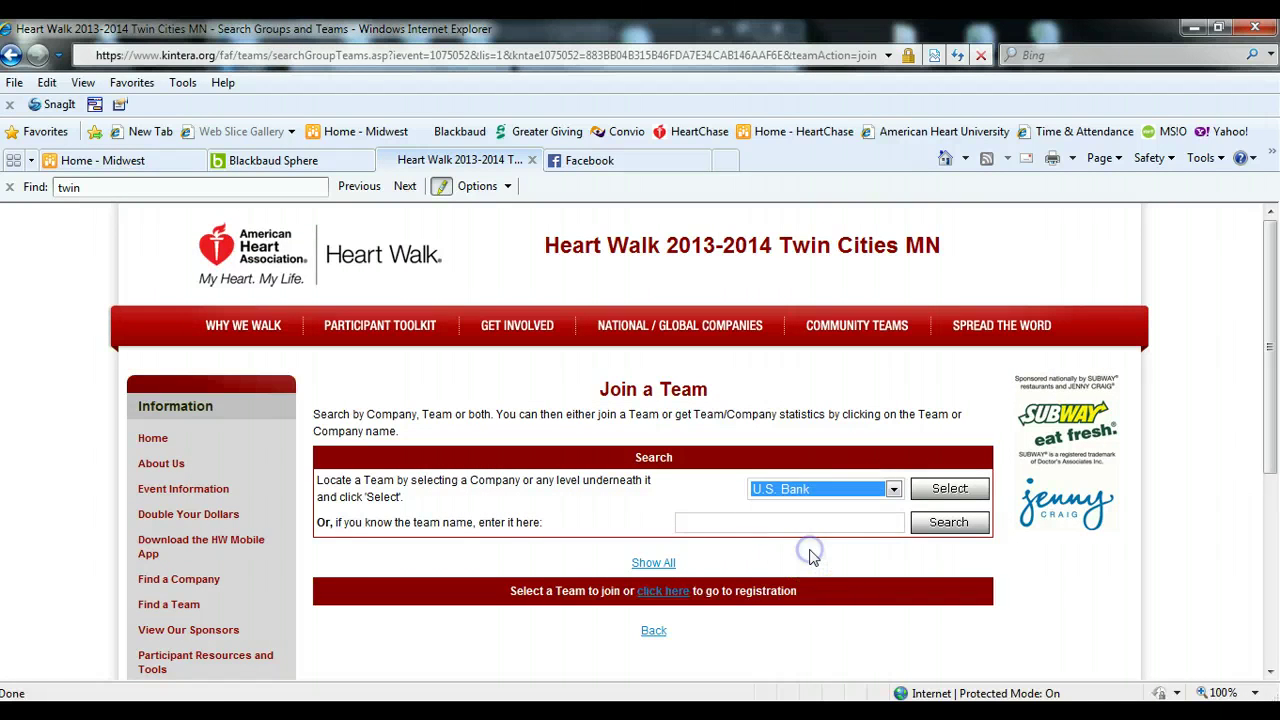
click(943, 490)
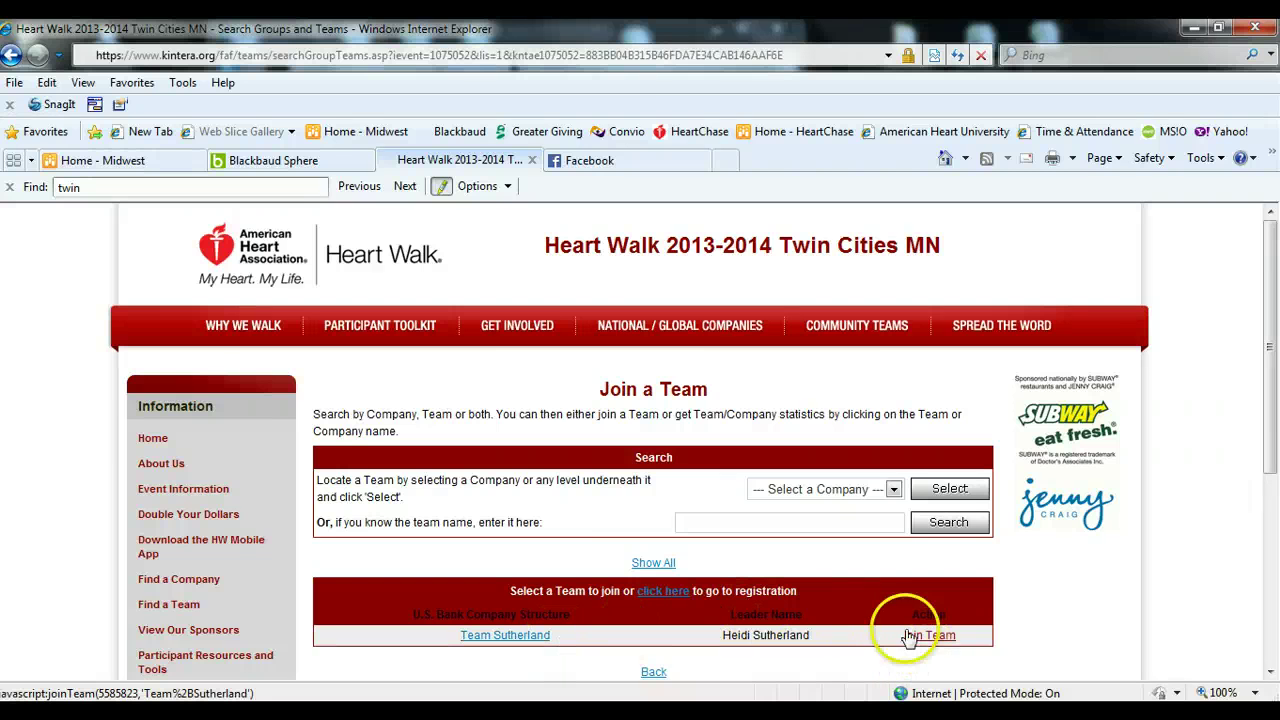
click(11, 56)
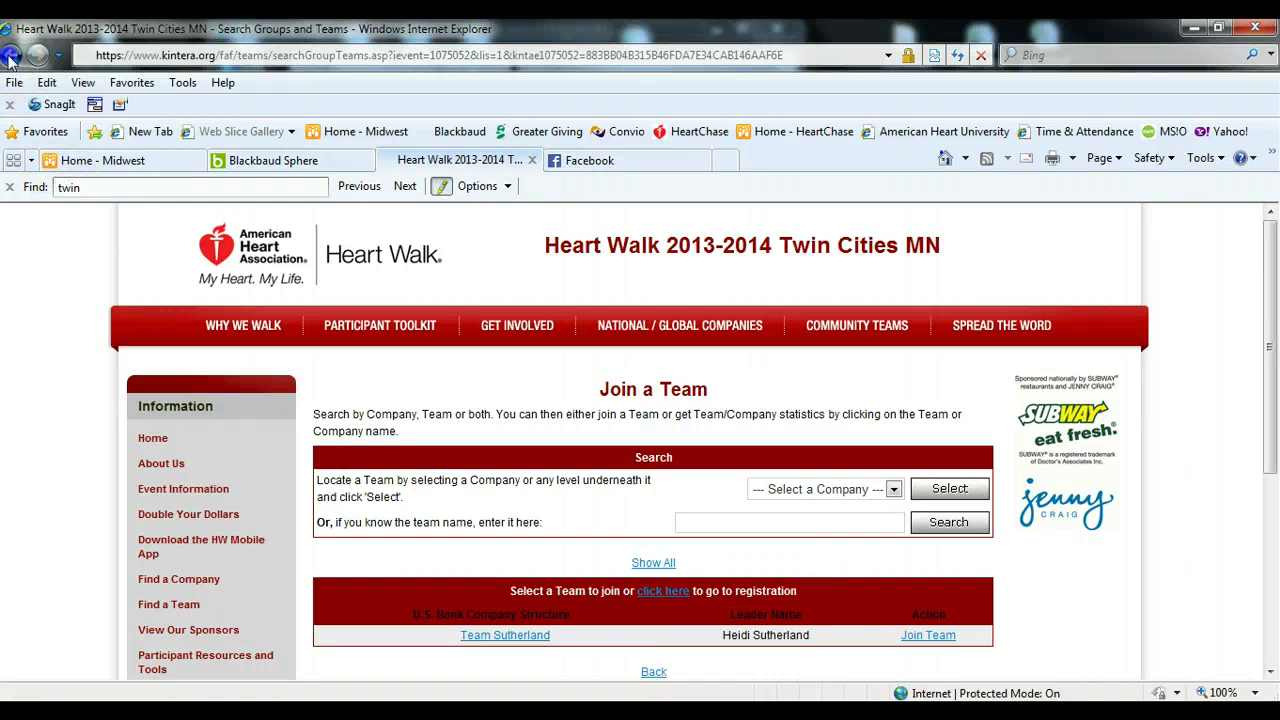
click(11, 56)
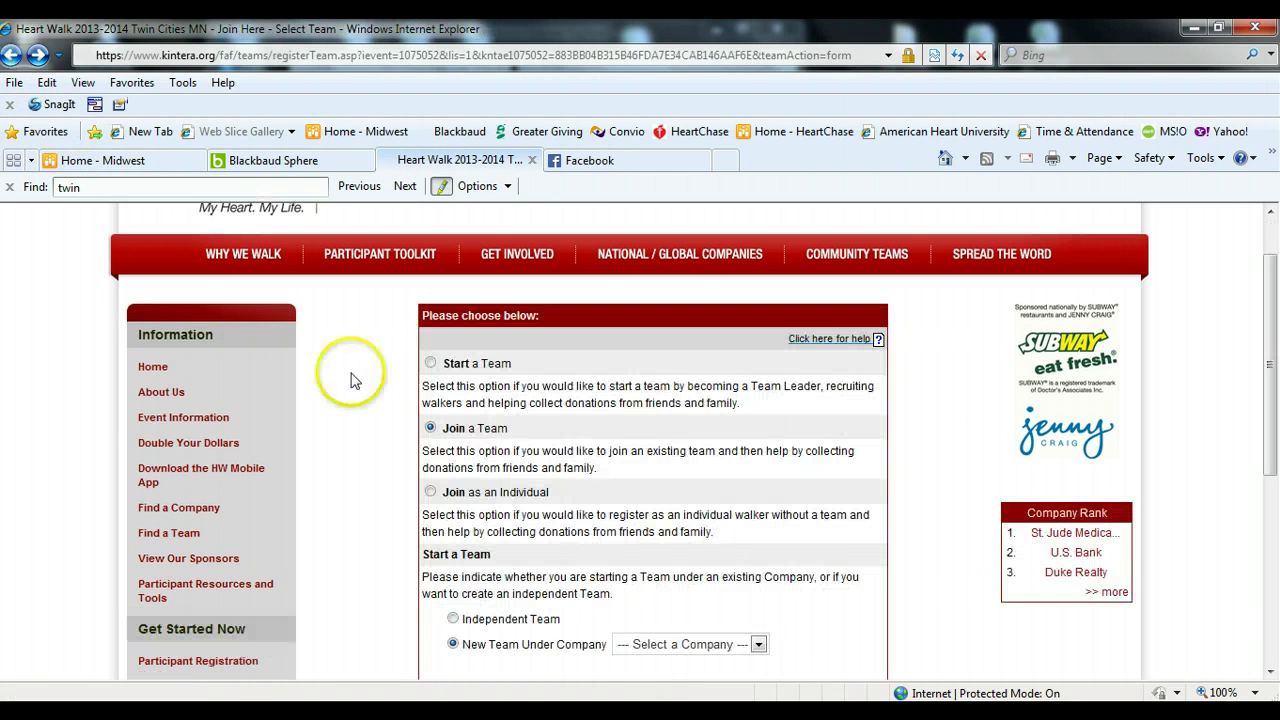
- Choose Join as an Individual, review the username form, and open the returning-participant login
click(430, 493)
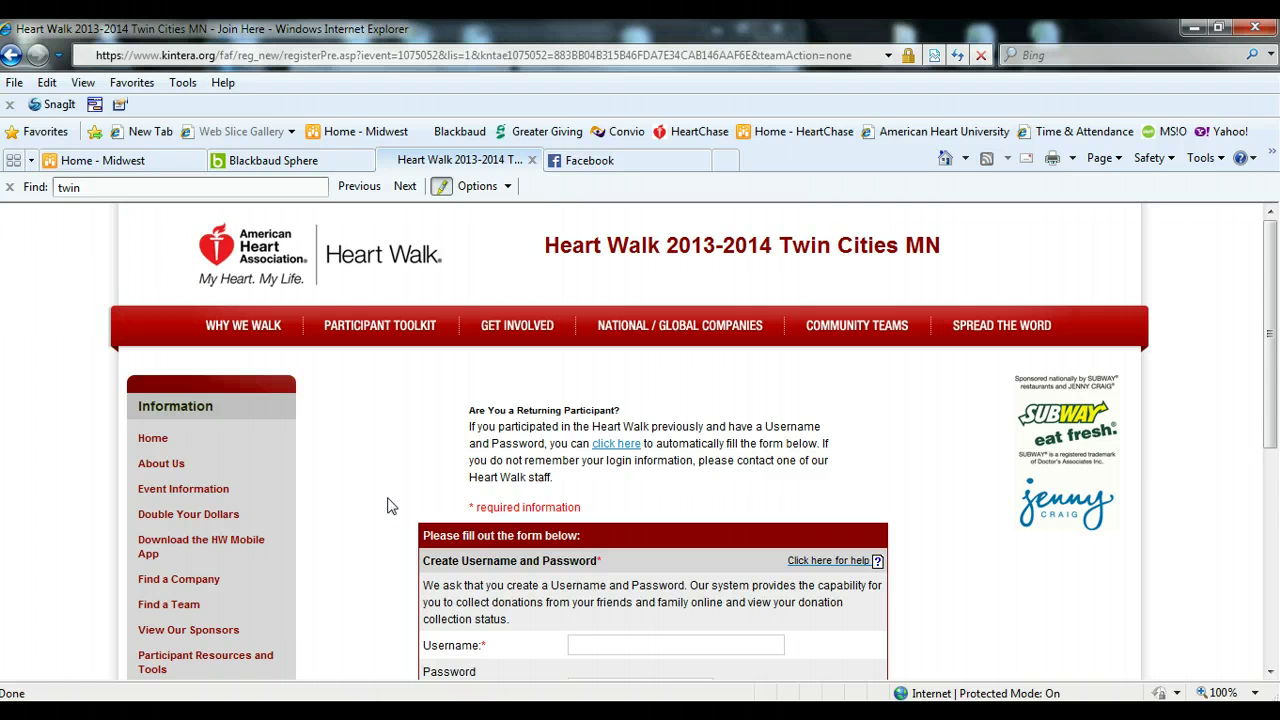
scroll(391, 506, down, 3)
scroll(391, 502, down, 2)
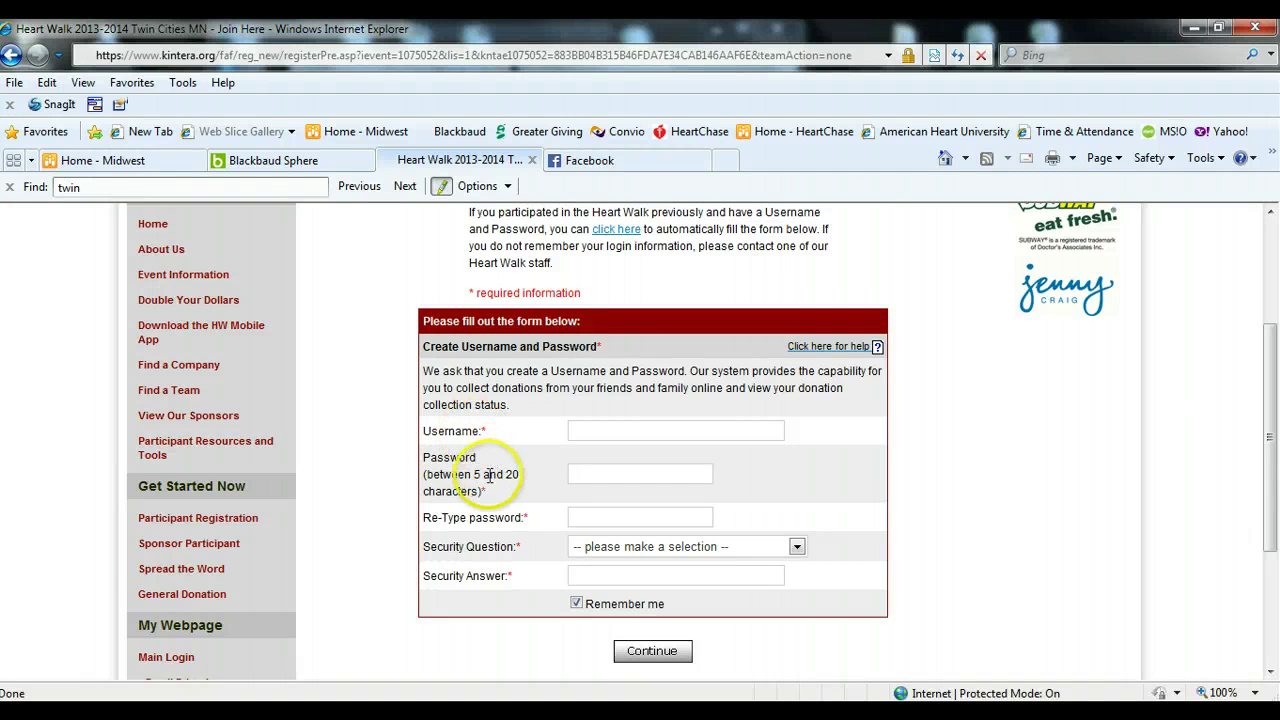
scroll(470, 462, up, 2)
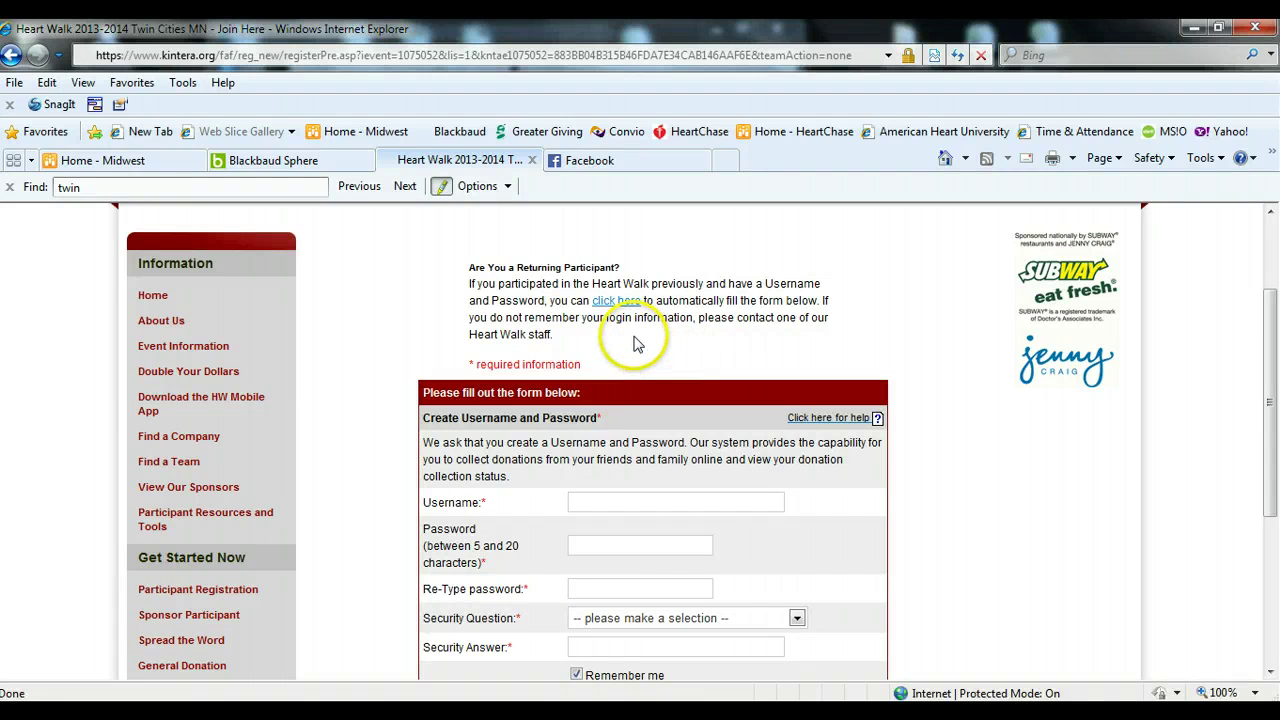
click(616, 302)
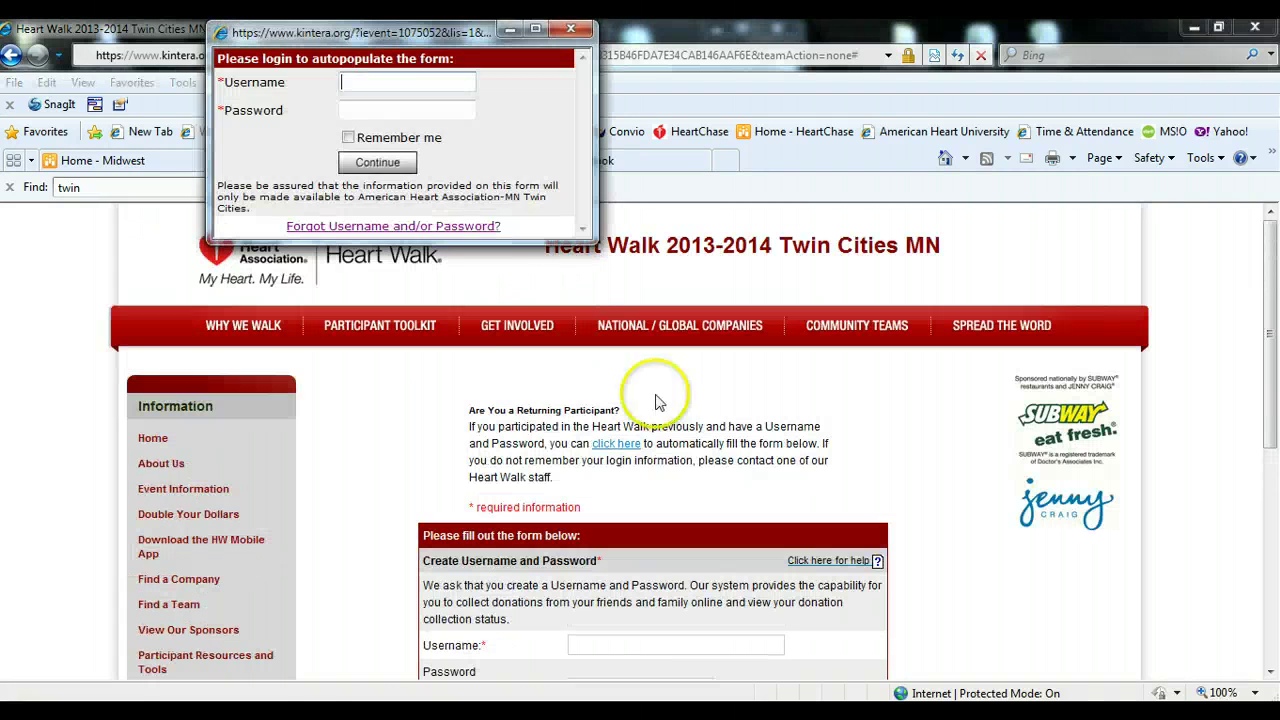
- Log in to the returning-participant popup with the saved username and account password
drag(437, 40, 509, 225)
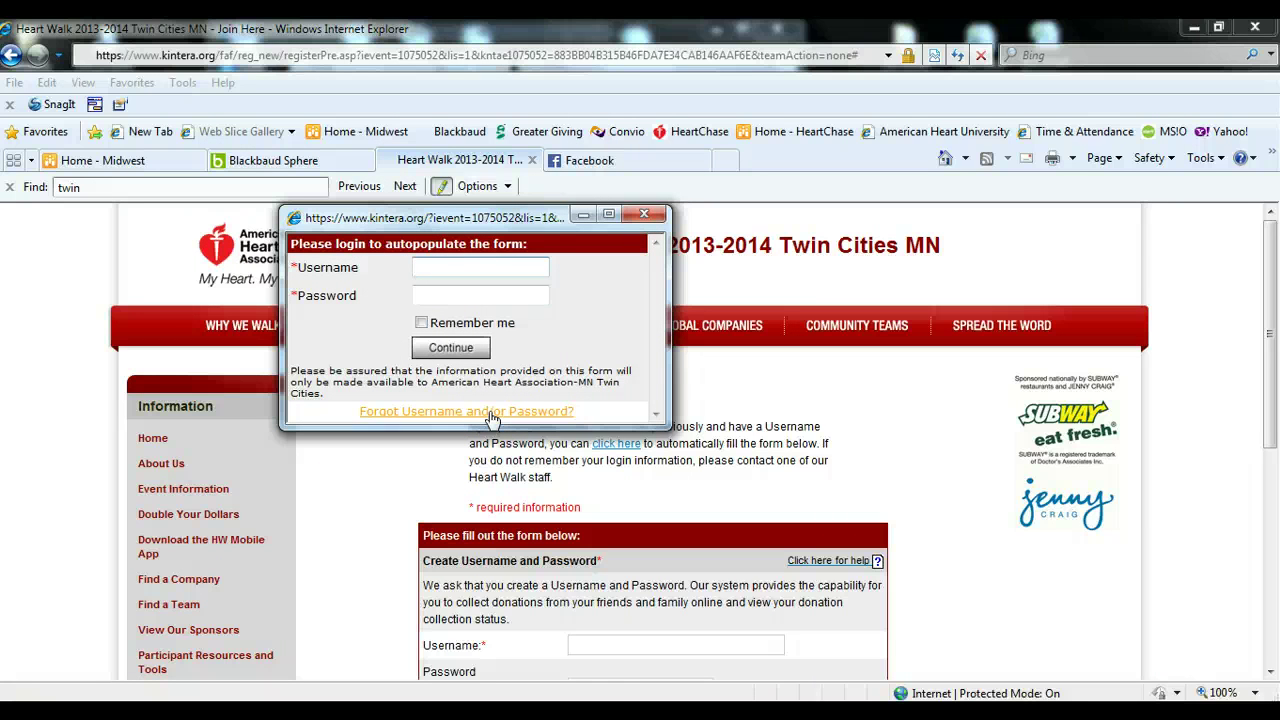
text(ds)
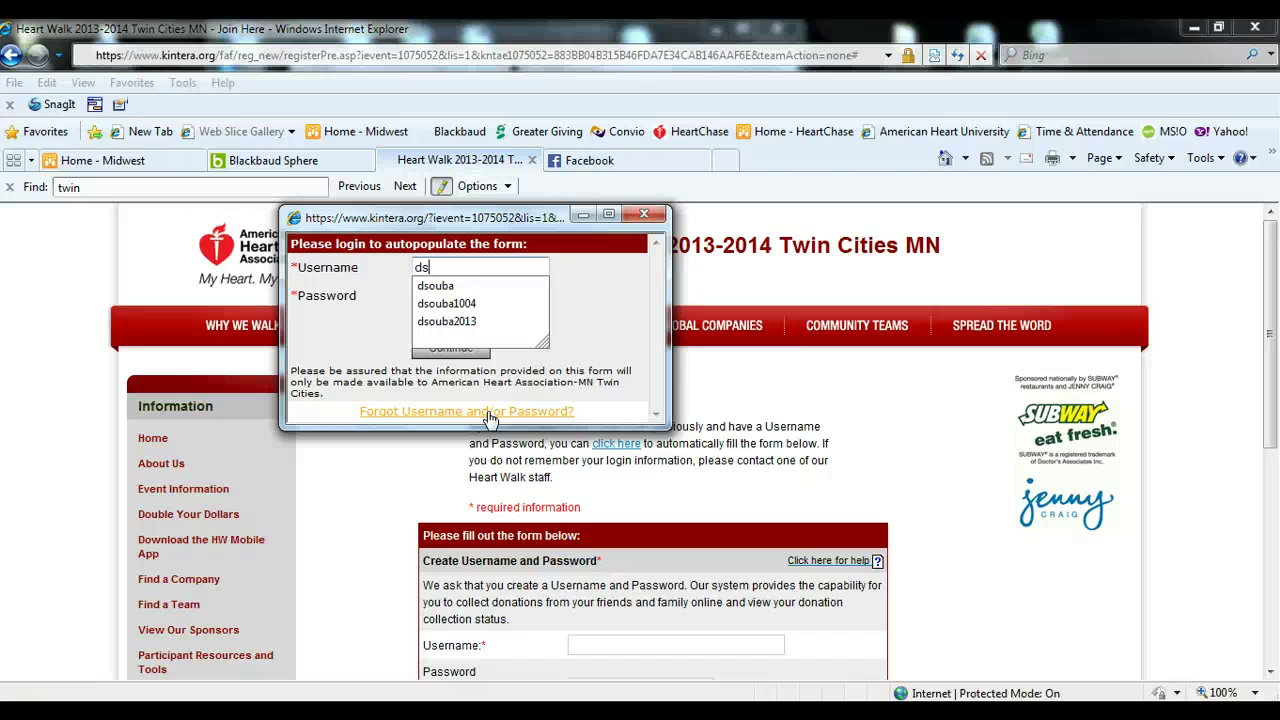
key(Down)
key(Down)
key(Down)
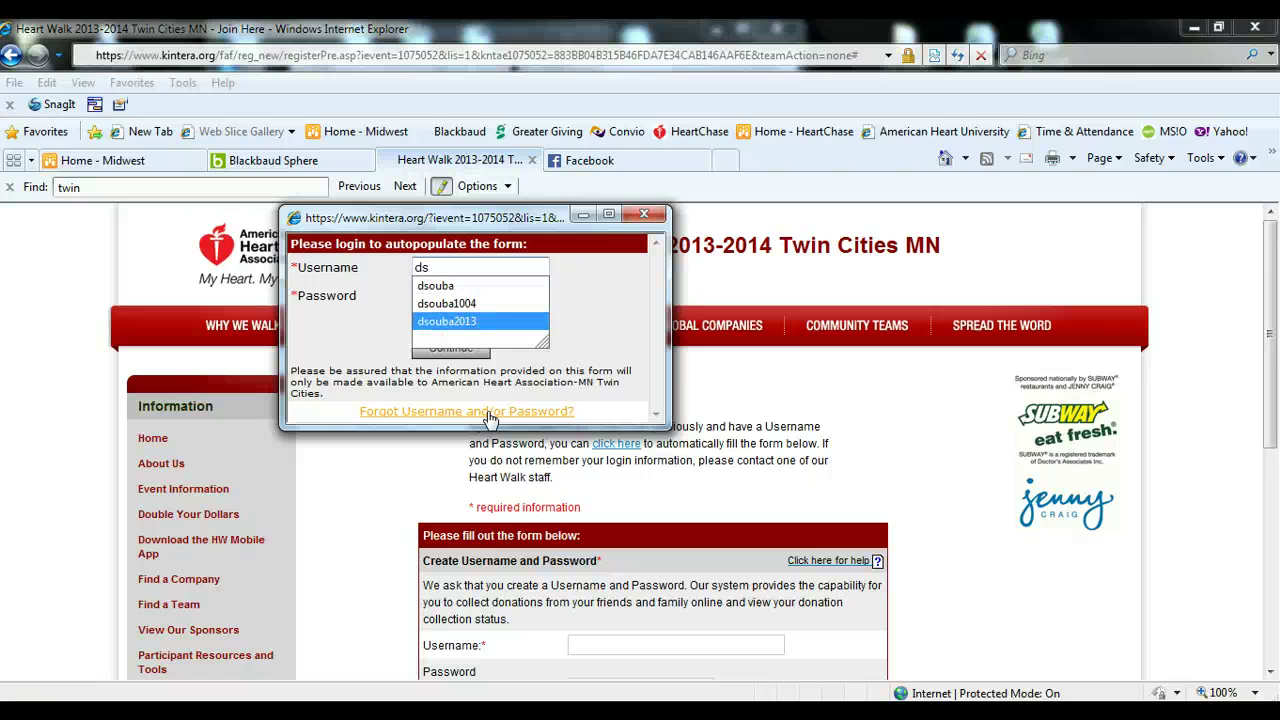
key(Return)
key(Tab)
text(●●●●●●●●●)
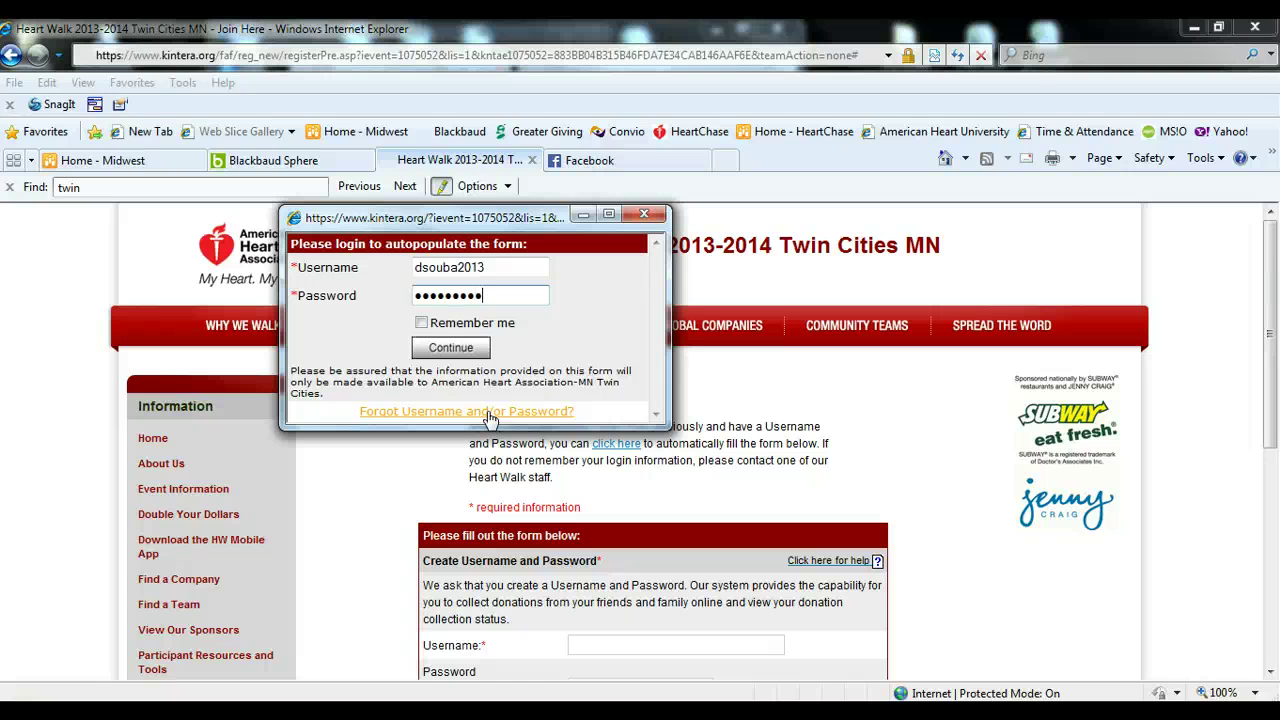
click(450, 347)
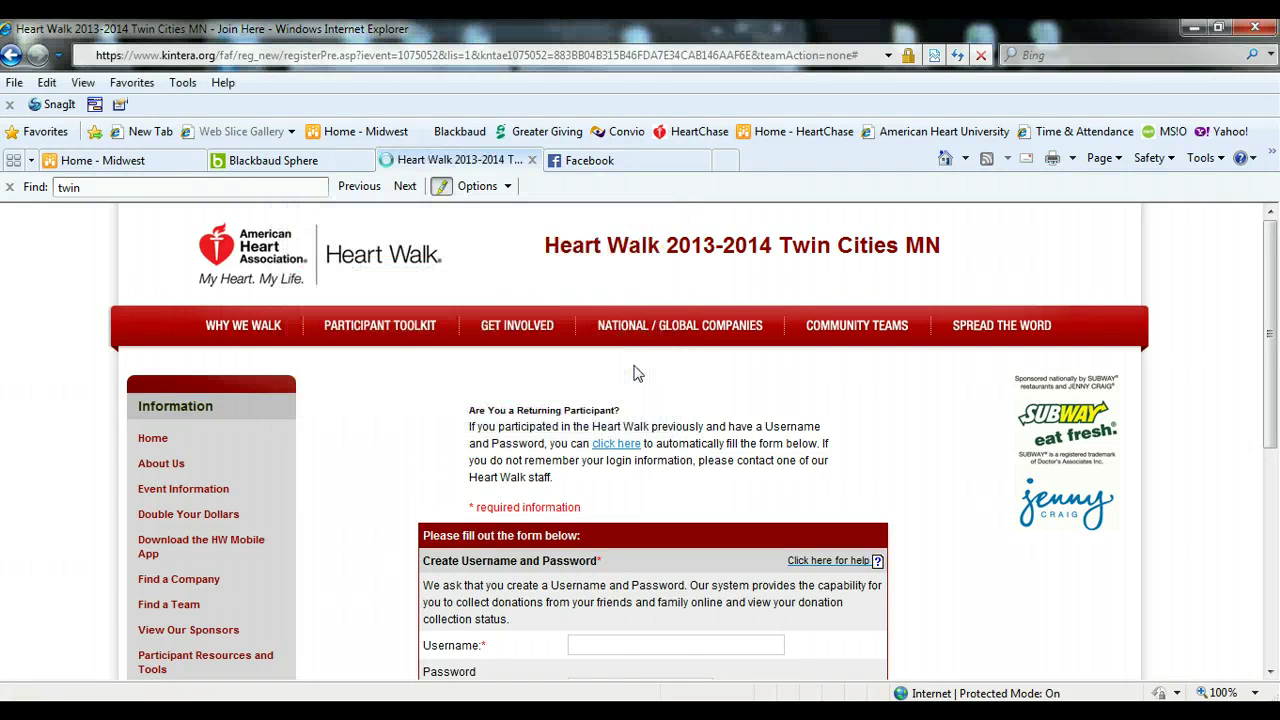
- Uncheck Remember me and continue to the autofilled Personal Information form
click(648, 392)
scroll(683, 430, down, 3)
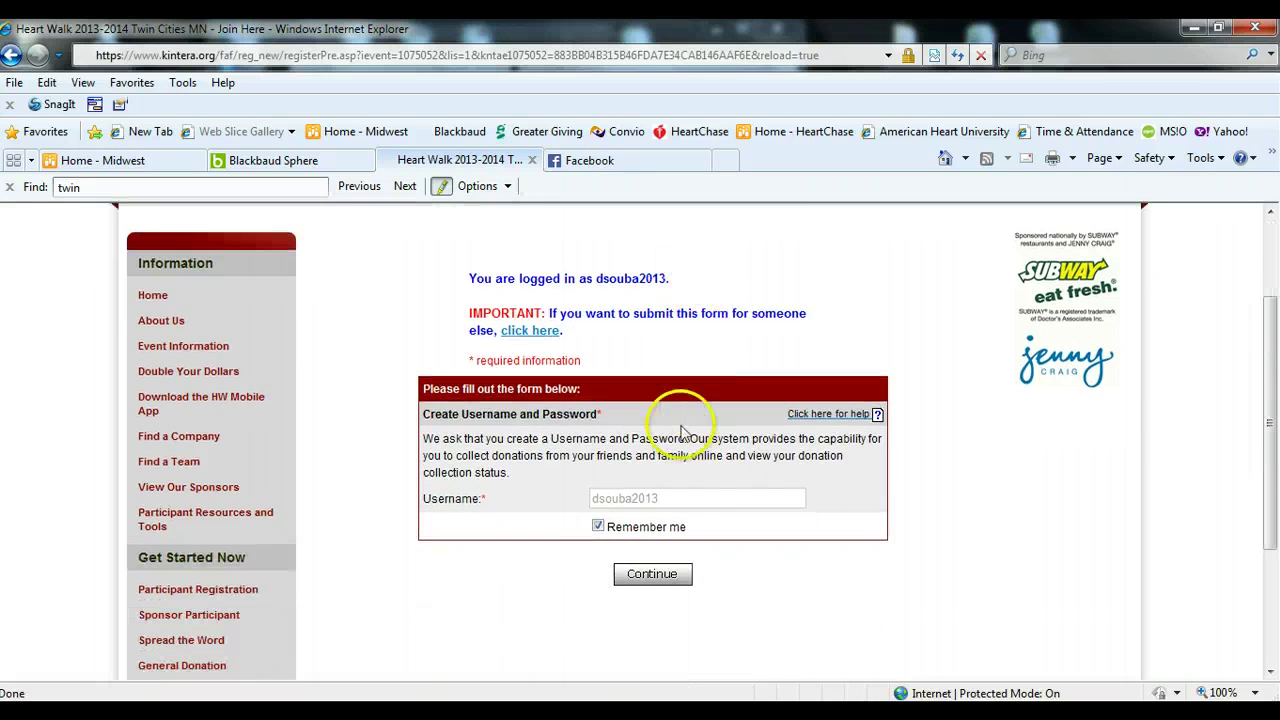
click(598, 526)
click(660, 575)
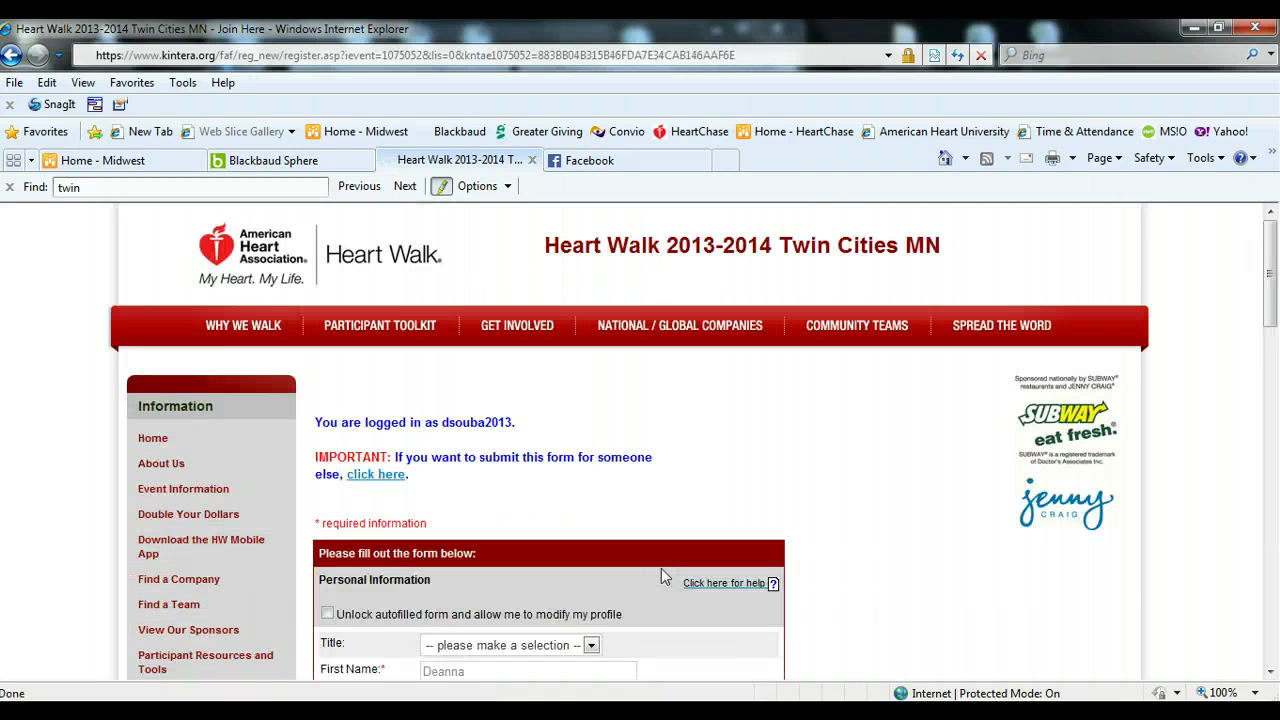
- Unlock the autofilled profile fields and set address type Work and state Minnesota
scroll(845, 545, down, 6)
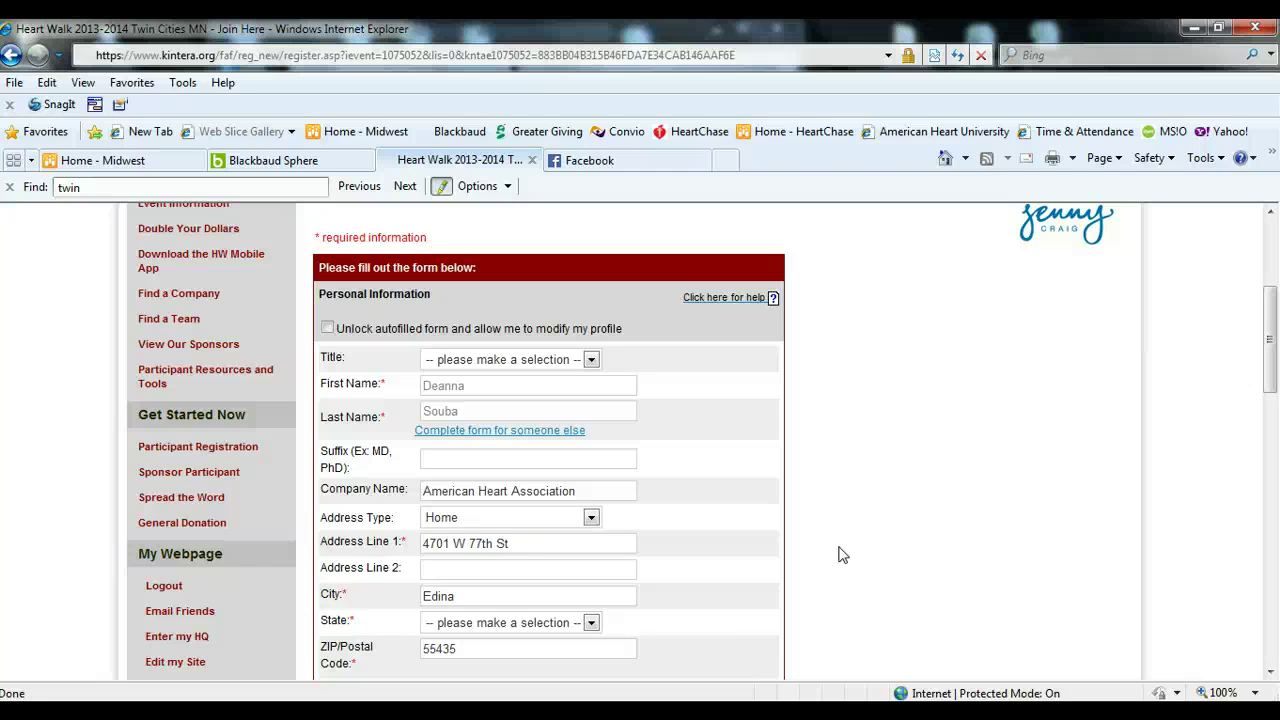
click(829, 551)
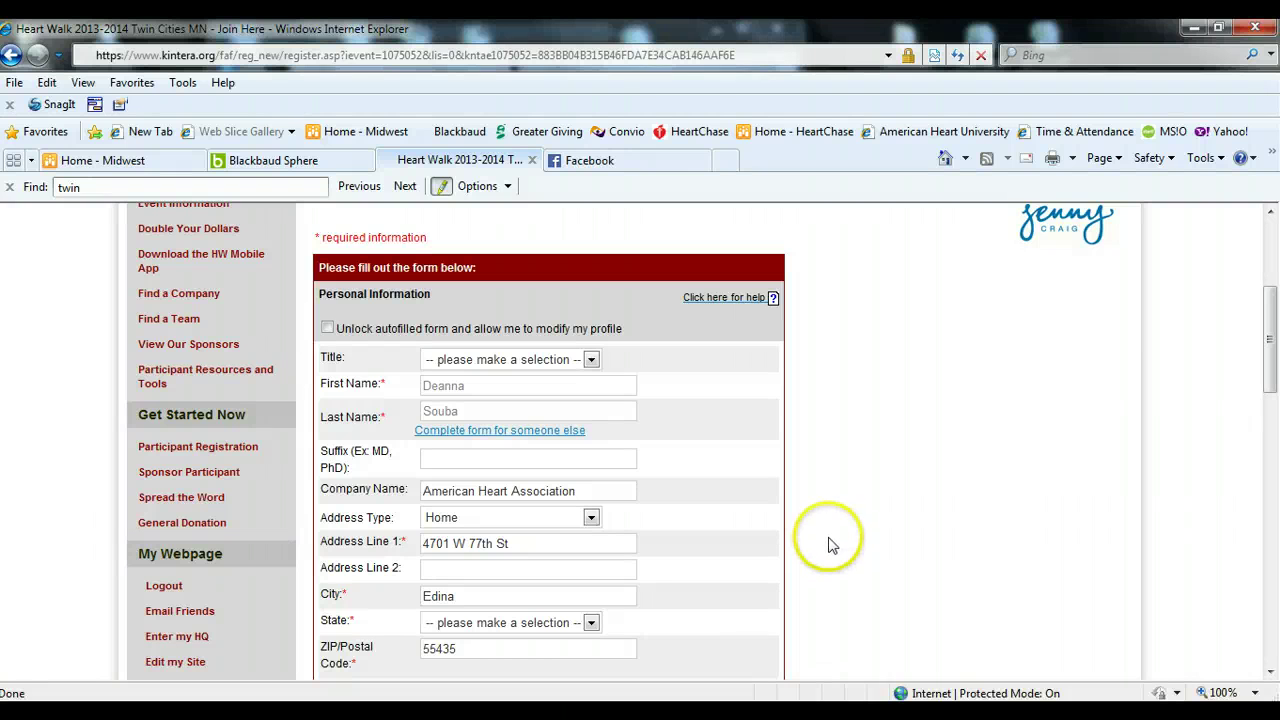
click(327, 327)
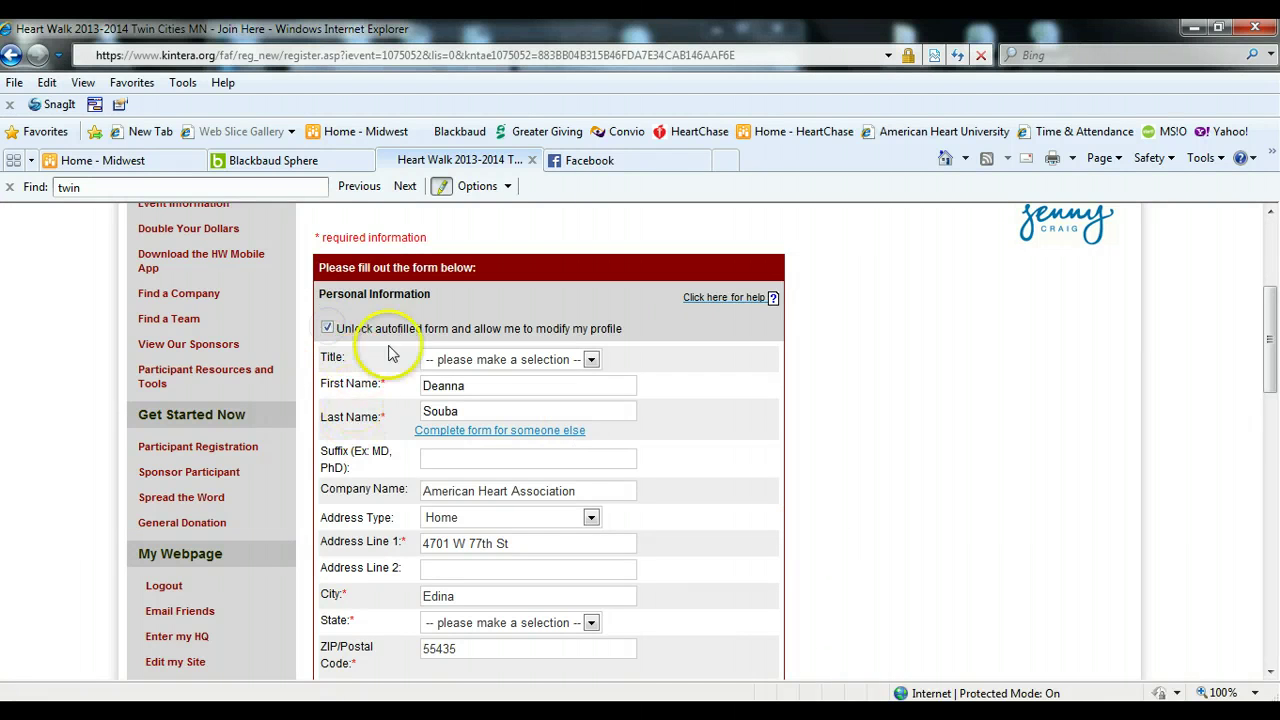
click(591, 517)
click(574, 565)
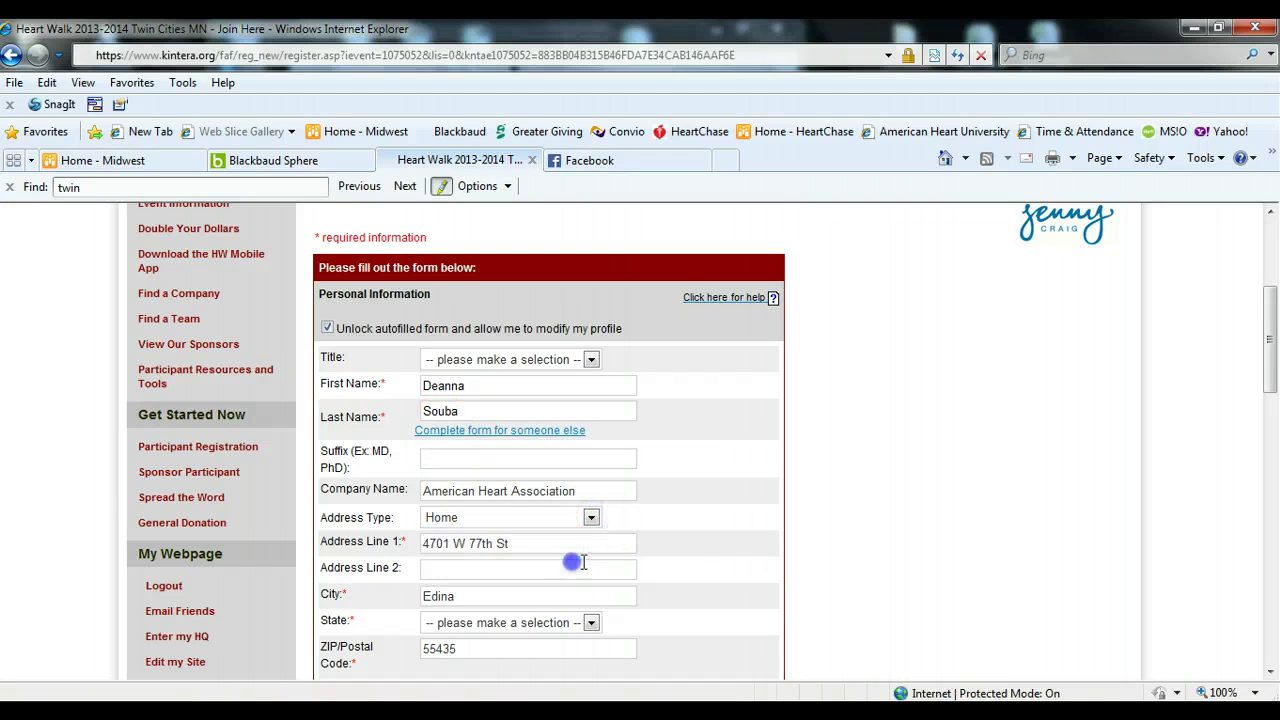
scroll(798, 568, down, 3)
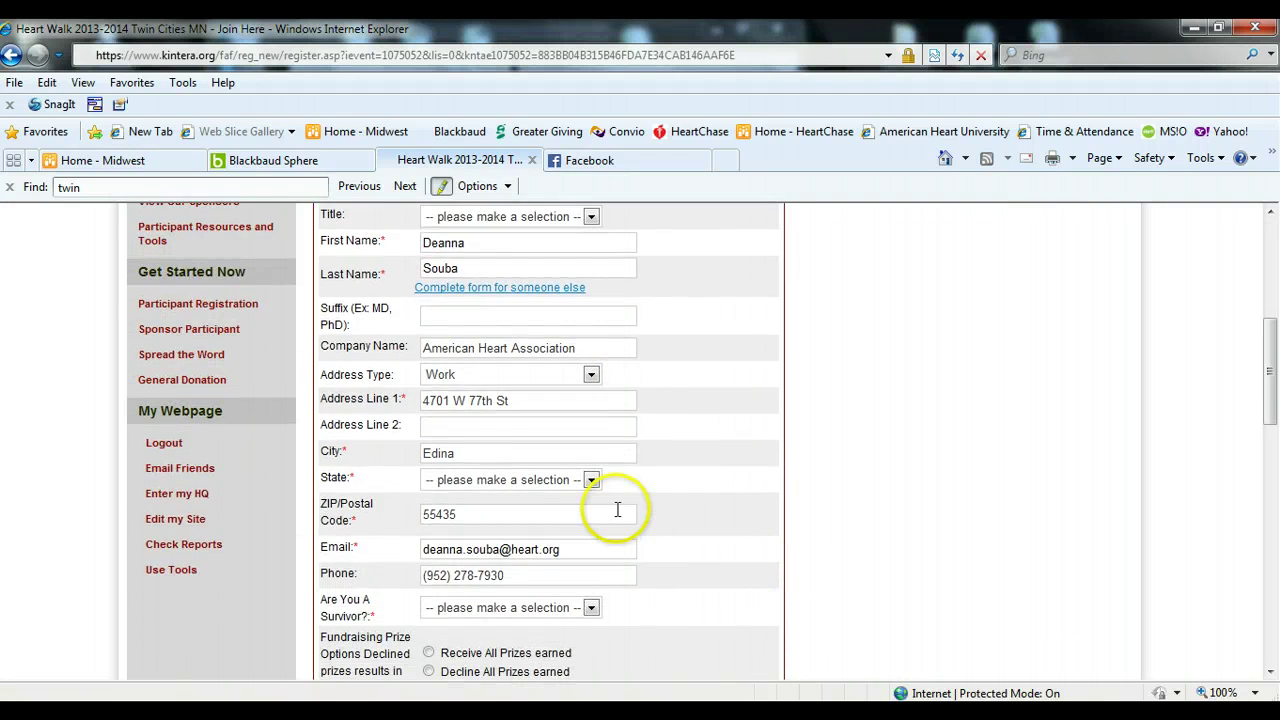
click(590, 480)
scroll(485, 420, down, 1)
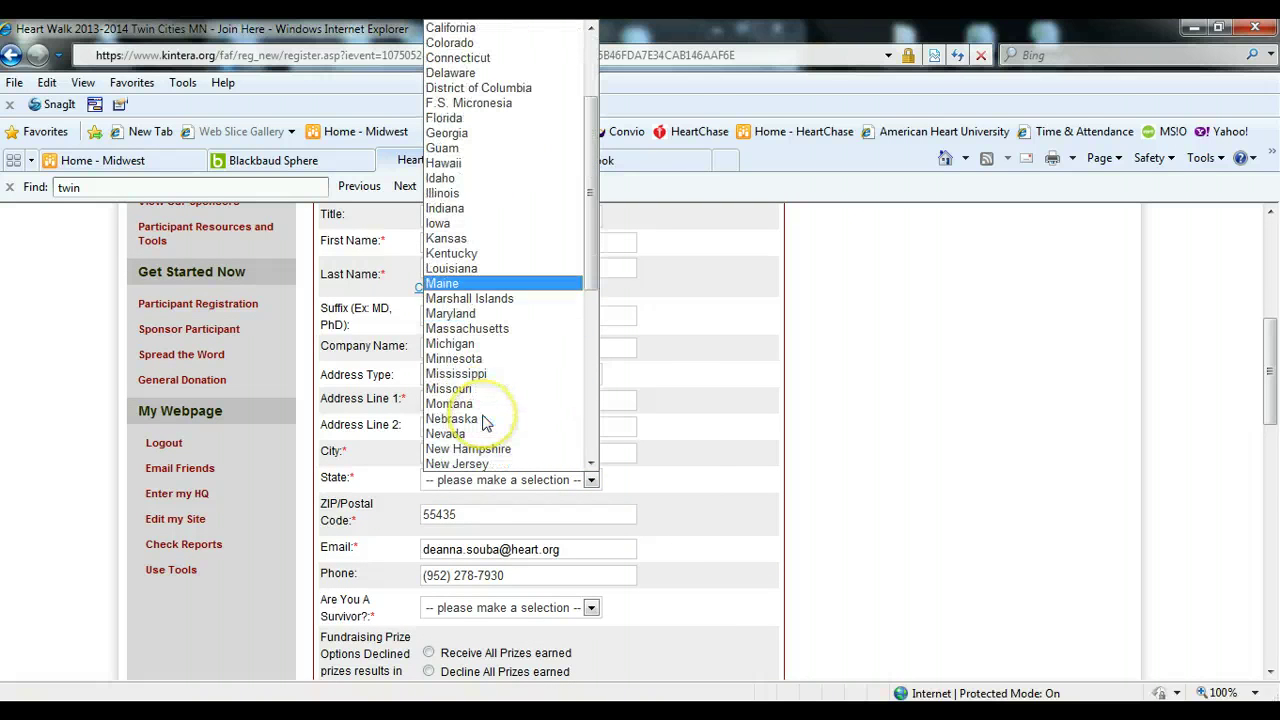
click(457, 361)
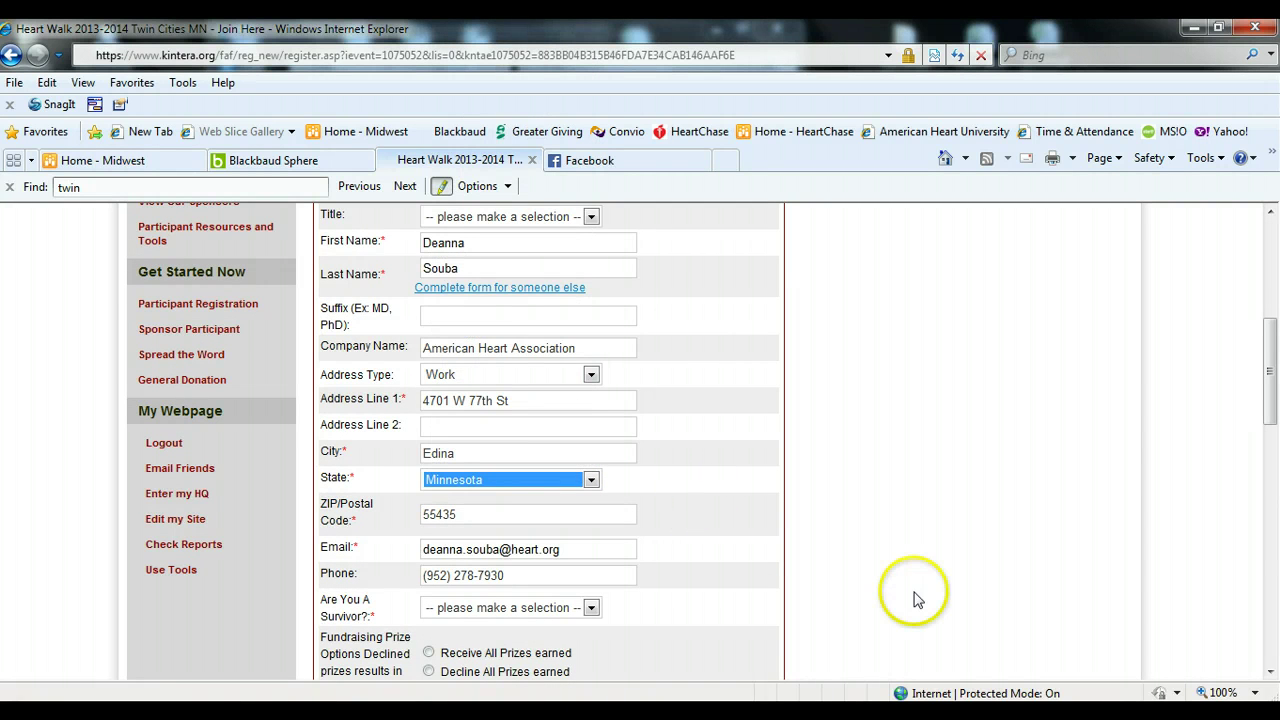
- Set survivor status NA, decline all prizes, and give supporting the American Heart Association as reason
scroll(912, 595, down, 3)
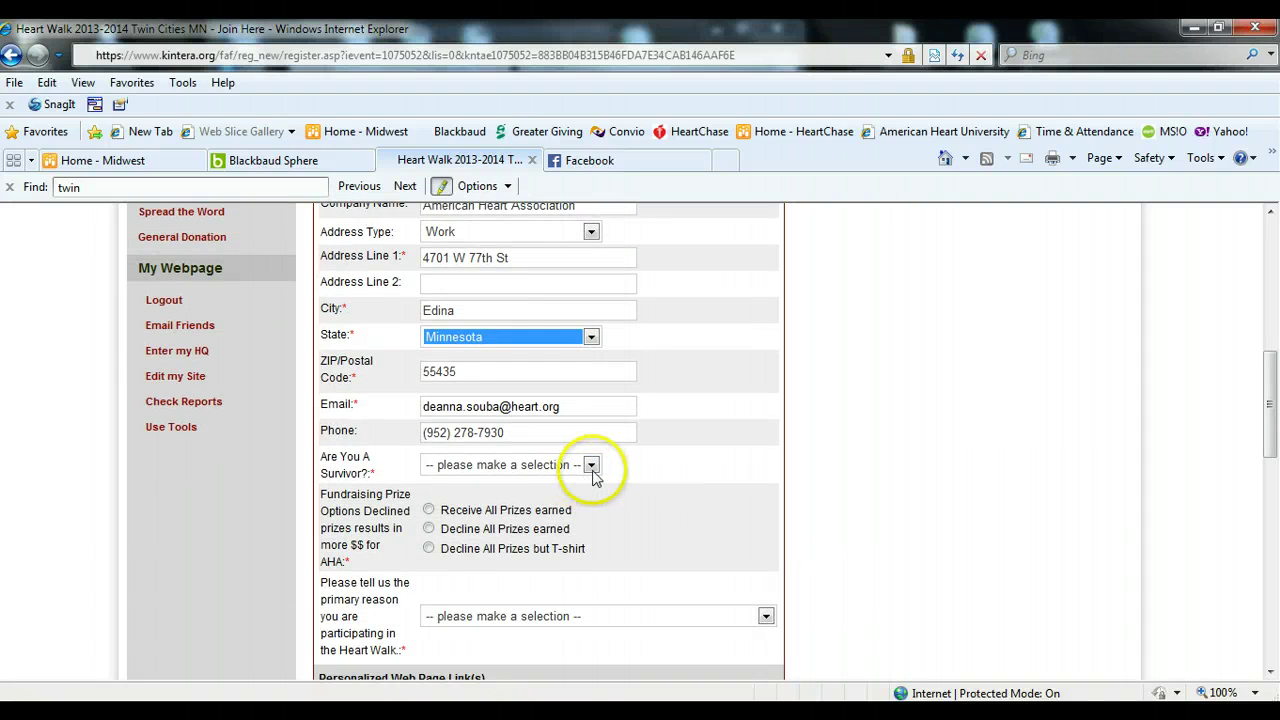
click(591, 465)
click(481, 542)
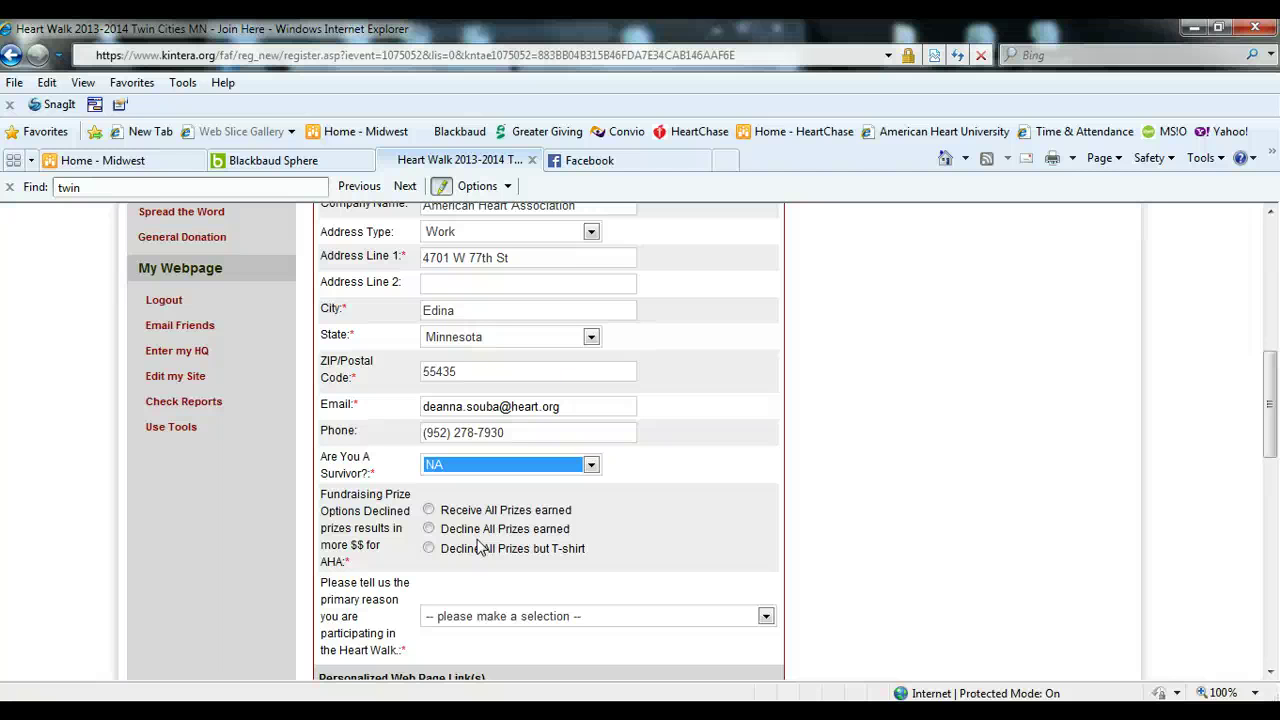
click(428, 528)
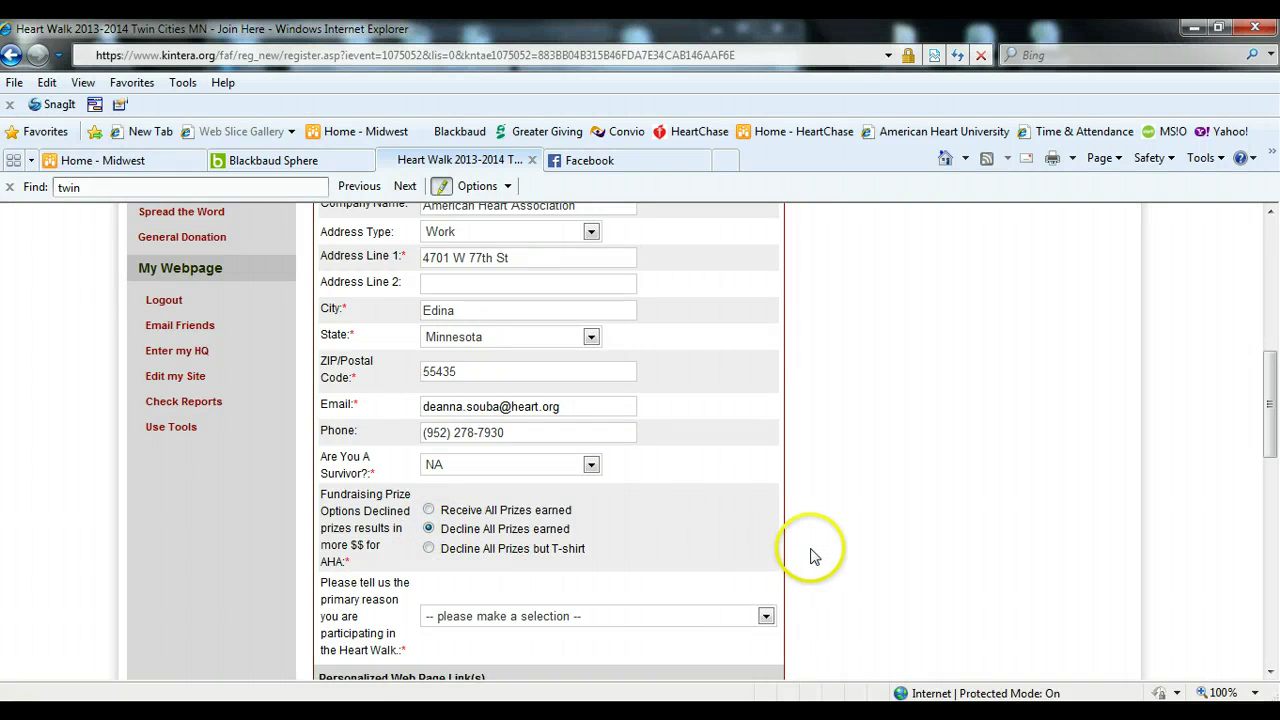
scroll(810, 557, down, 1)
click(765, 544)
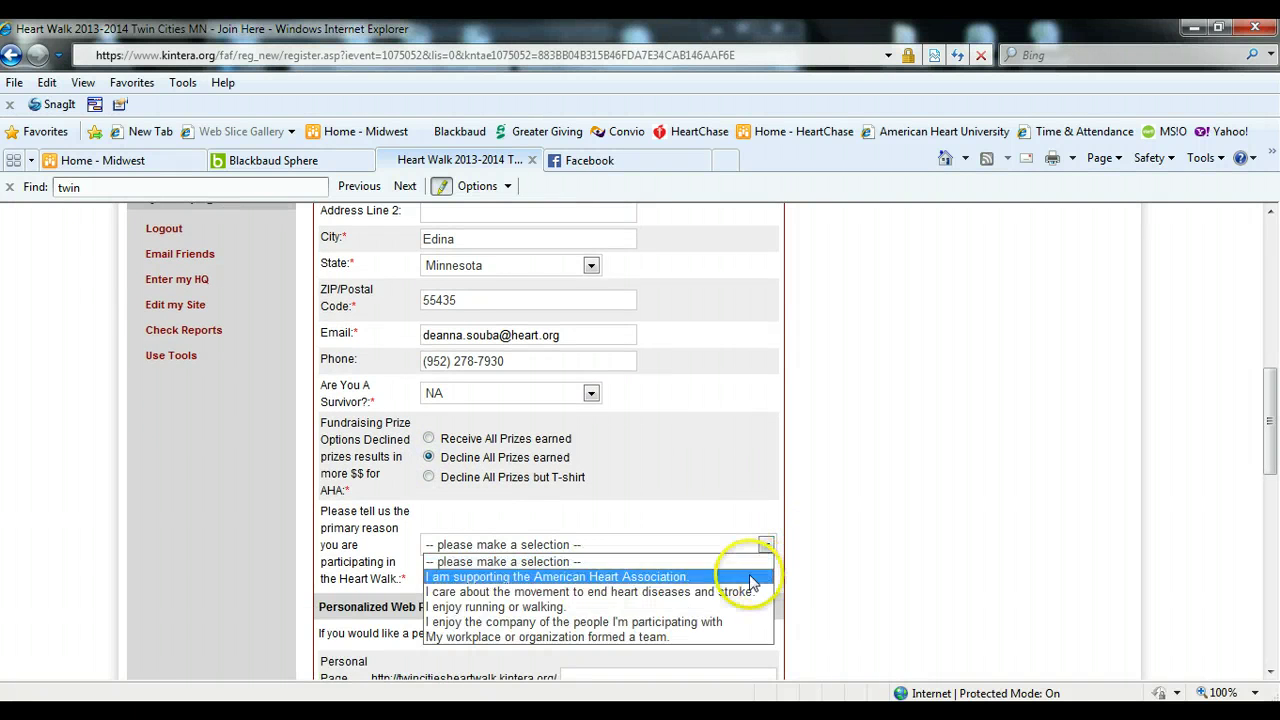
click(752, 578)
scroll(866, 566, down, 2)
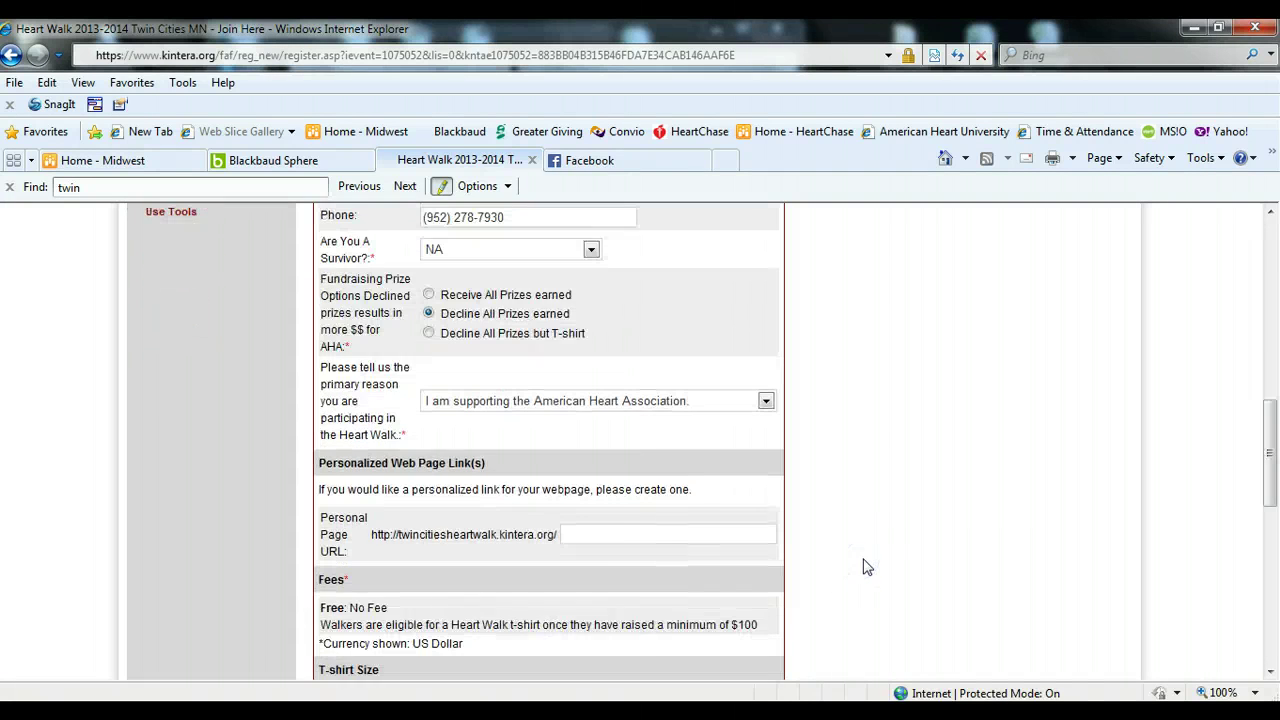
scroll(866, 555, down, 1)
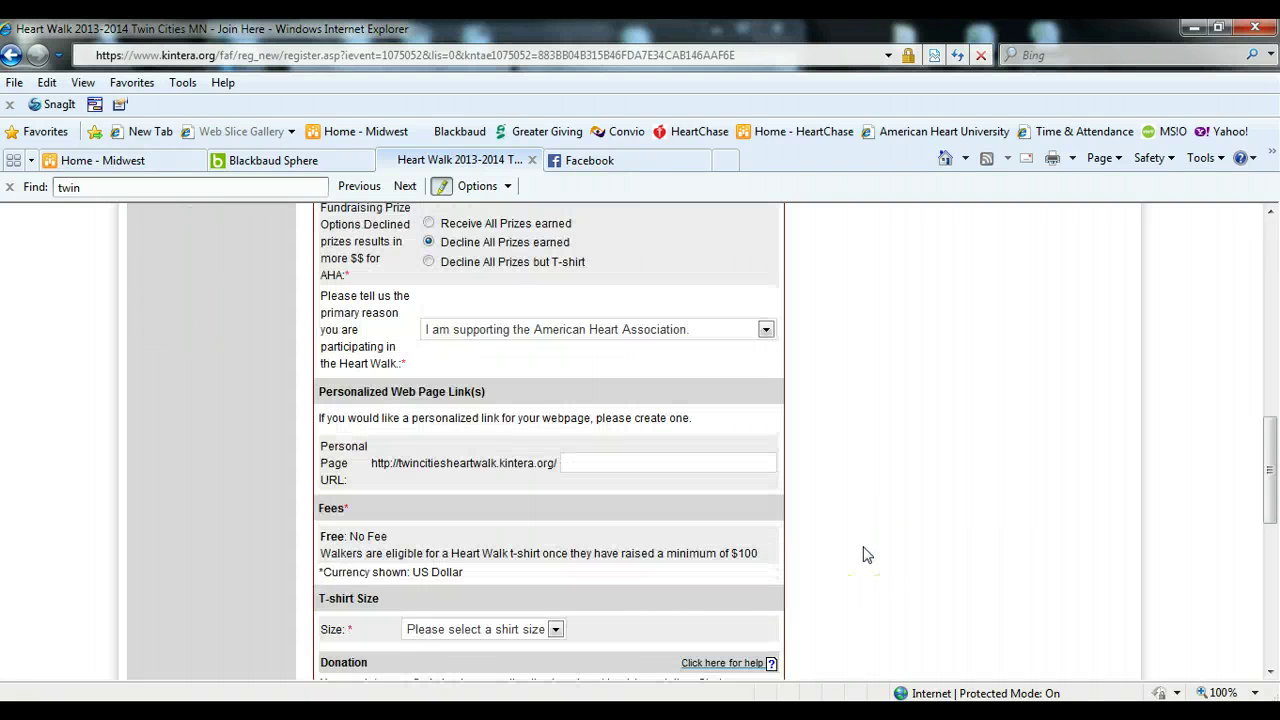
- Enter a personal page URL name and choose a Medium T-shirt size
click(581, 460)
scroll(612, 519, down, 3)
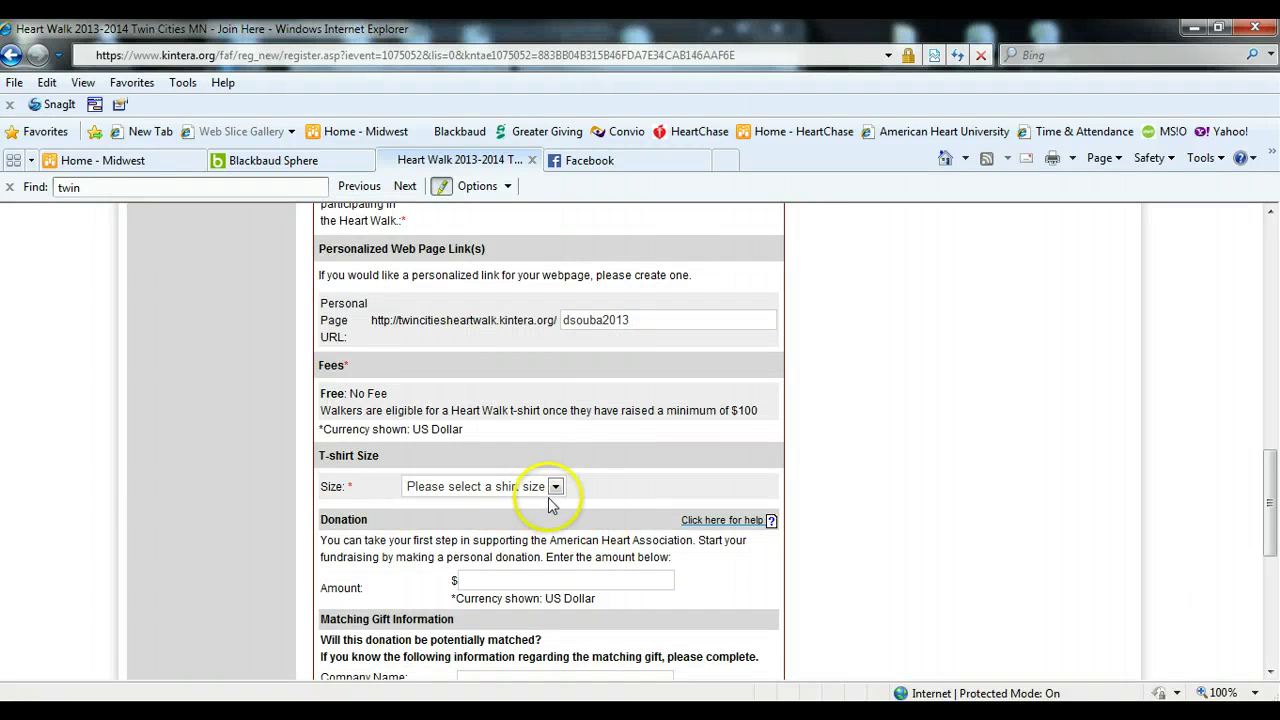
click(555, 488)
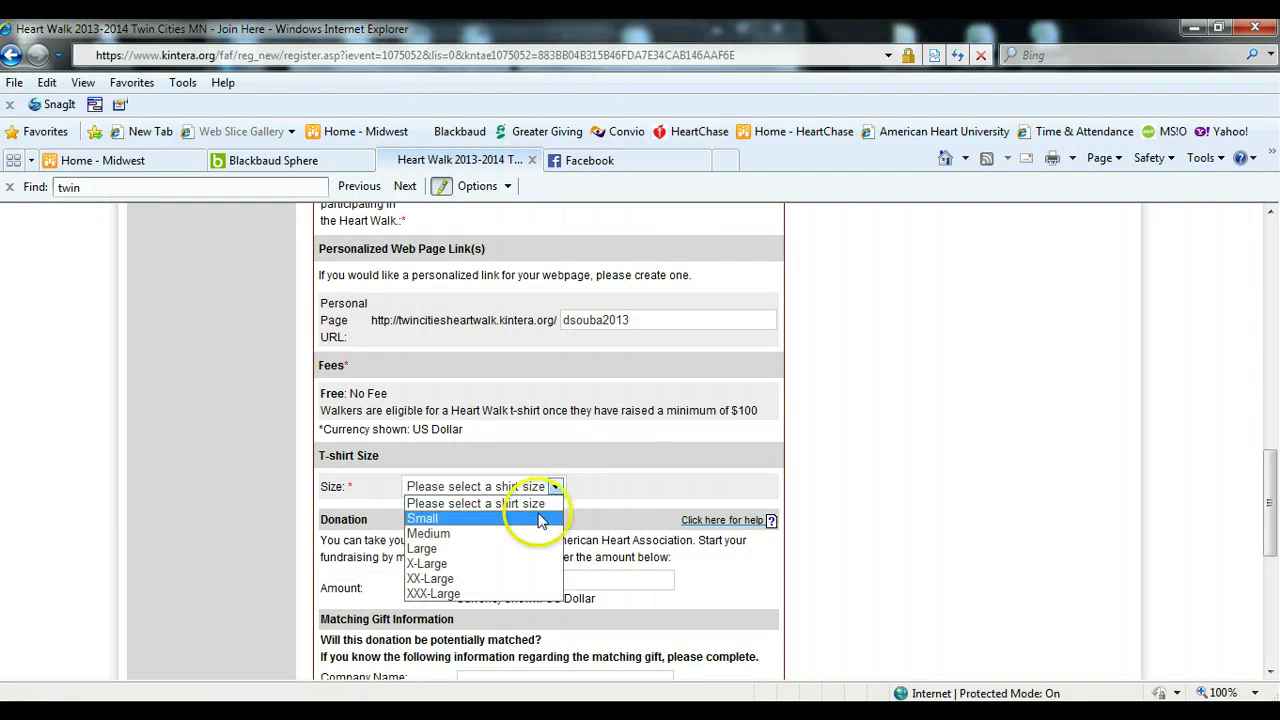
click(528, 532)
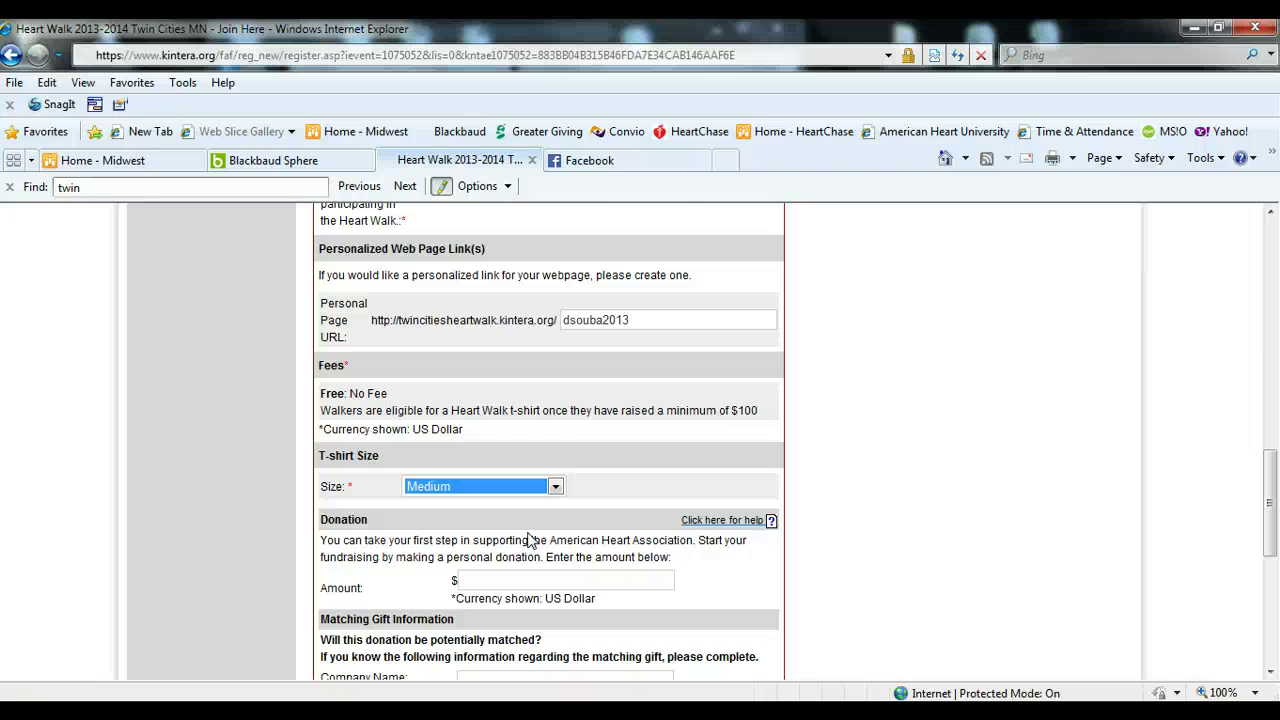
- Leave the matching gift fields blank and keep the fundraising goal at 200
scroll(530, 540, down, 3)
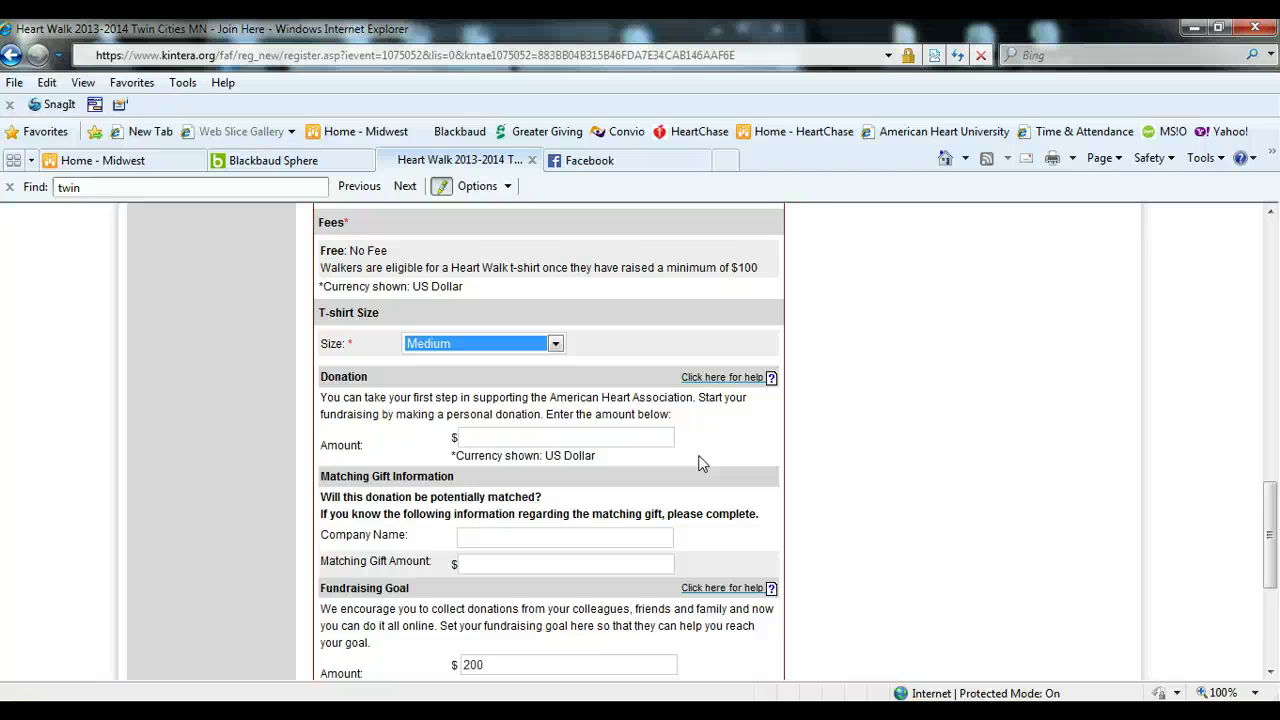
scroll(701, 463, down, 1)
click(623, 467)
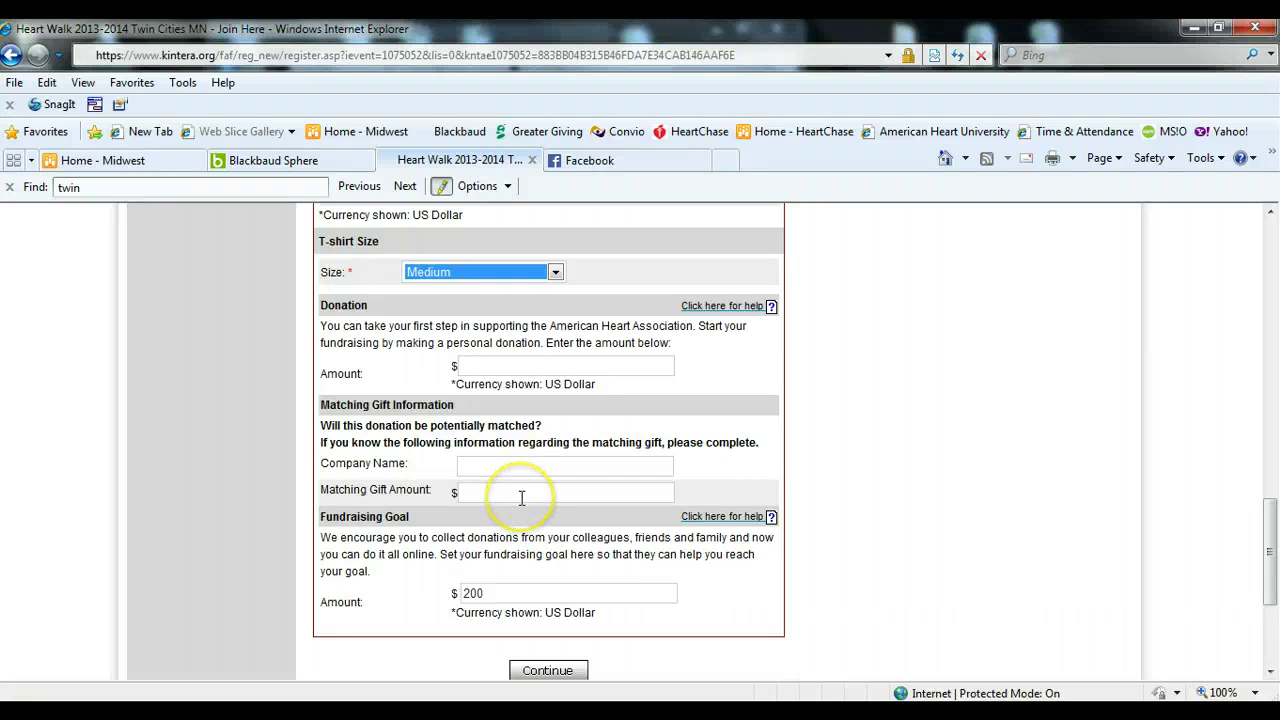
scroll(942, 572, down, 2)
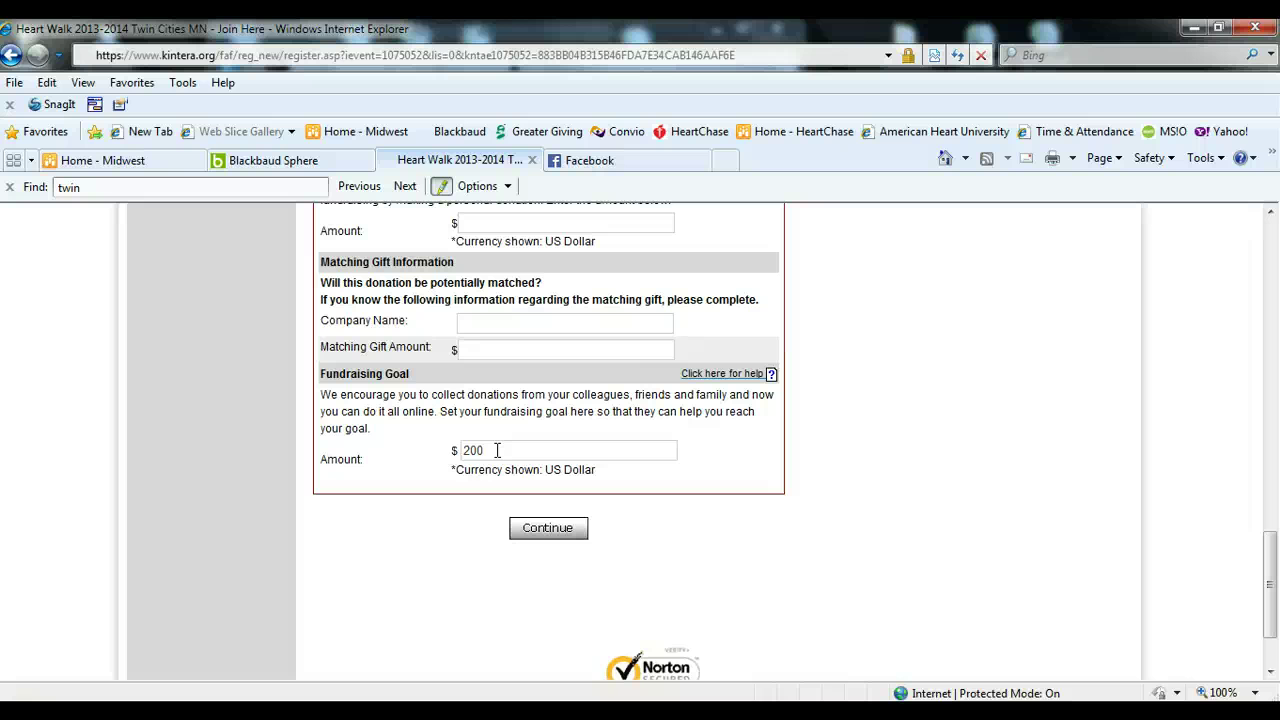
click(497, 451)
text(0)
key(BackSpace)
- Submit the registration form and continue from the confirmation page into My HQ
click(551, 531)
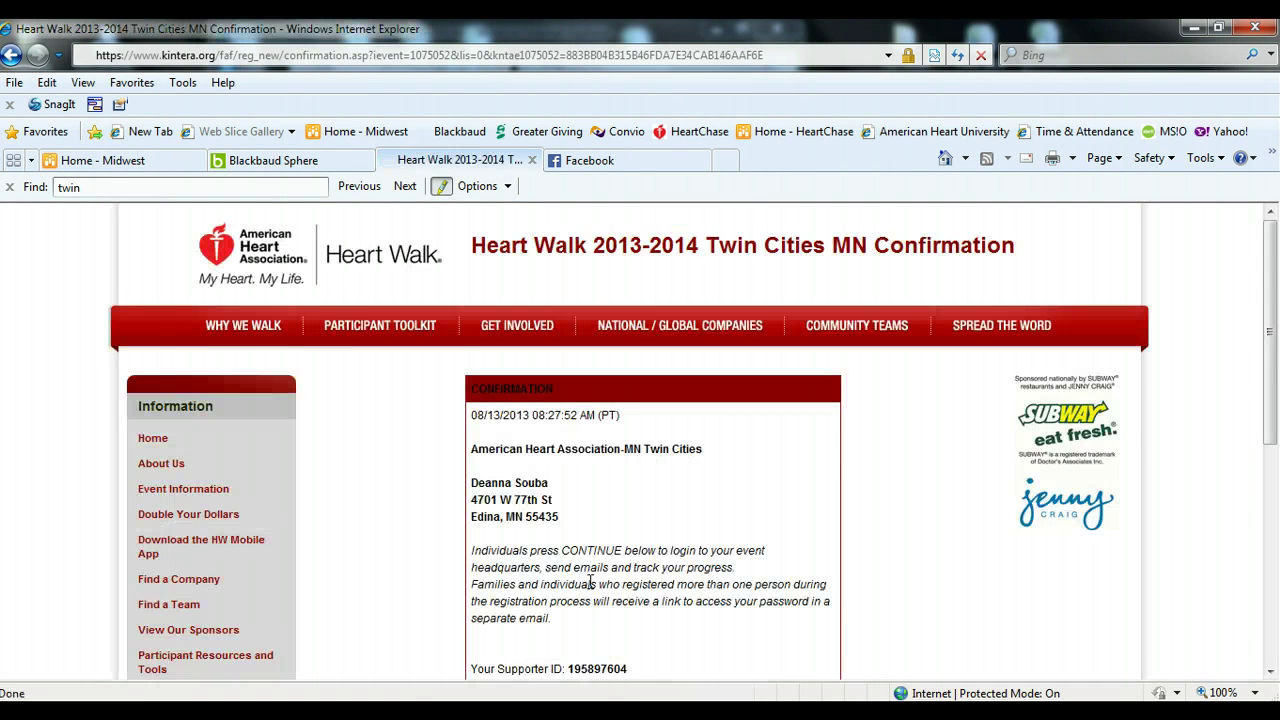
scroll(560, 565, down, 3)
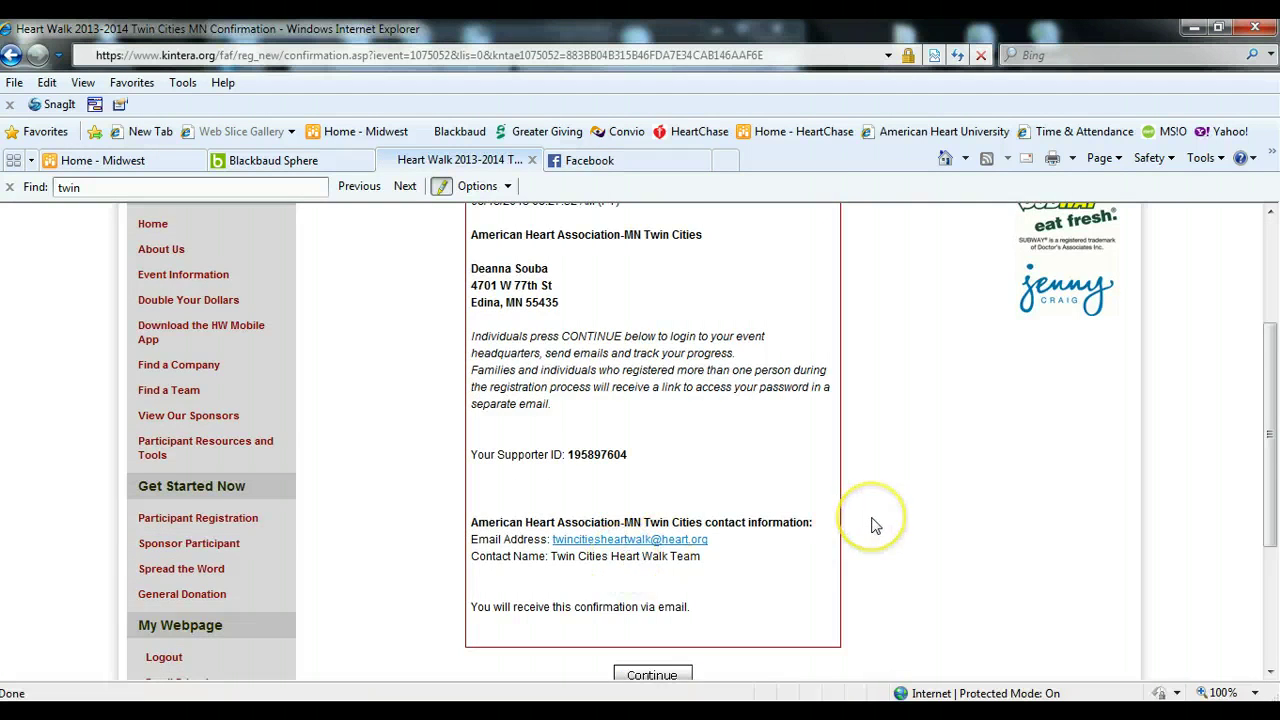
scroll(872, 525, down, 1)
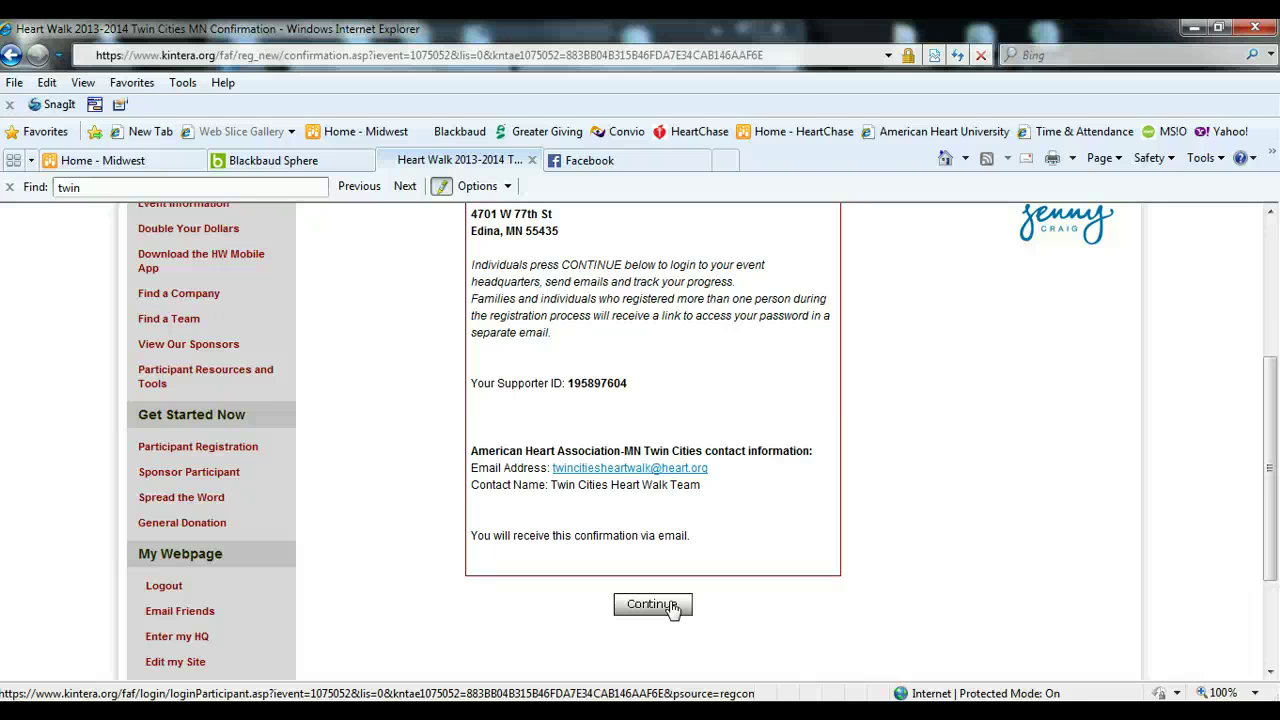
click(652, 604)
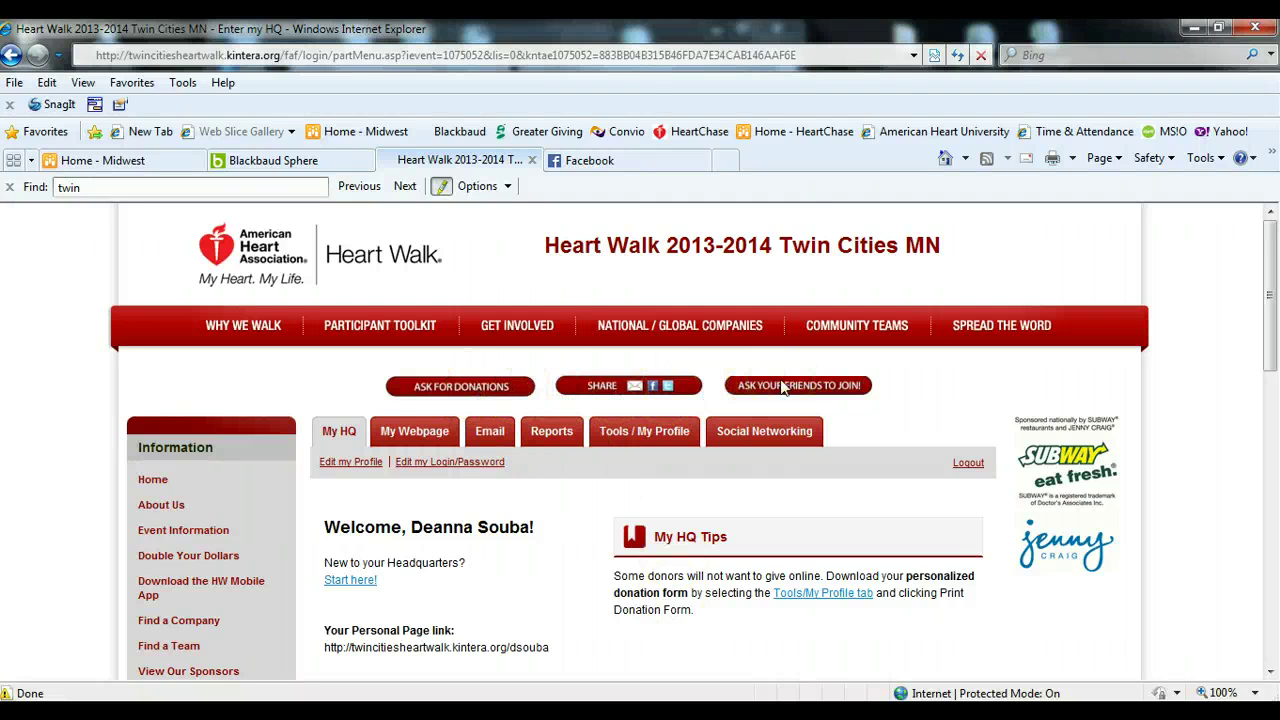
click(782, 387)
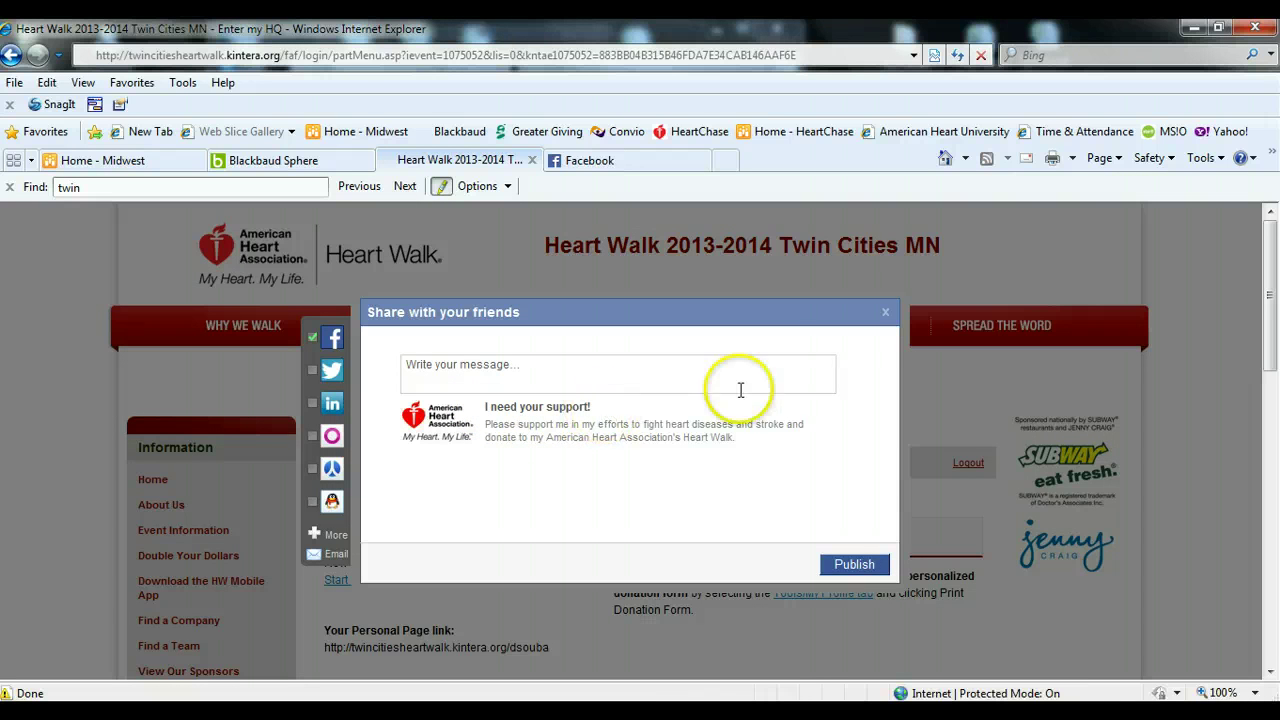
click(885, 312)
click(669, 390)
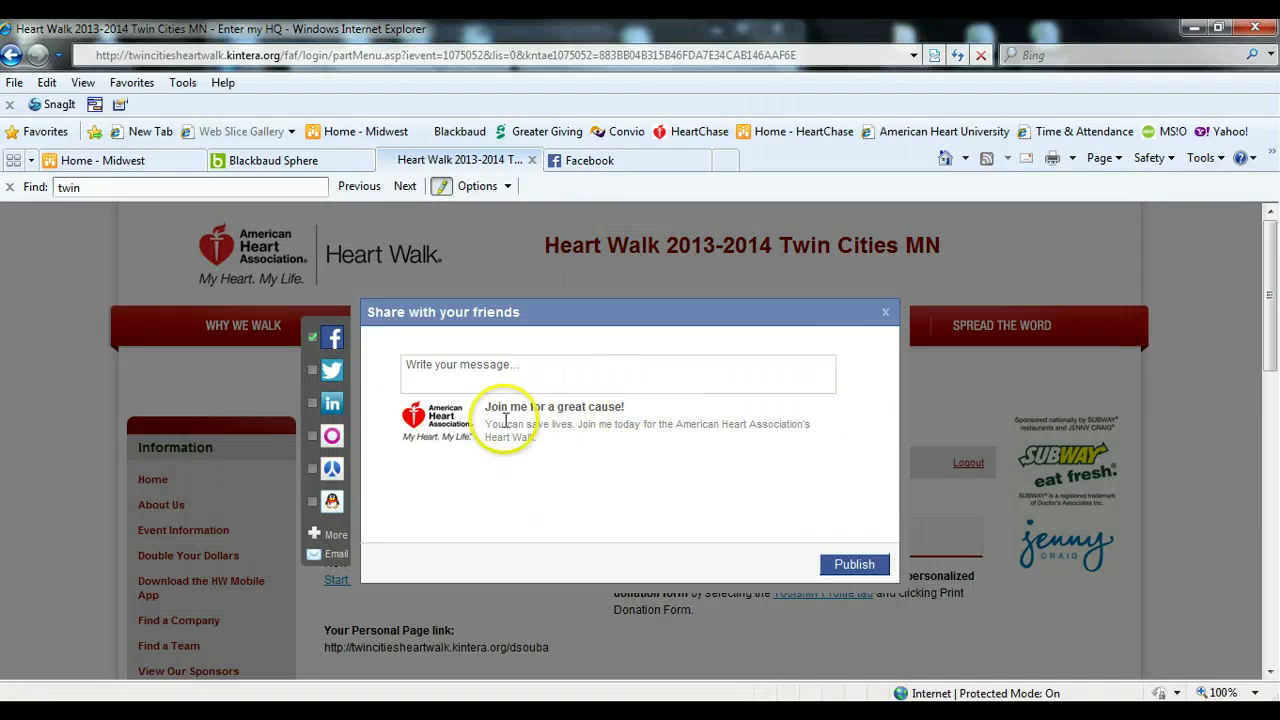
click(886, 315)
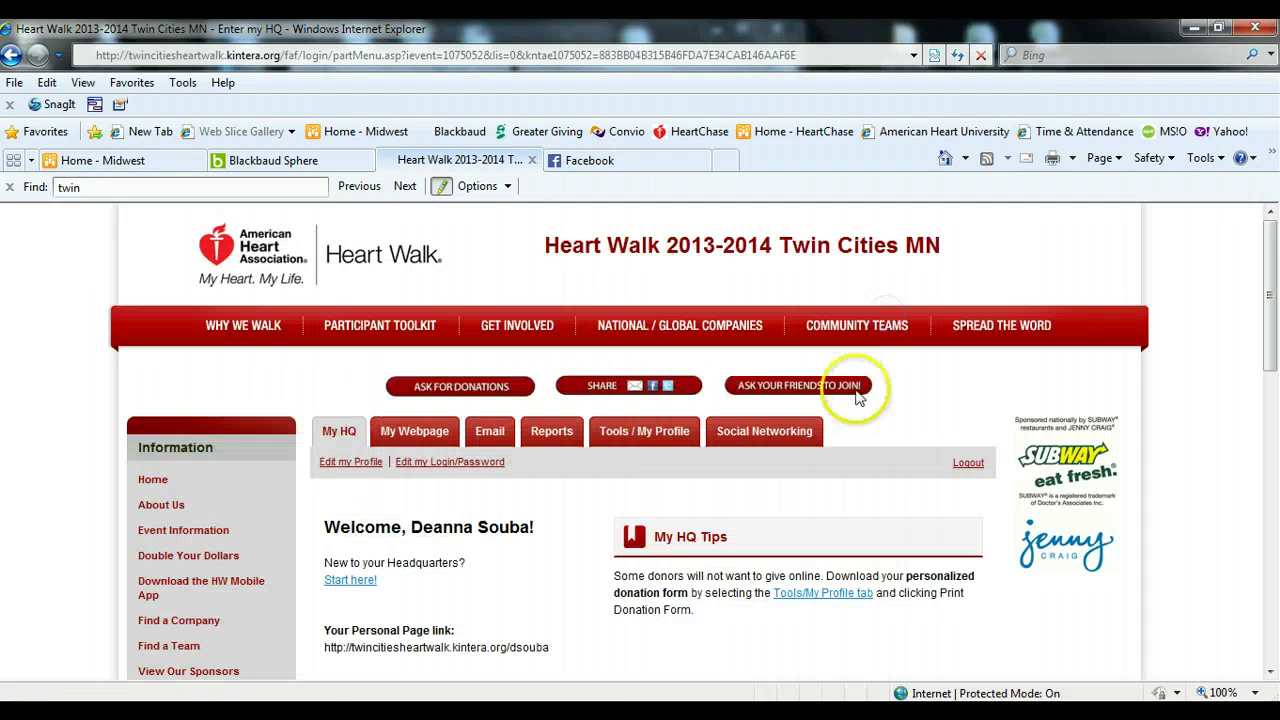
click(850, 383)
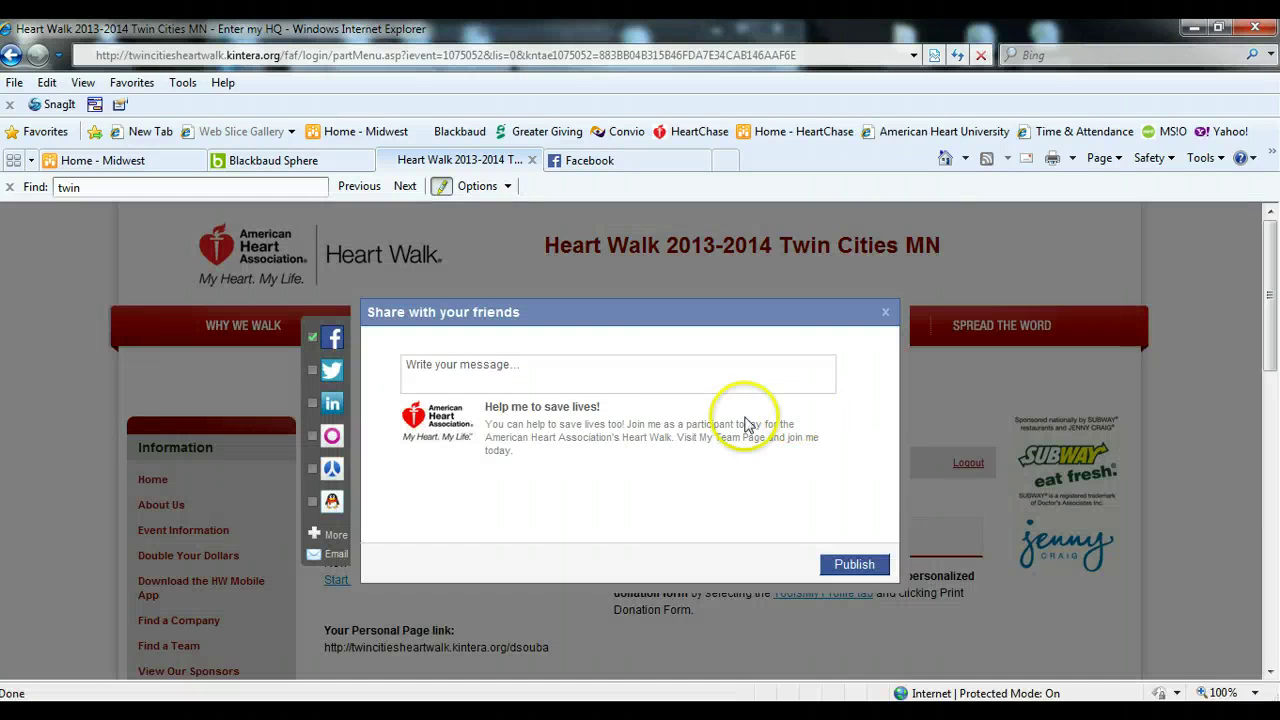
click(885, 313)
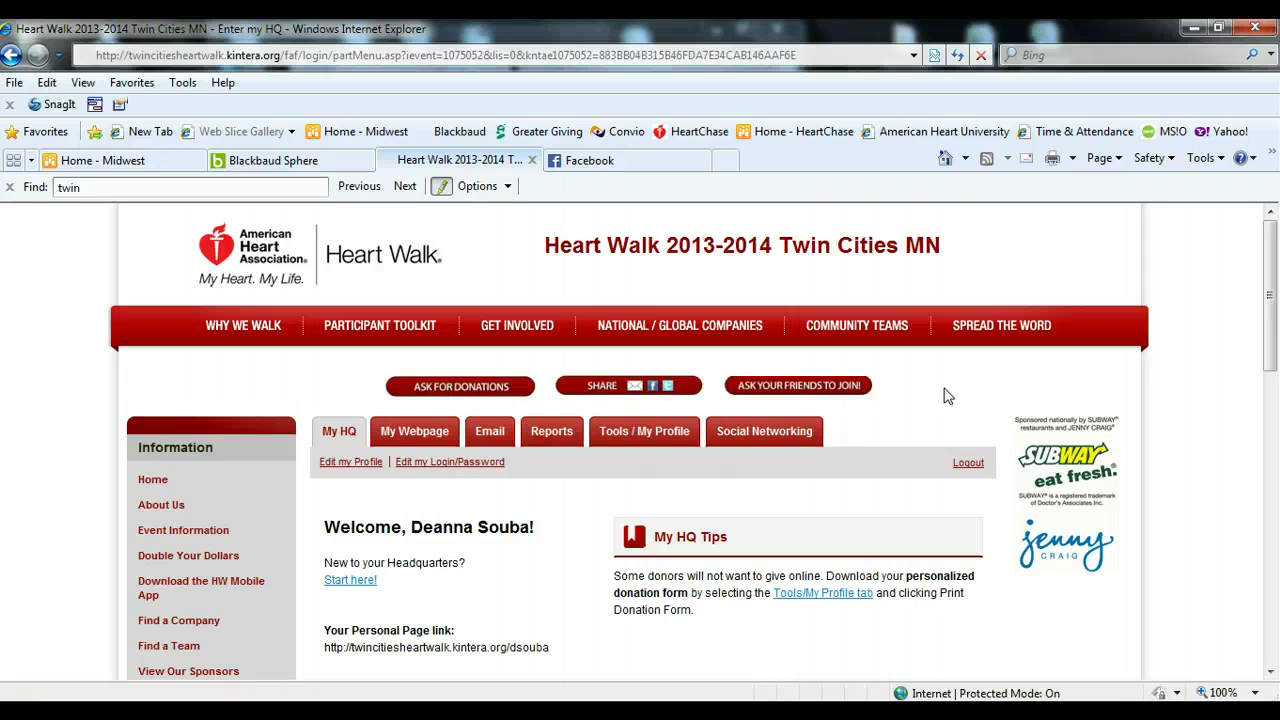
- Scroll My HQ to the Fundraising Statistics ($200.00 goal, $0.00 raised) and Social Fundraising panels
scroll(929, 429, down, 3)
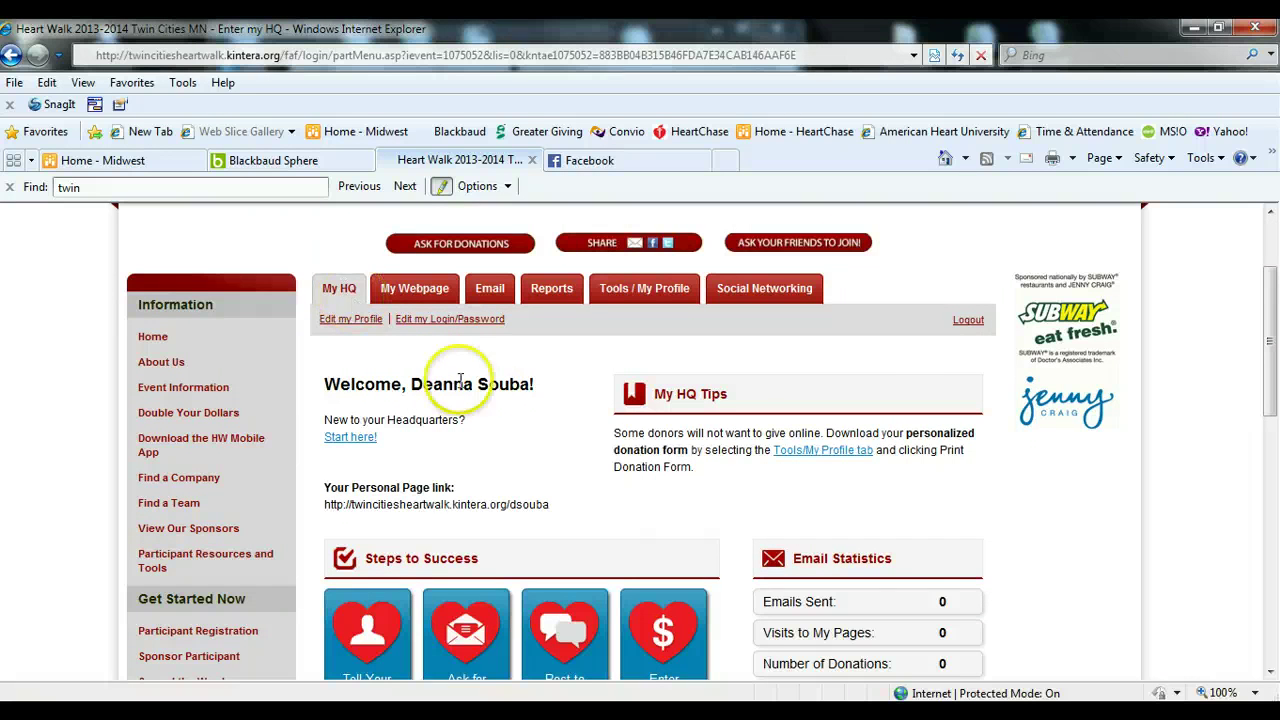
scroll(530, 403, down, 2)
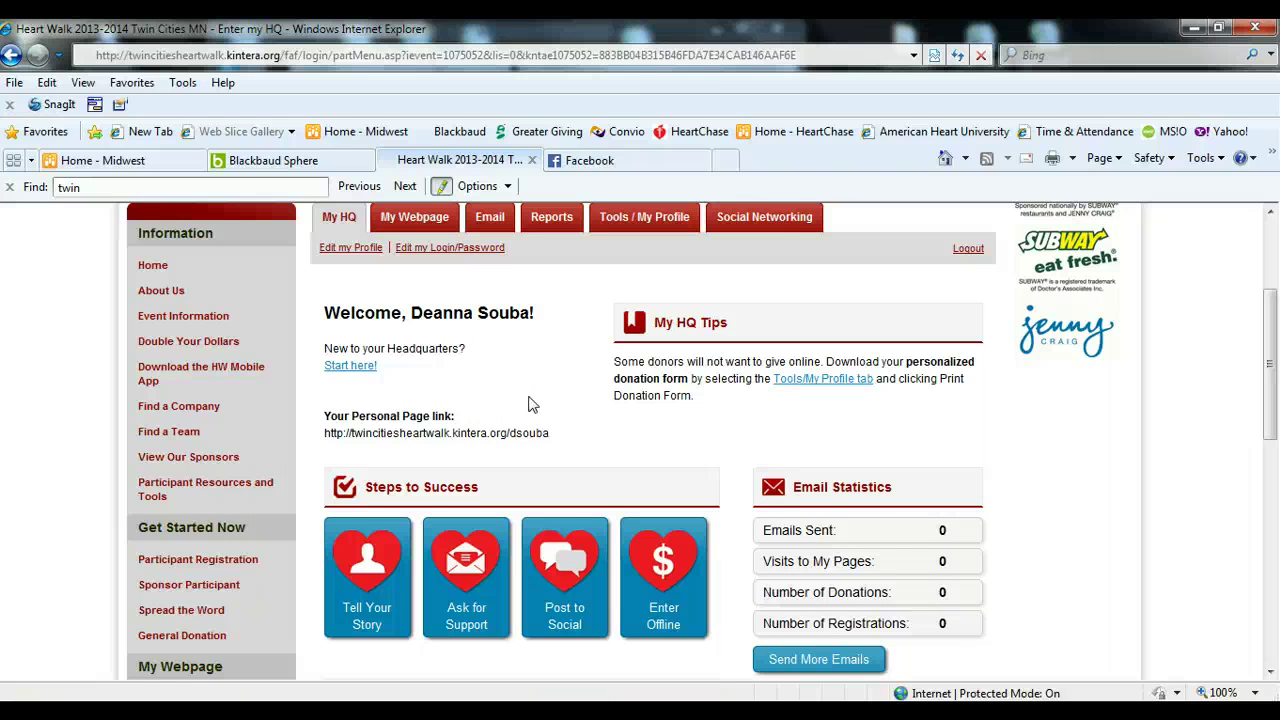
scroll(530, 403, down, 1)
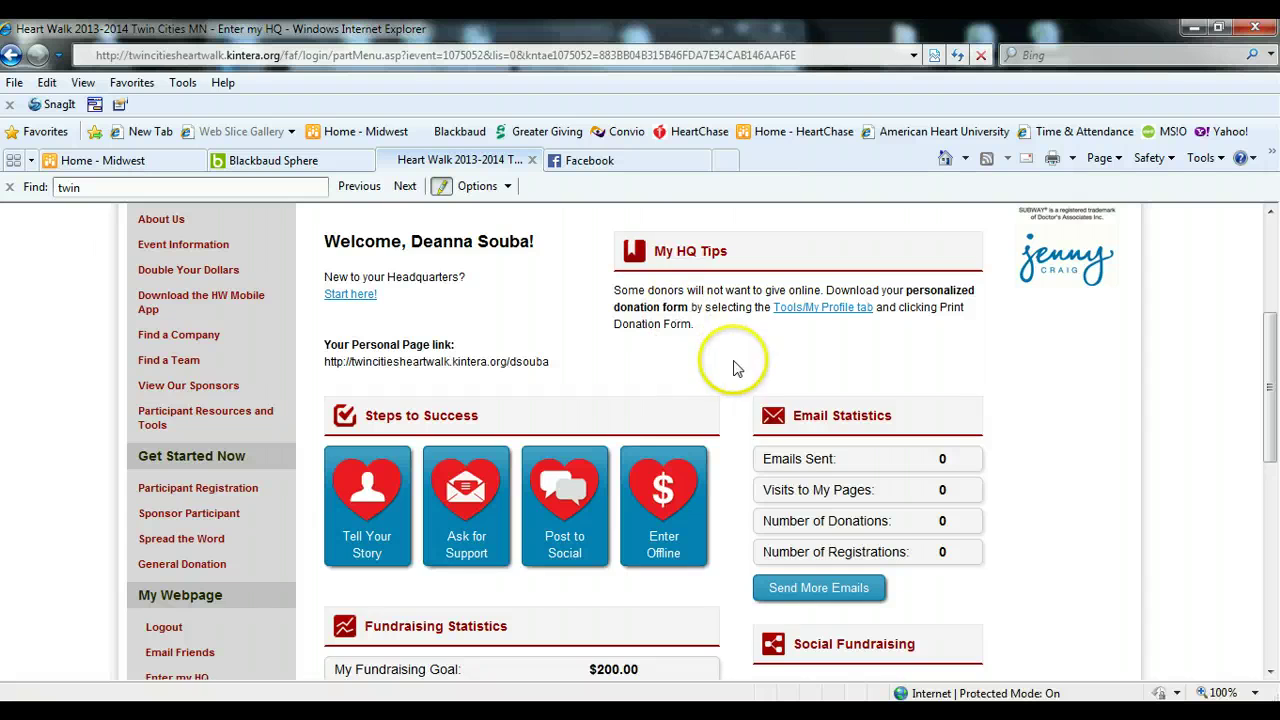
scroll(985, 423, down, 1)
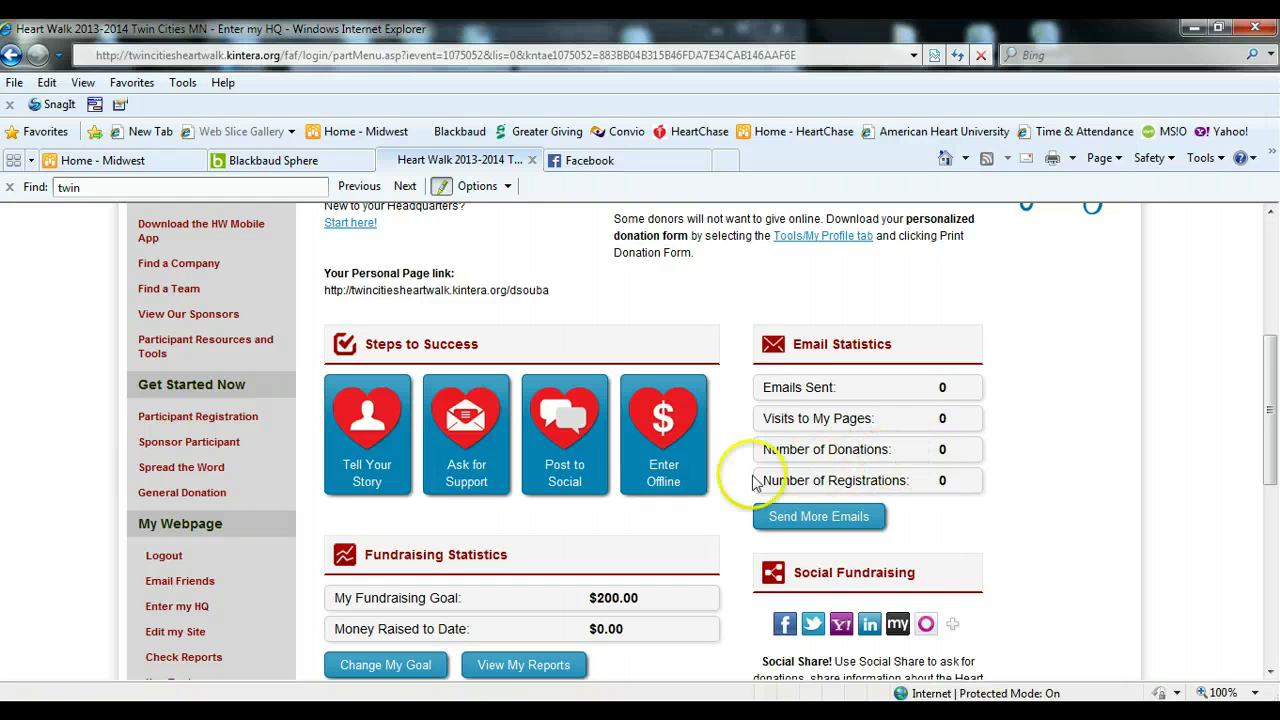
scroll(752, 474, up, 3)
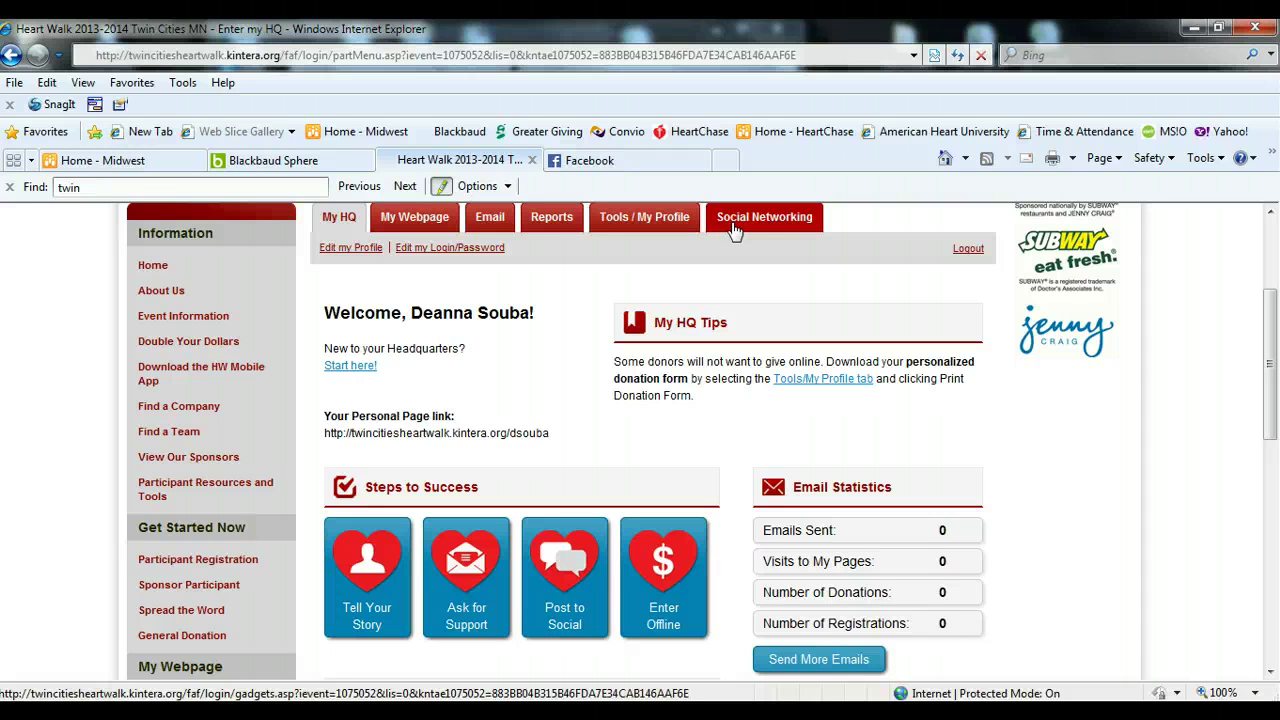
scroll(734, 277, up, 2)
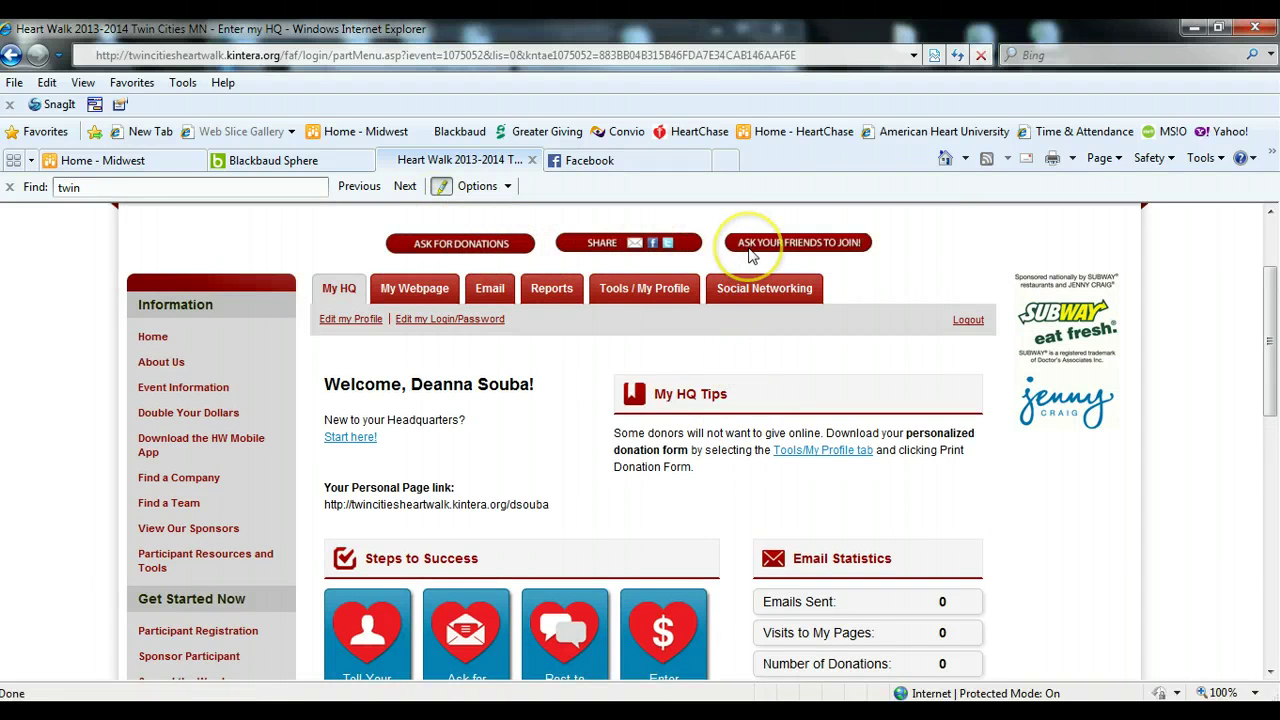
scroll(771, 468, down, 2)
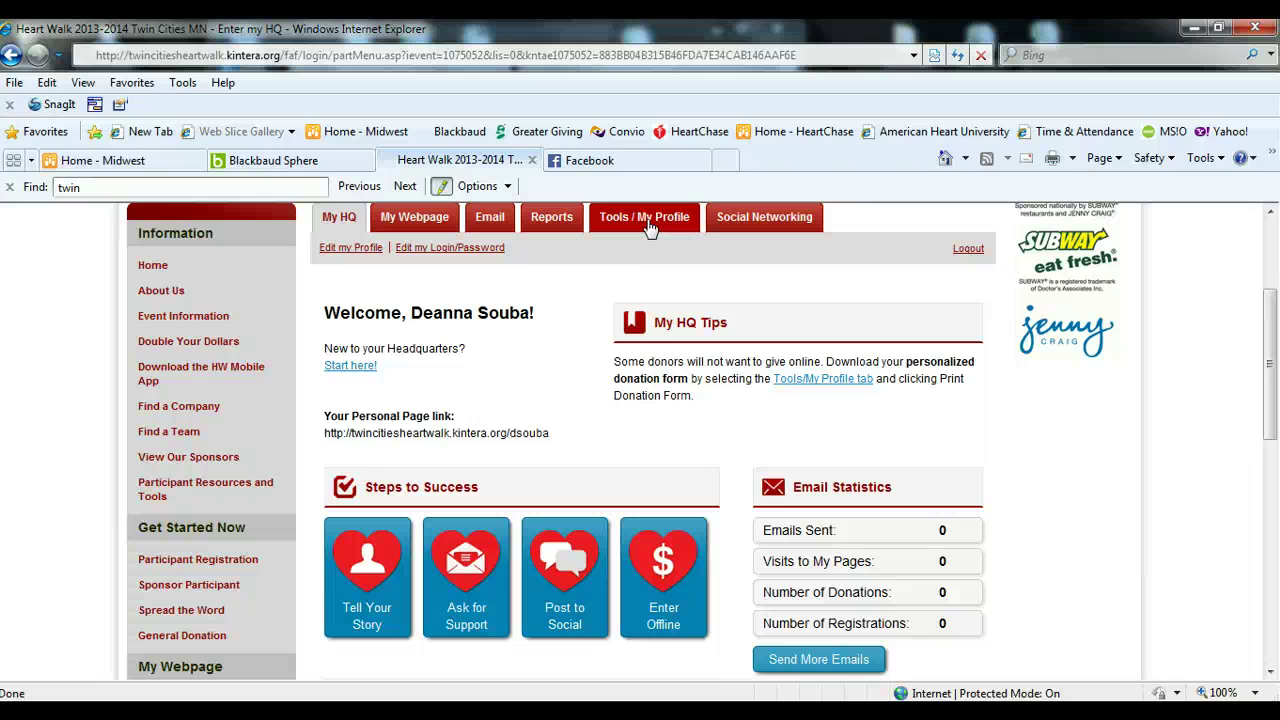
scroll(1043, 551, down, 3)
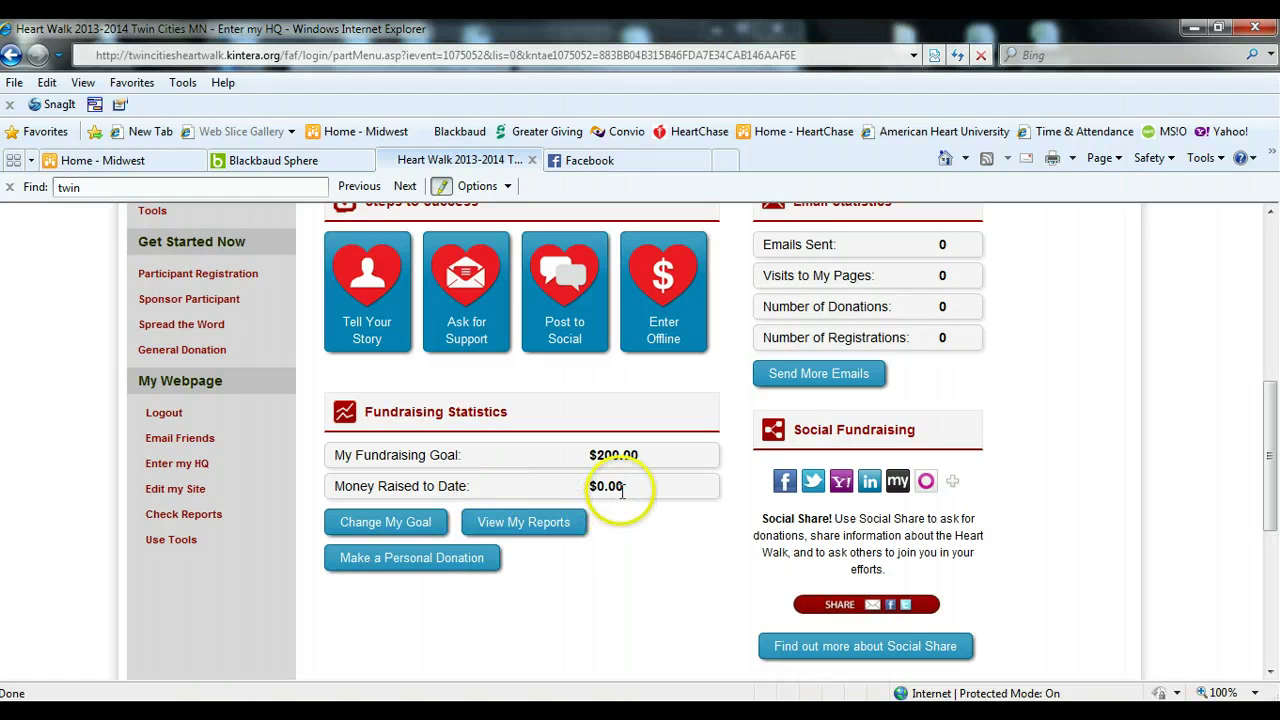
scroll(1005, 588, down, 2)
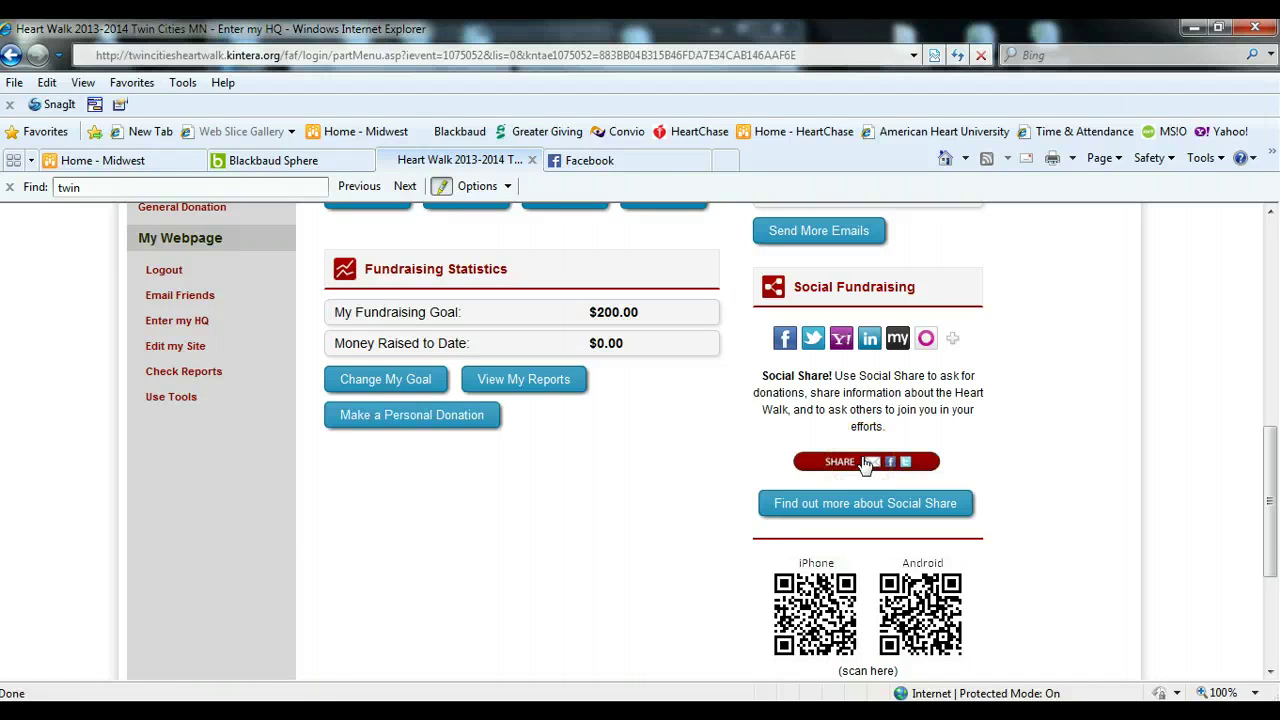
click(865, 463)
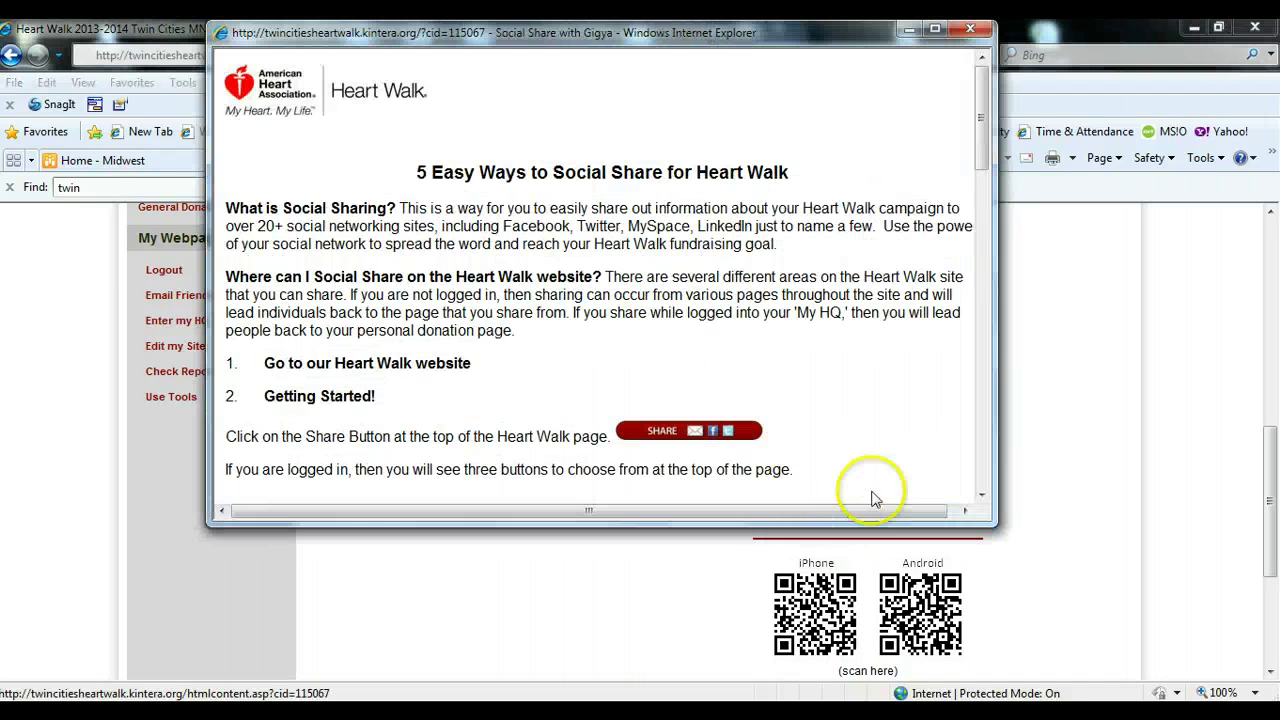
click(935, 29)
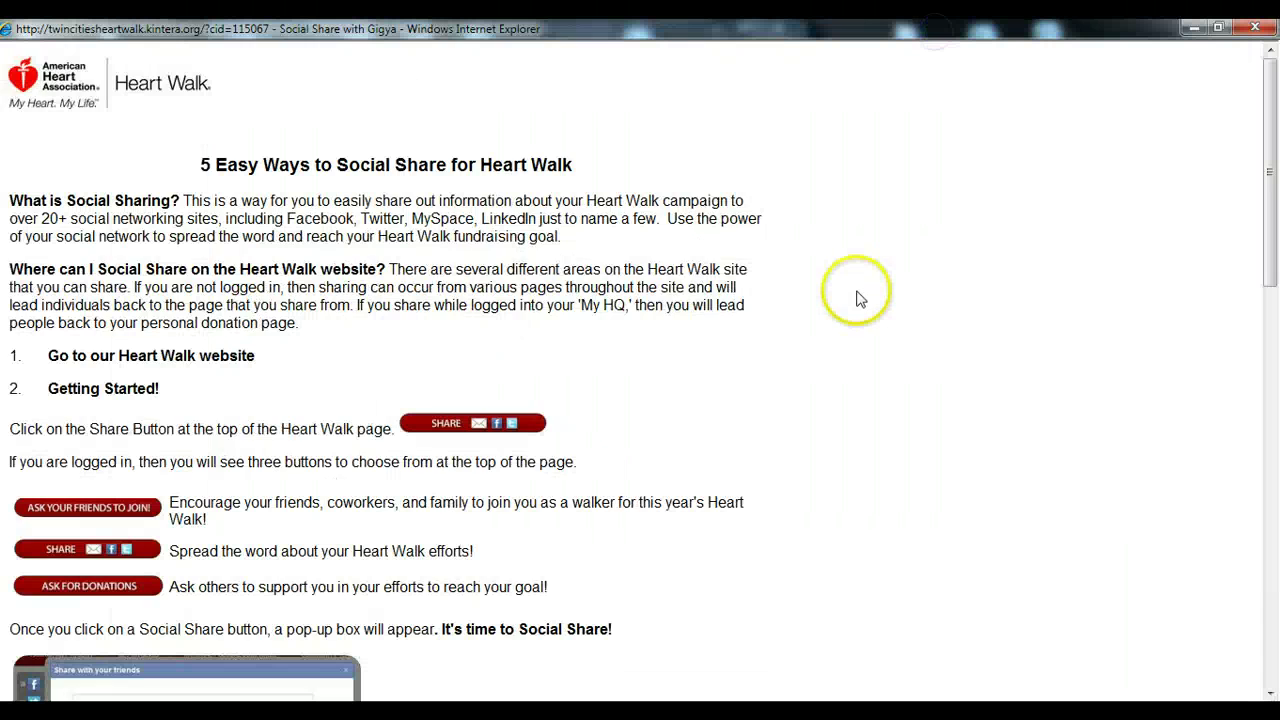
scroll(860, 290, down, 1)
scroll(860, 299, down, 7)
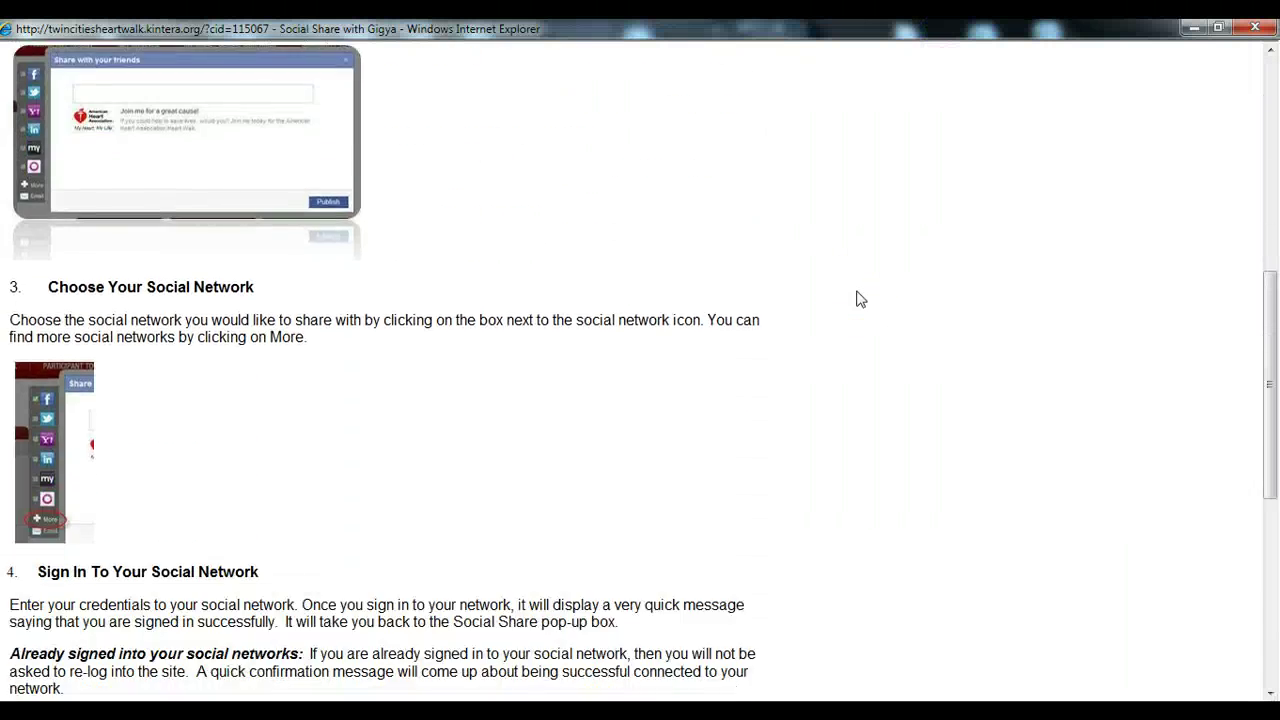
click(1255, 27)
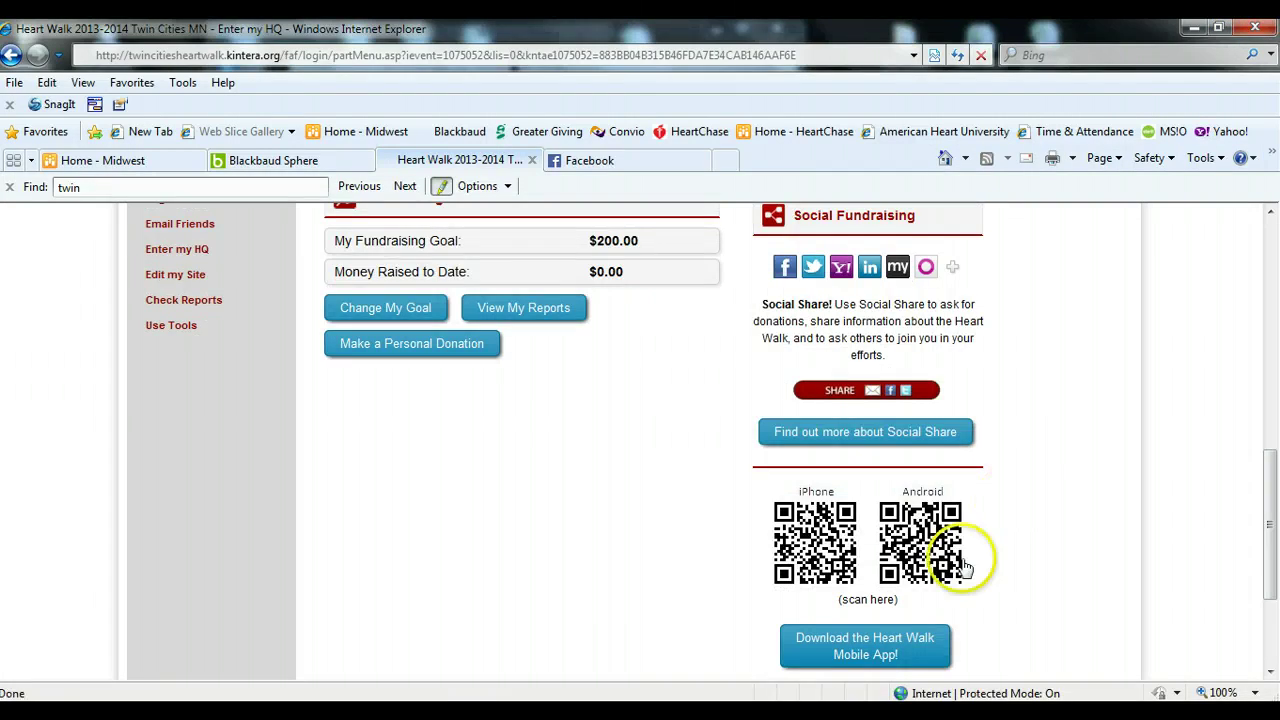
click(887, 652)
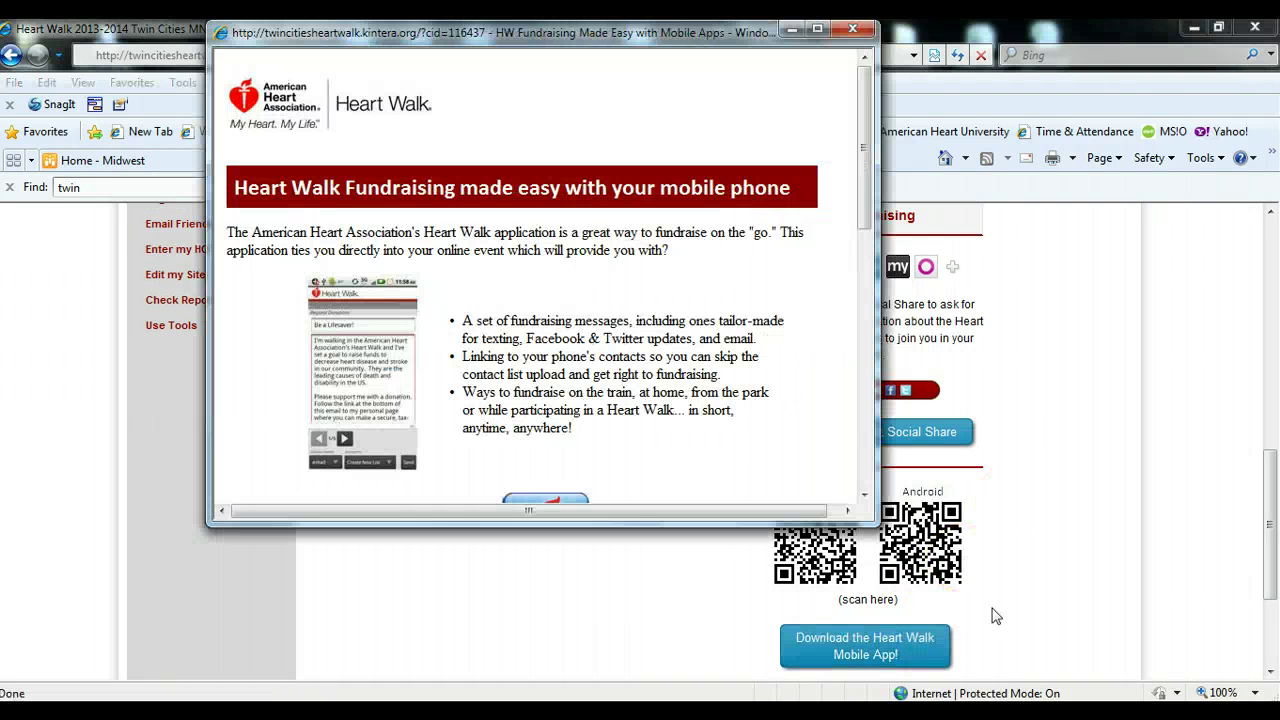
scroll(665, 348, down, 5)
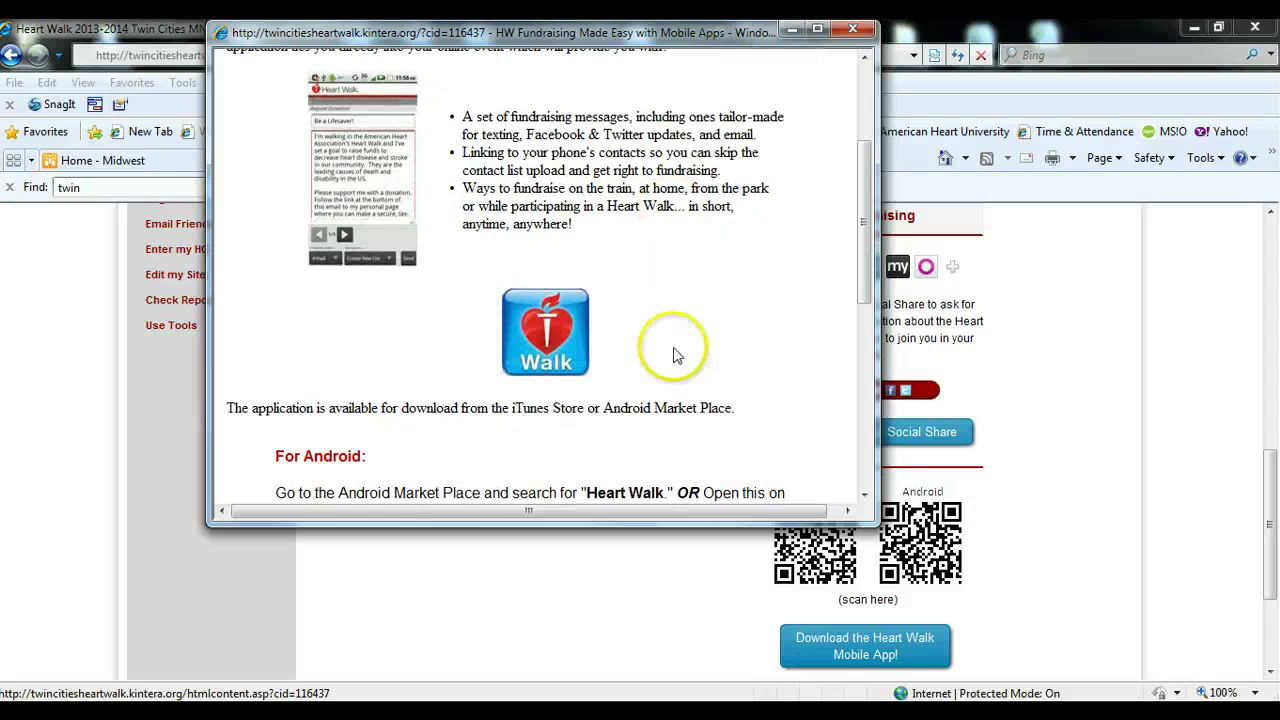
scroll(670, 345, down, 3)
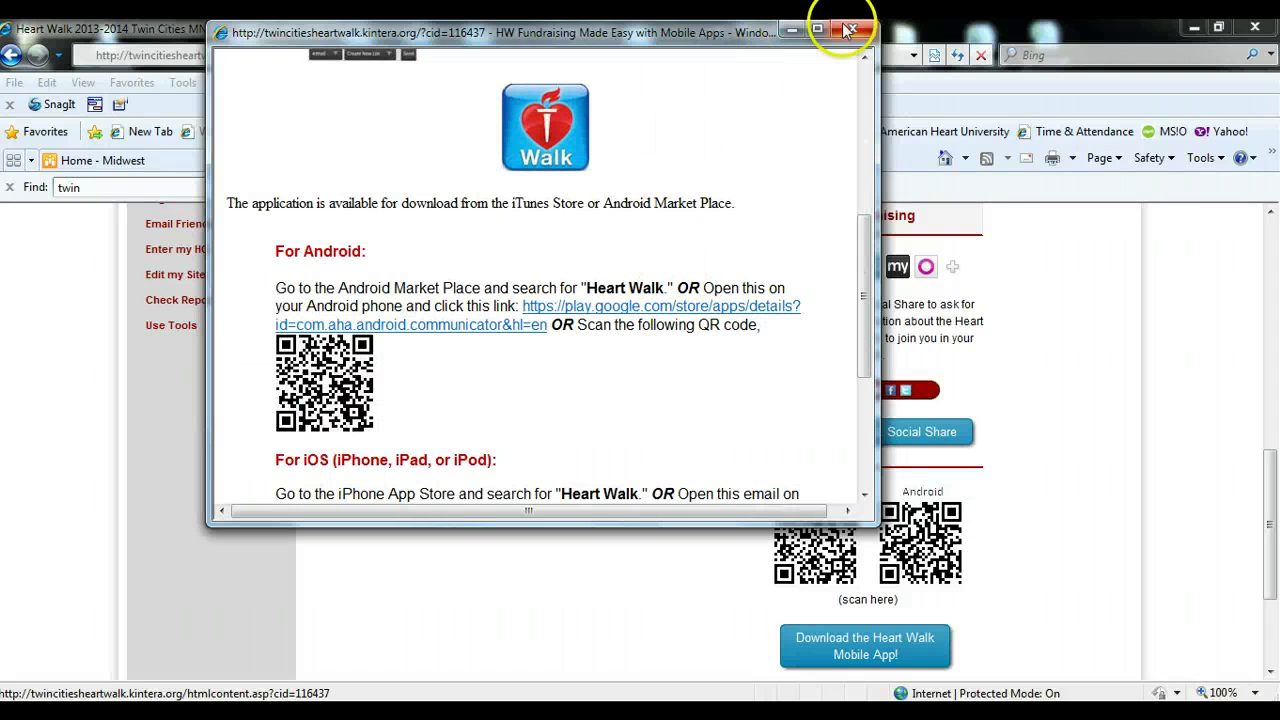
click(853, 32)
scroll(640, 471, up, 3)
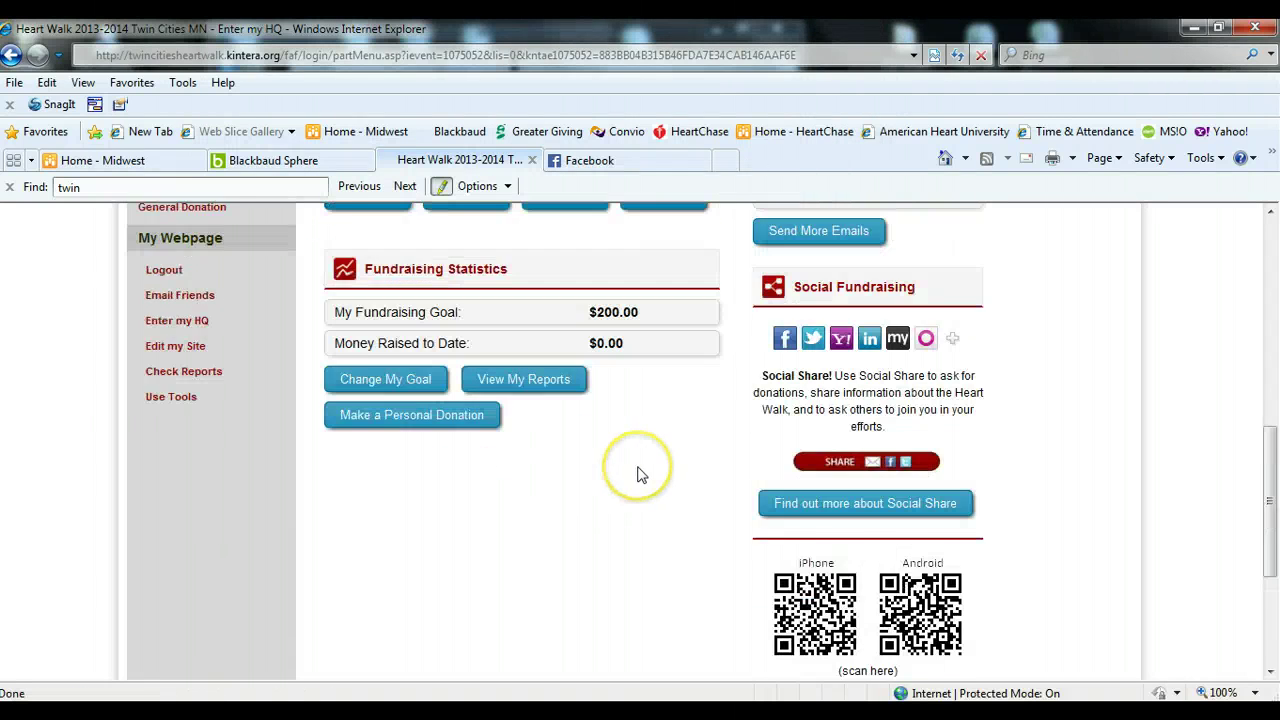
scroll(641, 475, up, 7)
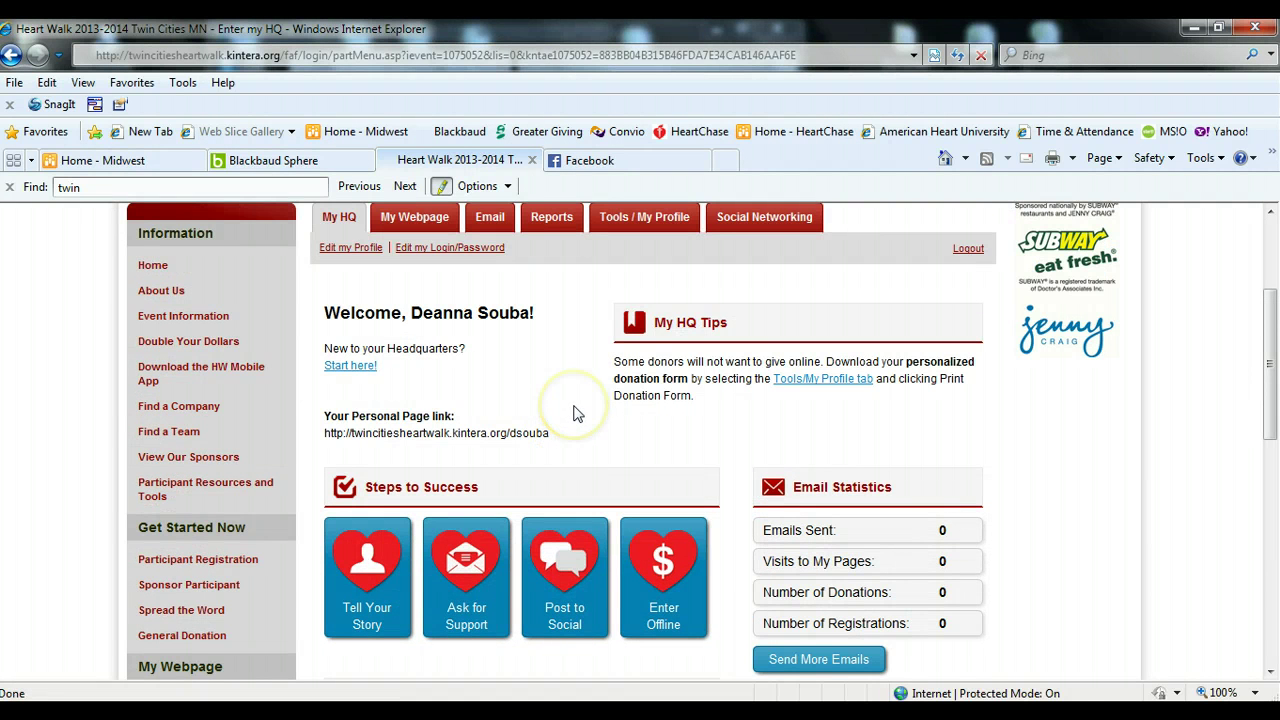
- On the My Webpage tab, switch 'Do you want a Video or Image?' to Video
scroll(577, 413, up, 2)
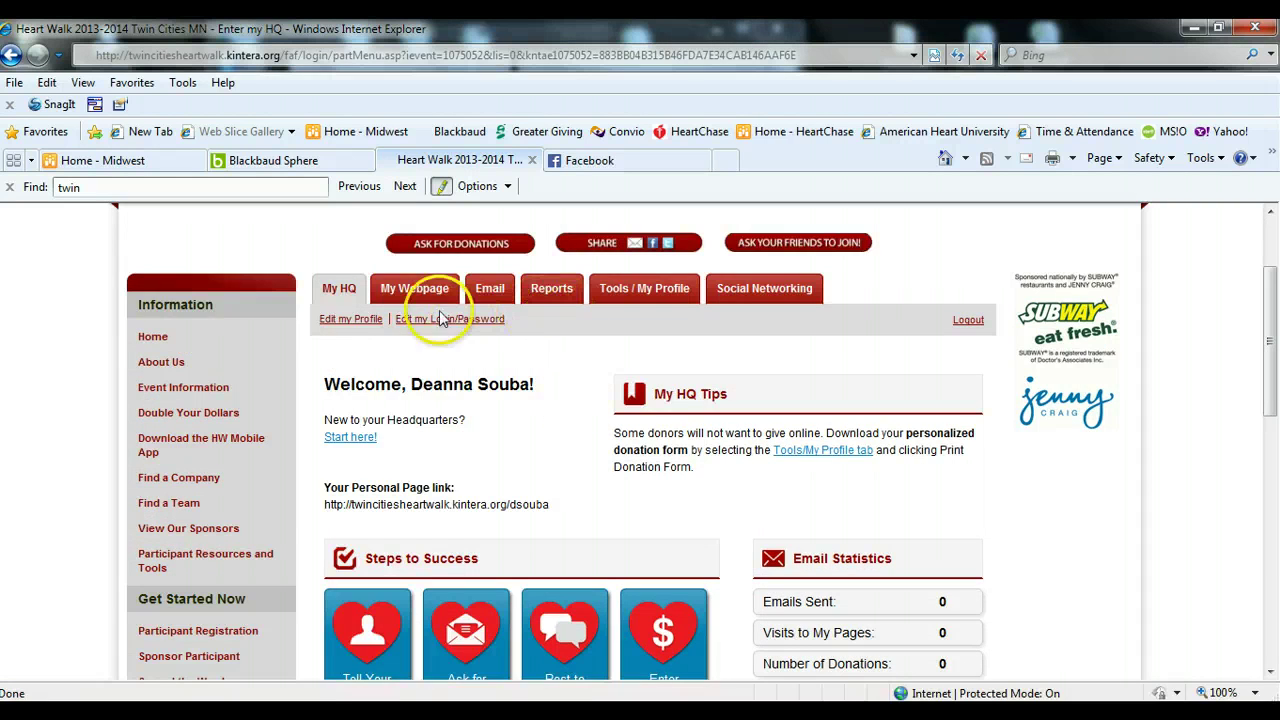
click(414, 289)
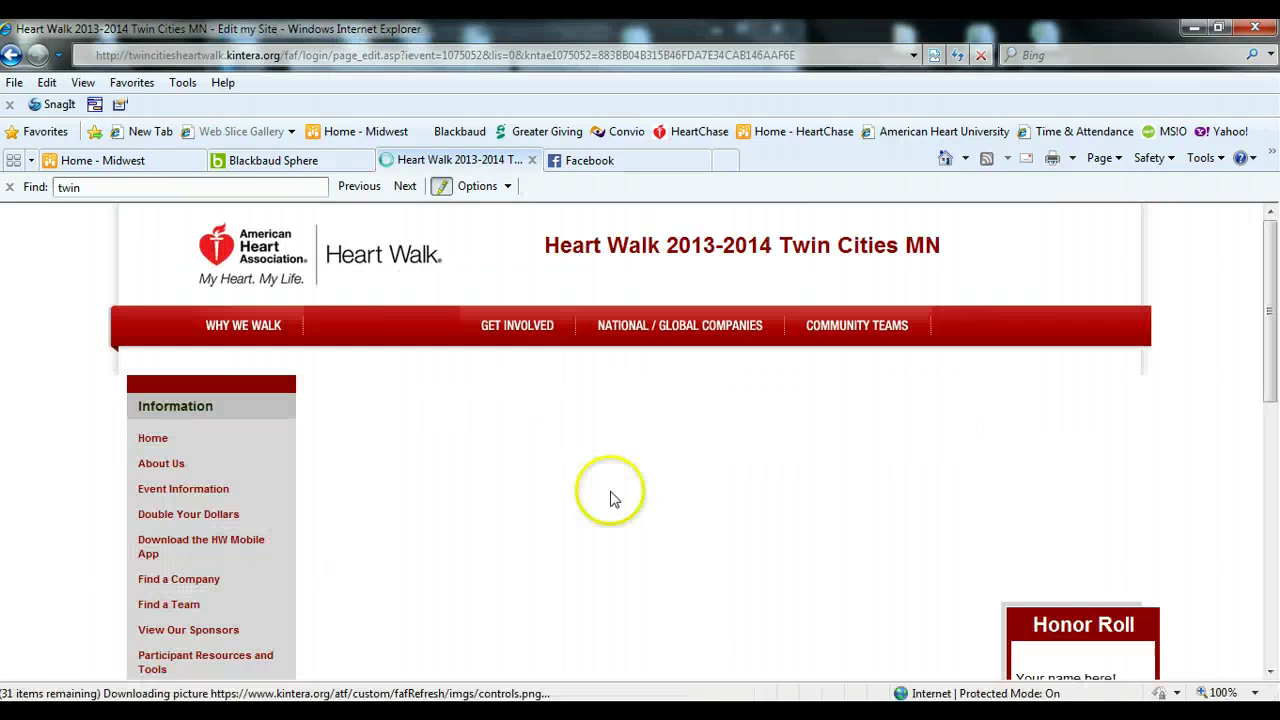
scroll(900, 568, down, 5)
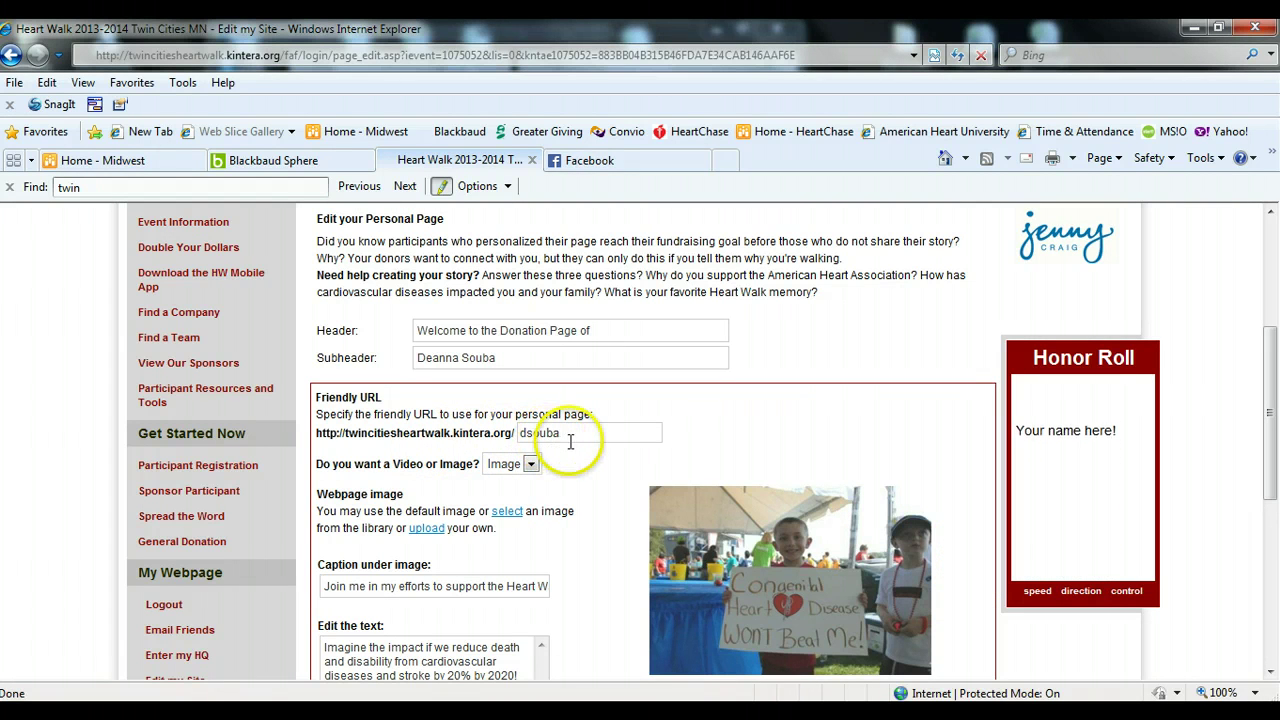
click(530, 466)
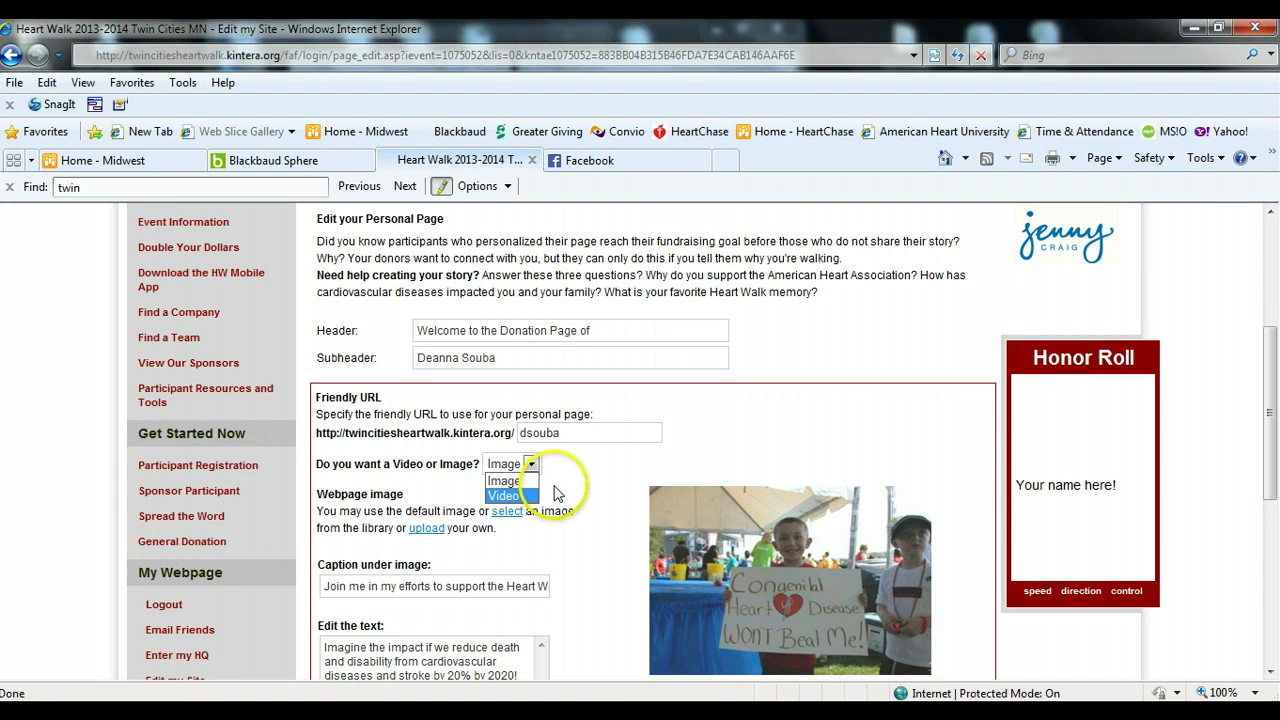
click(527, 497)
click(512, 463)
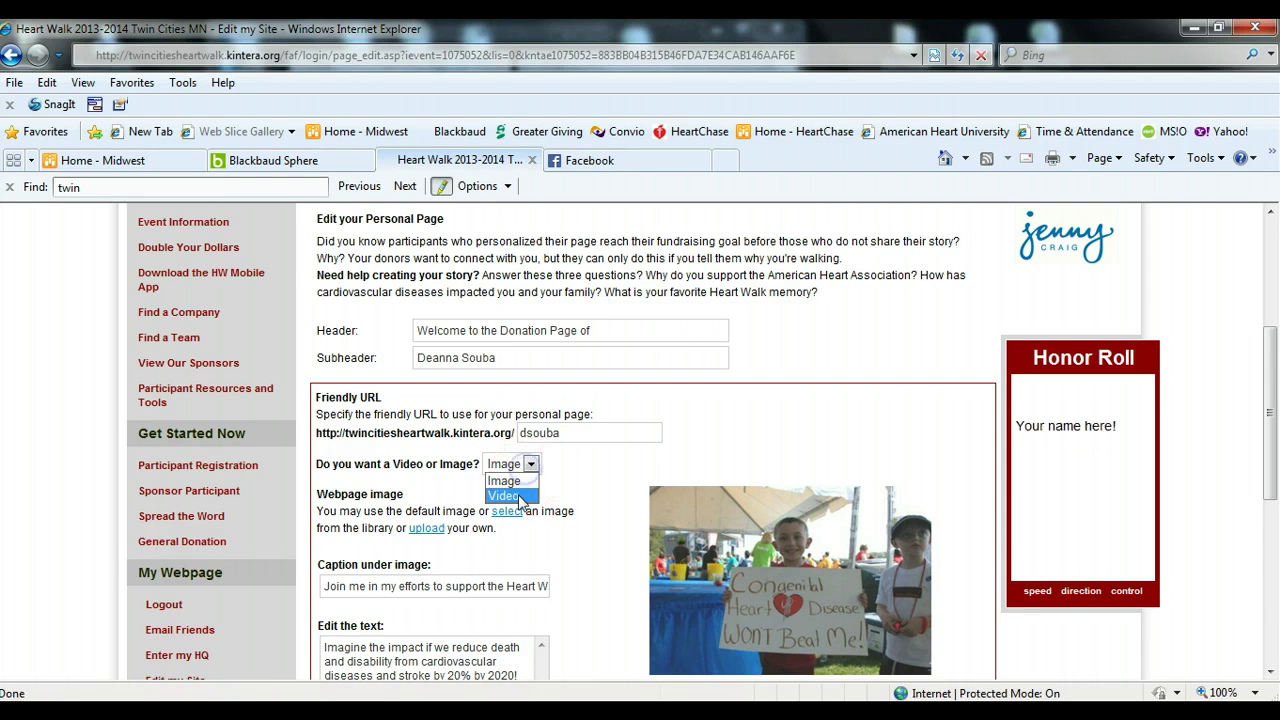
click(505, 497)
- Open the standard video library to choose a video
scroll(519, 524, down, 3)
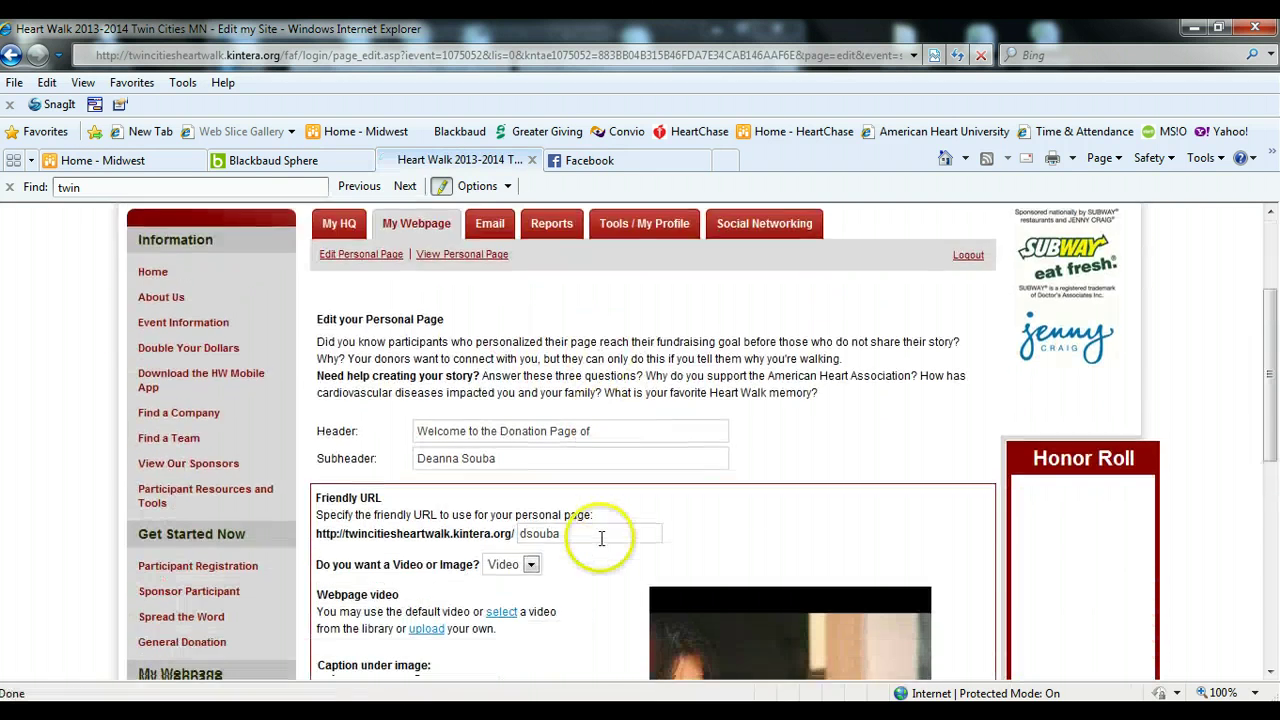
click(510, 514)
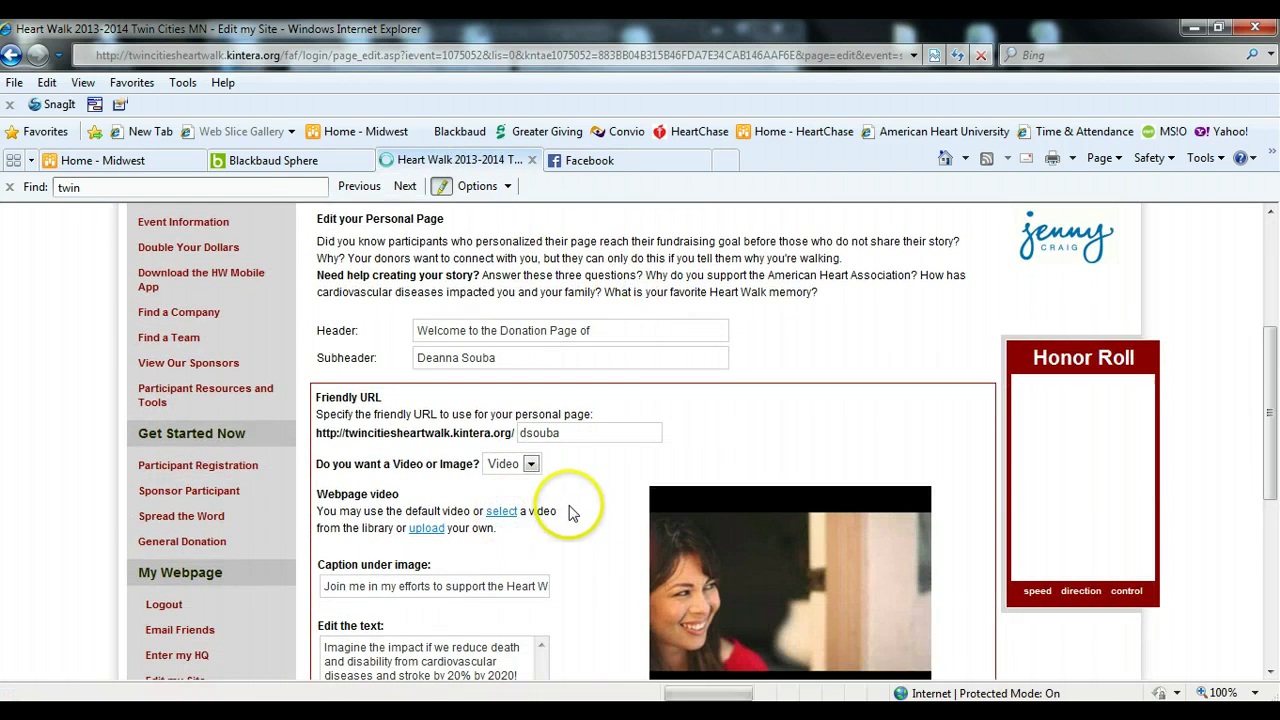
scroll(573, 512, down, 3)
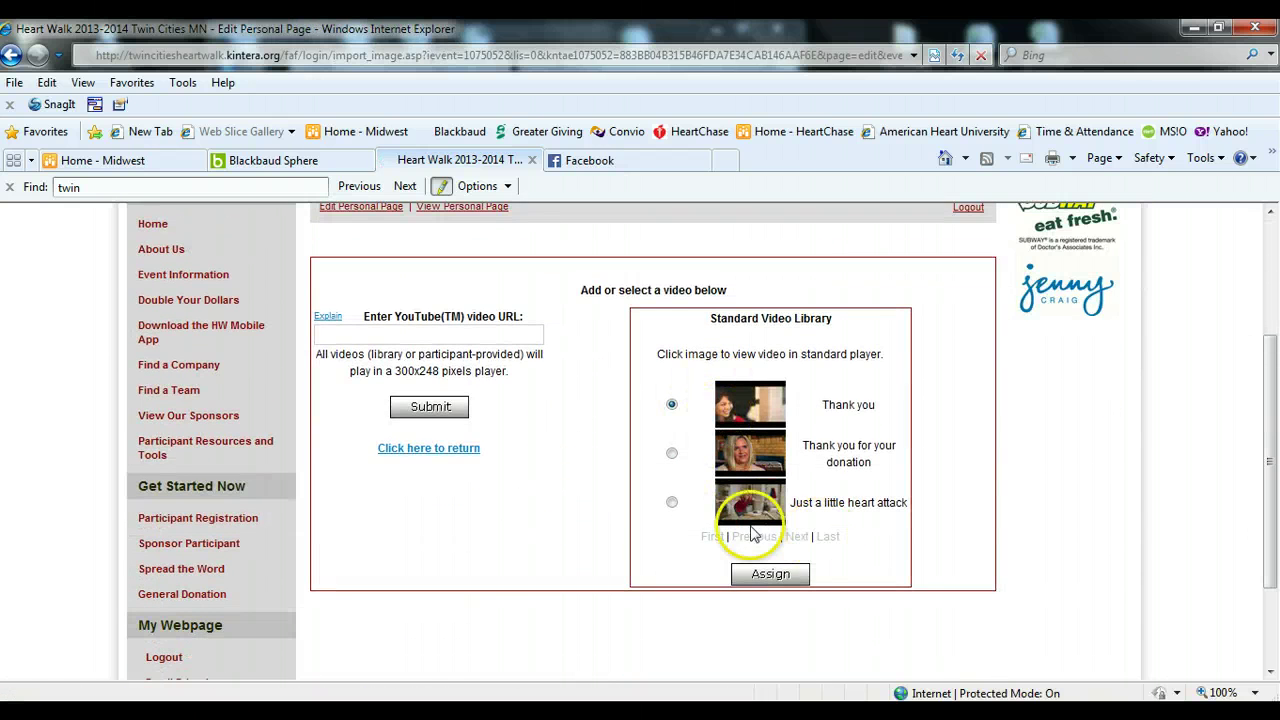
- Return to Edit Personal Page and open the image library
scroll(620, 530, up, 1)
scroll(620, 530, up, 1)
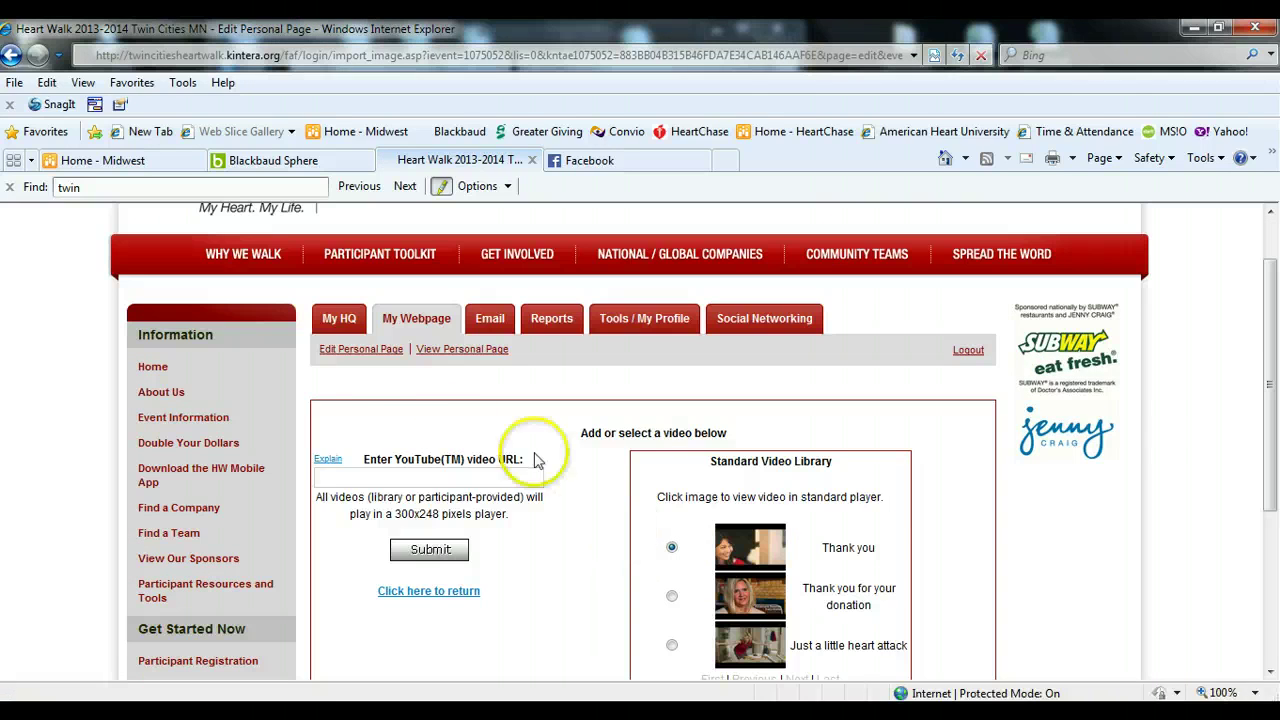
click(366, 347)
scroll(523, 503, down, 4)
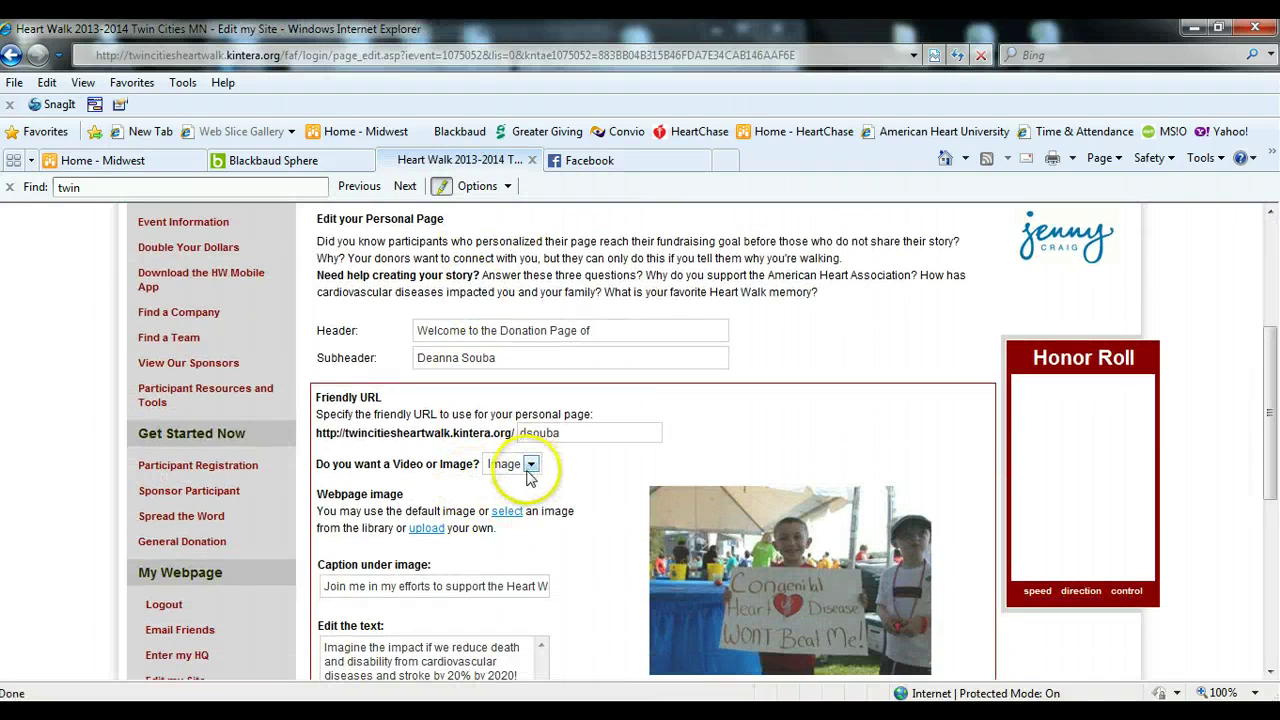
click(507, 511)
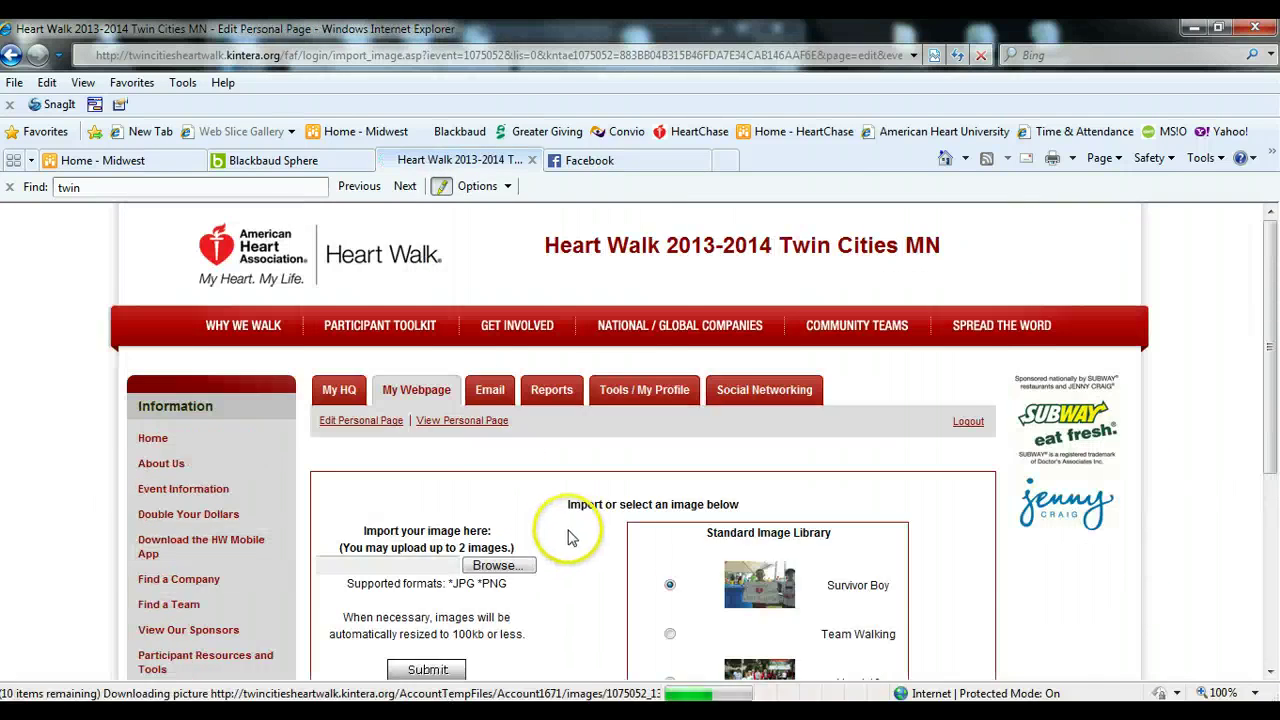
scroll(608, 537, down, 3)
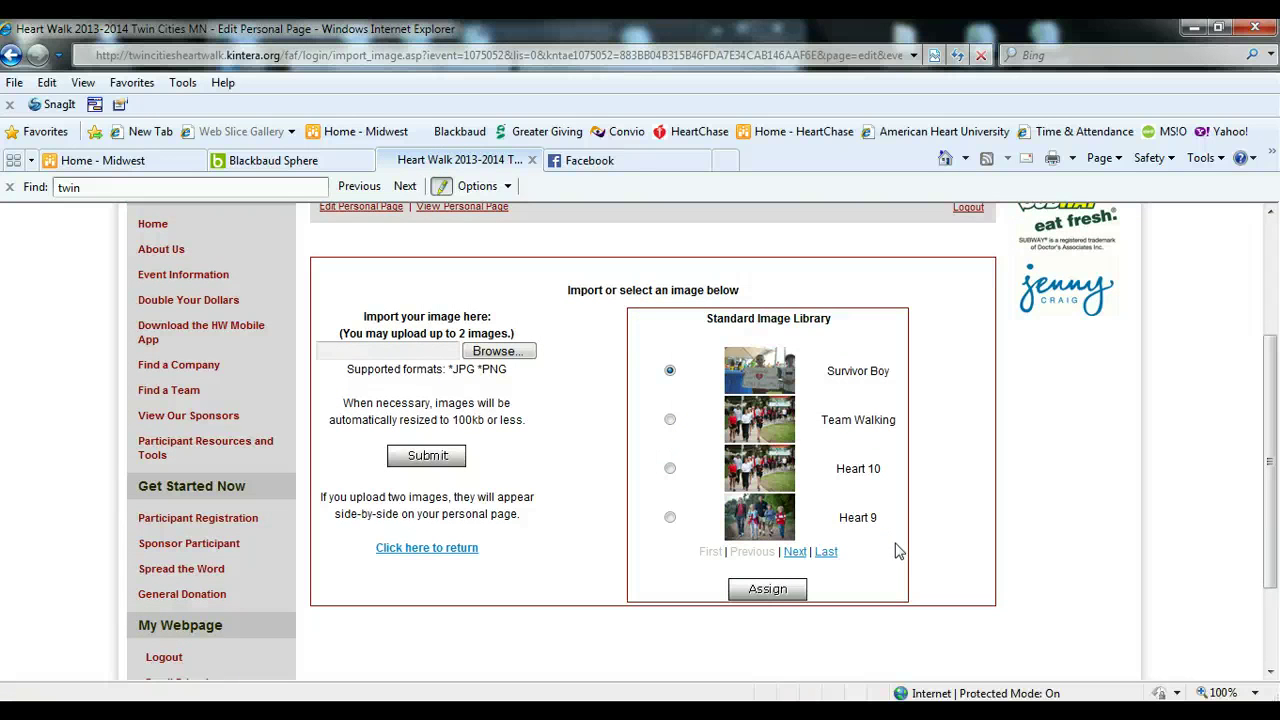
- Browse for an upload file, cancel it, submit the image form, and return to the editor
click(515, 351)
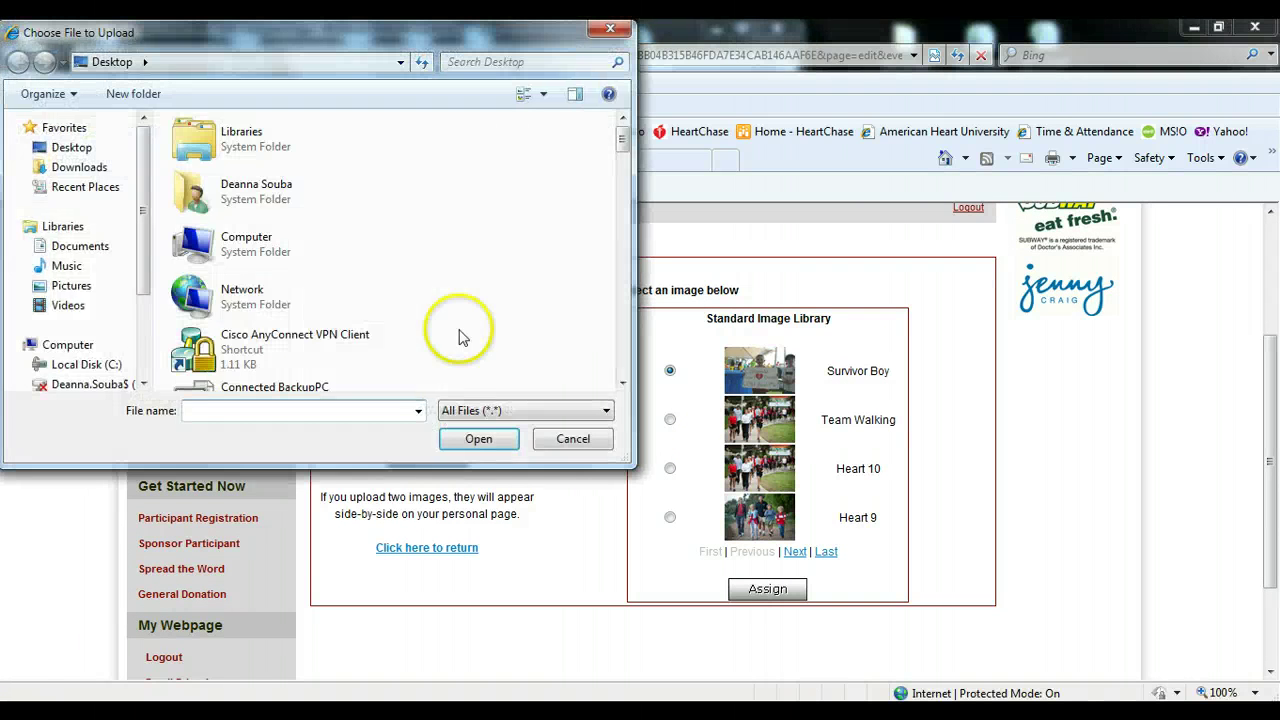
click(82, 286)
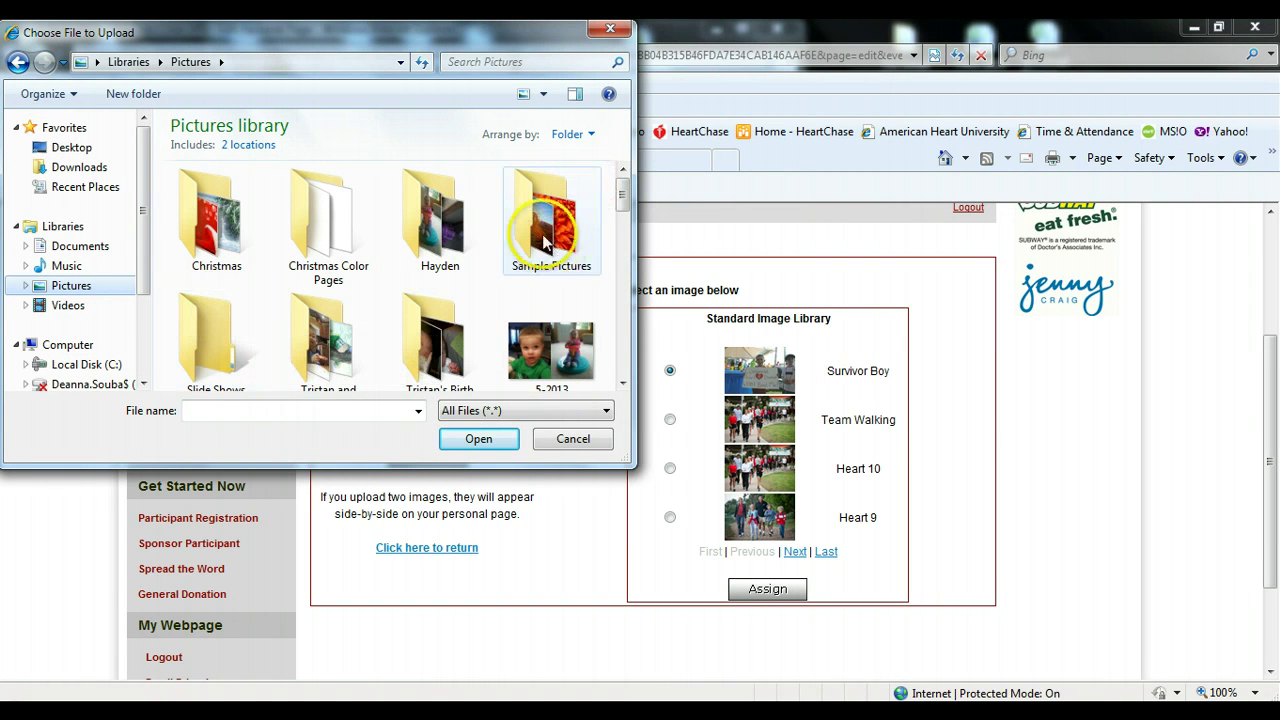
click(571, 439)
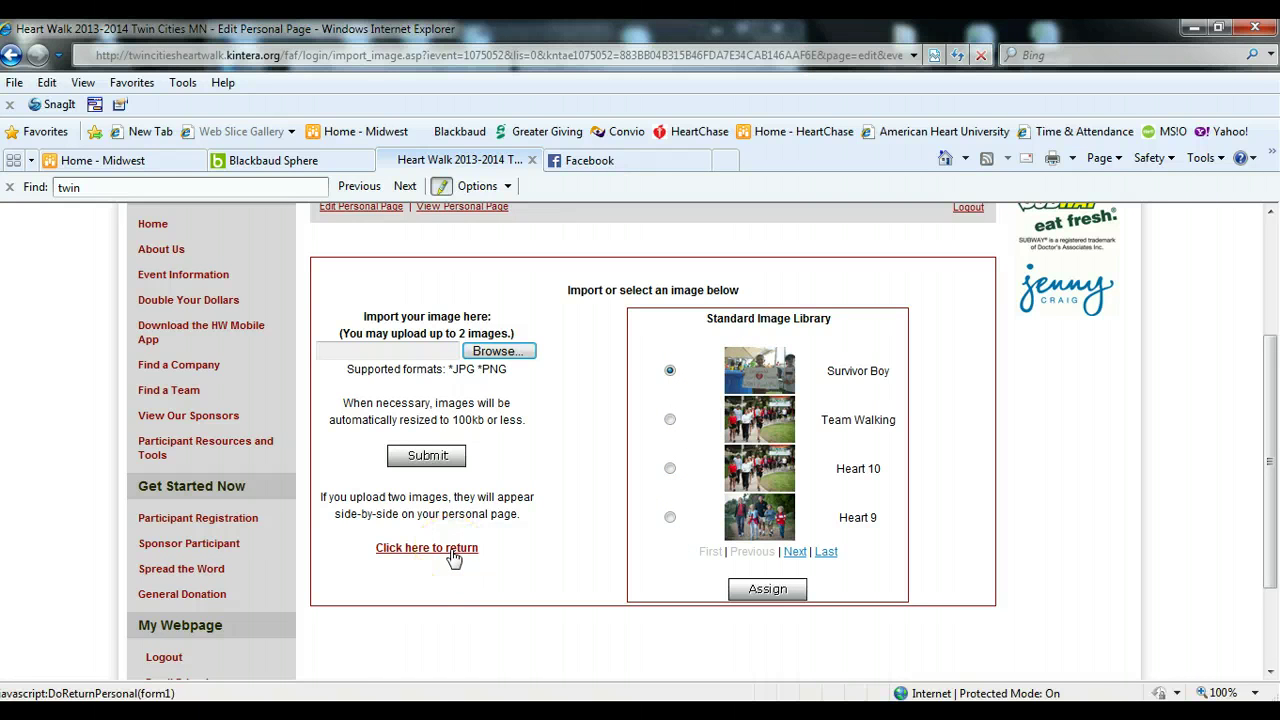
click(425, 457)
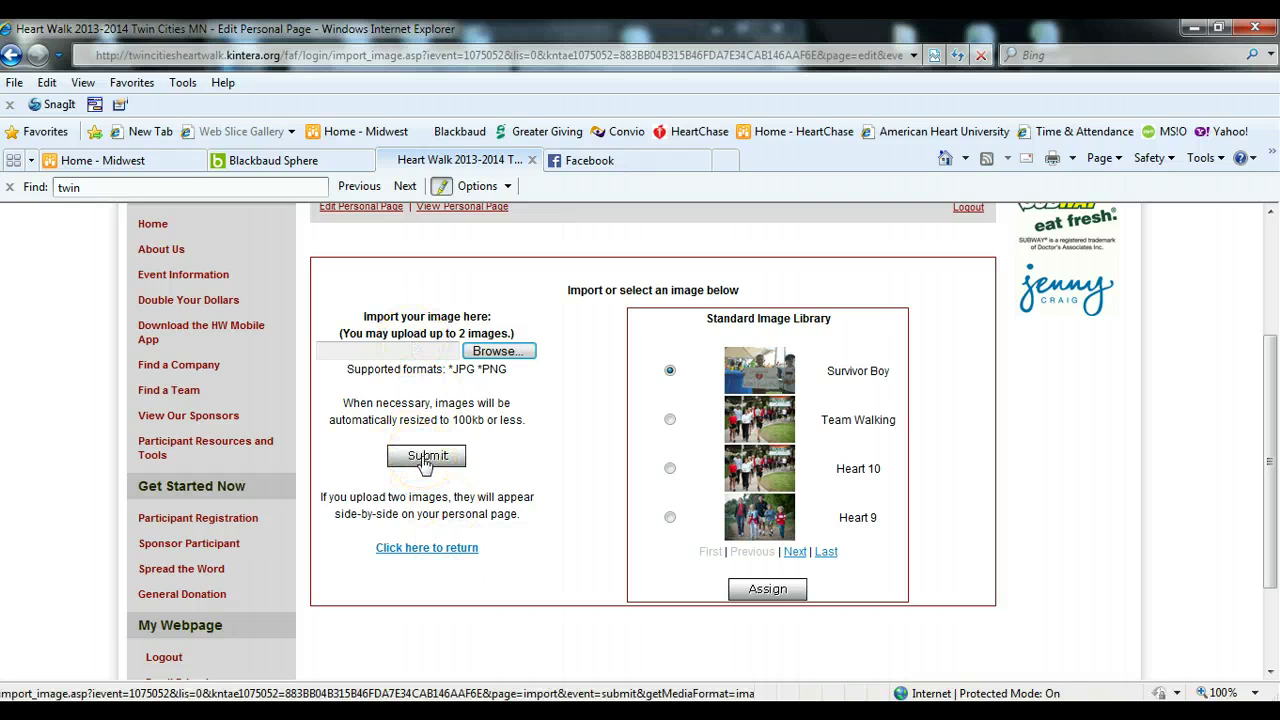
click(437, 547)
scroll(540, 530, down, 5)
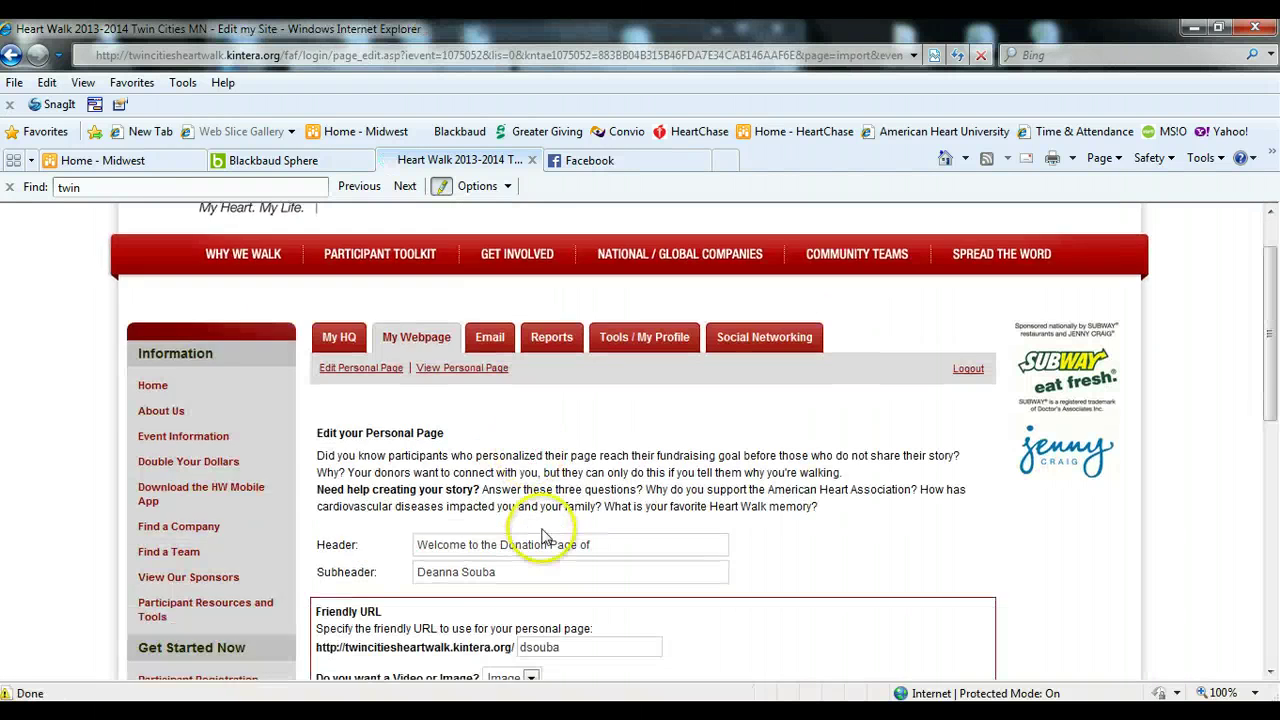
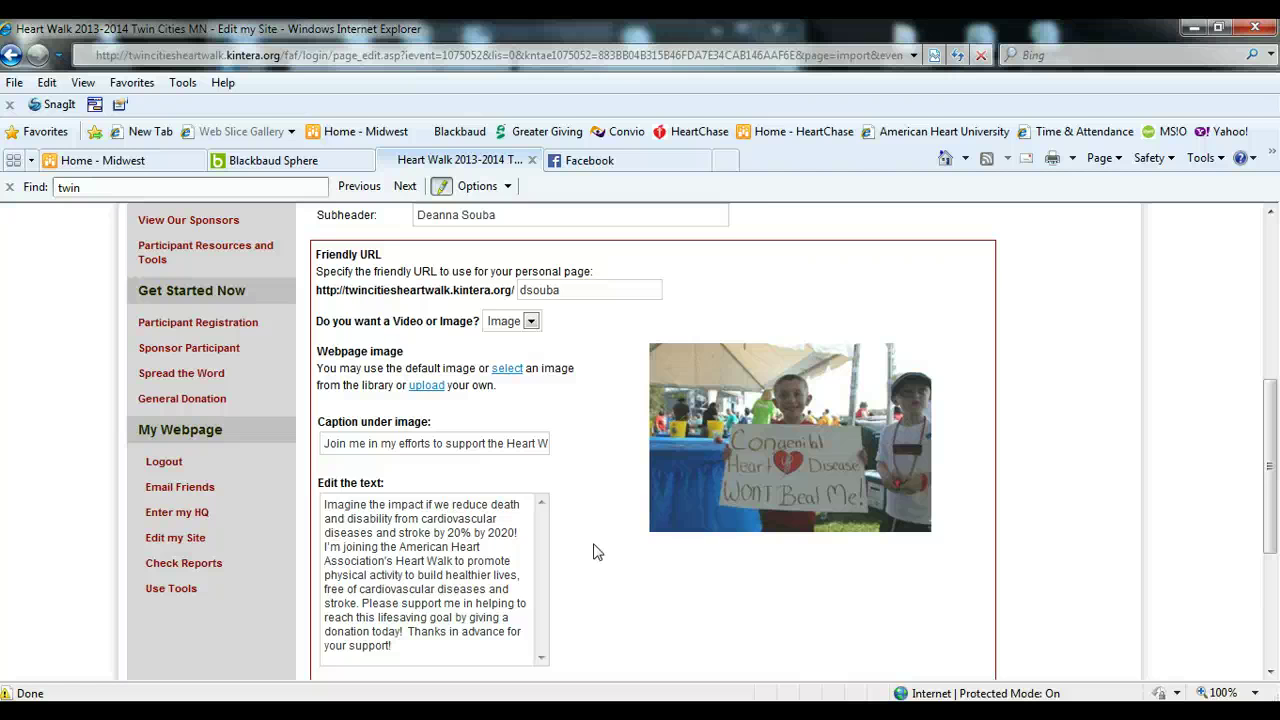
- Submit the Edit my Site form to save the new photo, caption and appeal text
scroll(566, 551, down, 3)
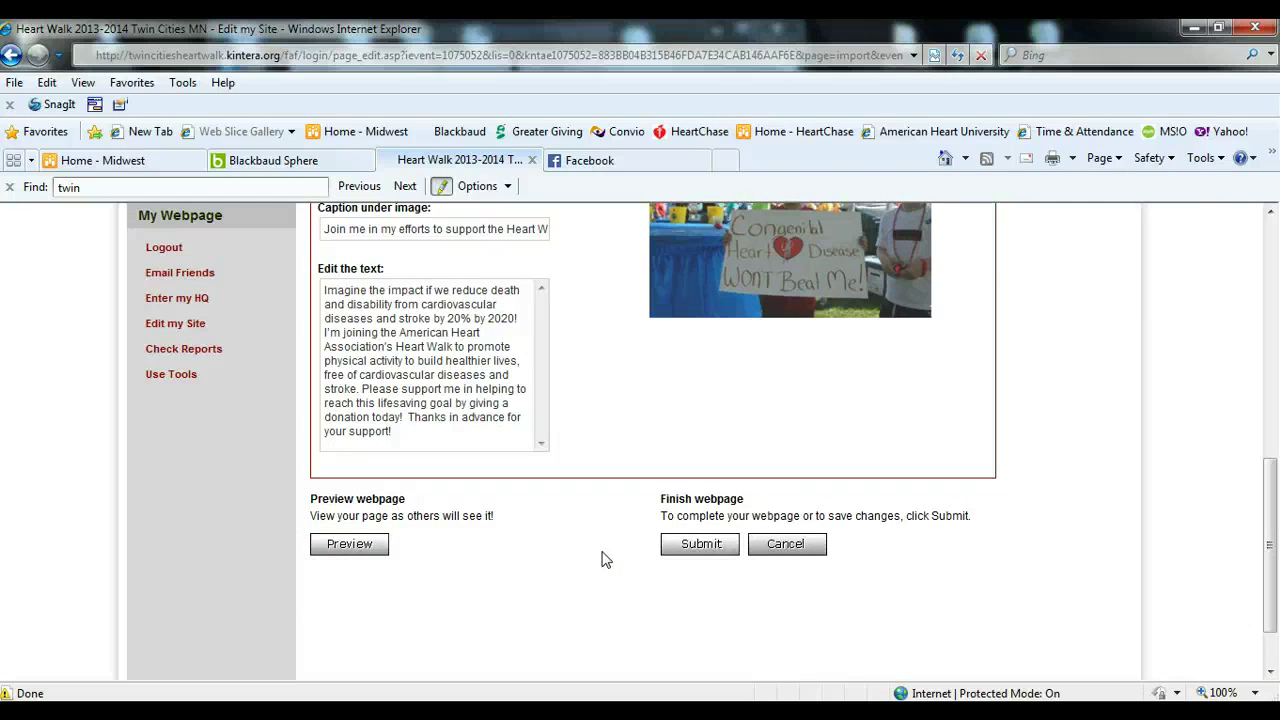
click(715, 553)
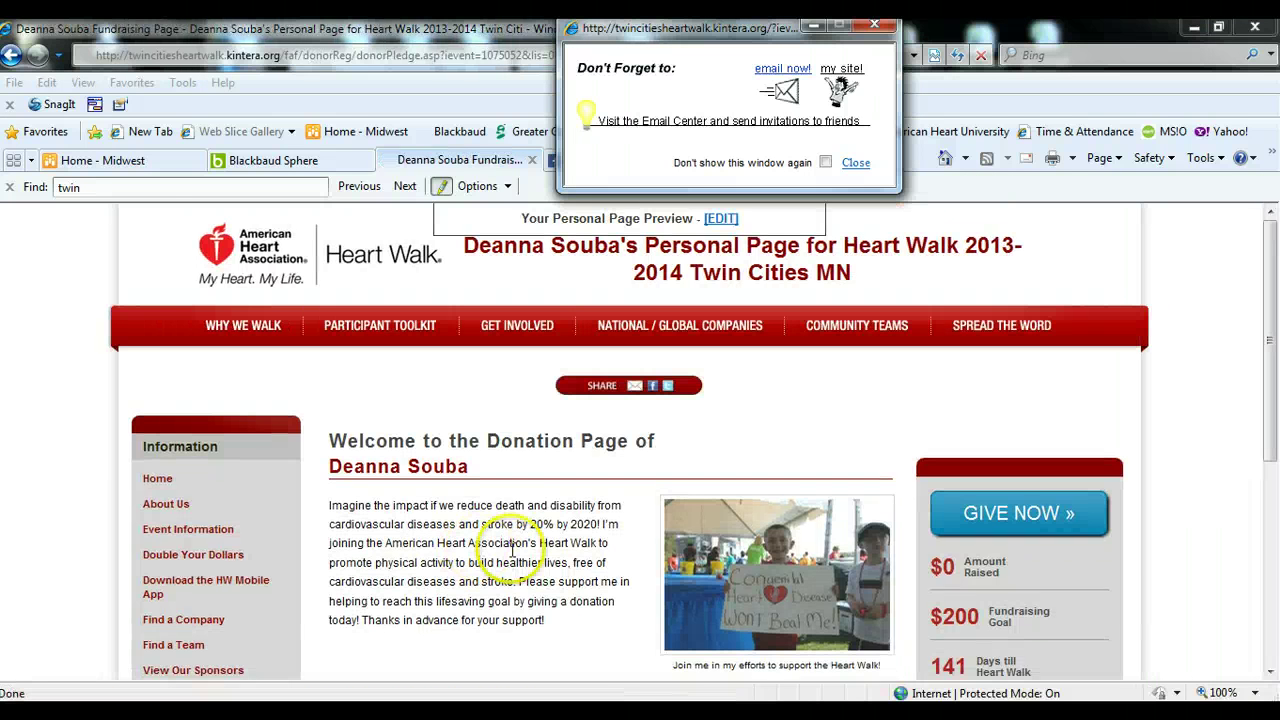
- Review the donation page preview, then return to Edit my Site via EDIT
click(590, 592)
scroll(600, 590, down, 3)
scroll(600, 590, down, 1)
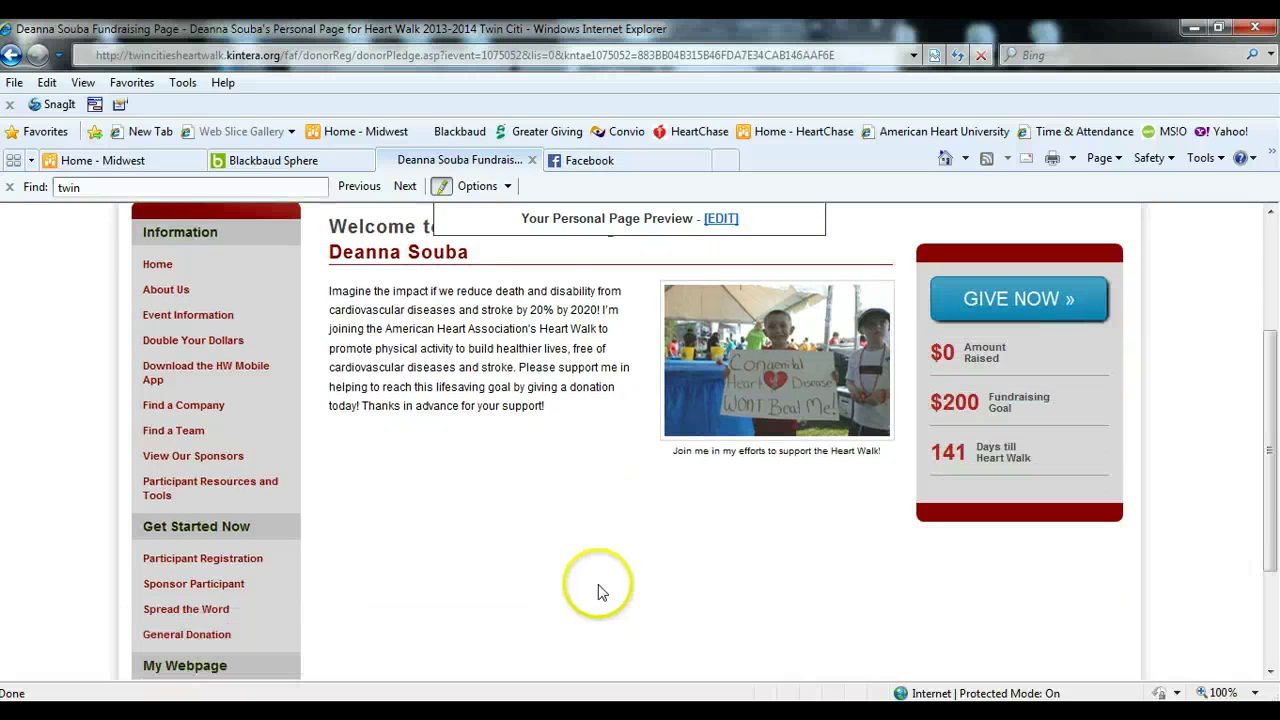
scroll(597, 585, up, 3)
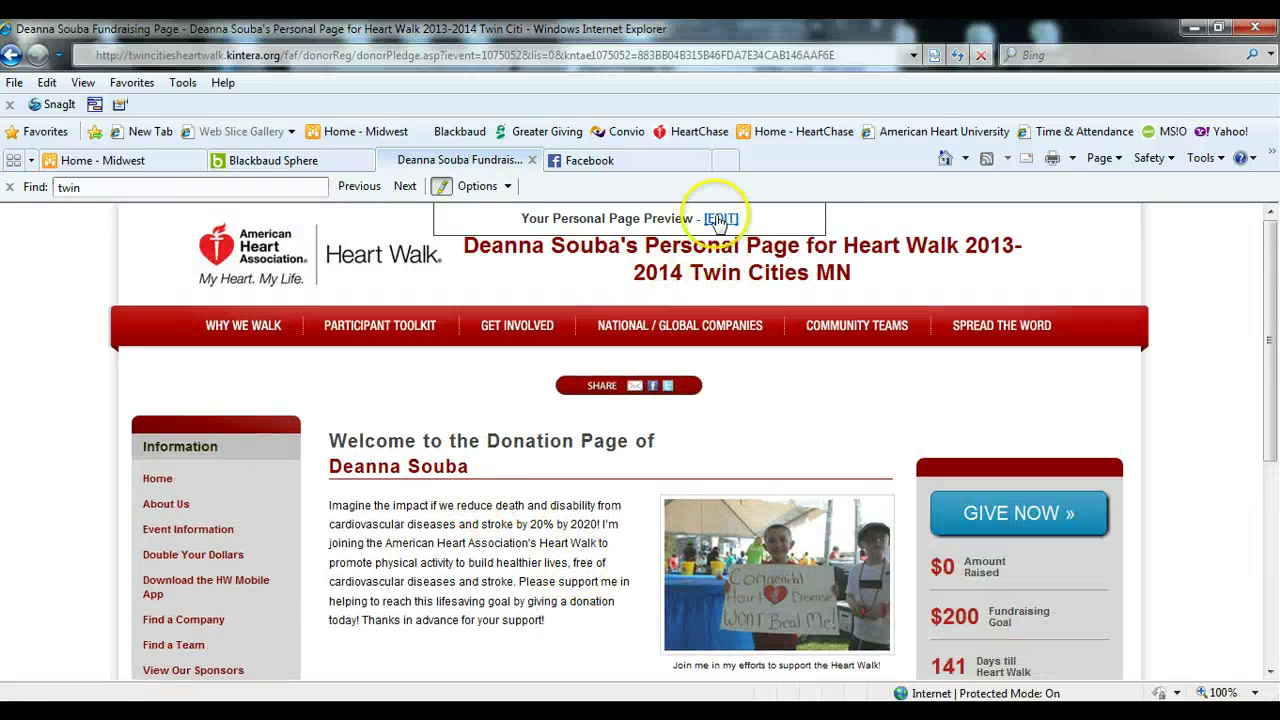
click(718, 220)
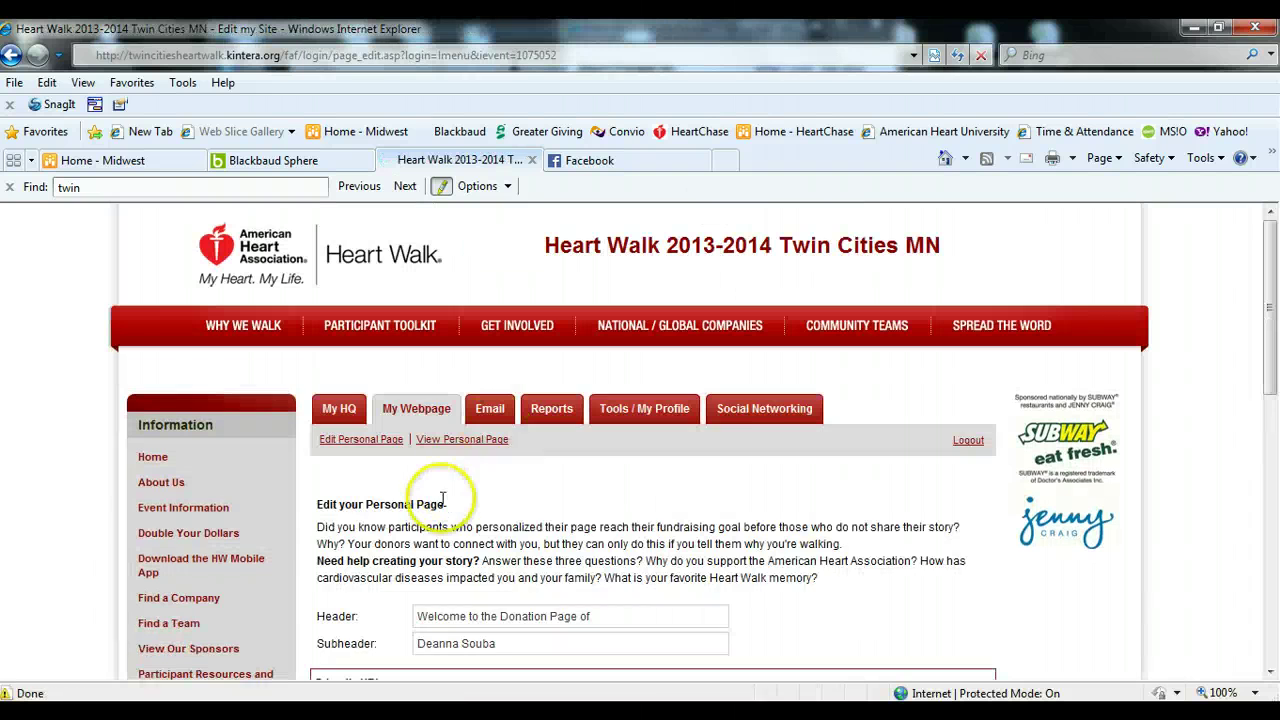
scroll(390, 497, down, 1)
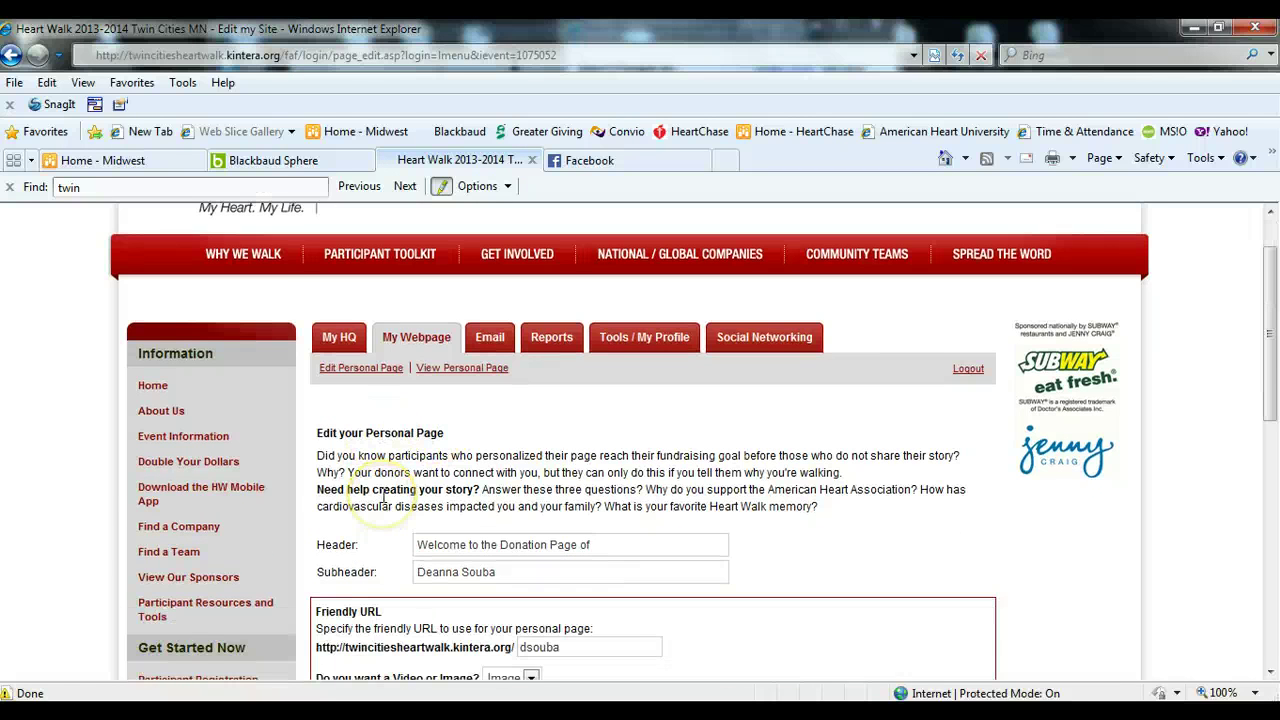
scroll(383, 497, down, 1)
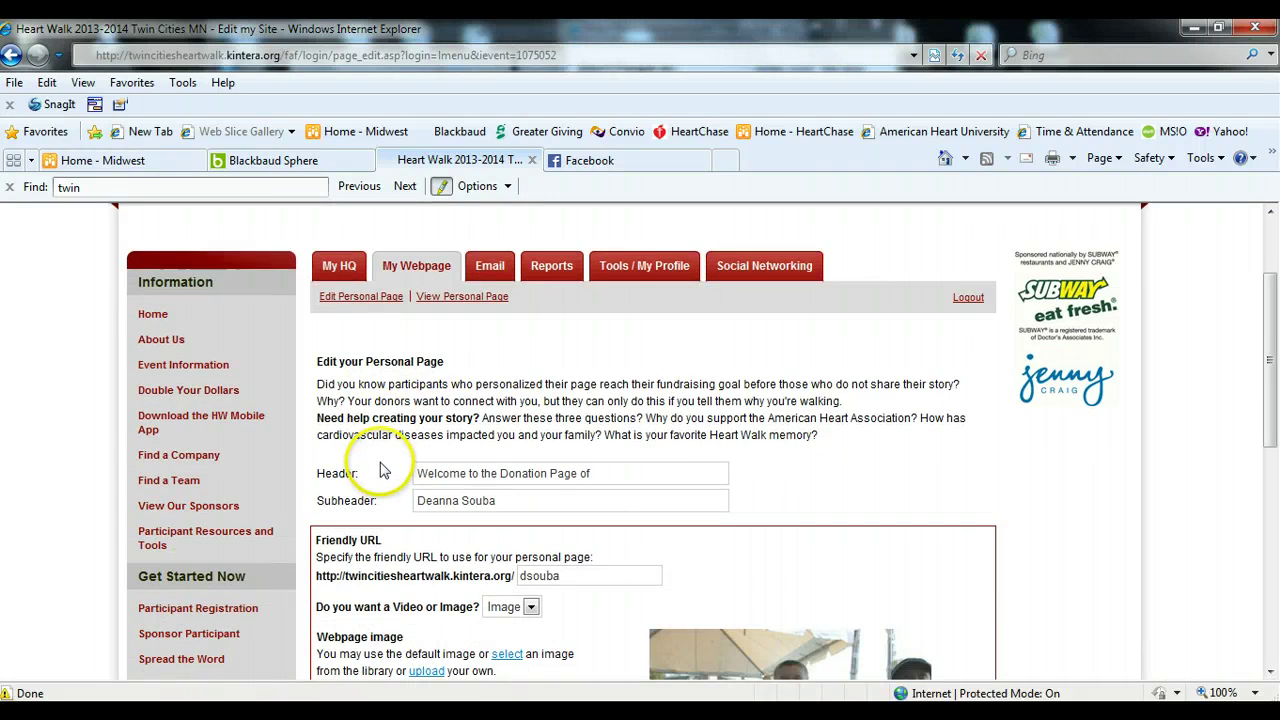
scroll(383, 497, up, 1)
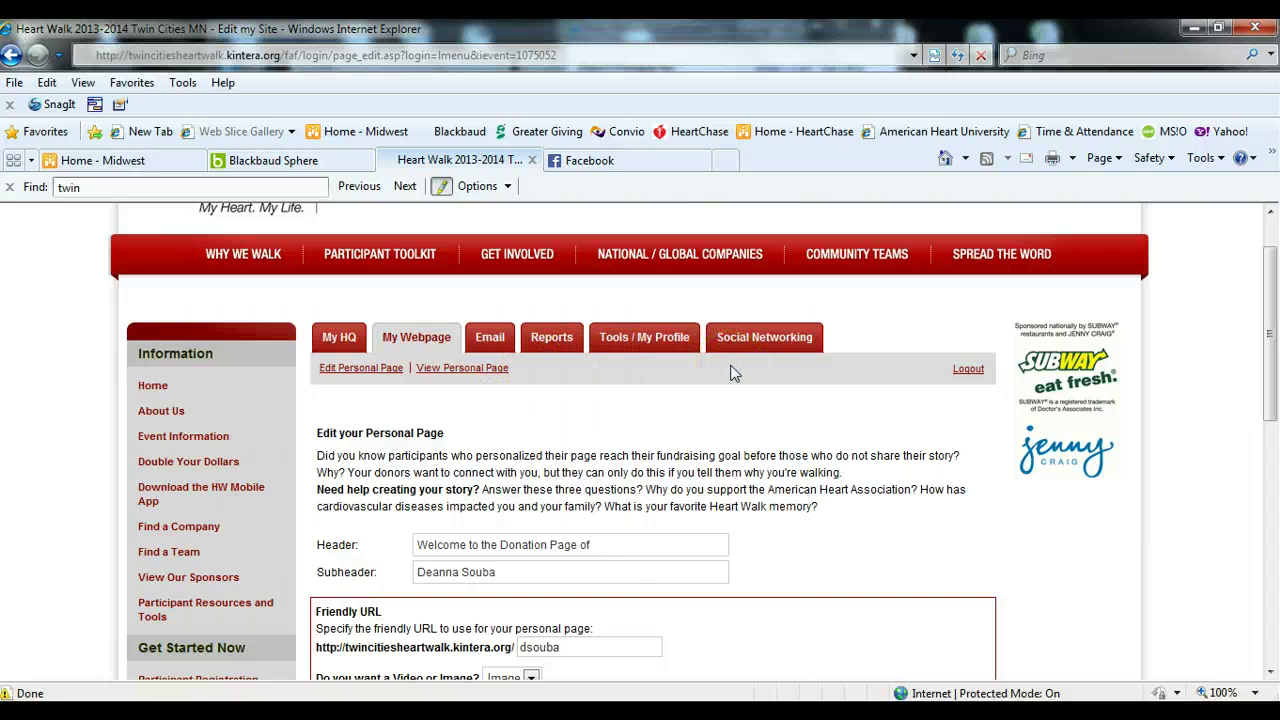
- Go to the Email tab and look over the Email Center introduction and compose form
click(490, 338)
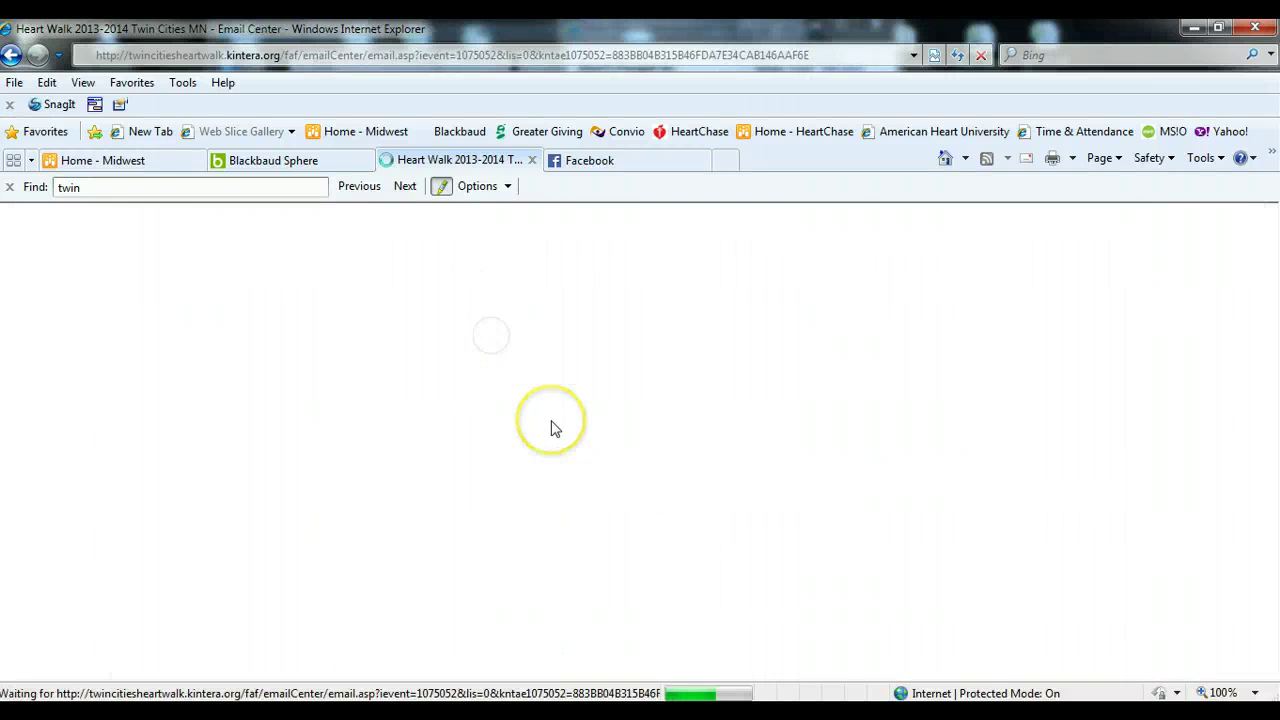
scroll(432, 540, down, 3)
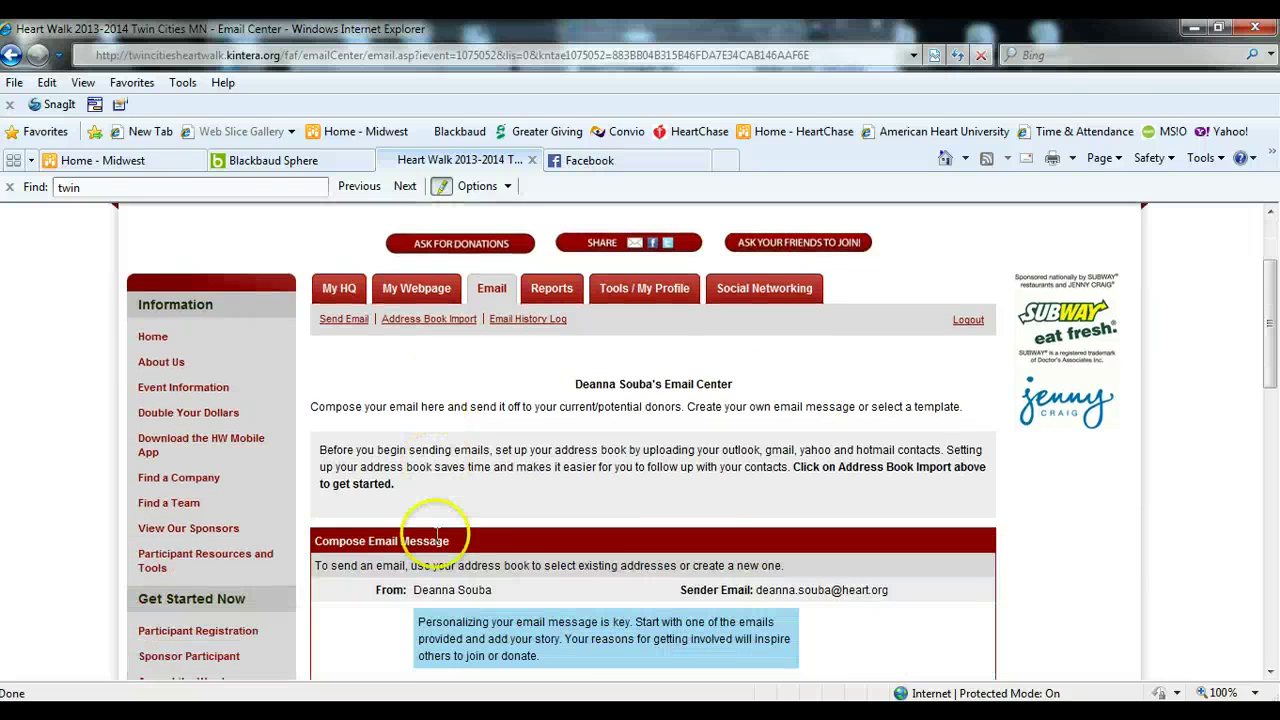
scroll(380, 522, down, 3)
scroll(376, 522, down, 6)
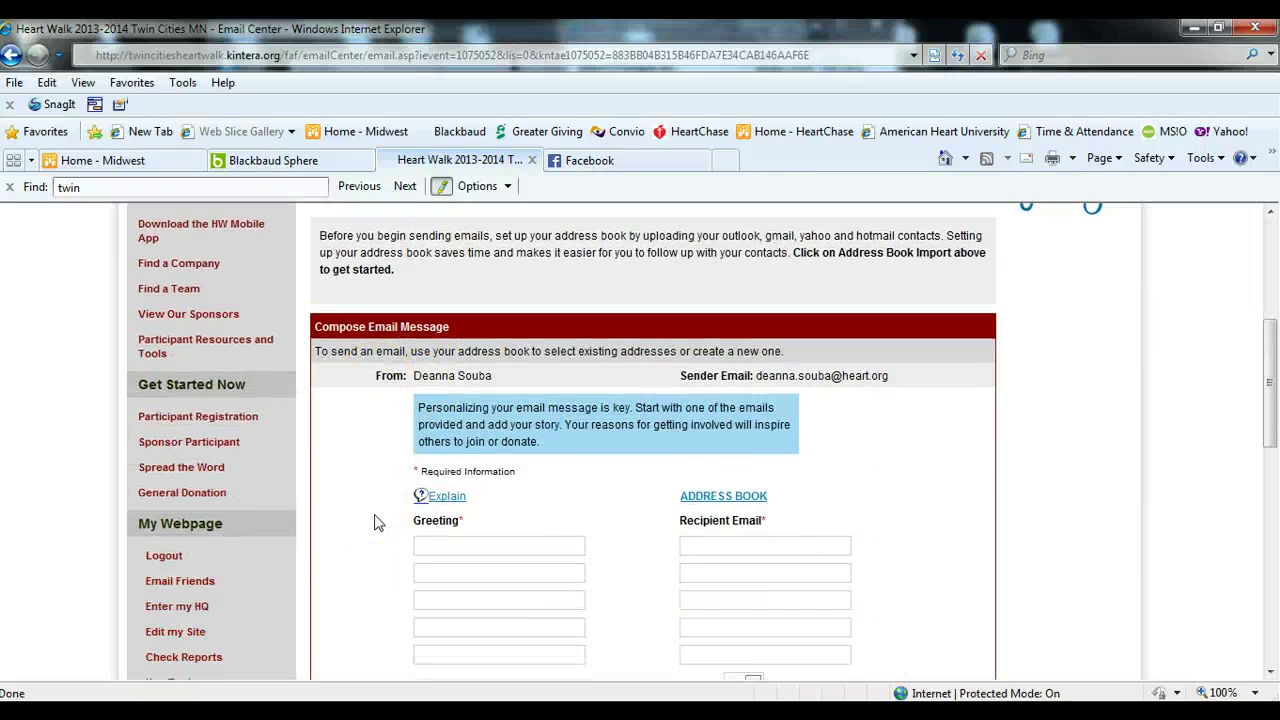
scroll(374, 521, up, 9)
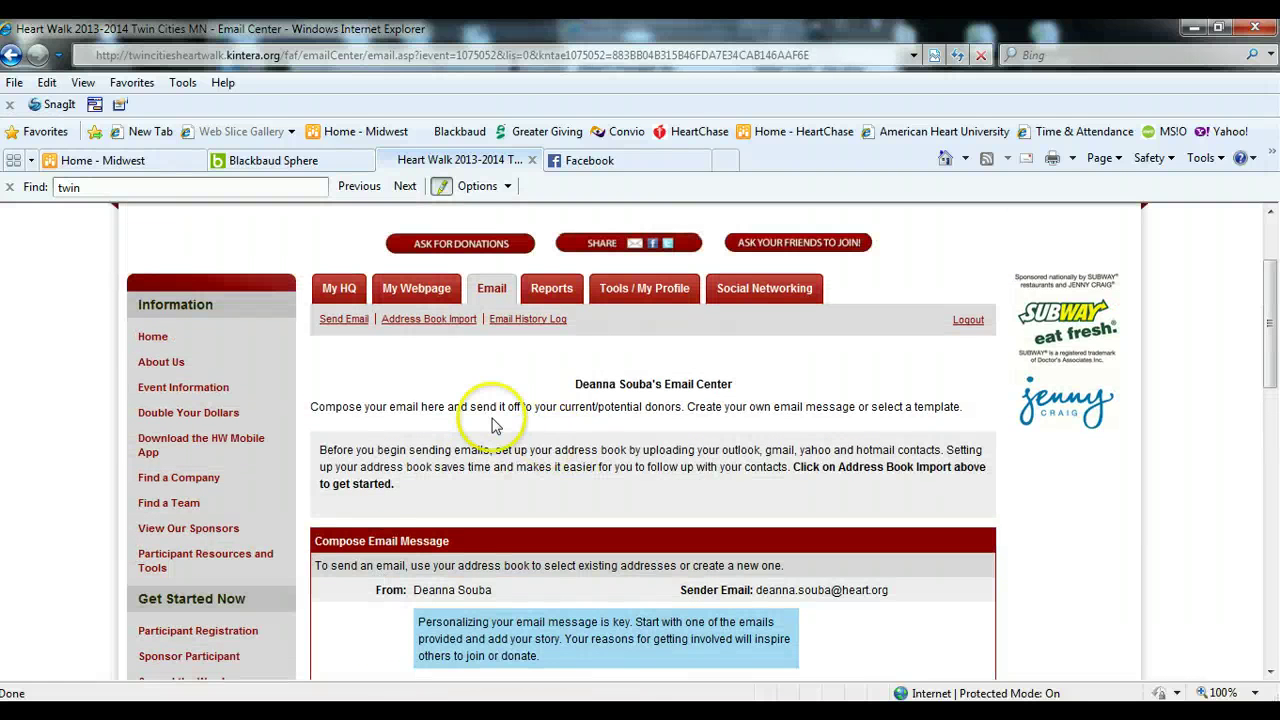
- Start an Address Book Import with Yahoo as the contacts source
click(428, 320)
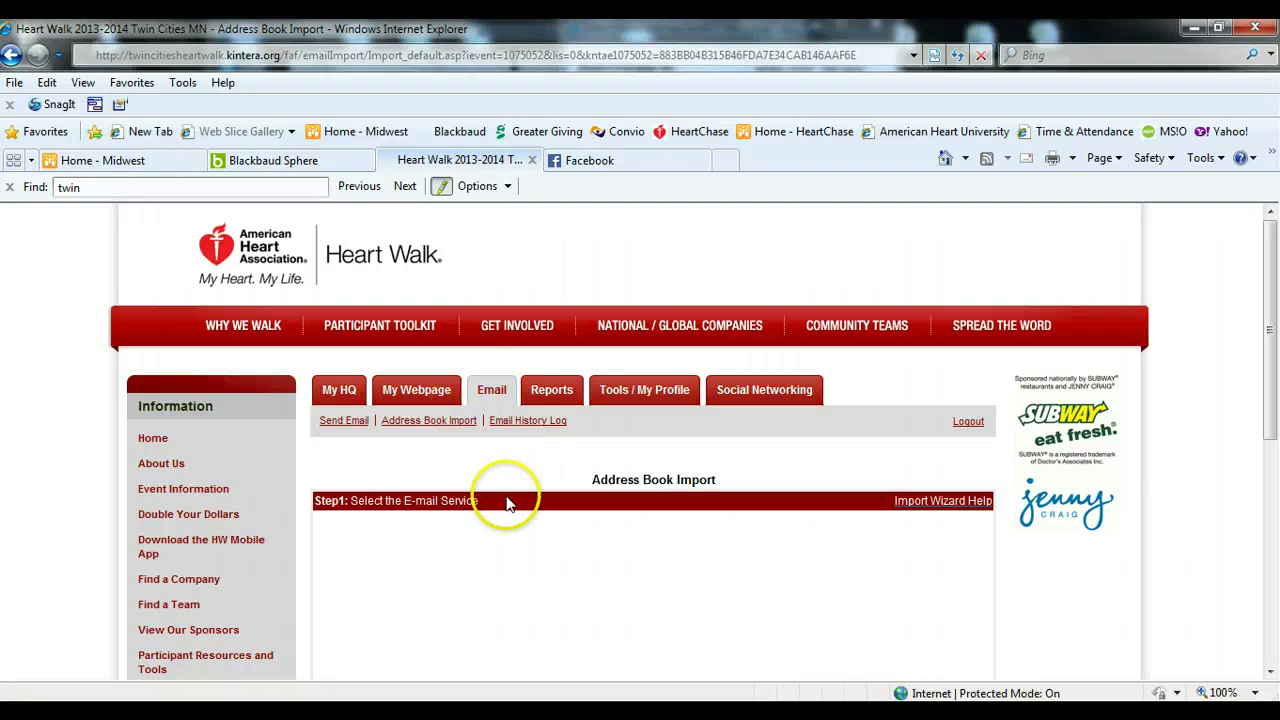
scroll(514, 494, down, 2)
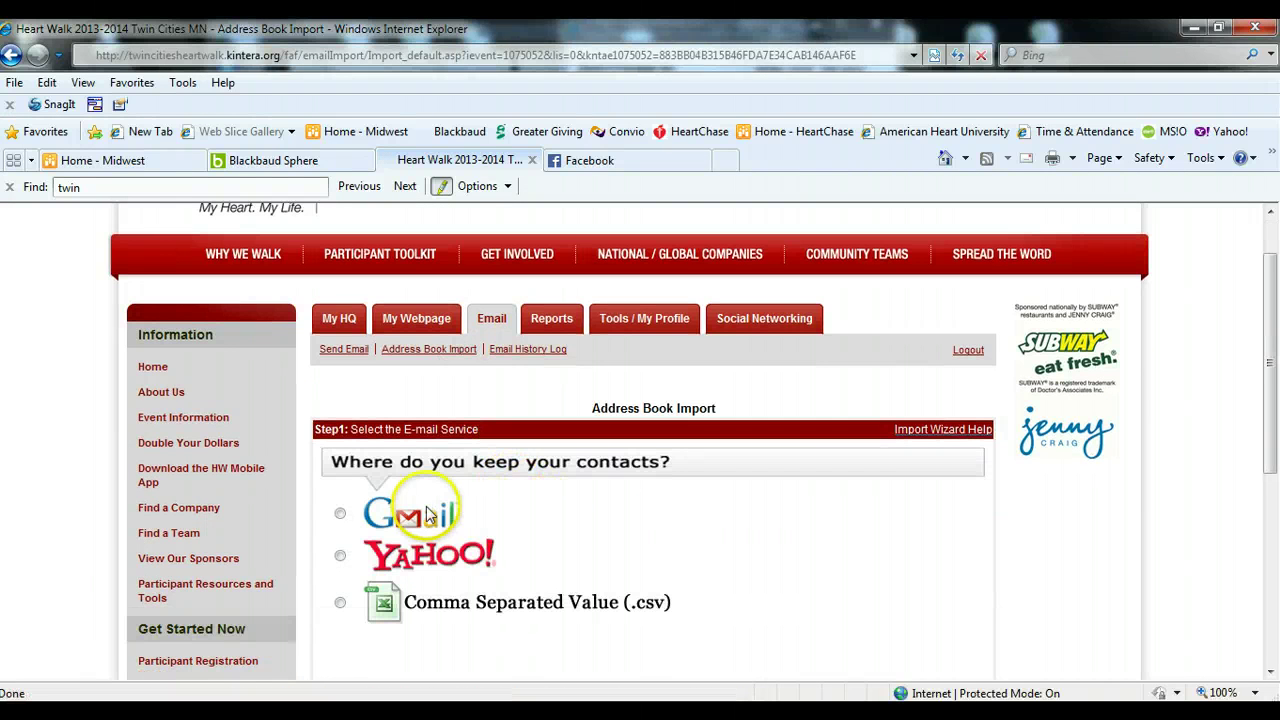
scroll(529, 514, down, 2)
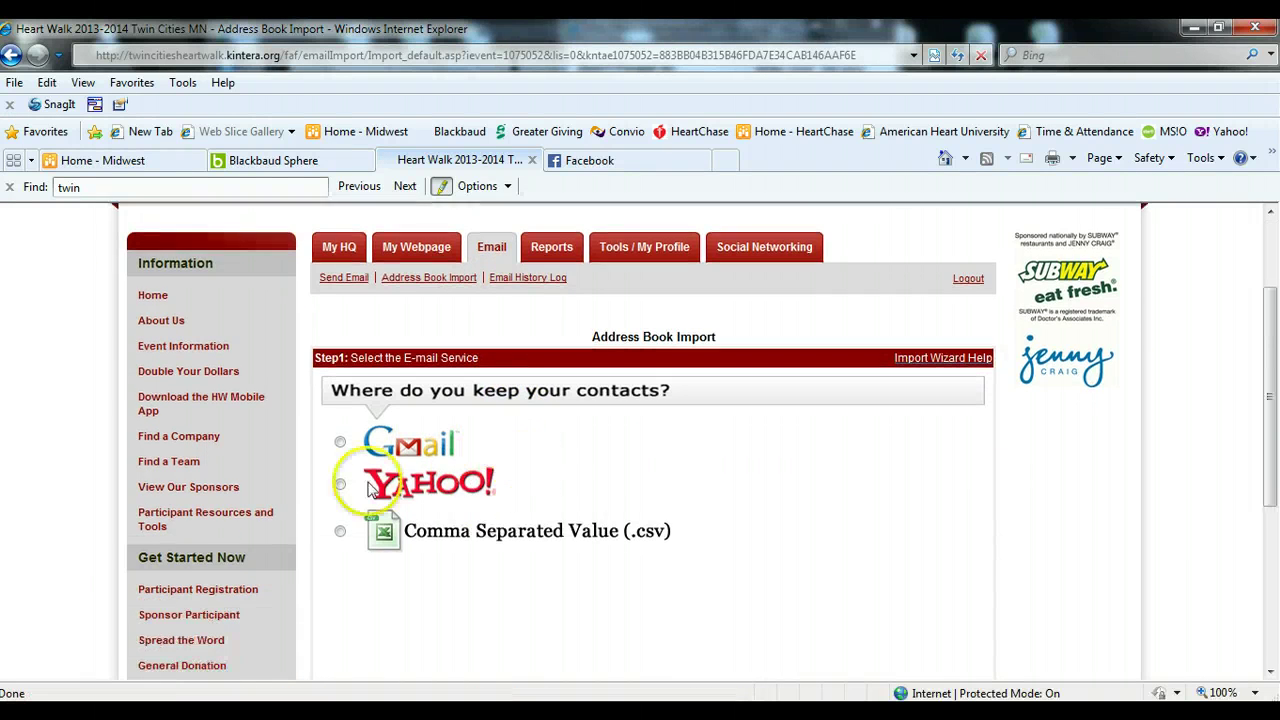
click(340, 484)
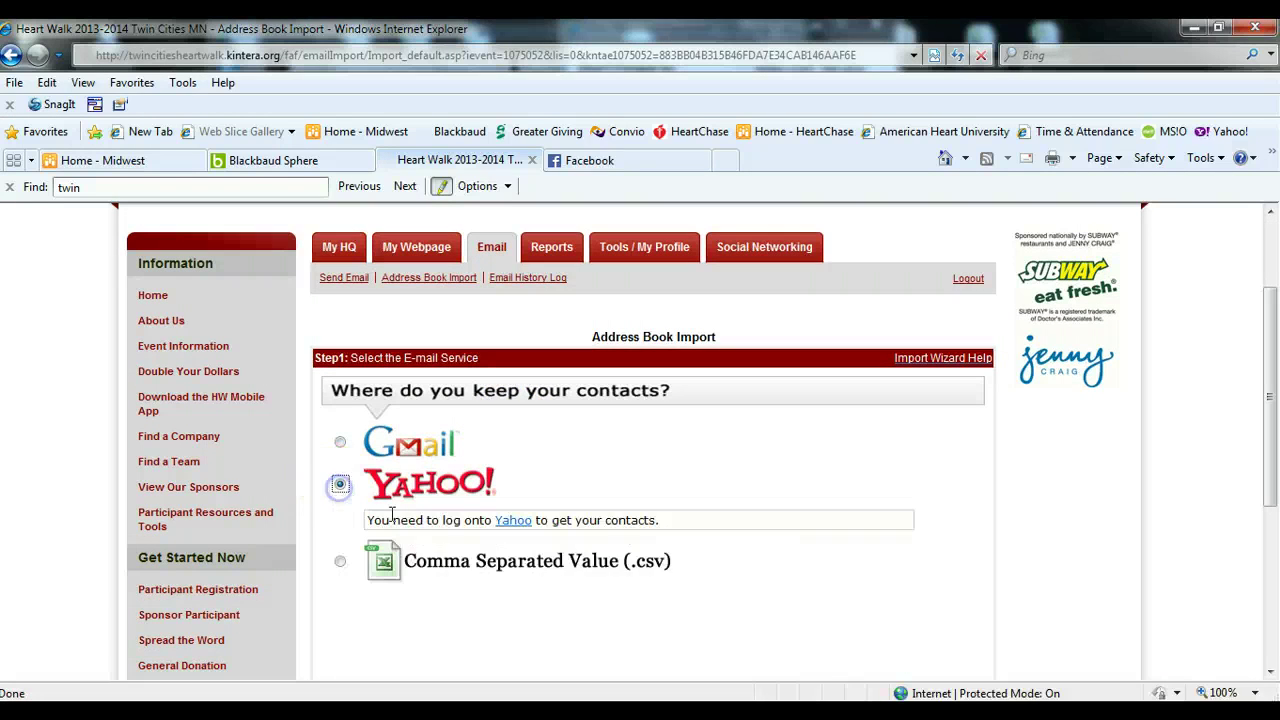
click(513, 522)
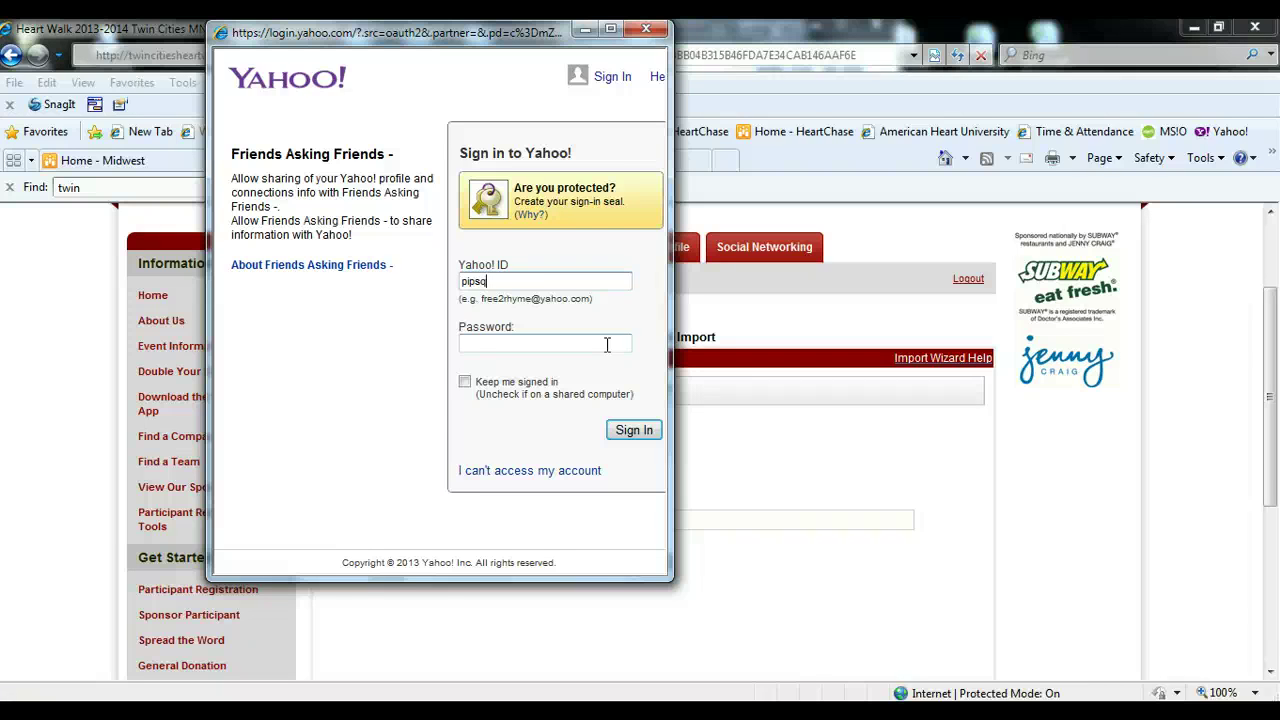
- Sign in with the Yahoo username and password, skip the phone prompt, and allow contact access
click(606, 344)
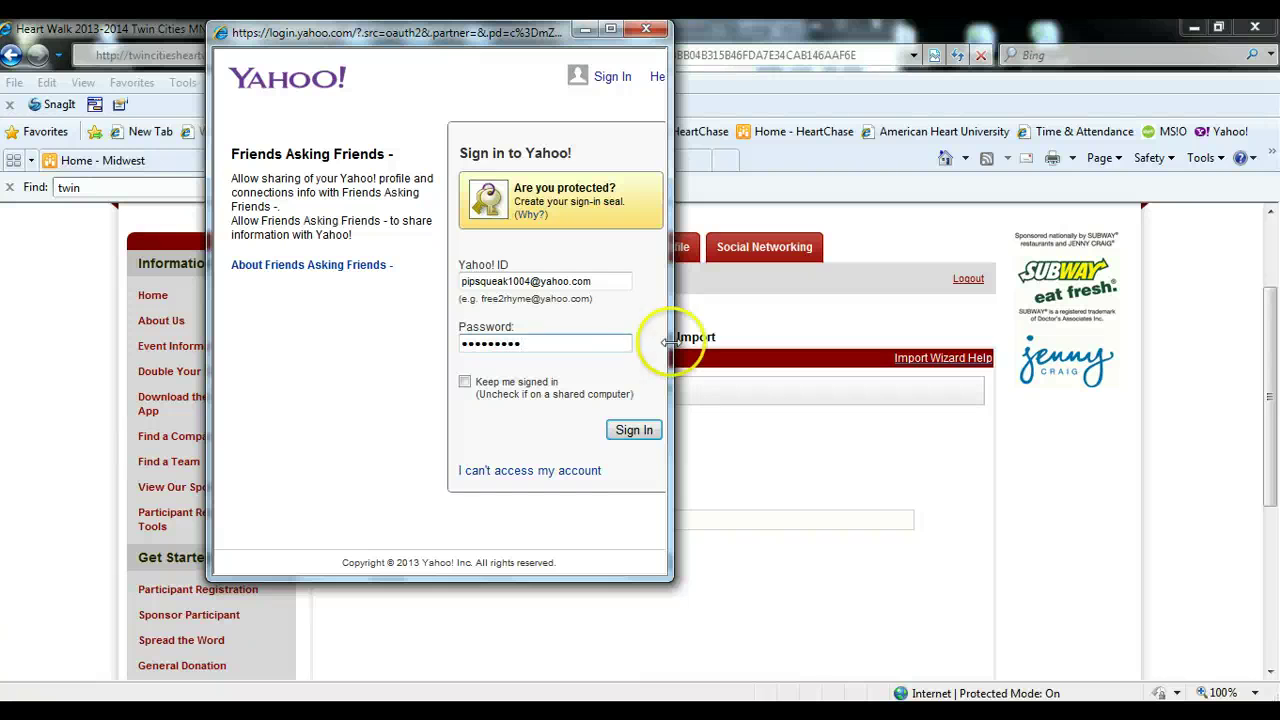
click(632, 430)
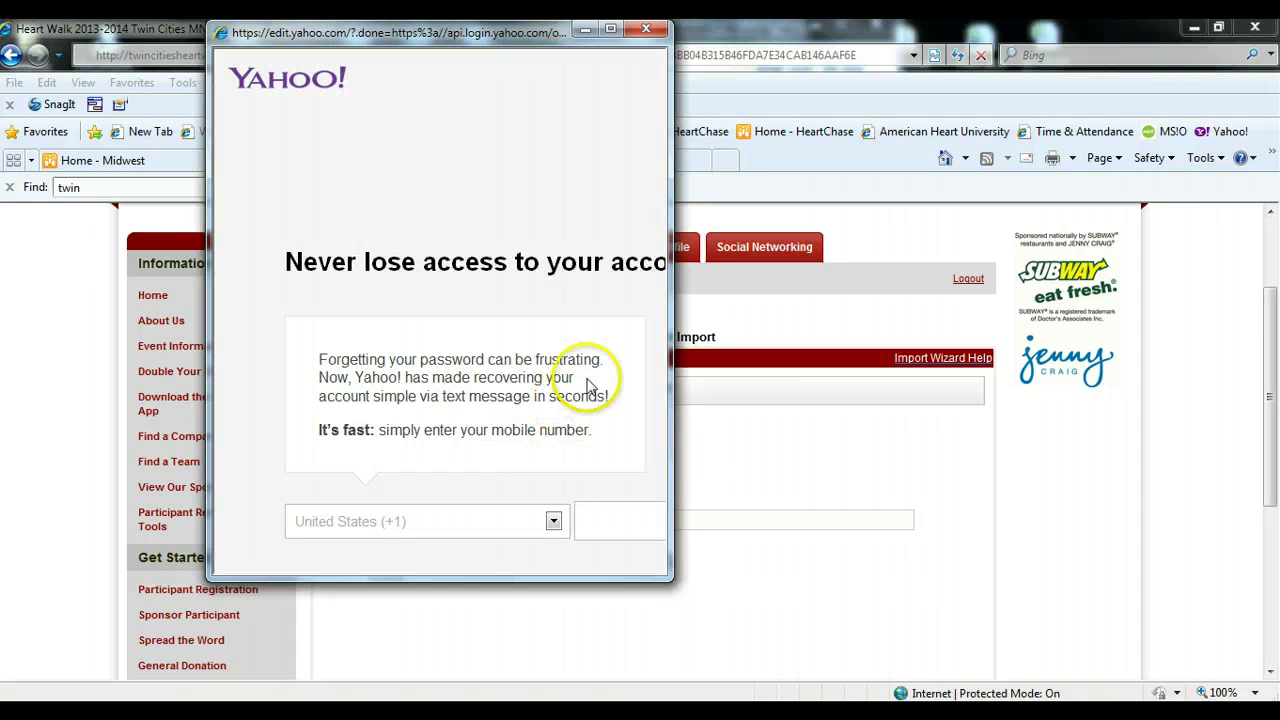
click(613, 32)
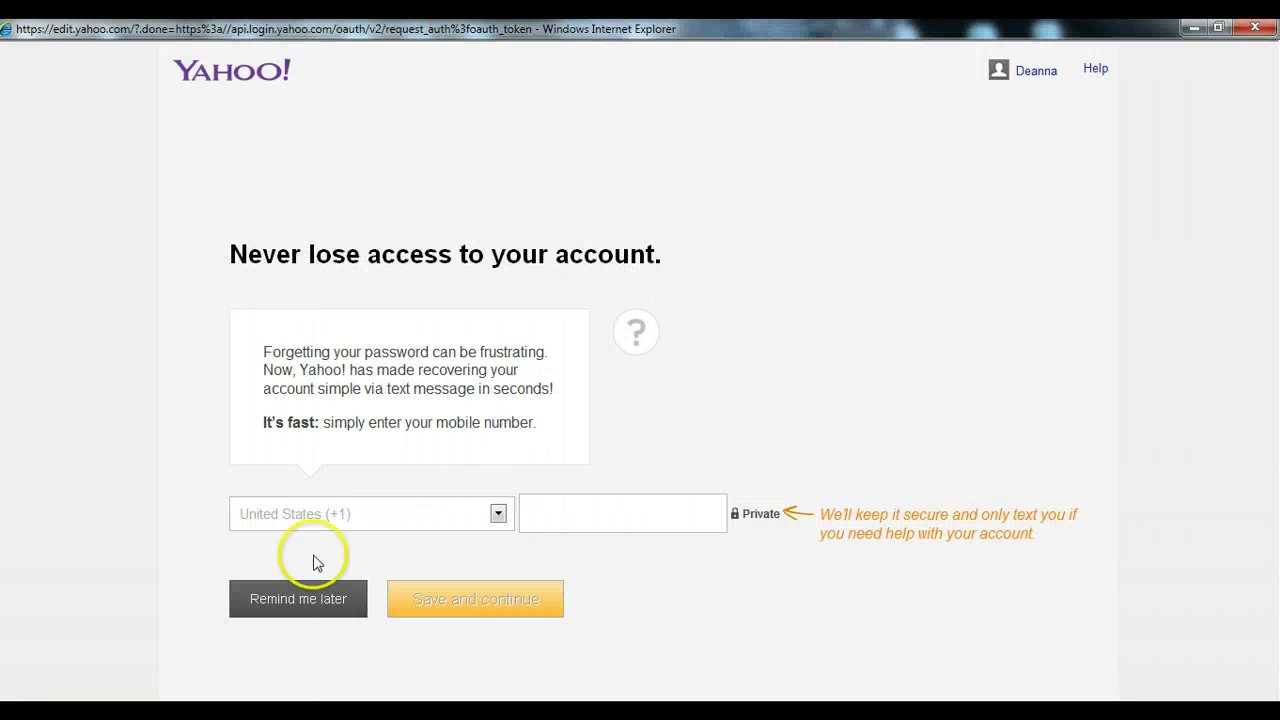
click(307, 592)
click(559, 517)
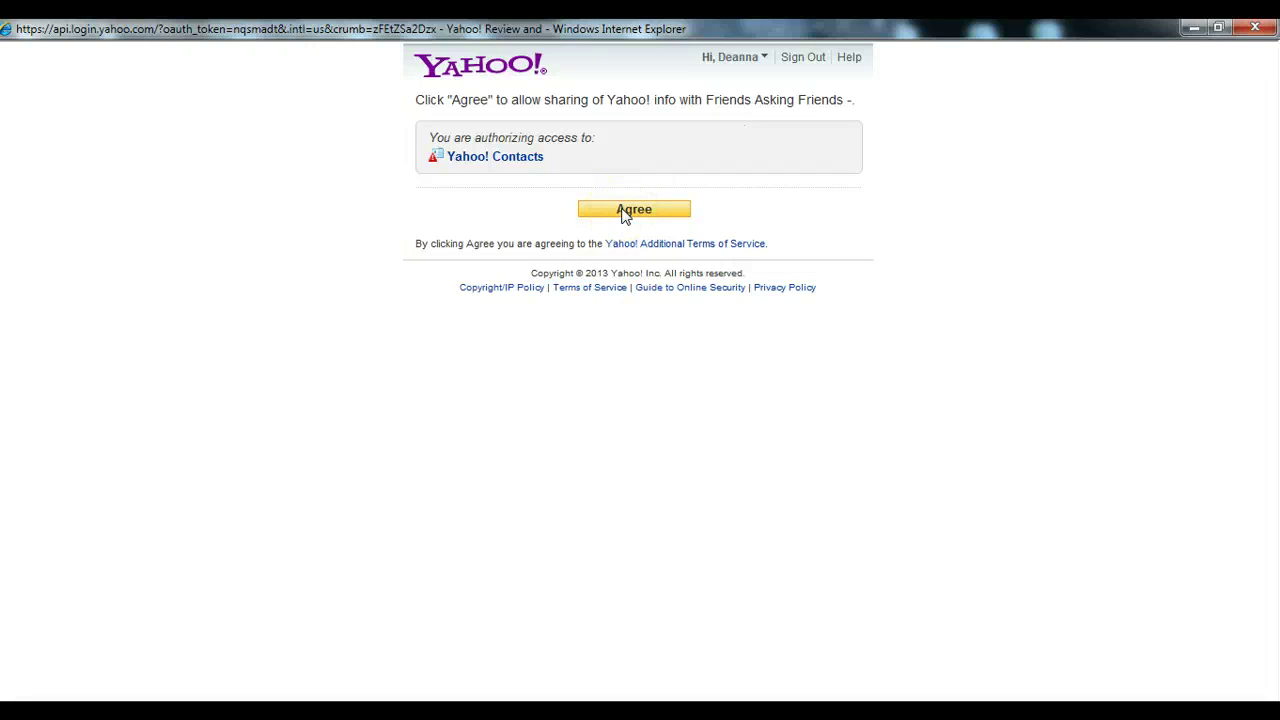
click(624, 212)
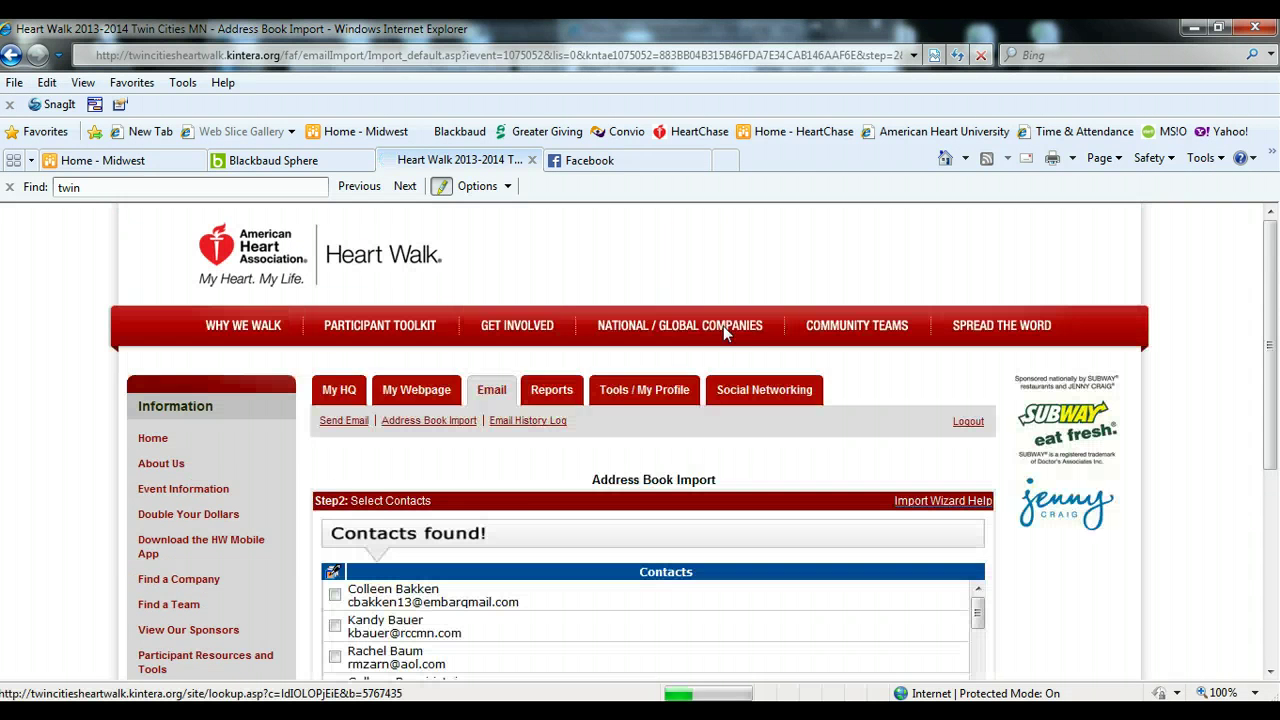
- Select all found contacts, add them to the address book, and continue to e-mailing
scroll(553, 463, down, 4)
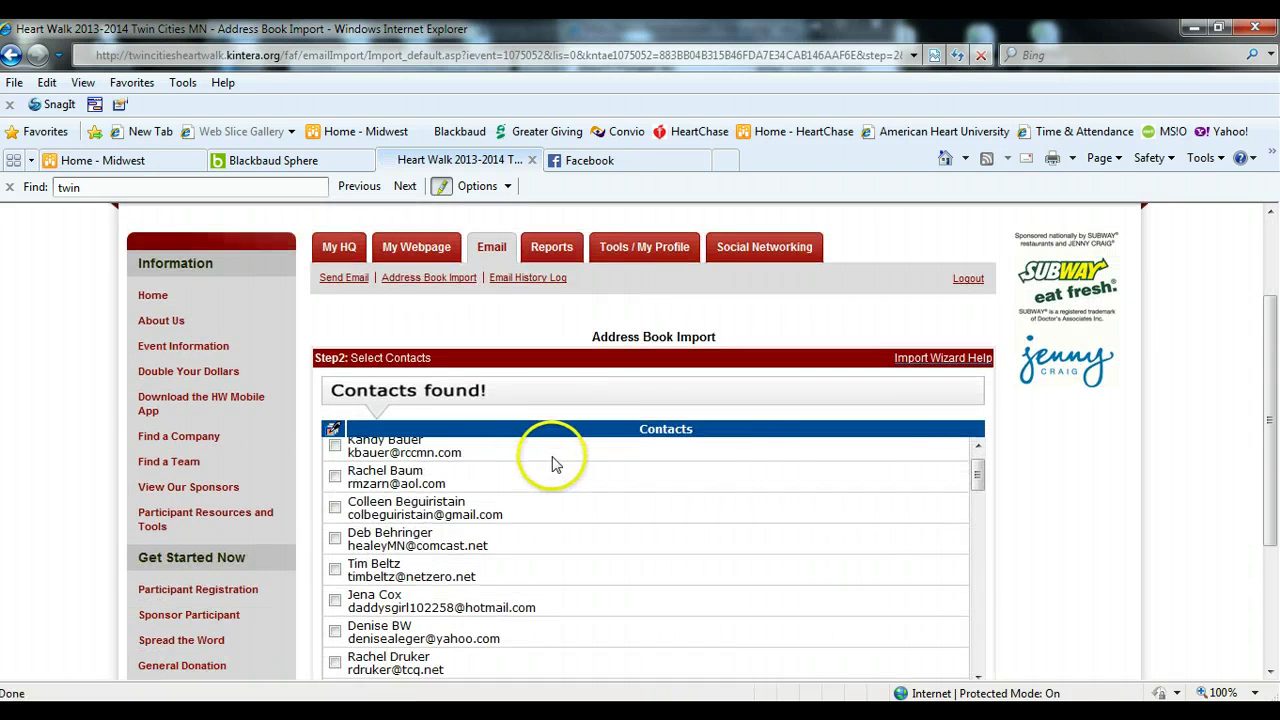
drag(1268, 402, 1267, 445)
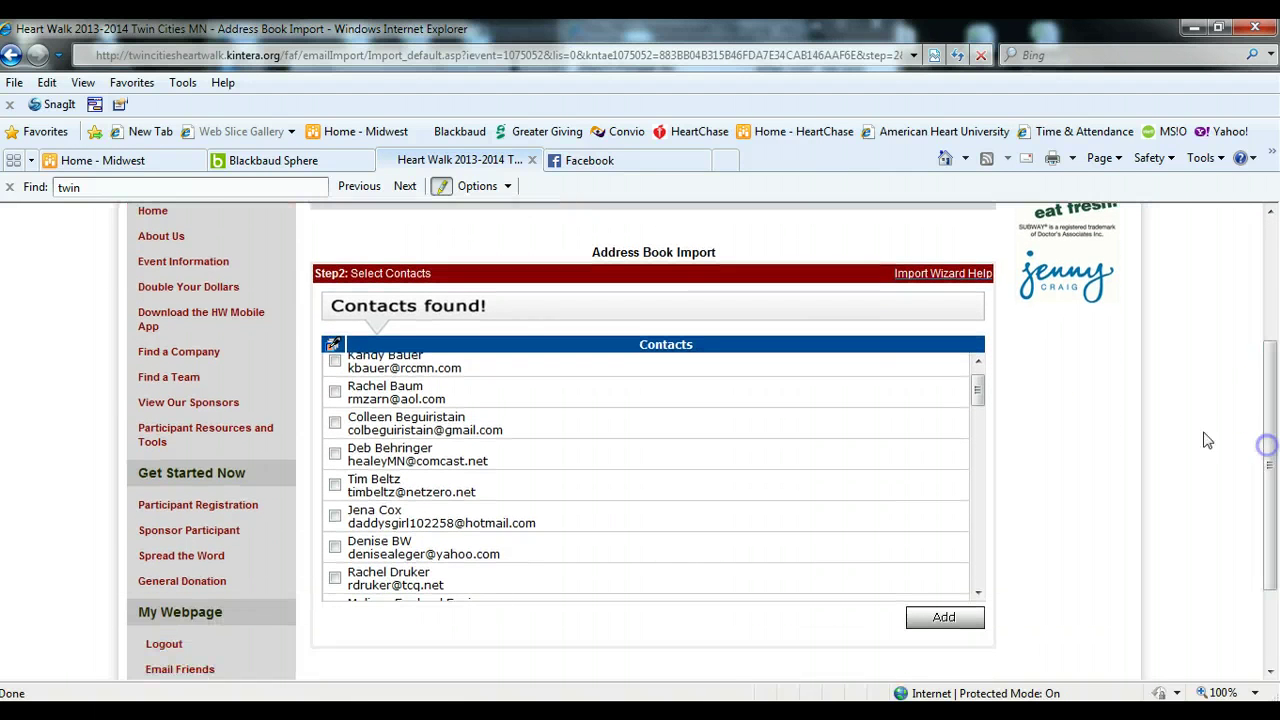
click(333, 348)
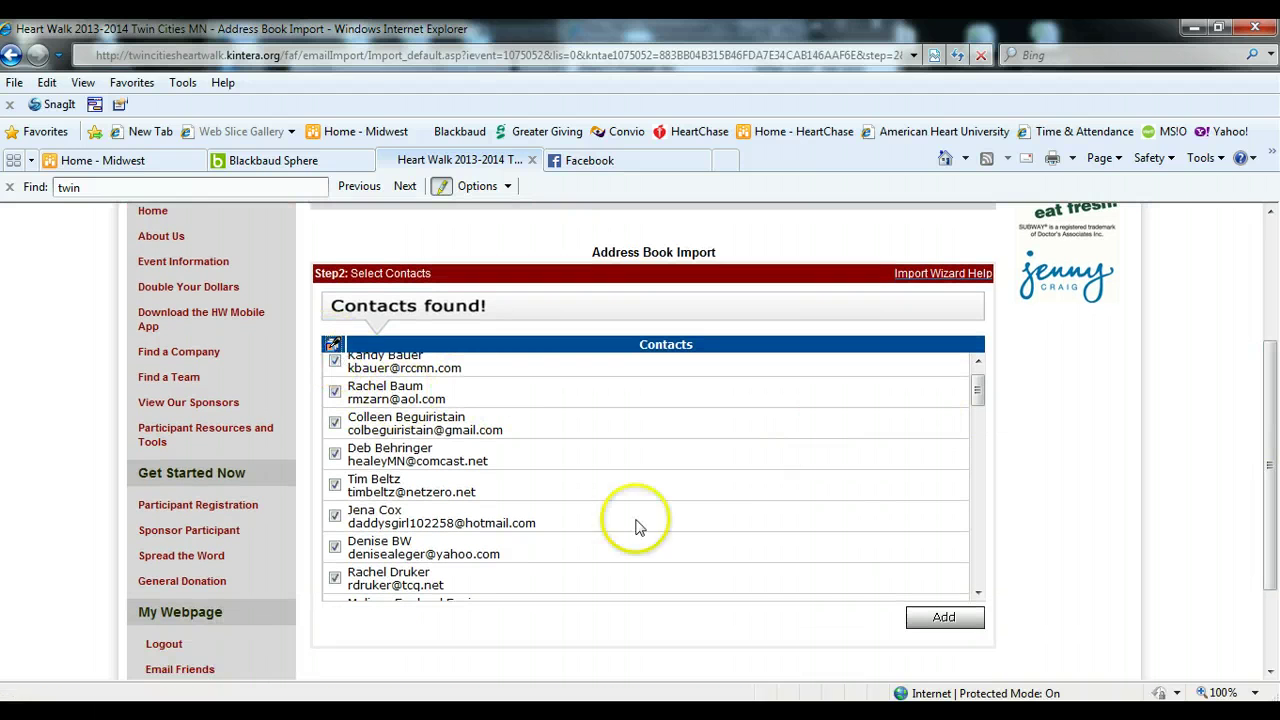
click(948, 618)
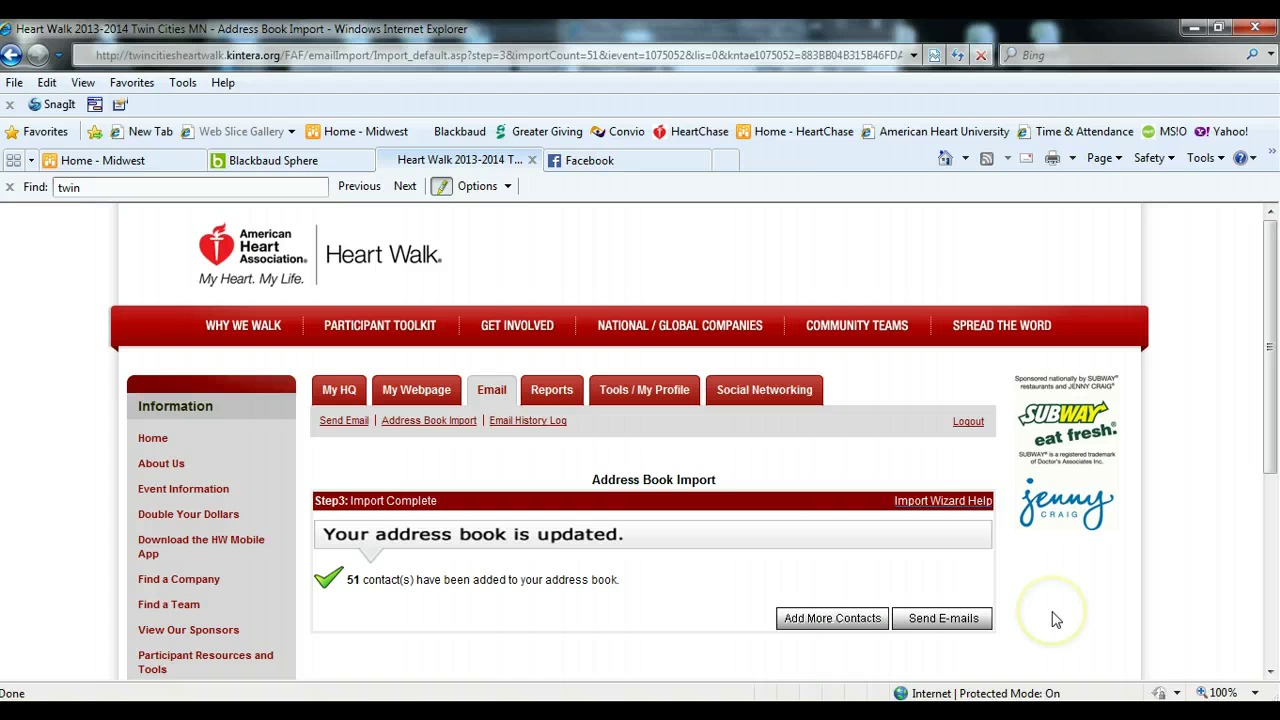
click(340, 424)
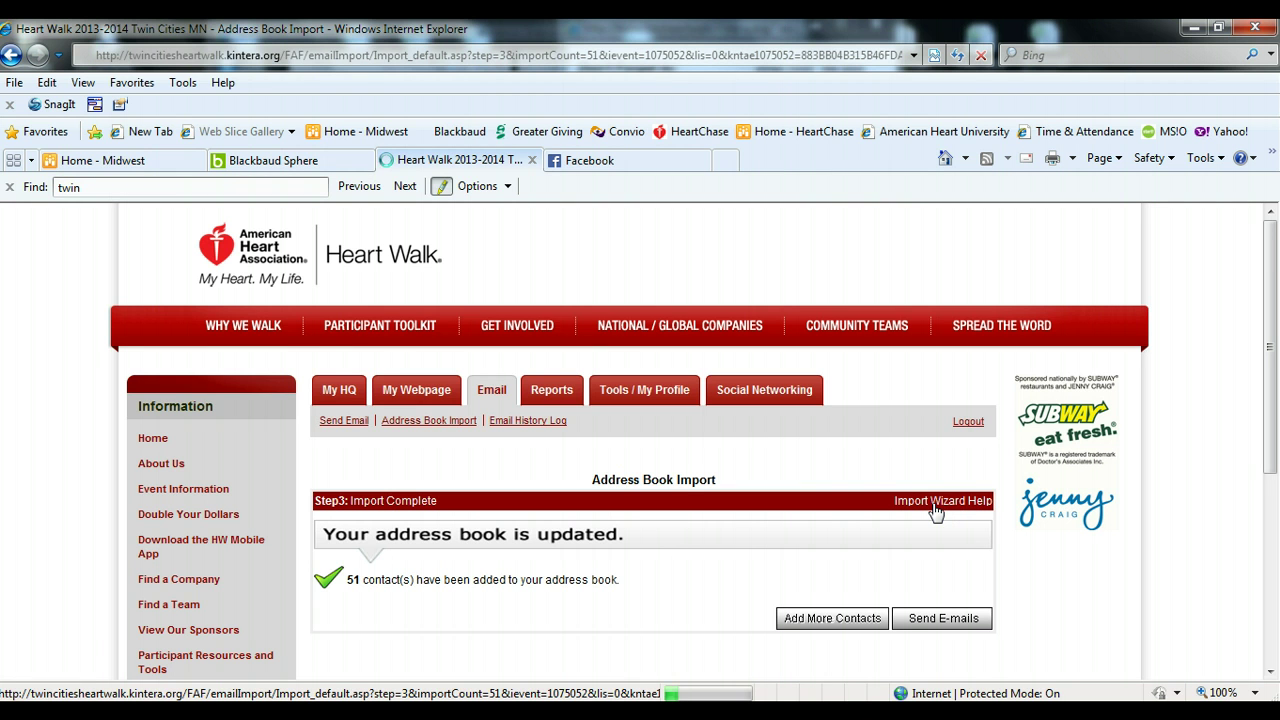
- Read through the Address Book Import Help window, then close it
click(935, 503)
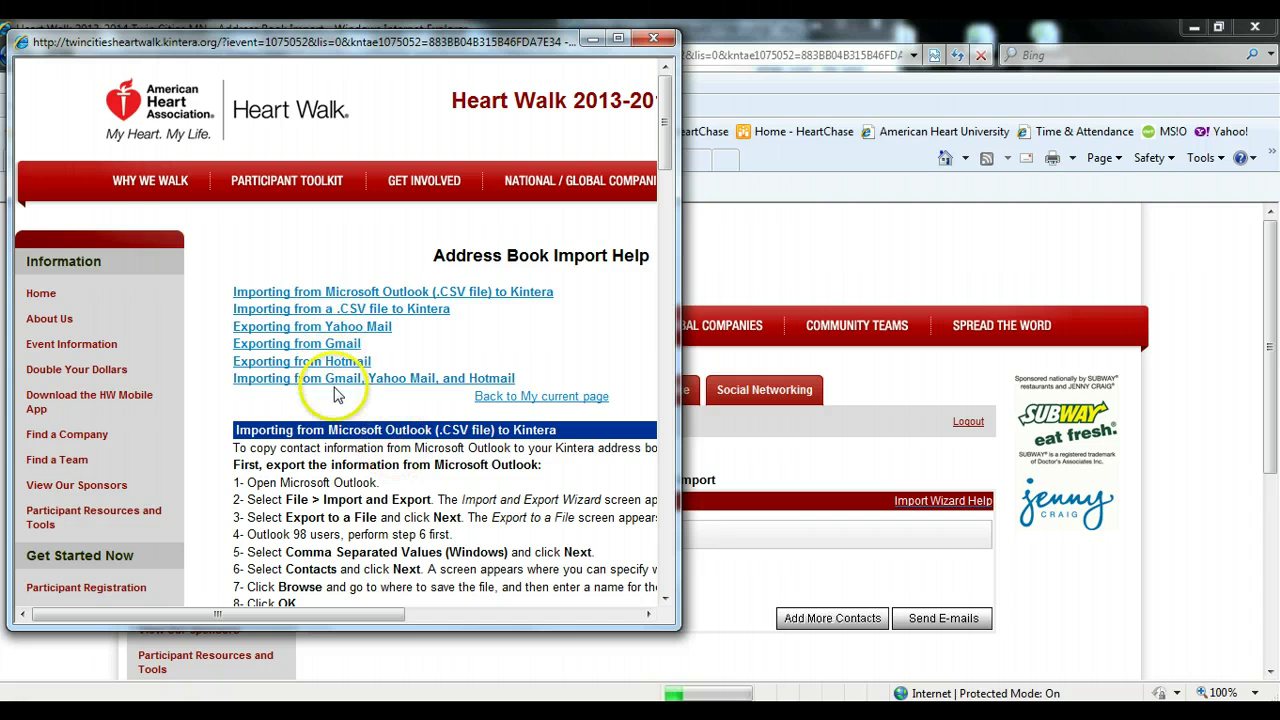
scroll(343, 396, down, 1)
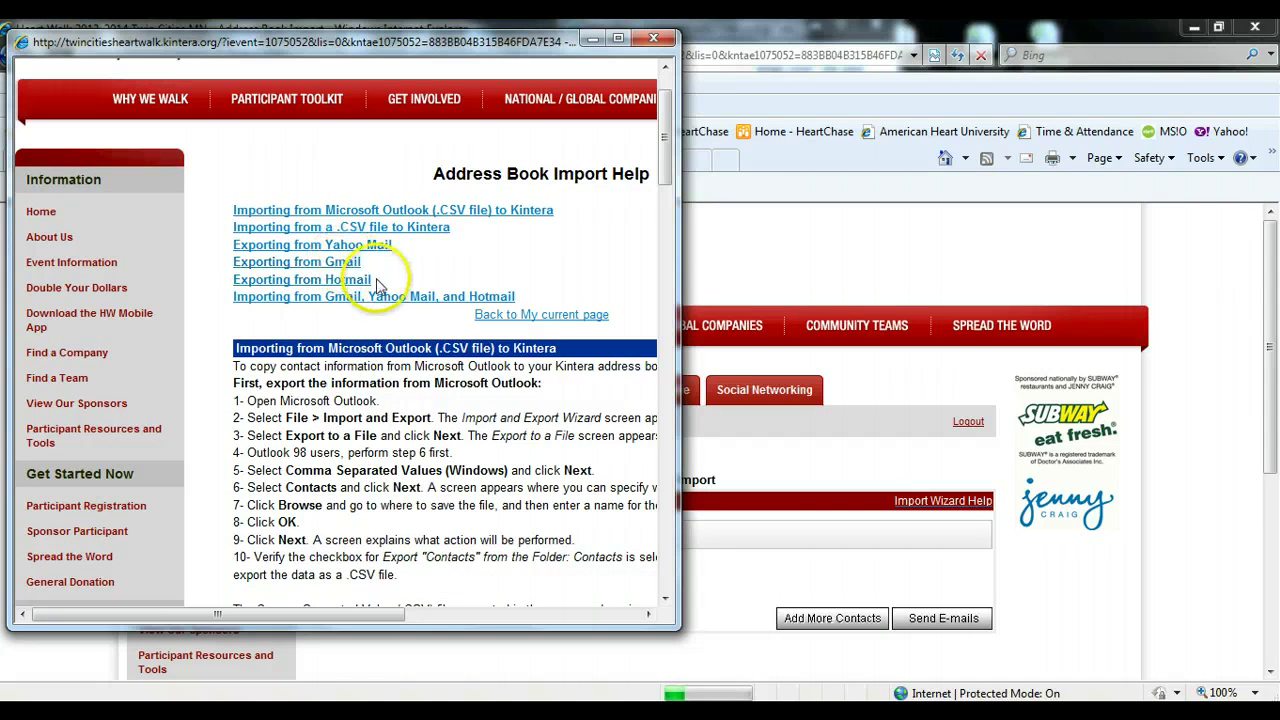
scroll(398, 404, down, 1)
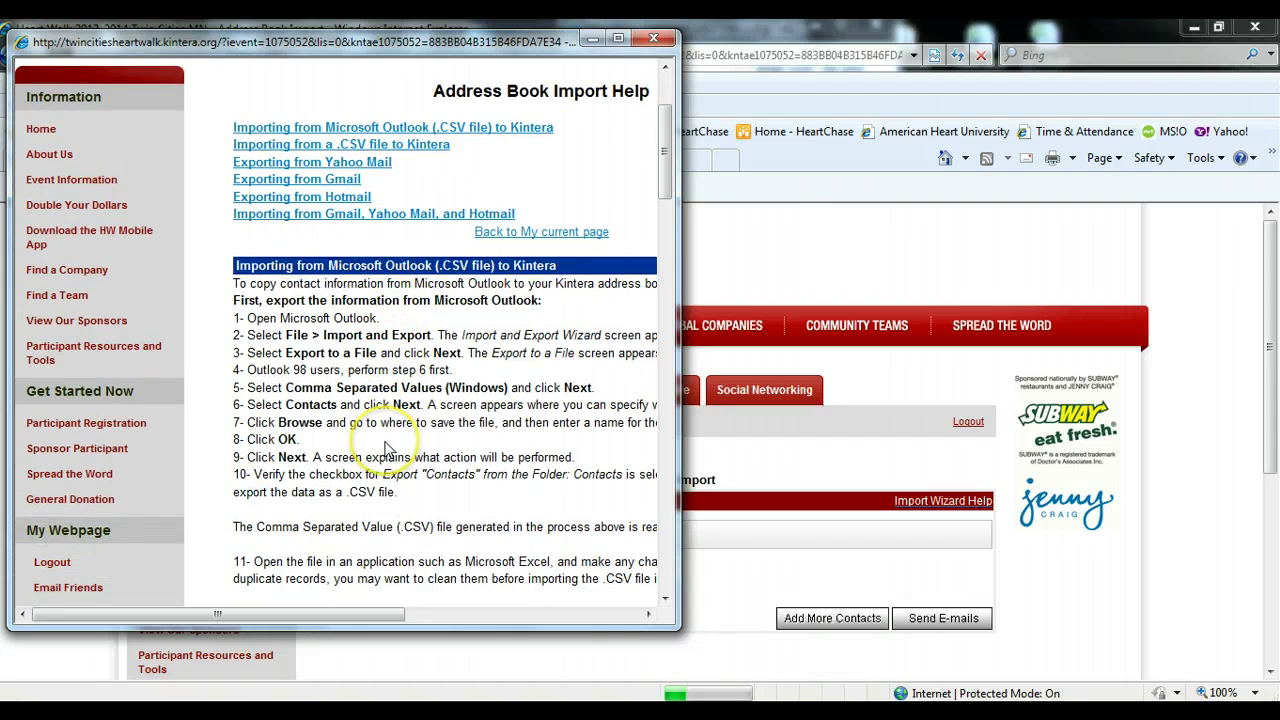
scroll(388, 448, down, 3)
scroll(390, 448, down, 1)
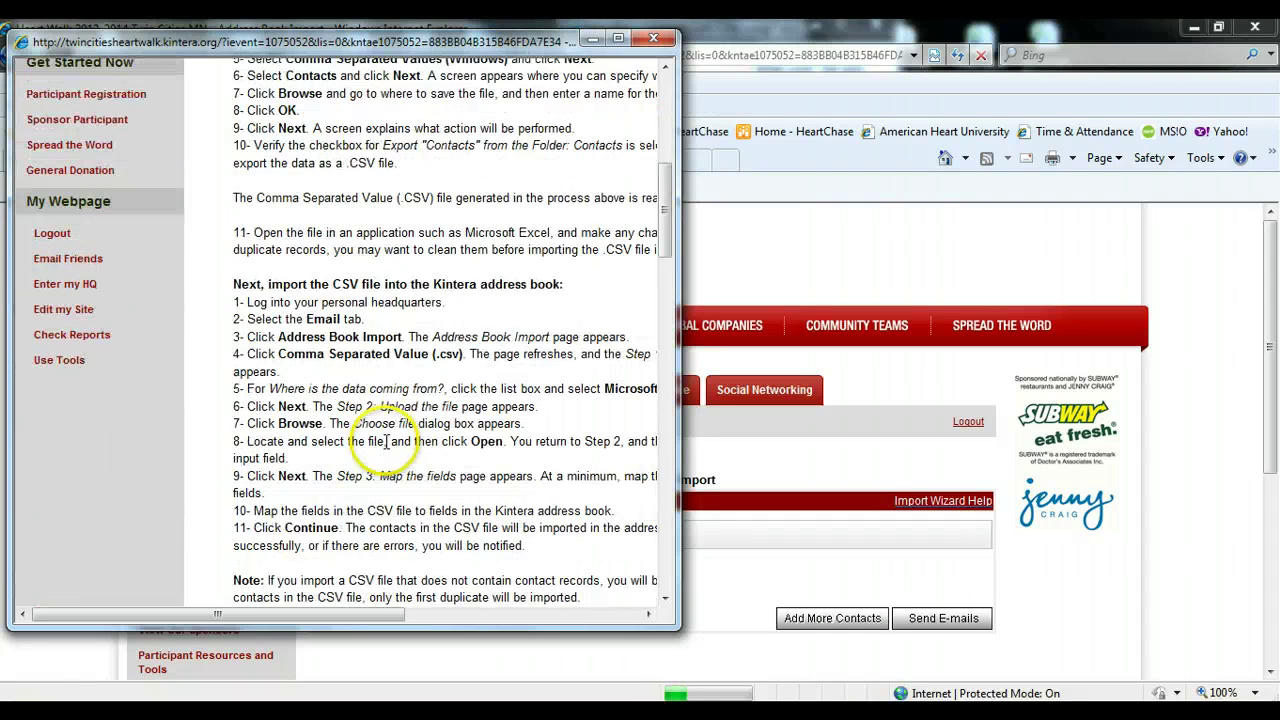
scroll(405, 355, up, 2)
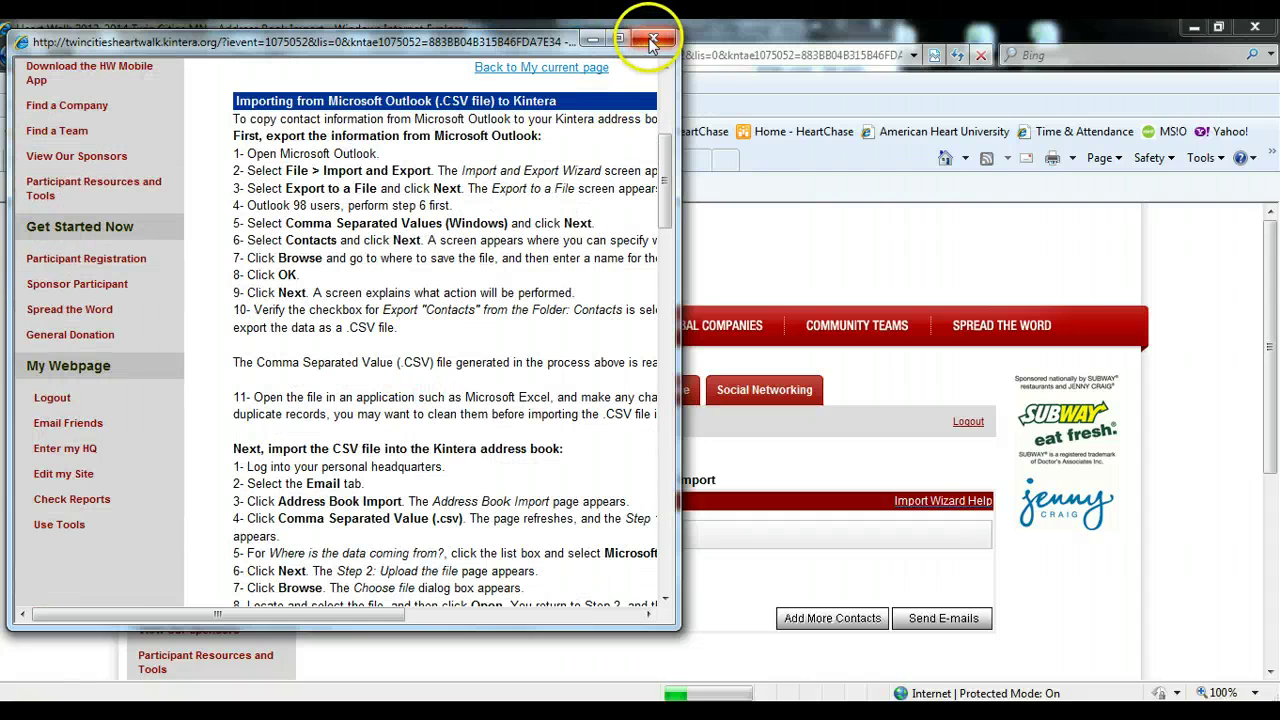
click(653, 38)
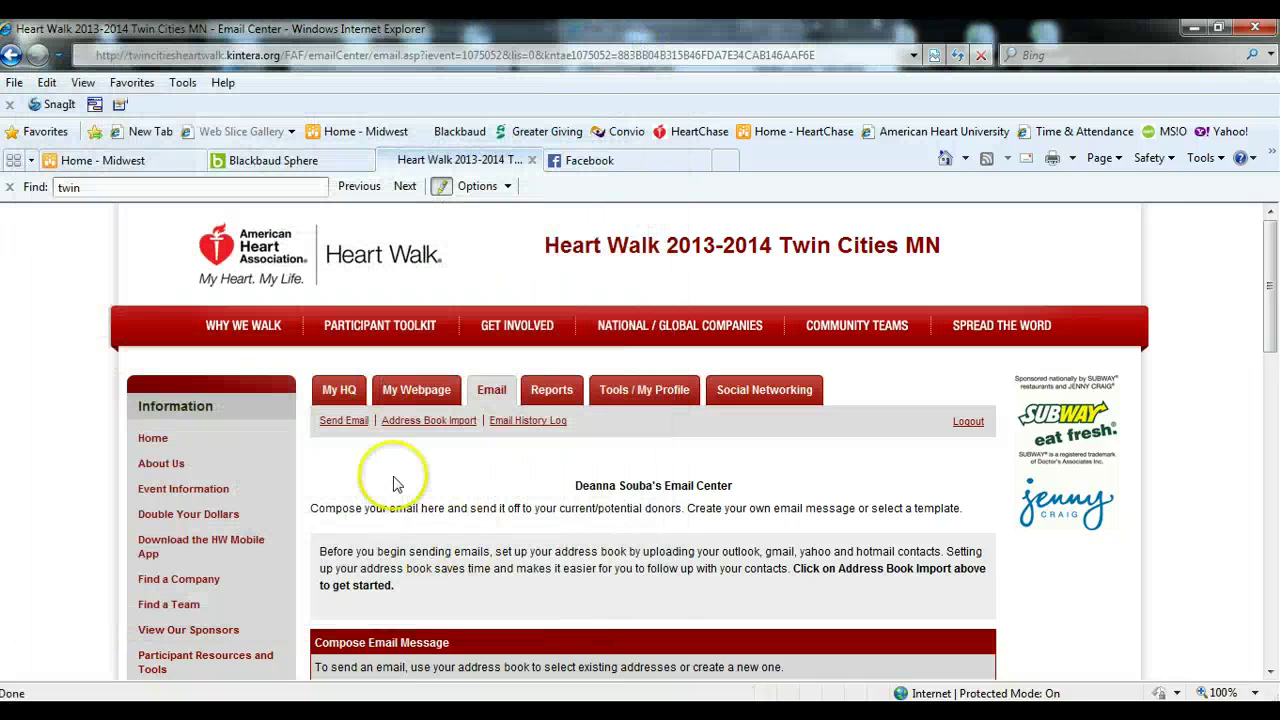
- Open the Address Book popup from the Compose Email Message form's ADDRESS BOOK link
scroll(390, 480, down, 3)
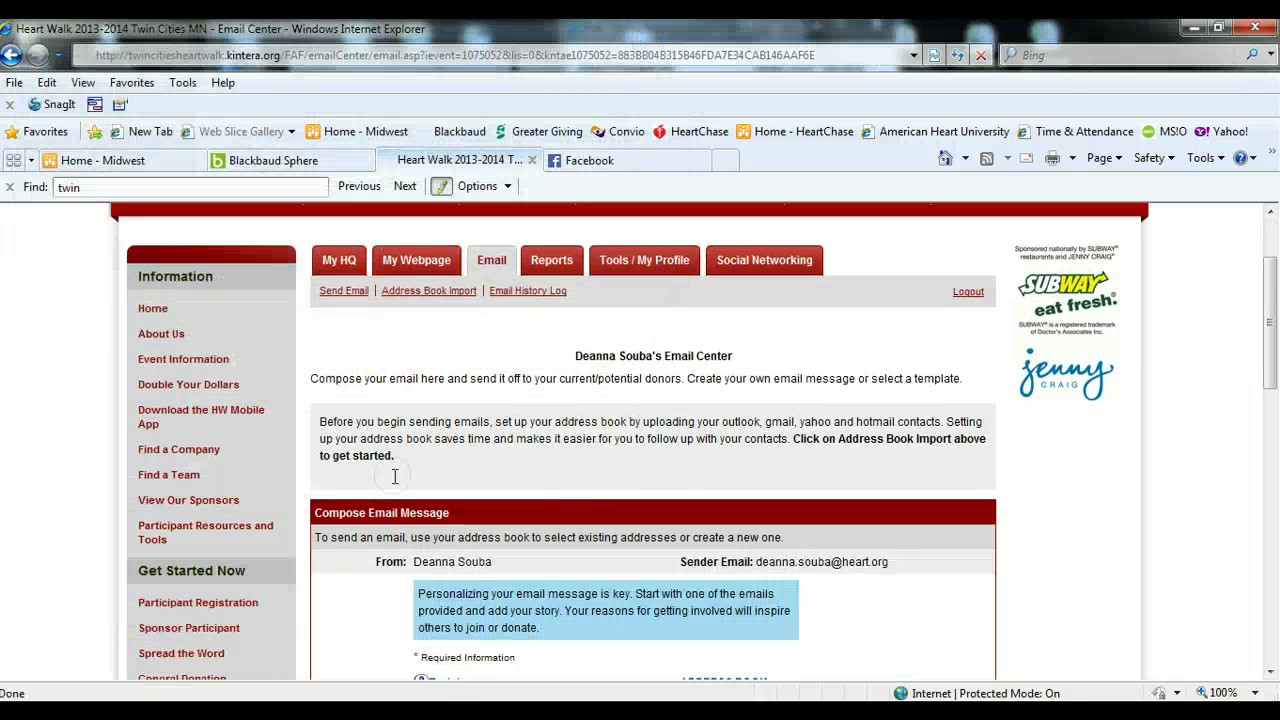
scroll(330, 490, down, 2)
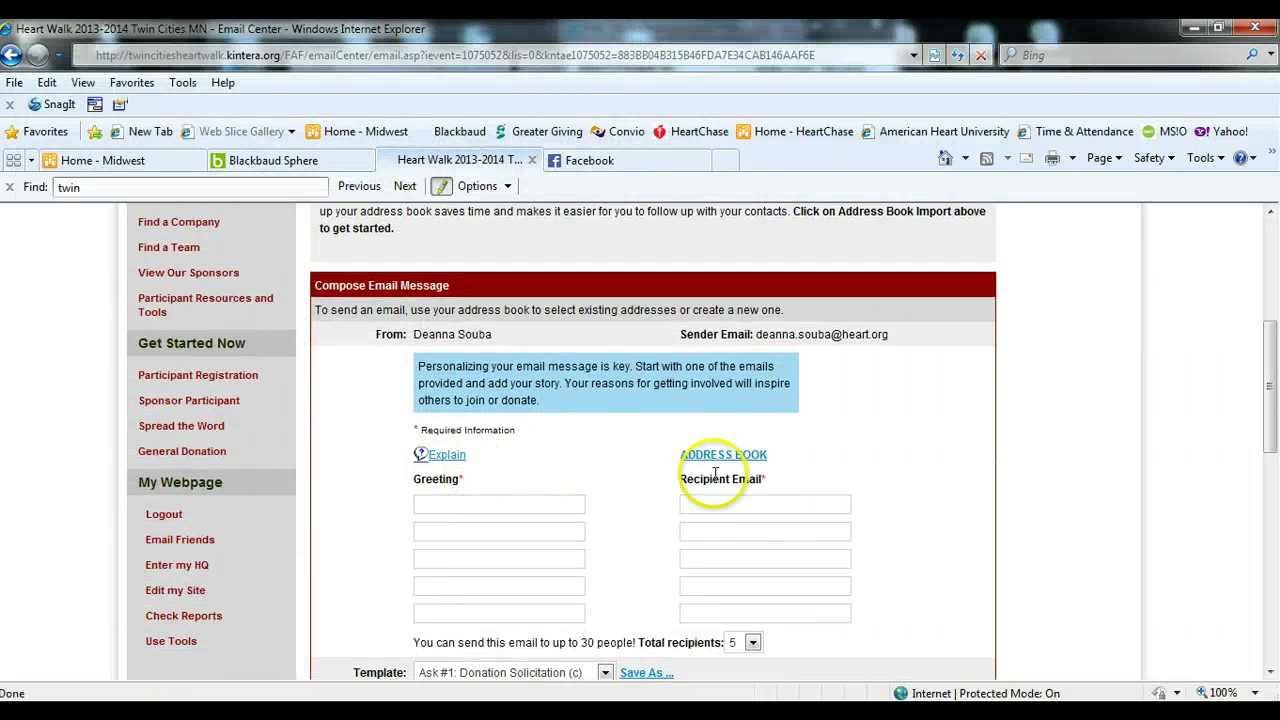
click(745, 458)
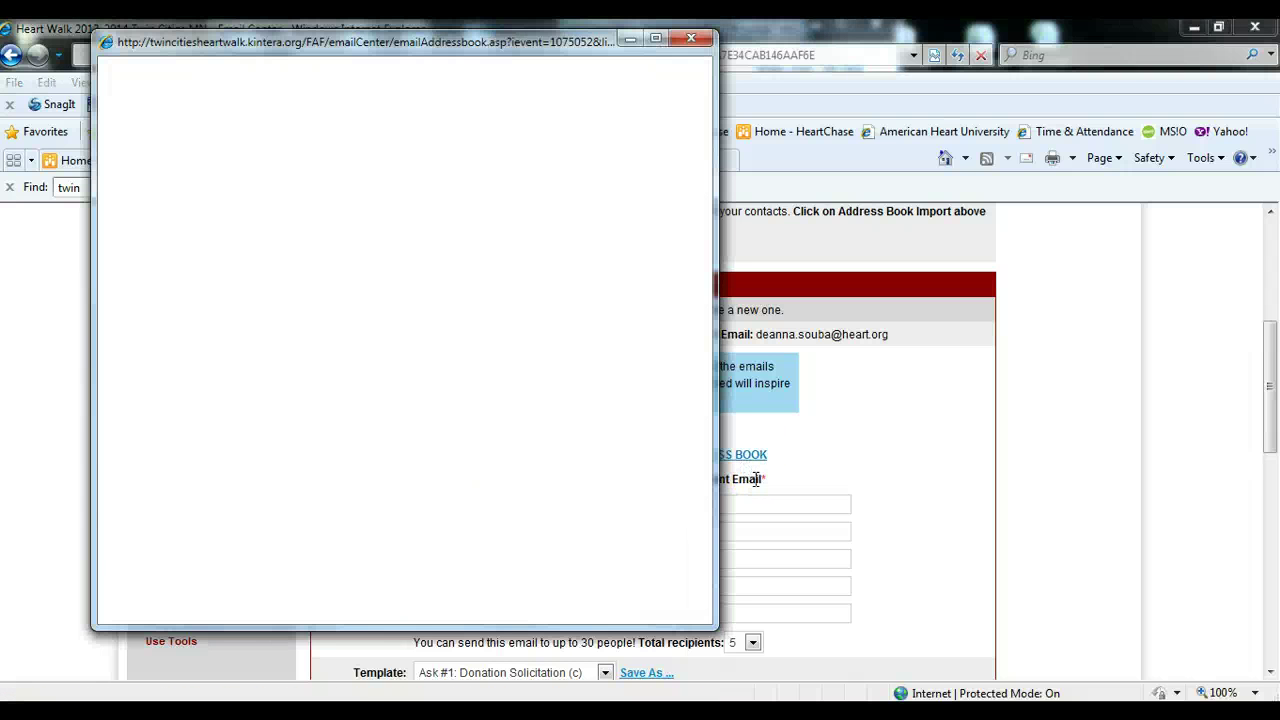
click(657, 410)
click(651, 386)
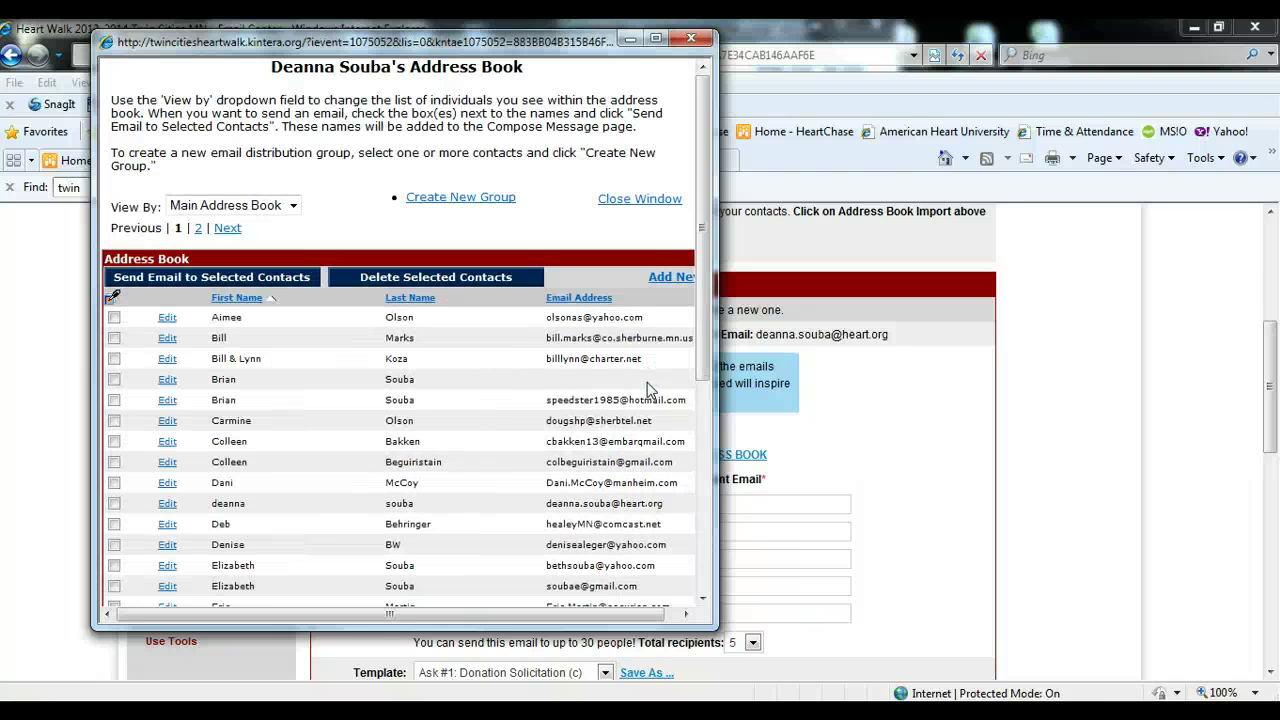
- Maximize the address book and enter a new contact's first name, last name and heart.org e-mail
click(658, 39)
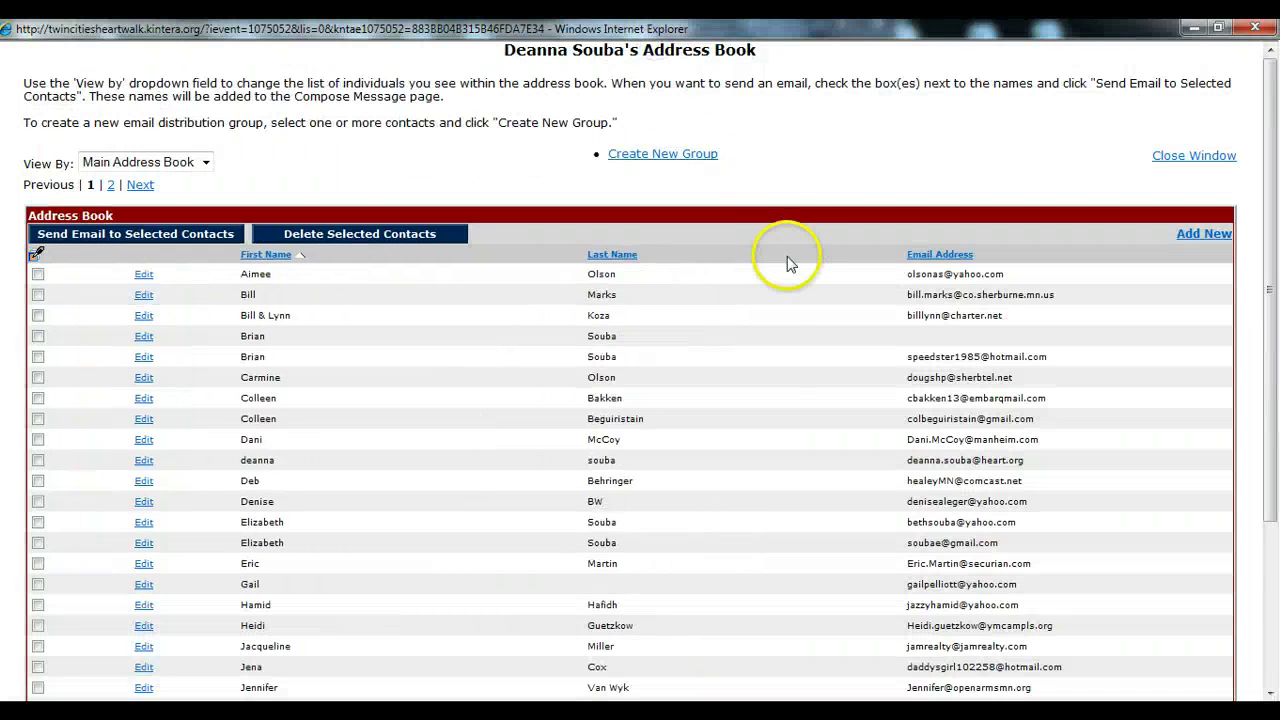
click(1204, 234)
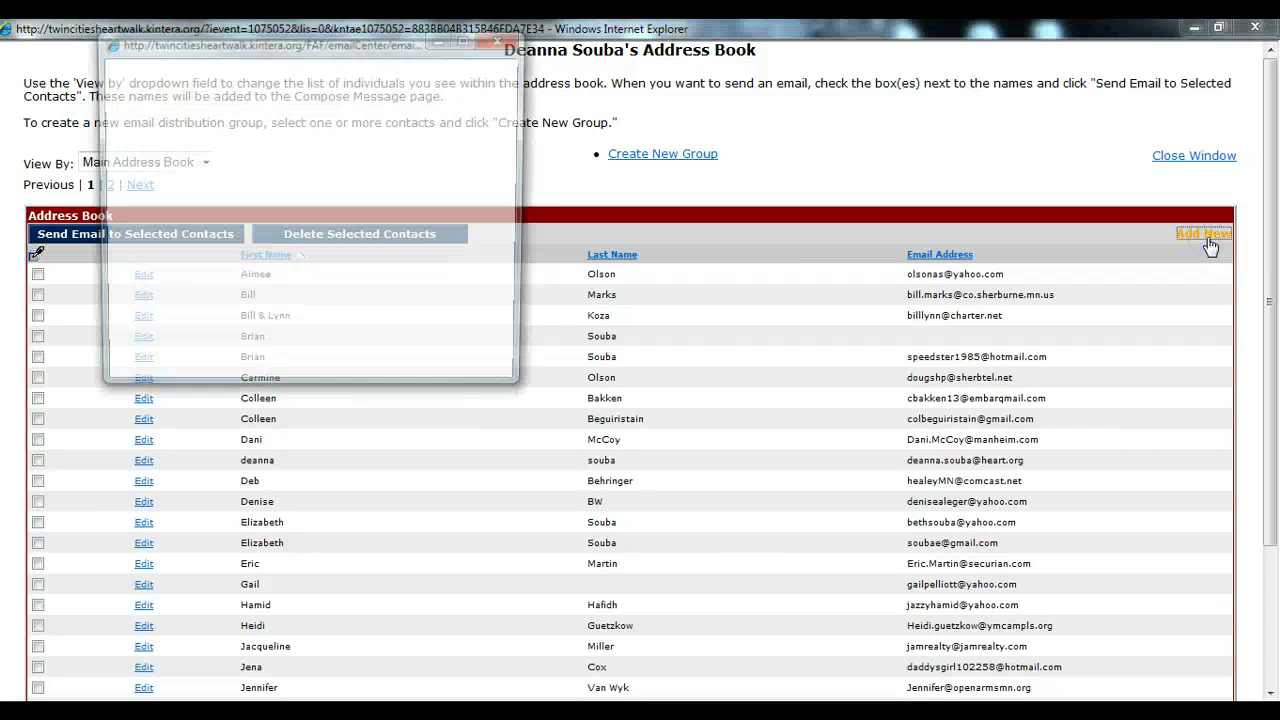
click(294, 181)
click(278, 154)
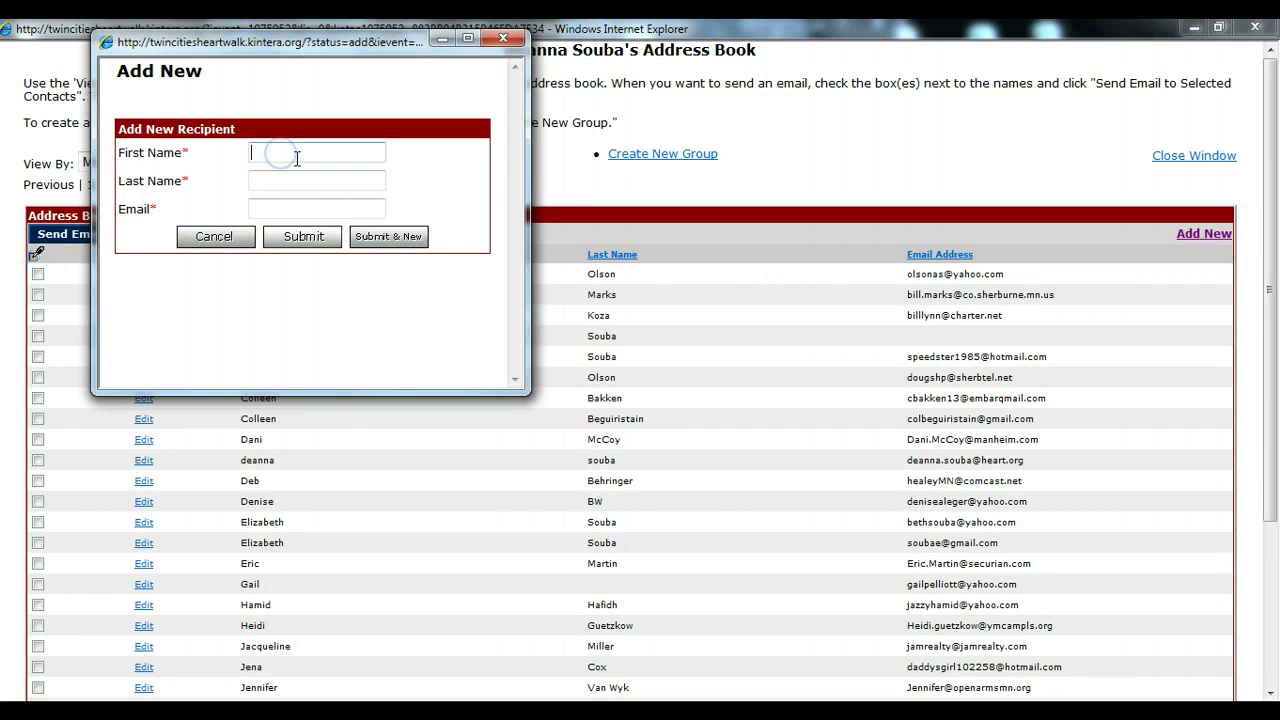
key(Tab)
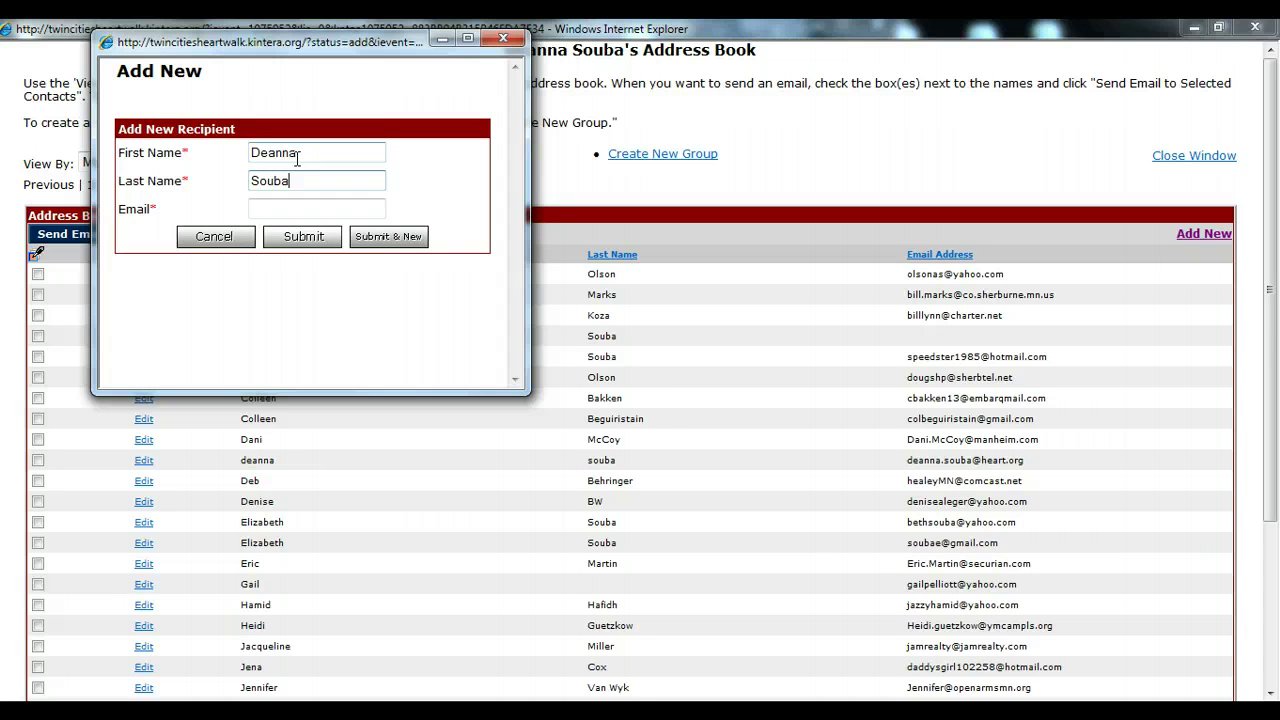
key(Tab)
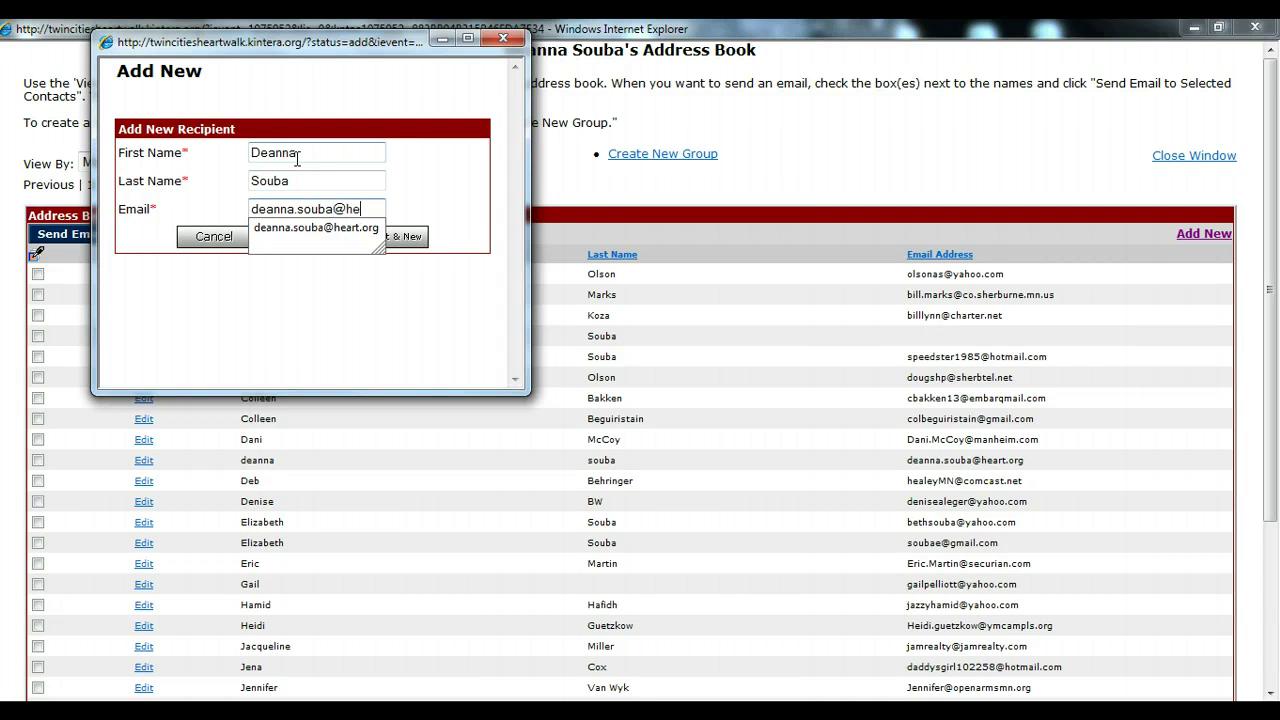
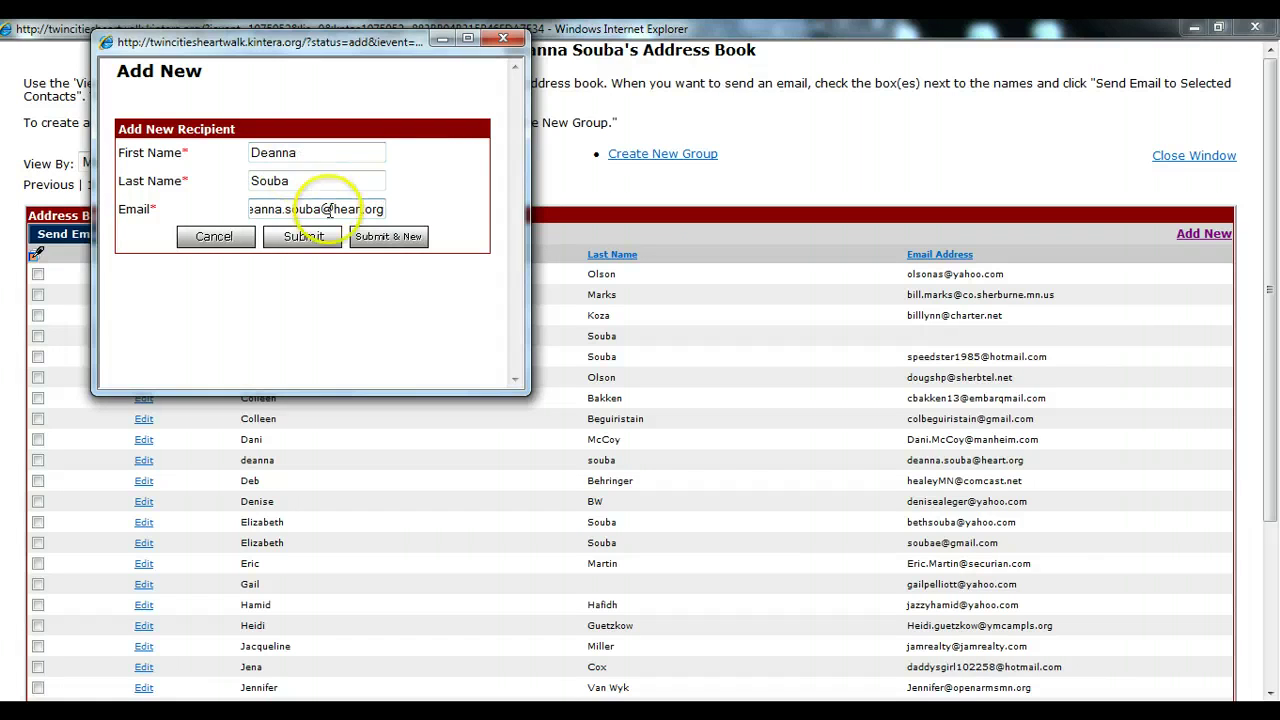
- Save the new contact, tick it, and send an email to the selected contact
click(304, 237)
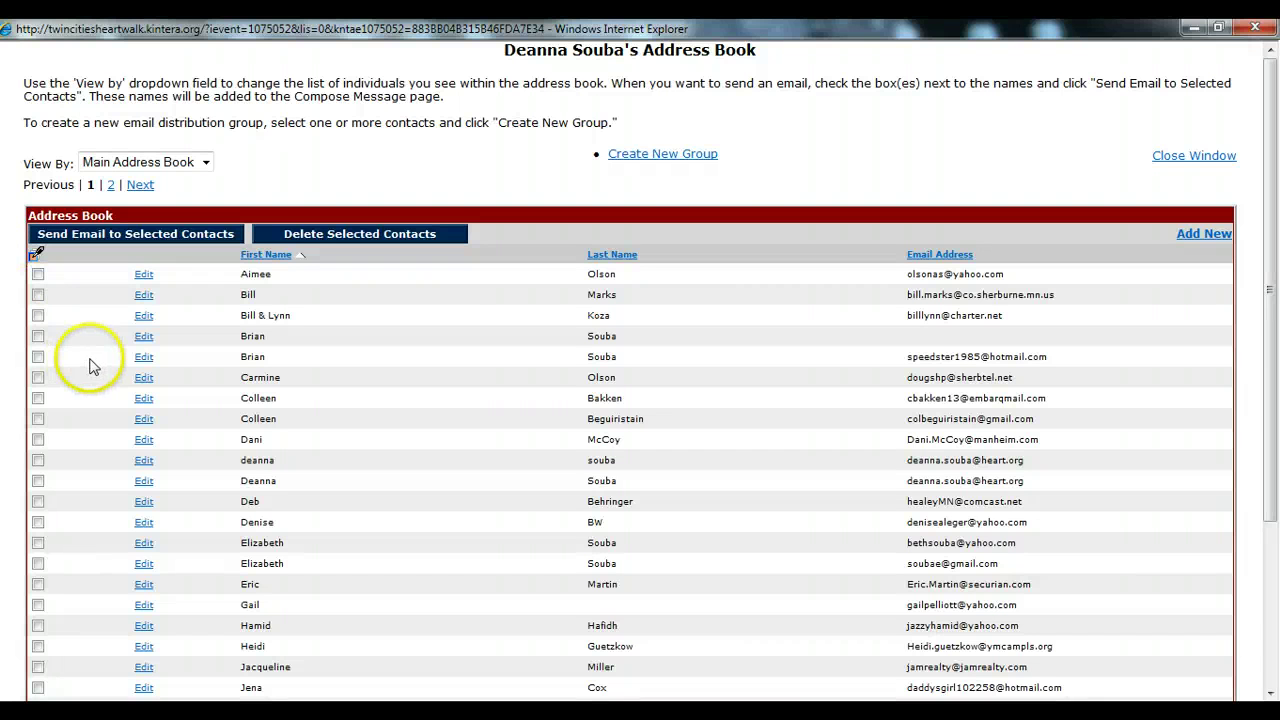
click(40, 481)
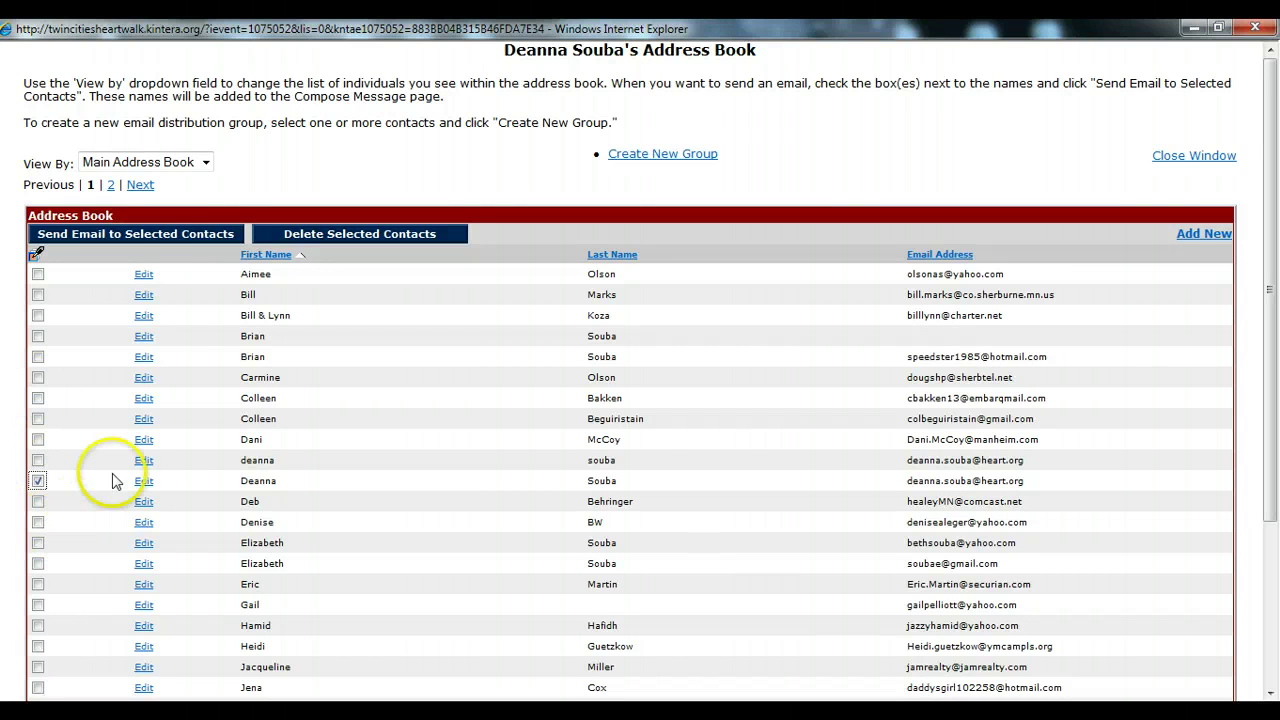
click(170, 240)
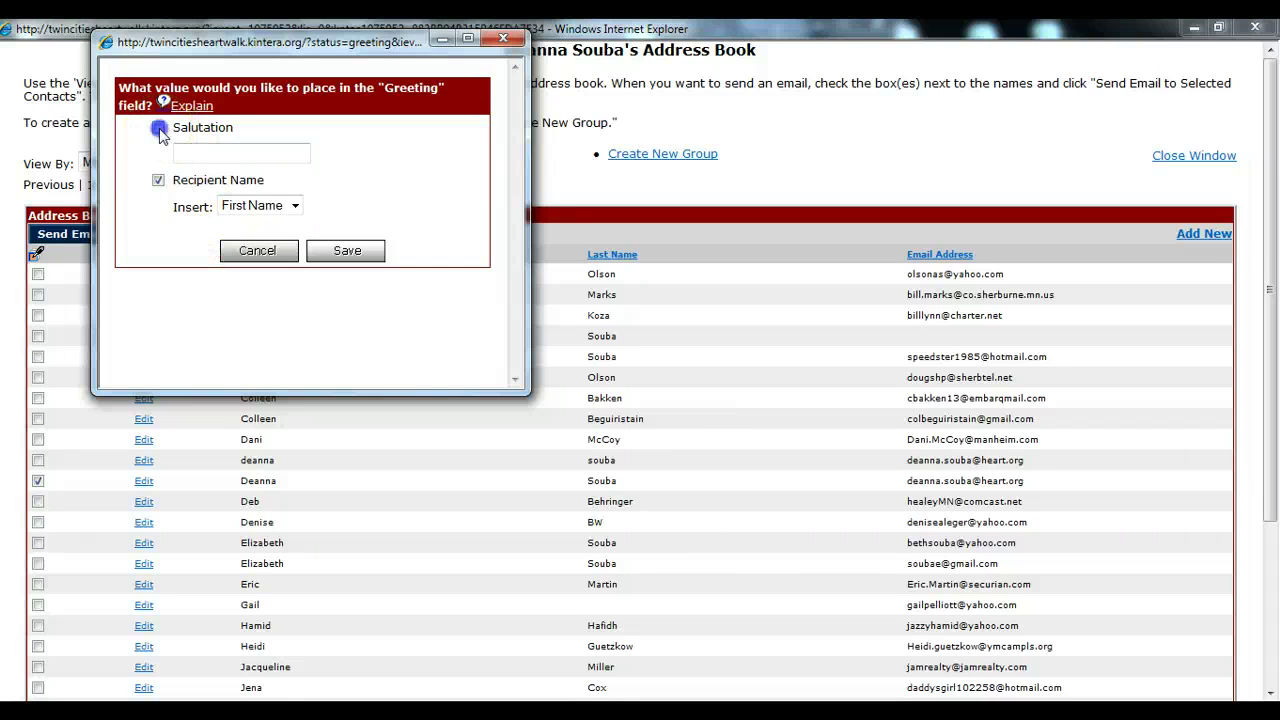
- Set the greeting to the salutation 'Hello' followed by the recipient's first name
click(160, 129)
click(195, 153)
text(He)
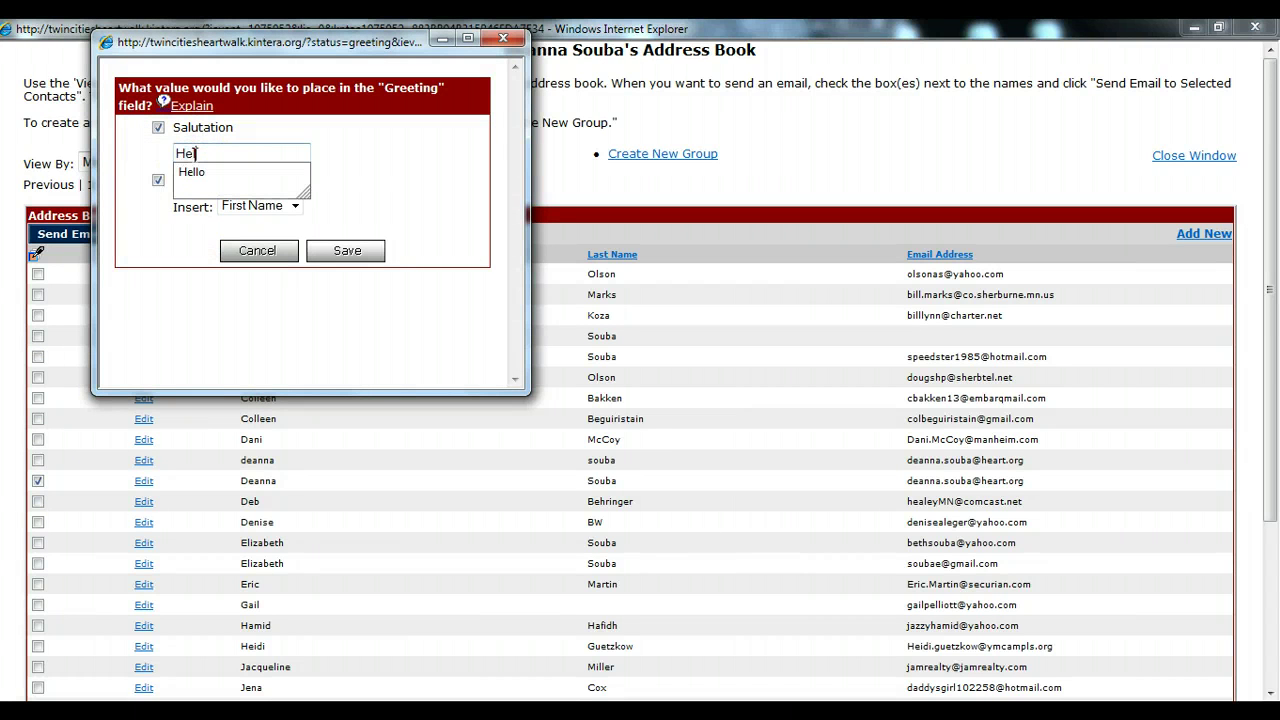
text(llo)
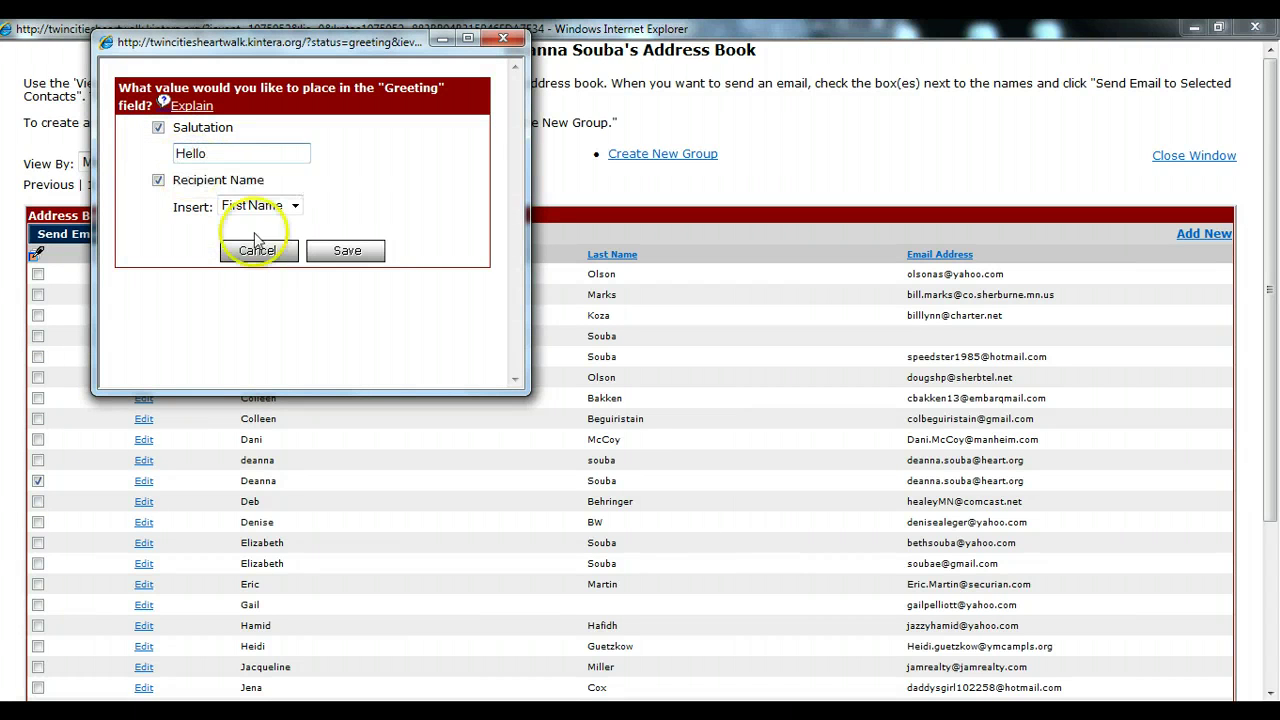
click(343, 251)
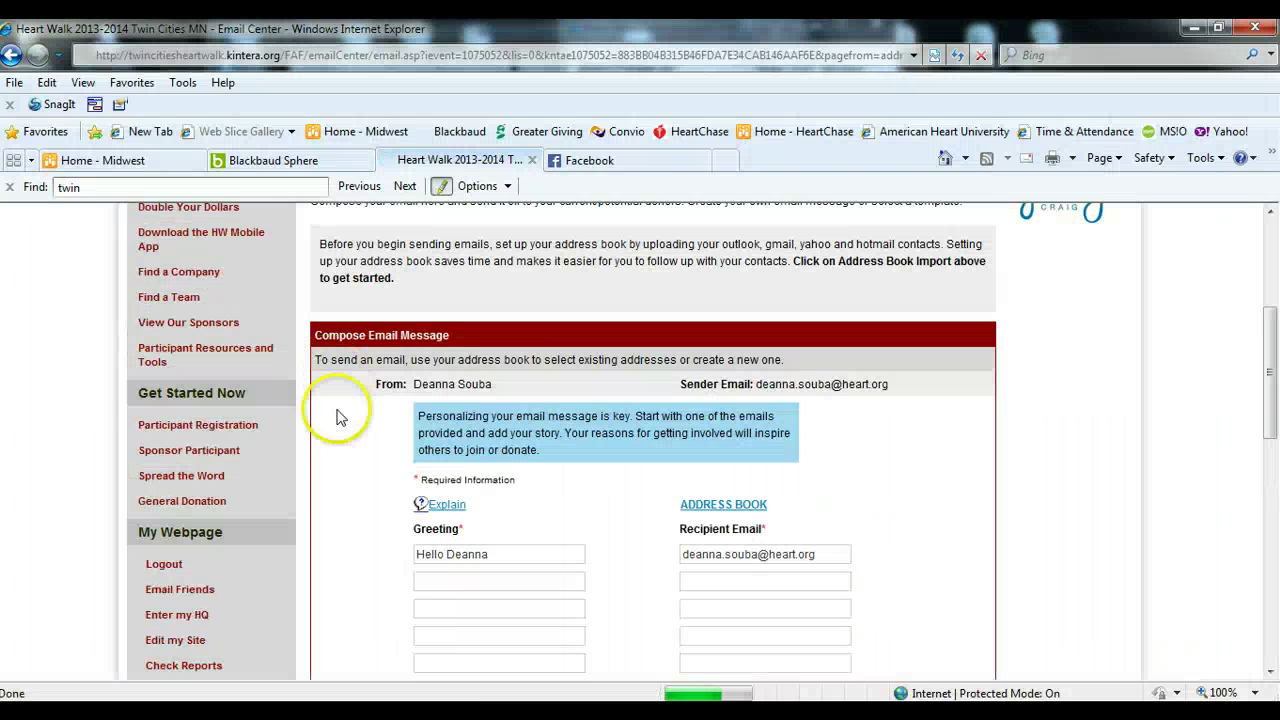
scroll(340, 472, down, 1)
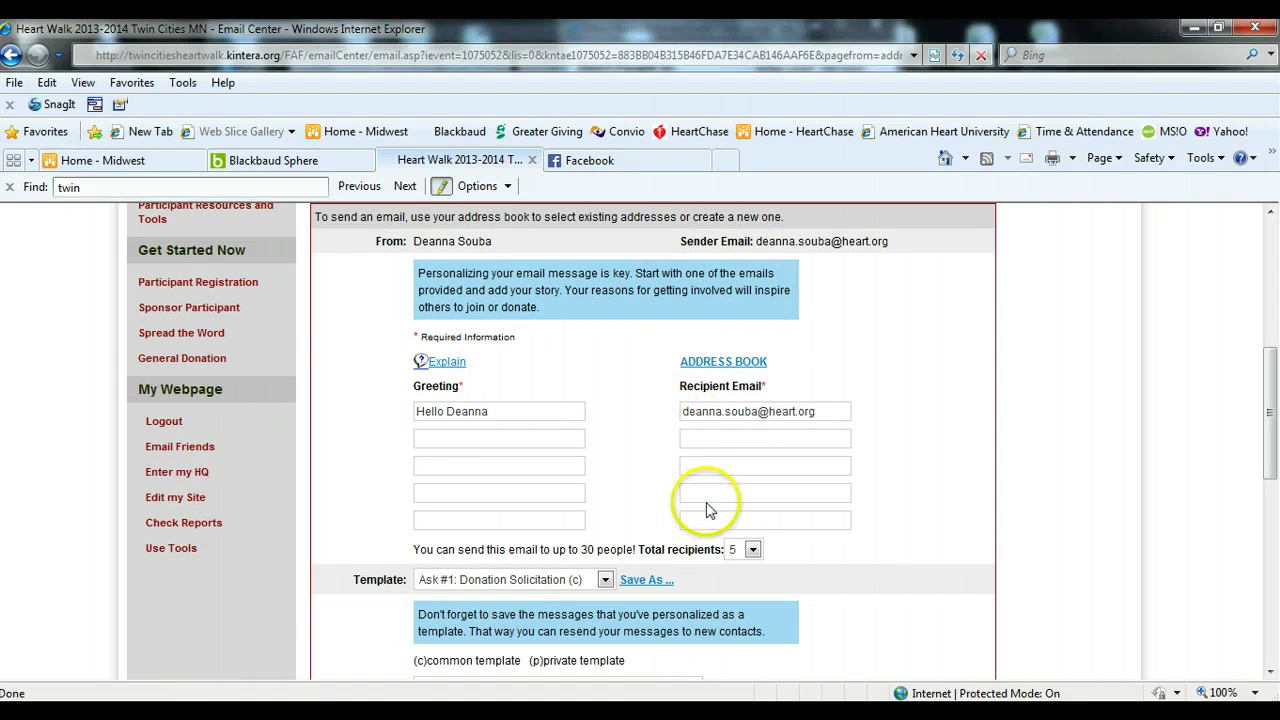
scroll(650, 485, down, 2)
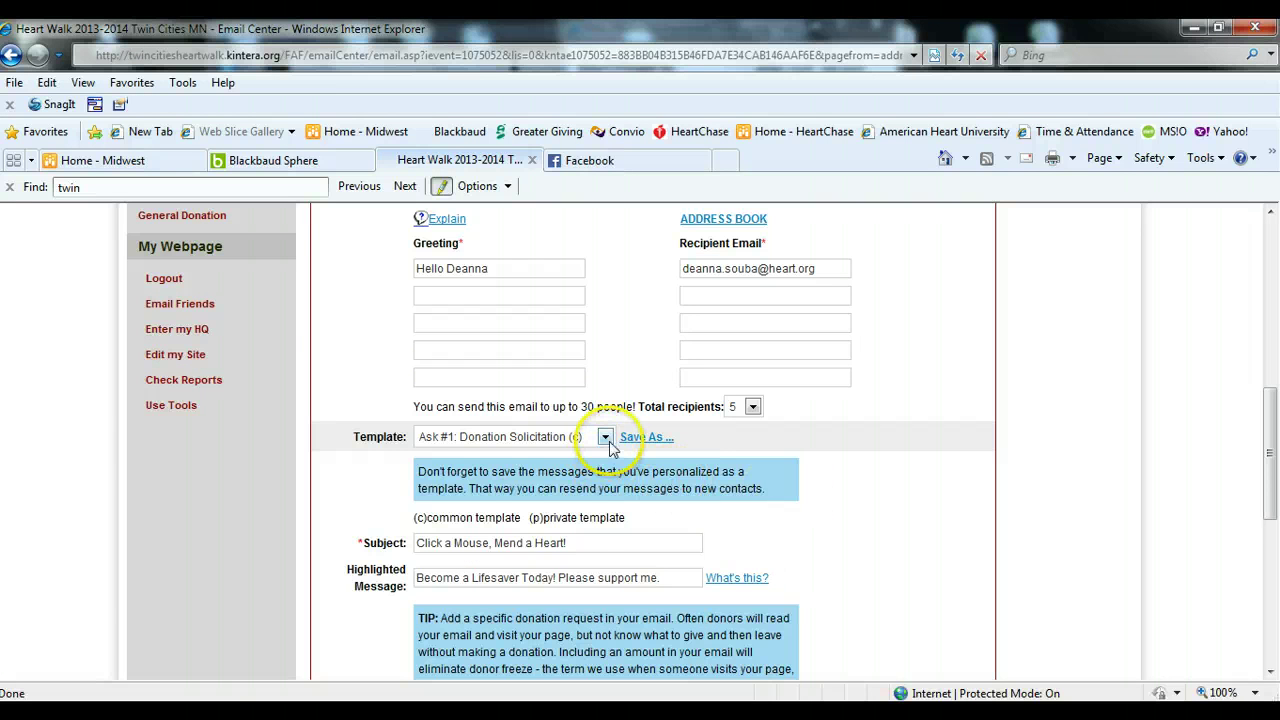
click(606, 441)
click(605, 454)
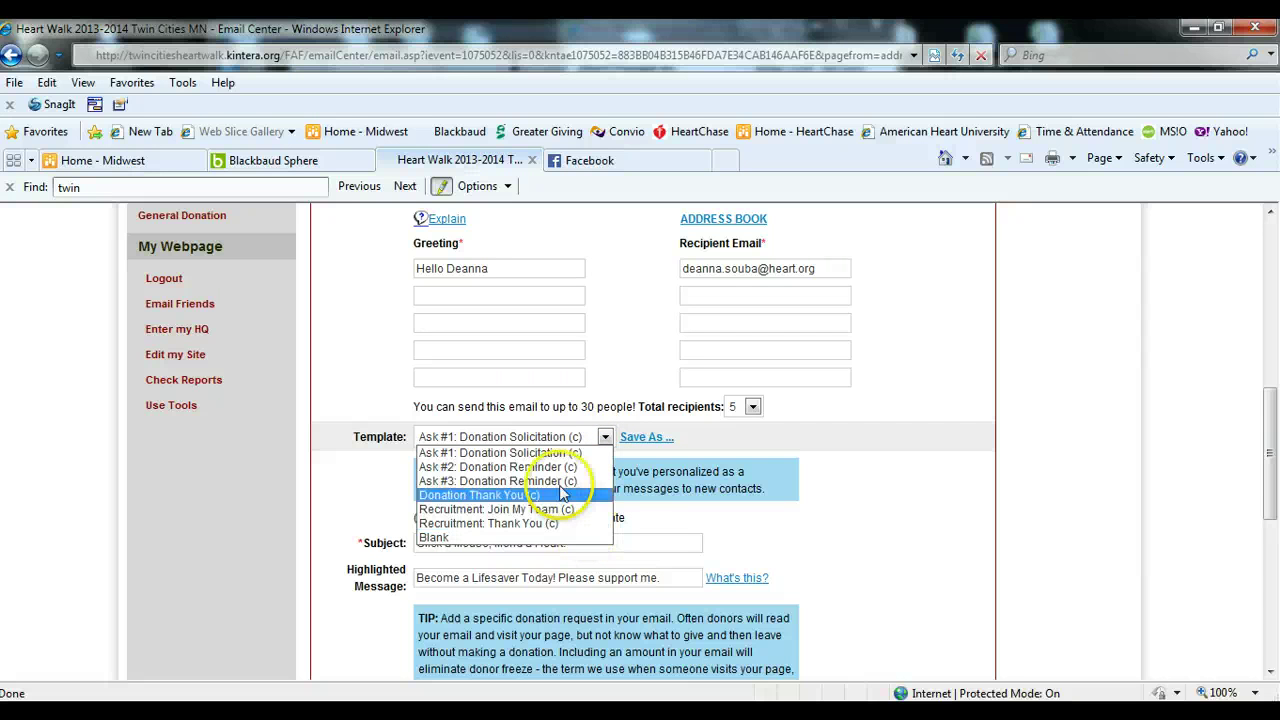
drag(550, 445, 574, 538)
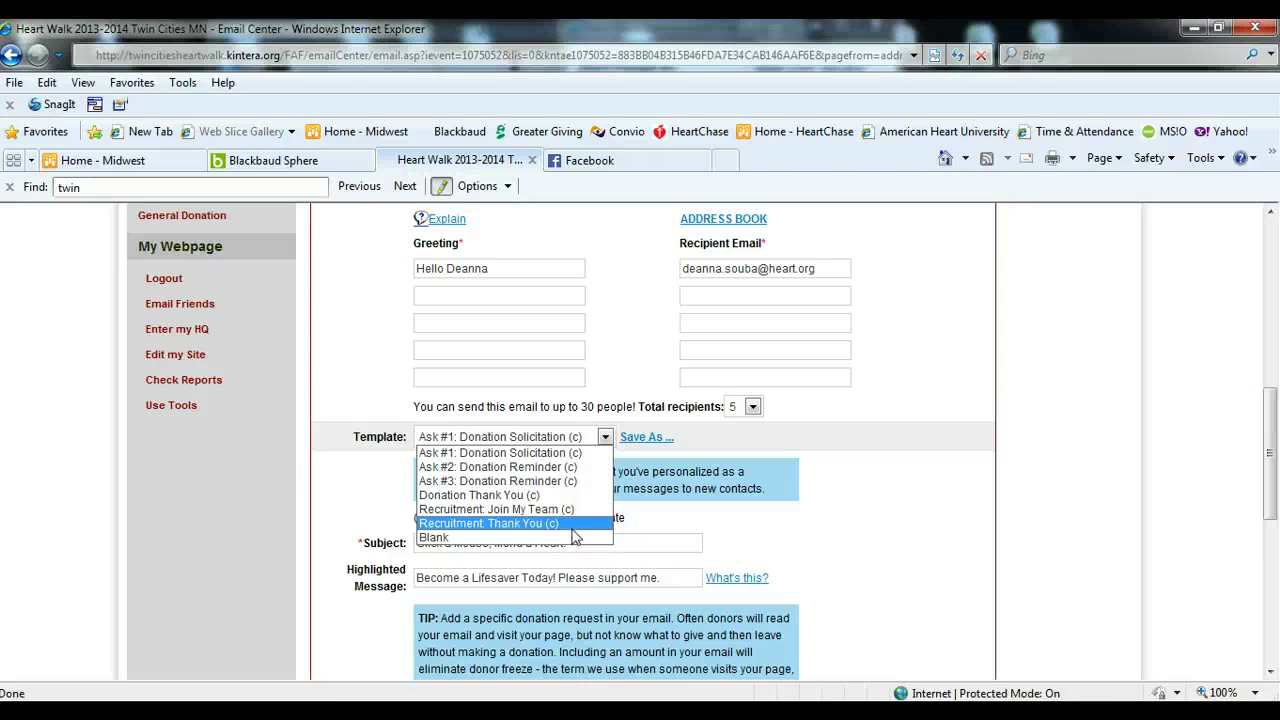
drag(576, 537, 576, 461)
click(836, 517)
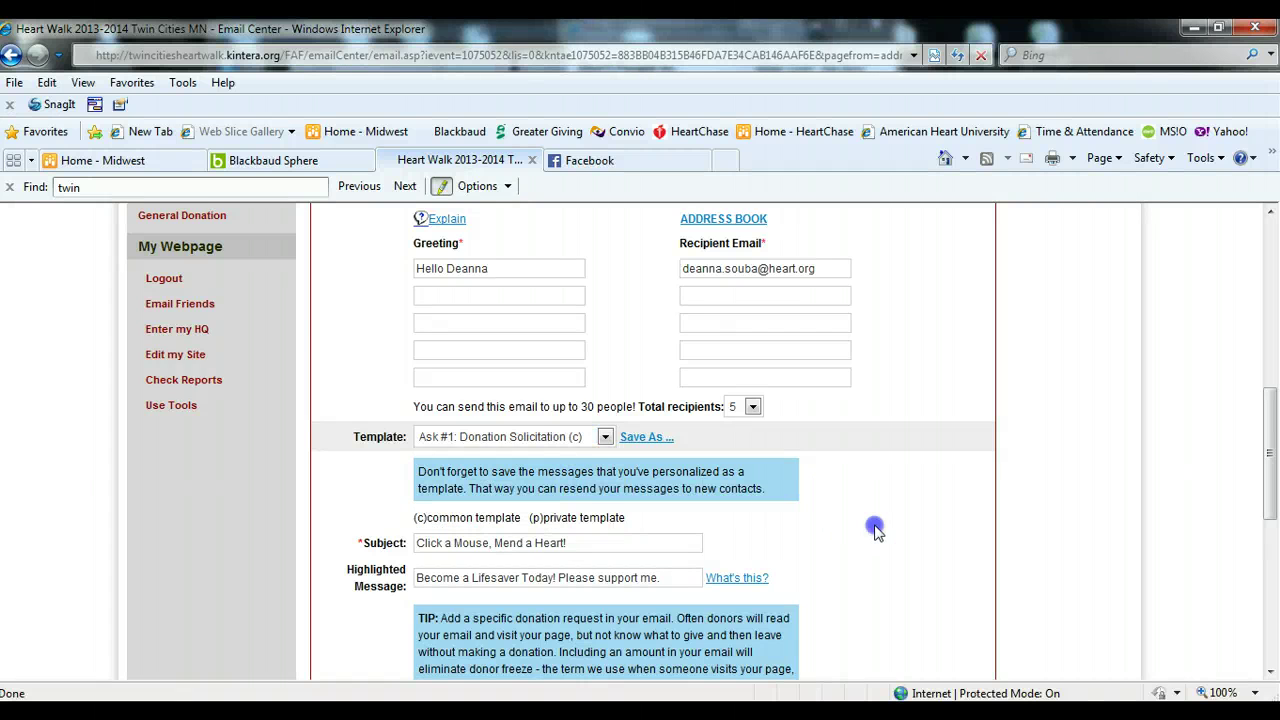
scroll(860, 528, down, 2)
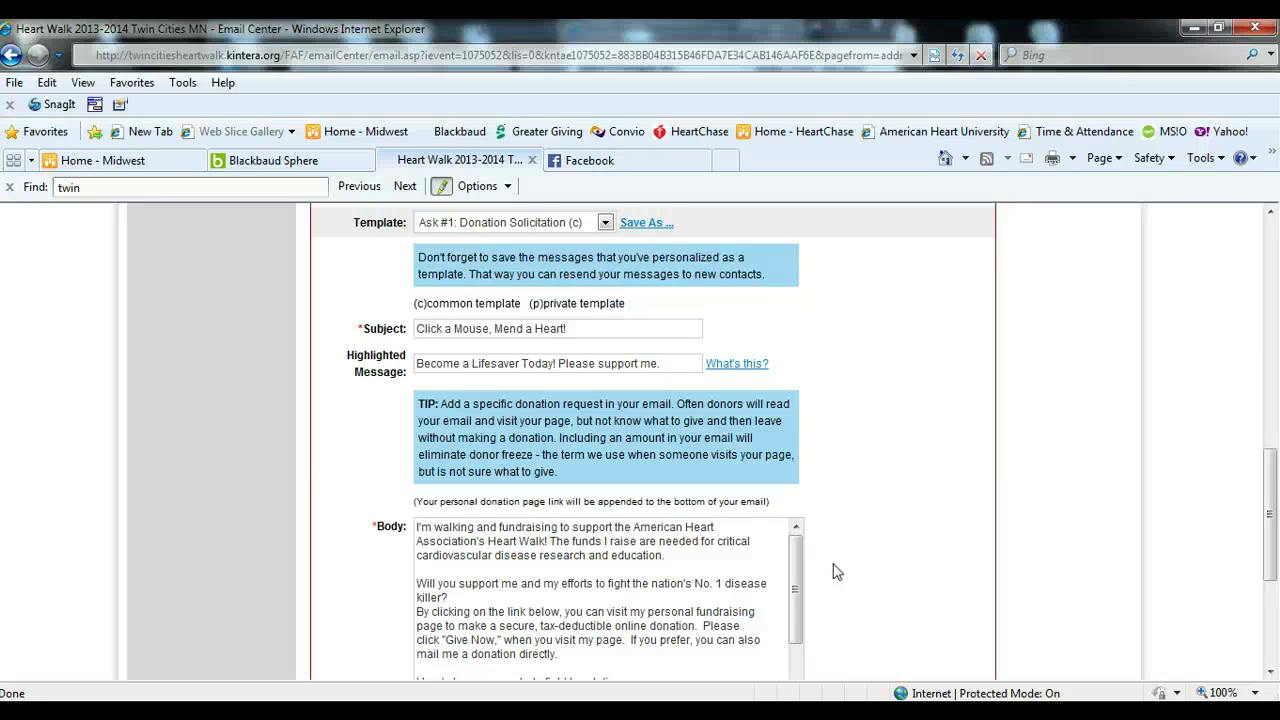
click(645, 222)
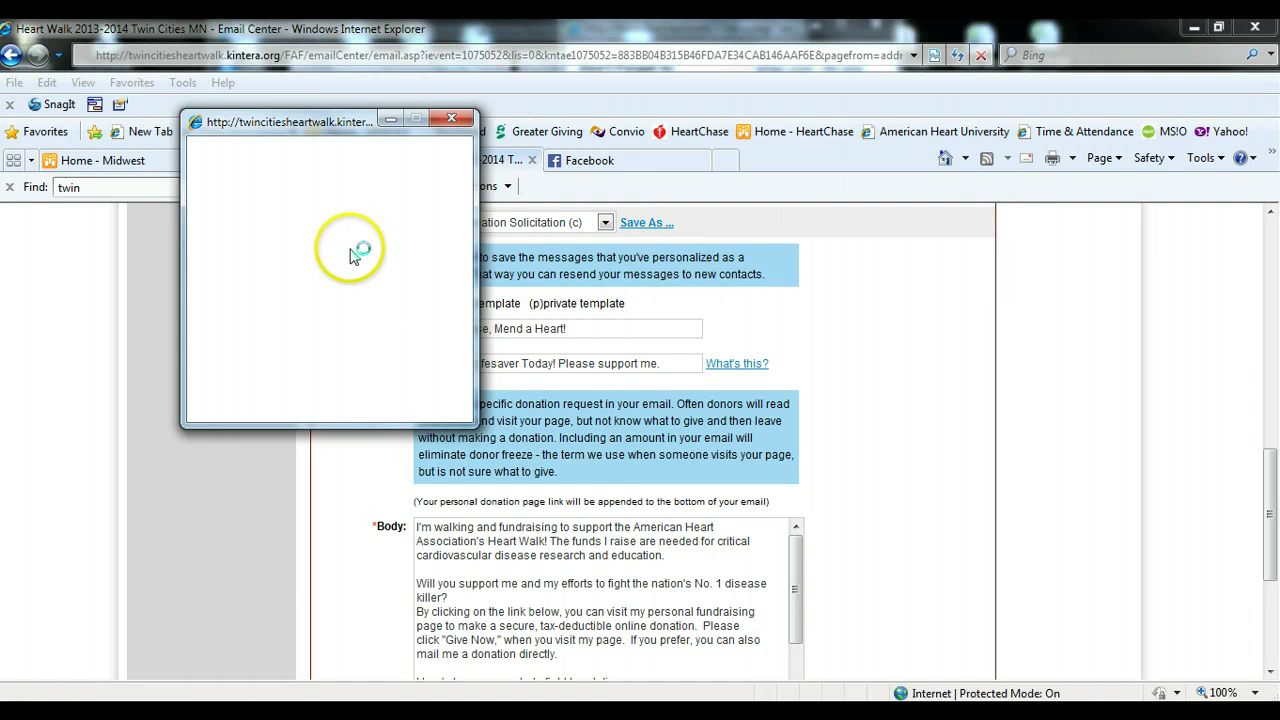
- Close the Save Email Template As window without saving the template
click(356, 330)
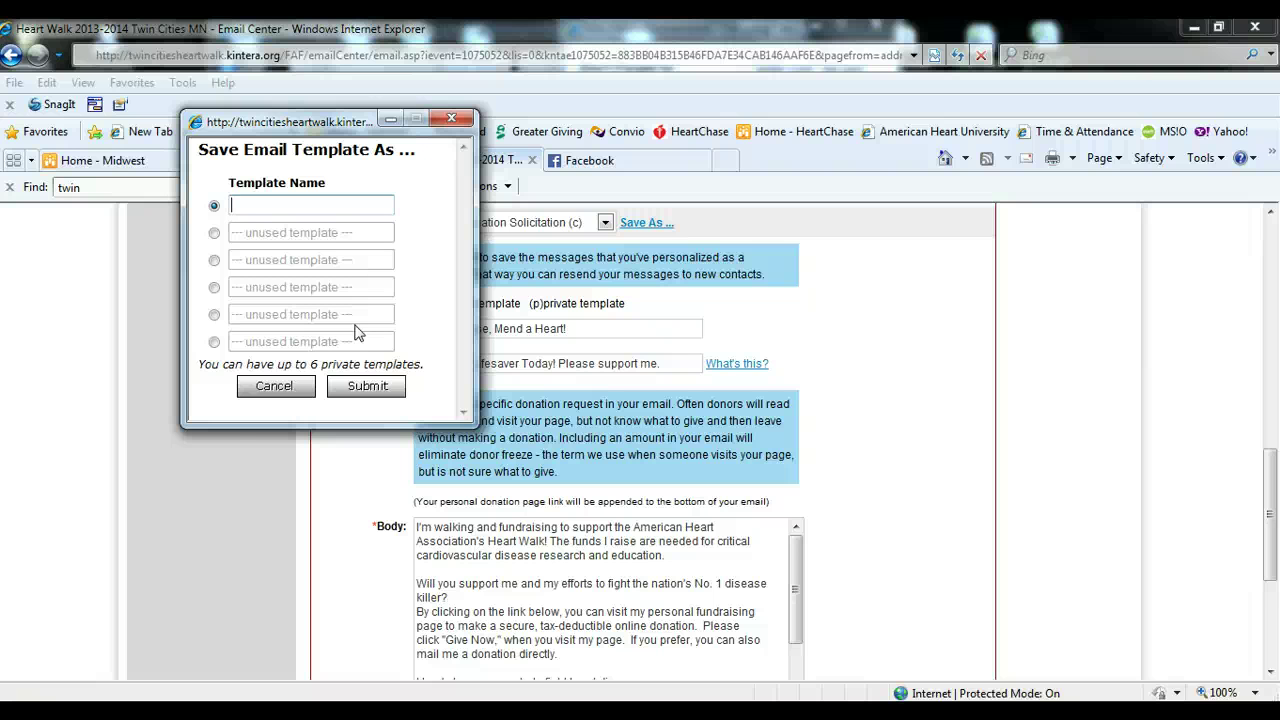
click(450, 120)
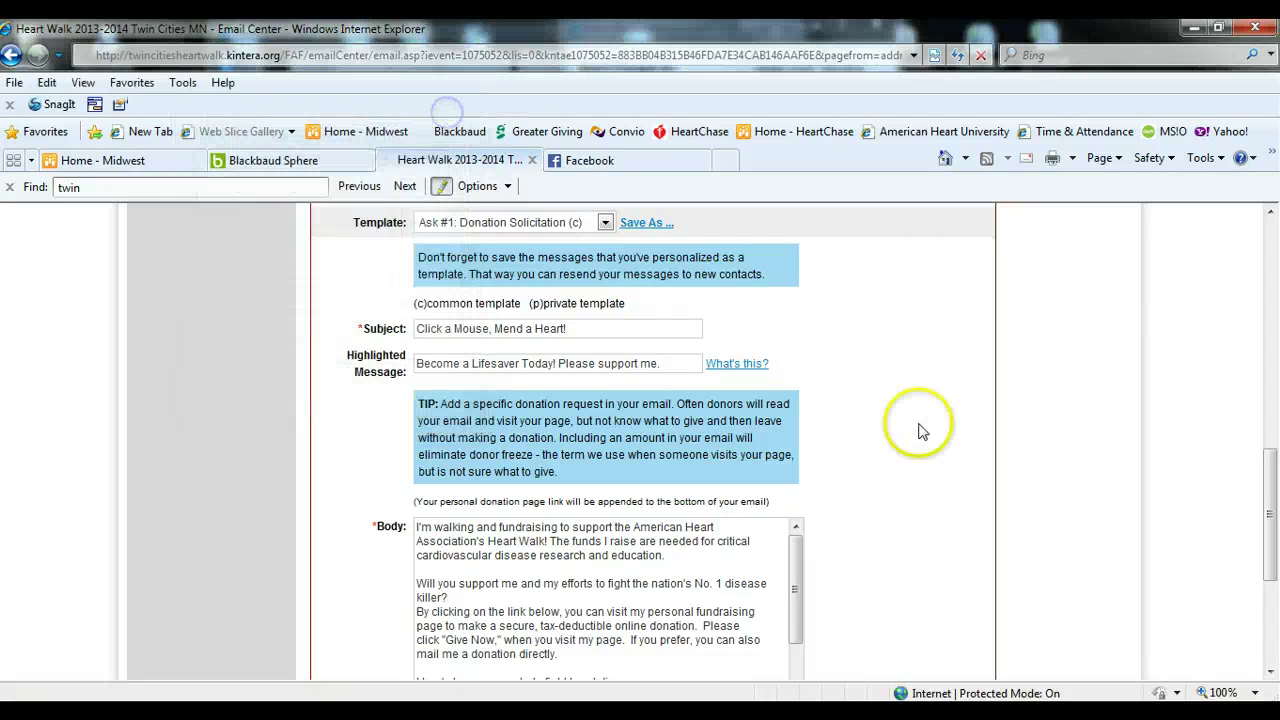
scroll(912, 435, up, 3)
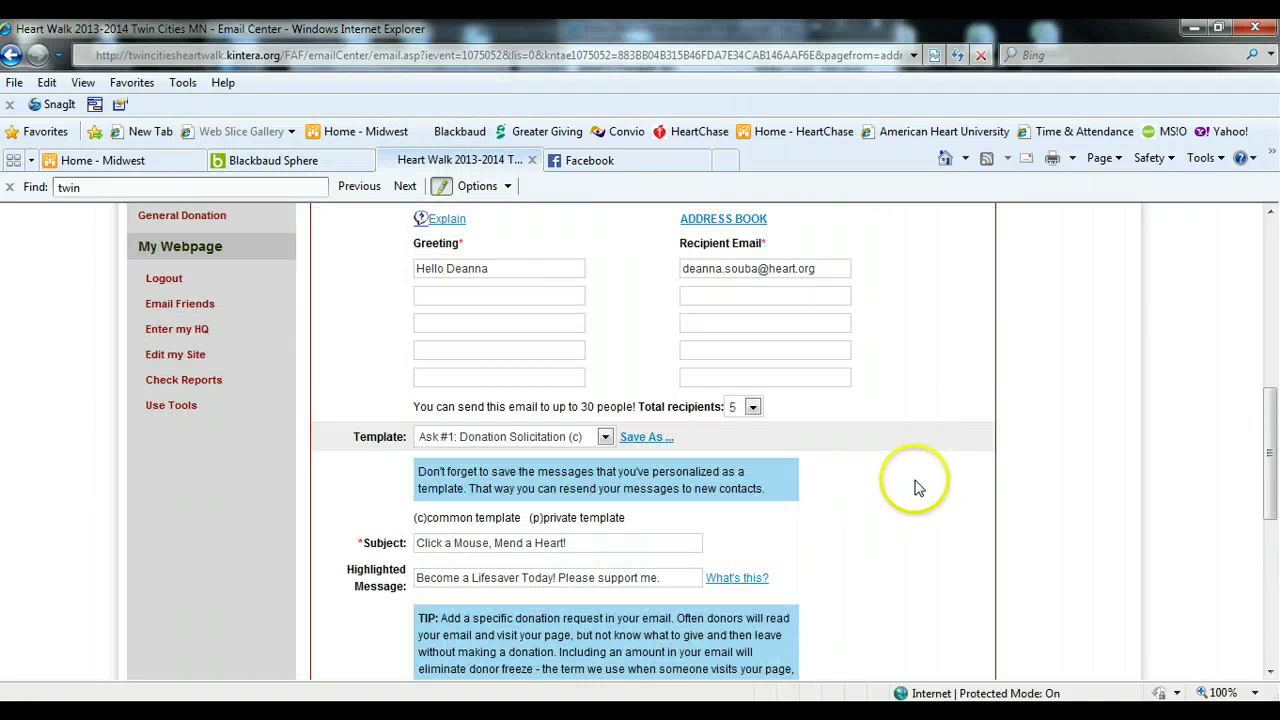
scroll(912, 480, up, 1)
- Select the second Recipient Email field and review the donation-request body text
click(693, 367)
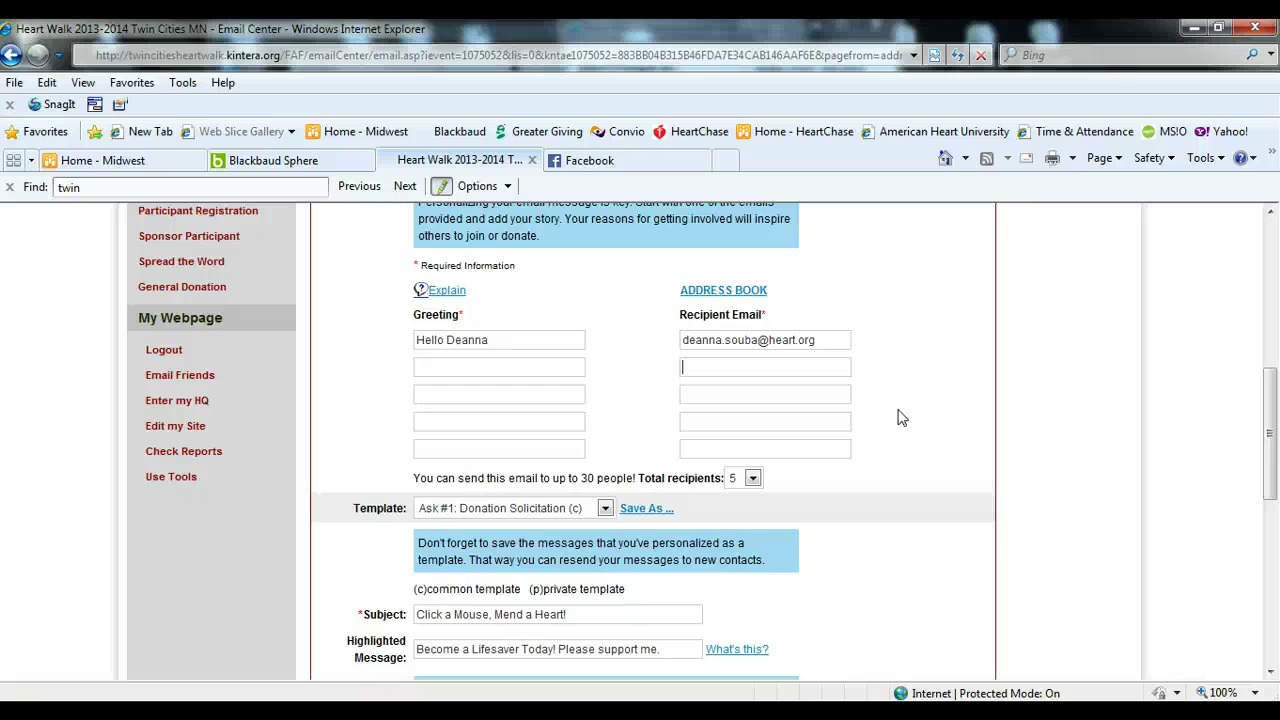
scroll(890, 457, up, 3)
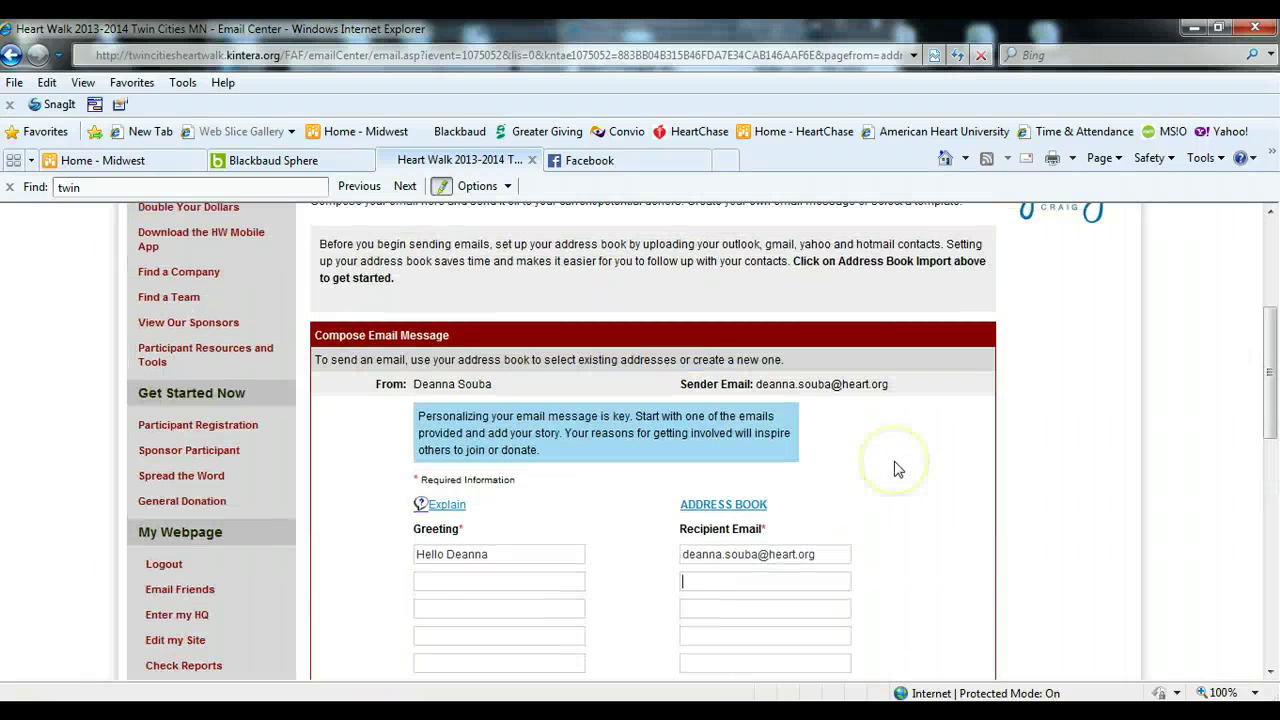
scroll(894, 461, up, 1)
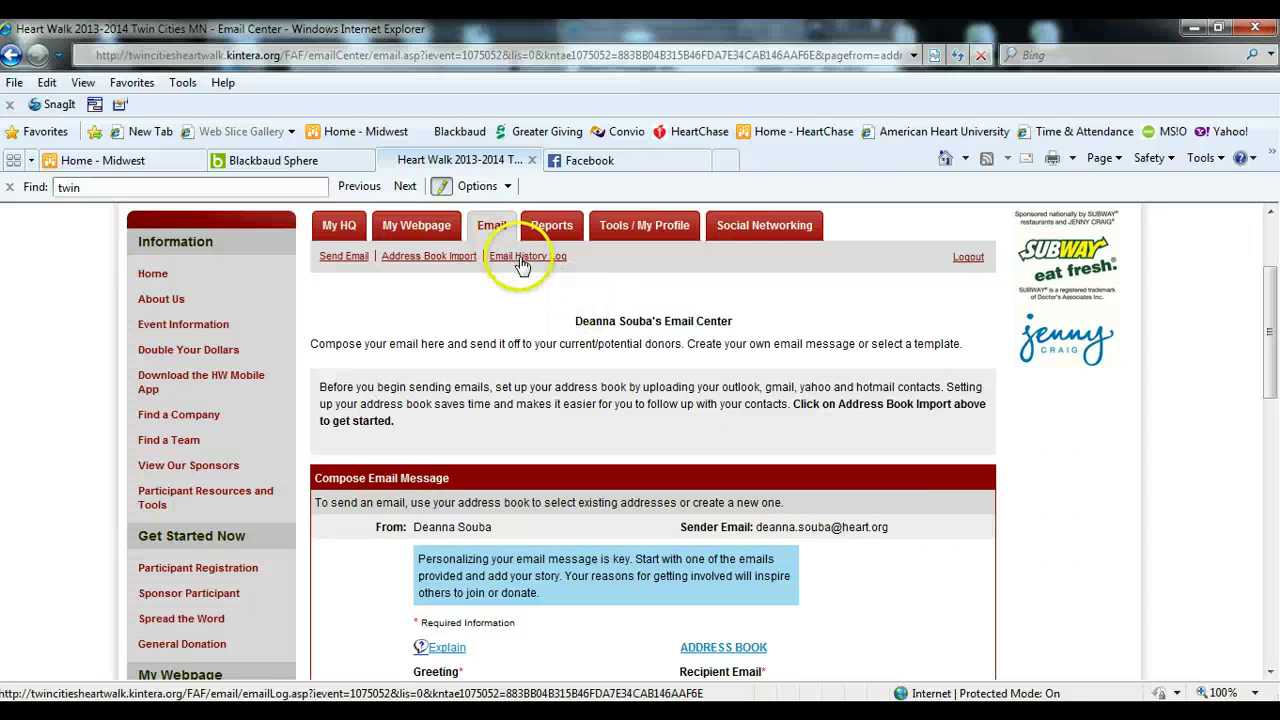
scroll(920, 574, down, 3)
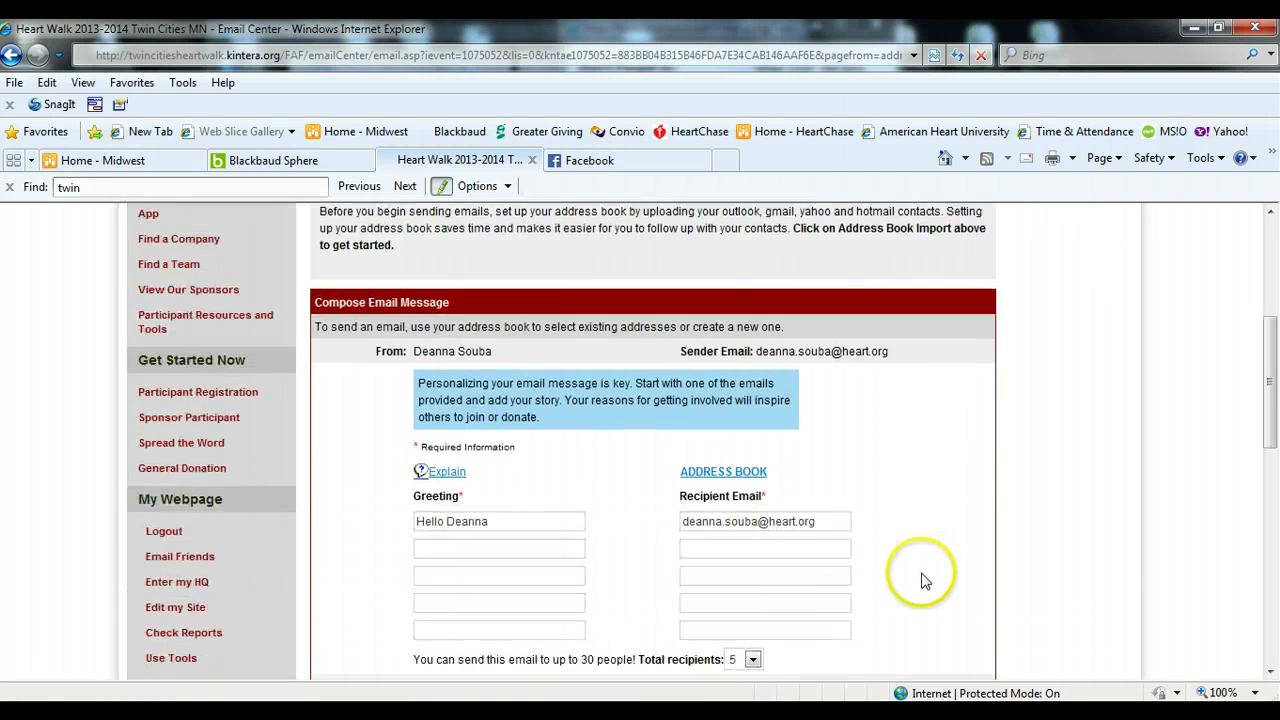
scroll(921, 578, down, 8)
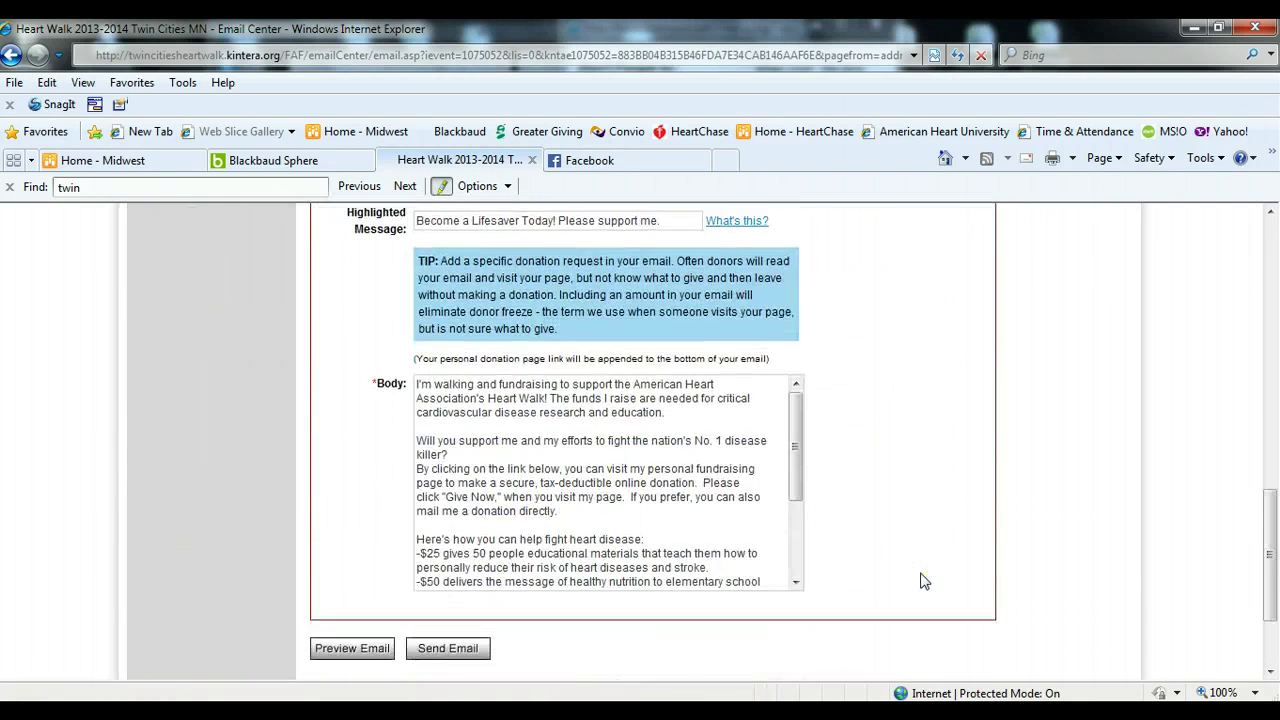
- Preview the donation request email, highlight the personal page URL, then send it
click(362, 504)
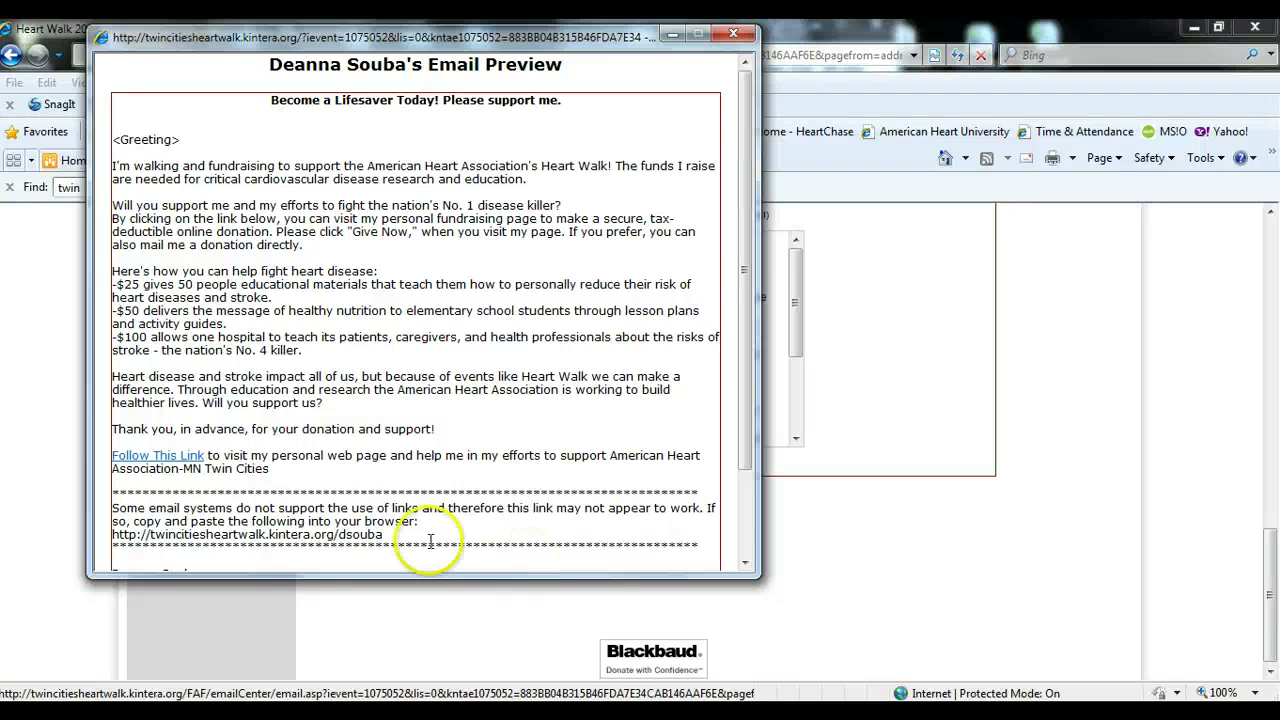
drag(112, 537, 386, 538)
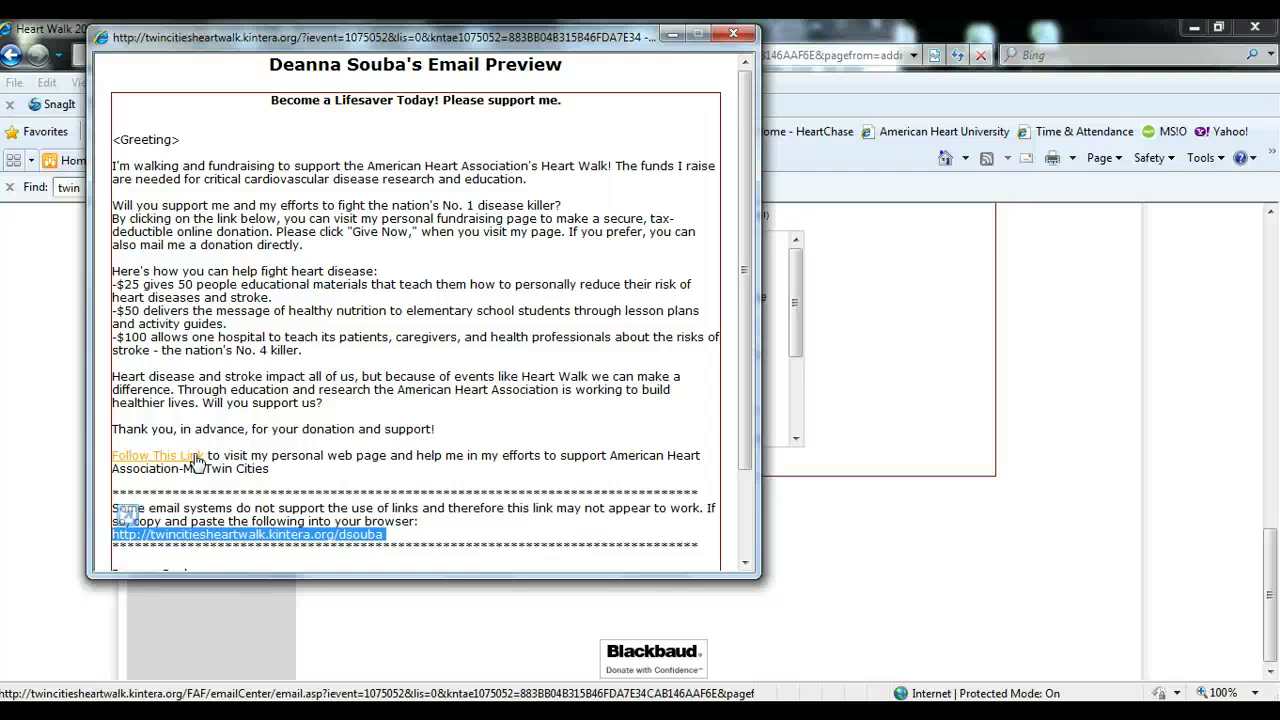
click(733, 34)
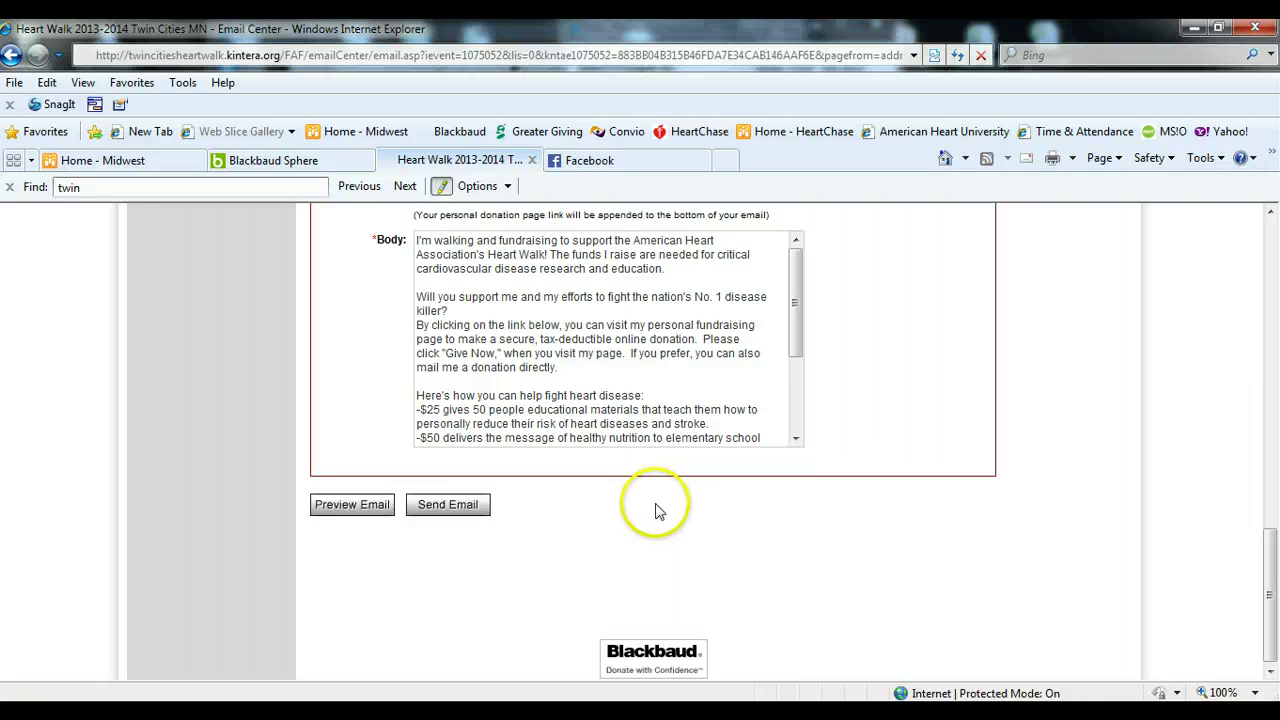
click(448, 506)
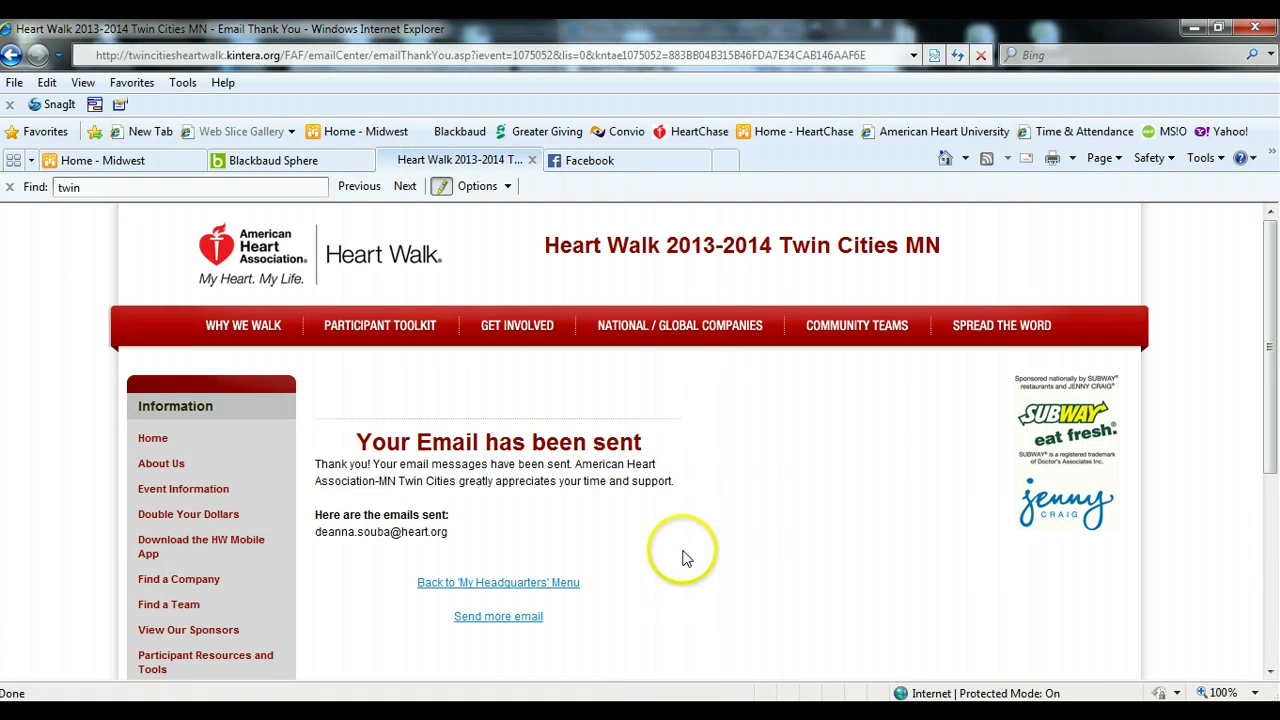
- Follow Send more email back to the Email Center's fresh compose form
click(505, 617)
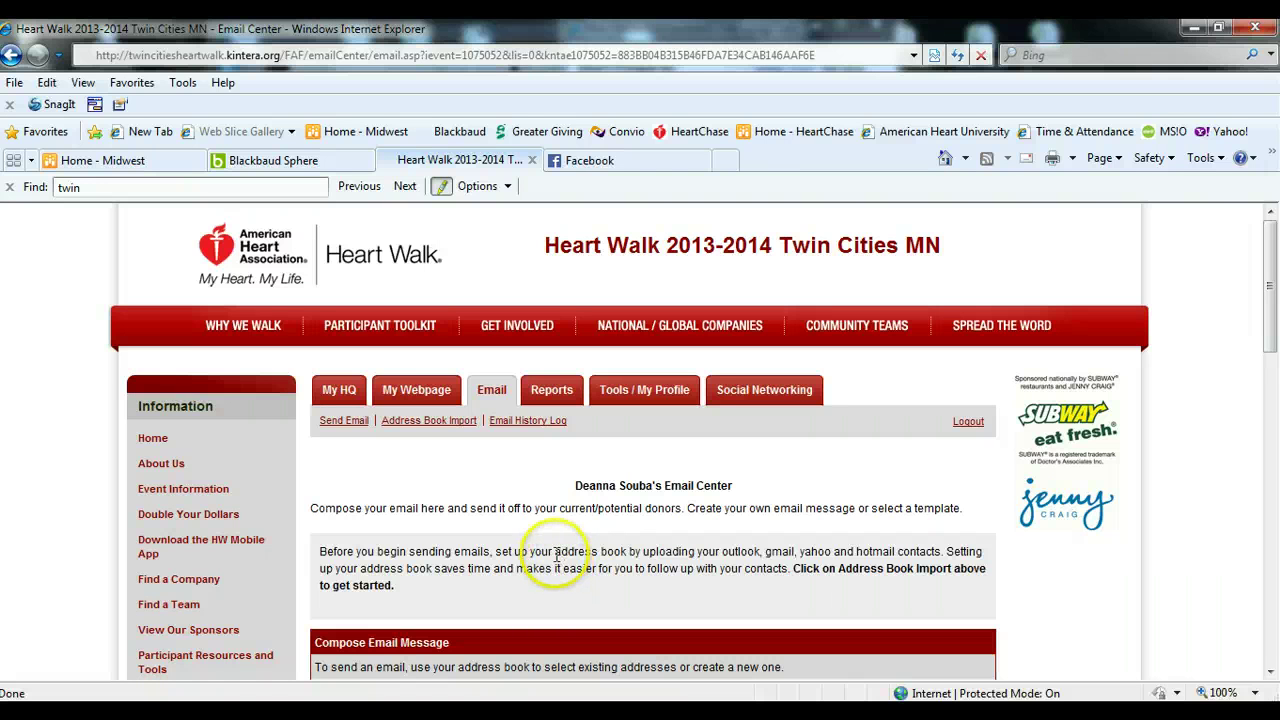
scroll(555, 555, down, 1)
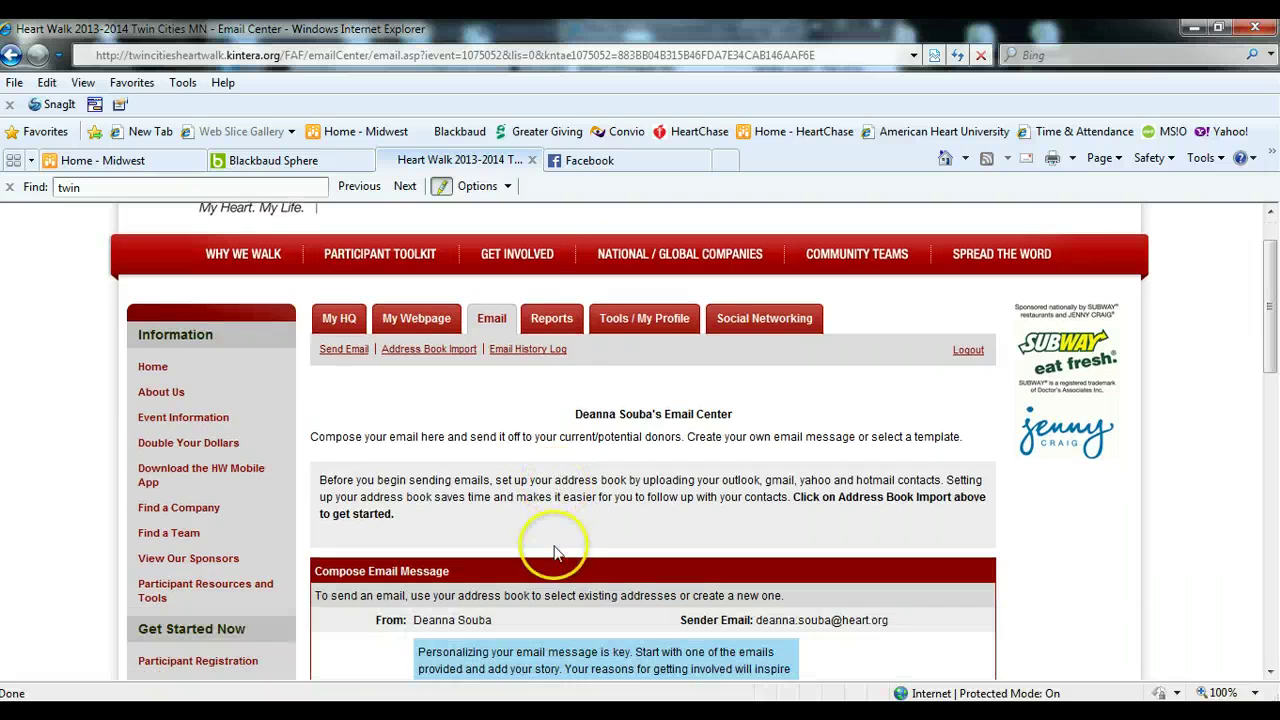
- Open the Email History Log and review the No. of Visits, registration and donation columns for the 08/13/2013 email
click(526, 350)
scroll(406, 587, down, 1)
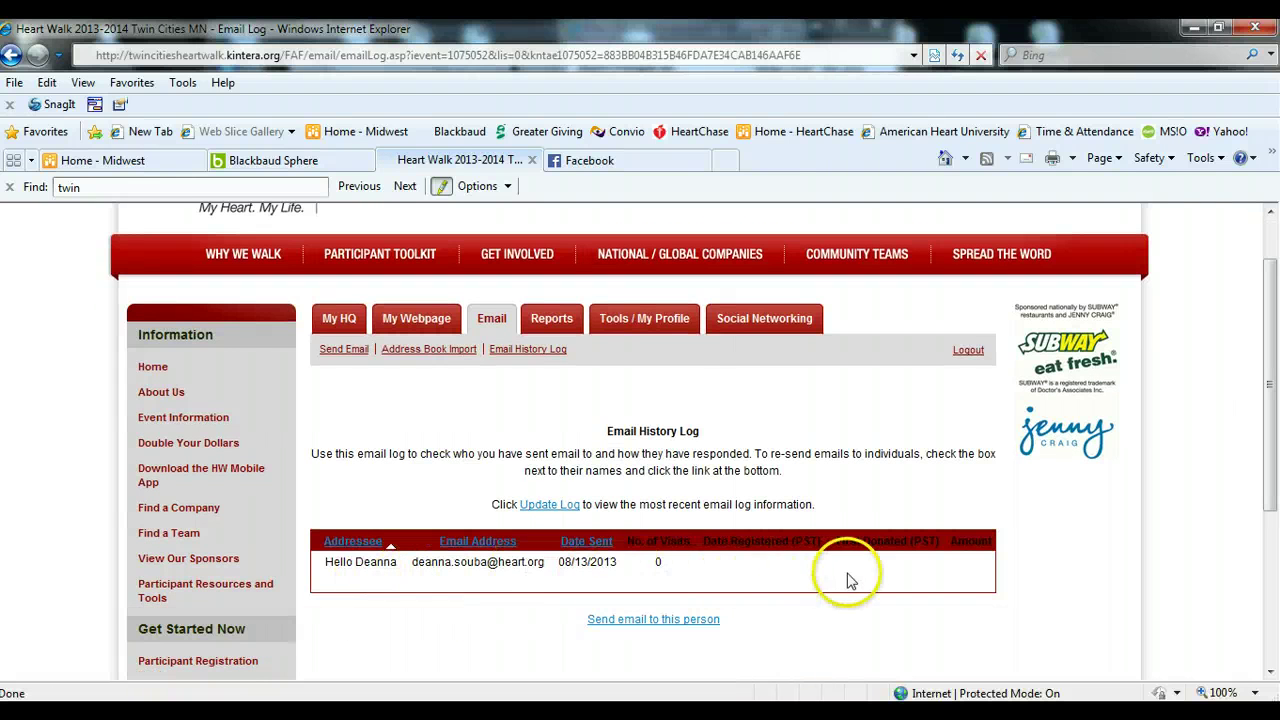
drag(628, 541, 698, 560)
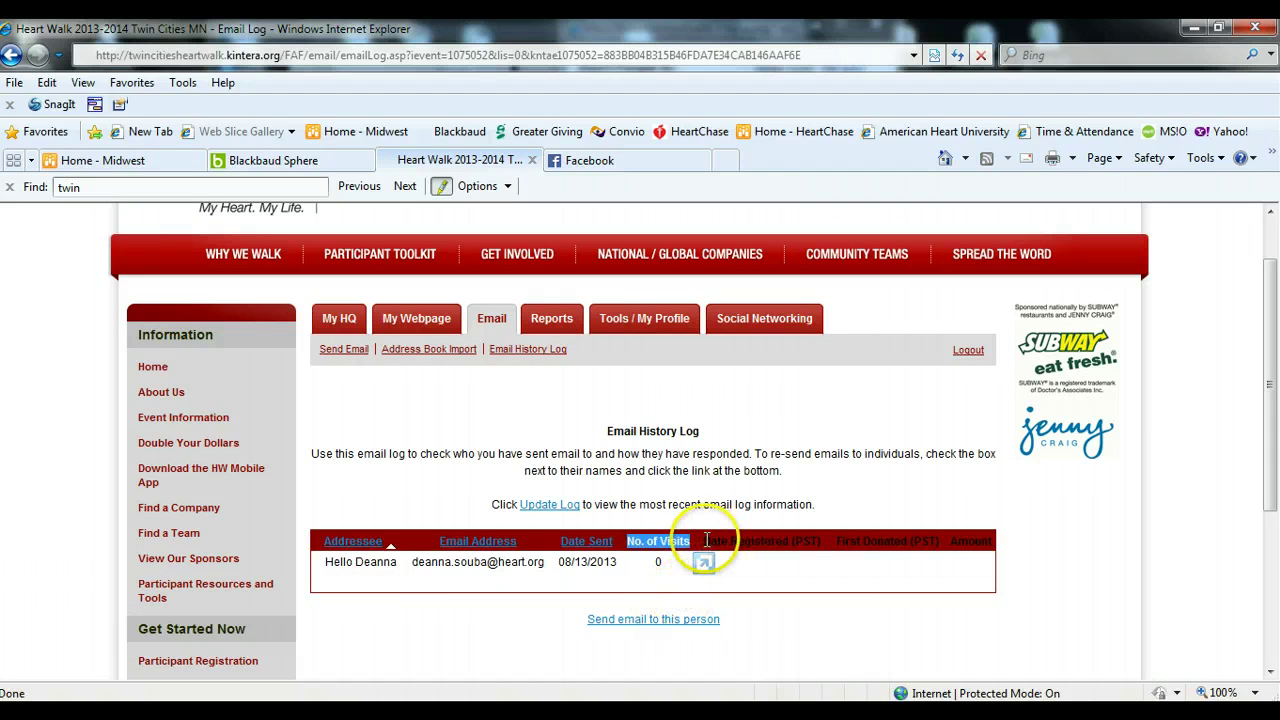
drag(706, 540, 993, 541)
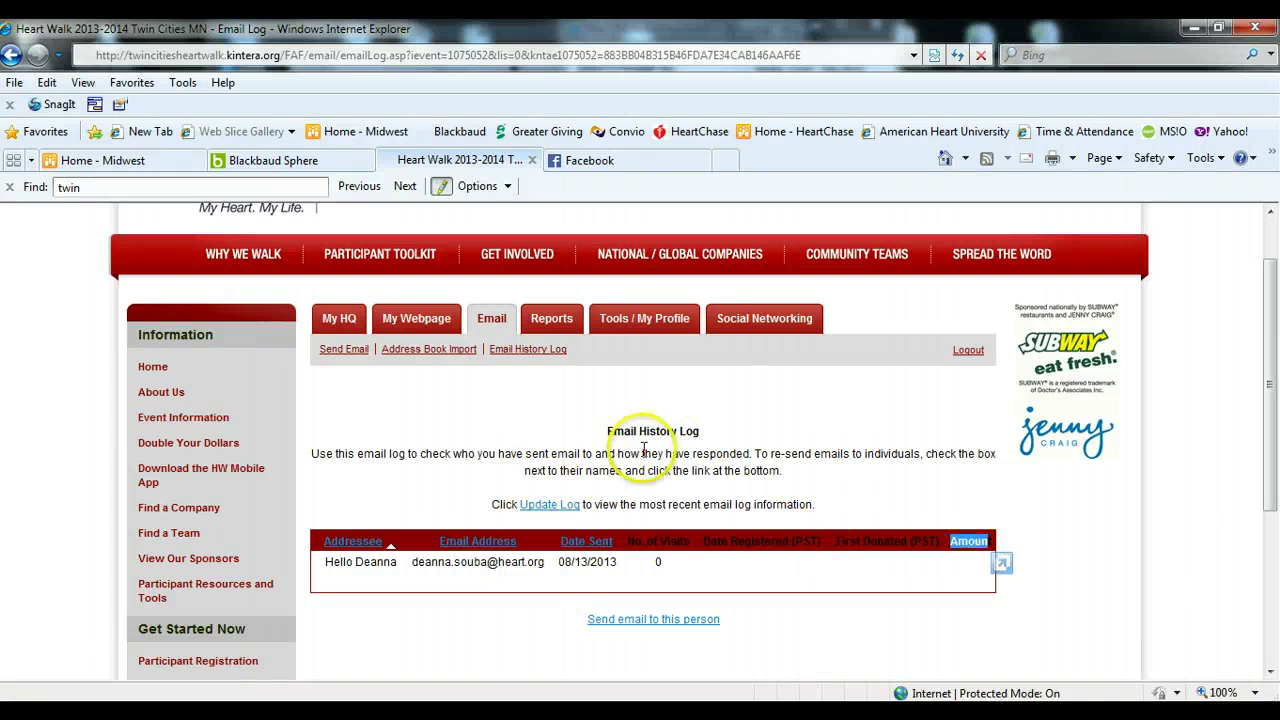
- Open the donation report ($200.00 goal, $0.00 raised) and tick the first donor's checkbox
click(560, 322)
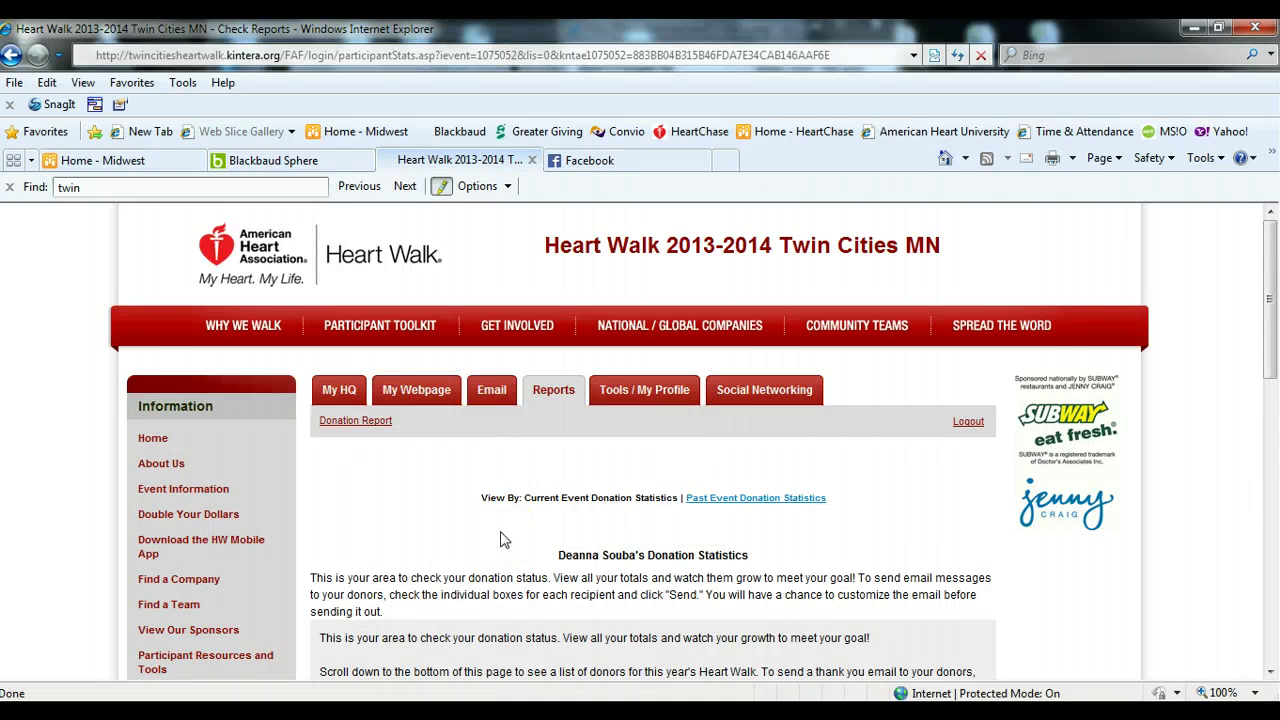
scroll(503, 540, down, 3)
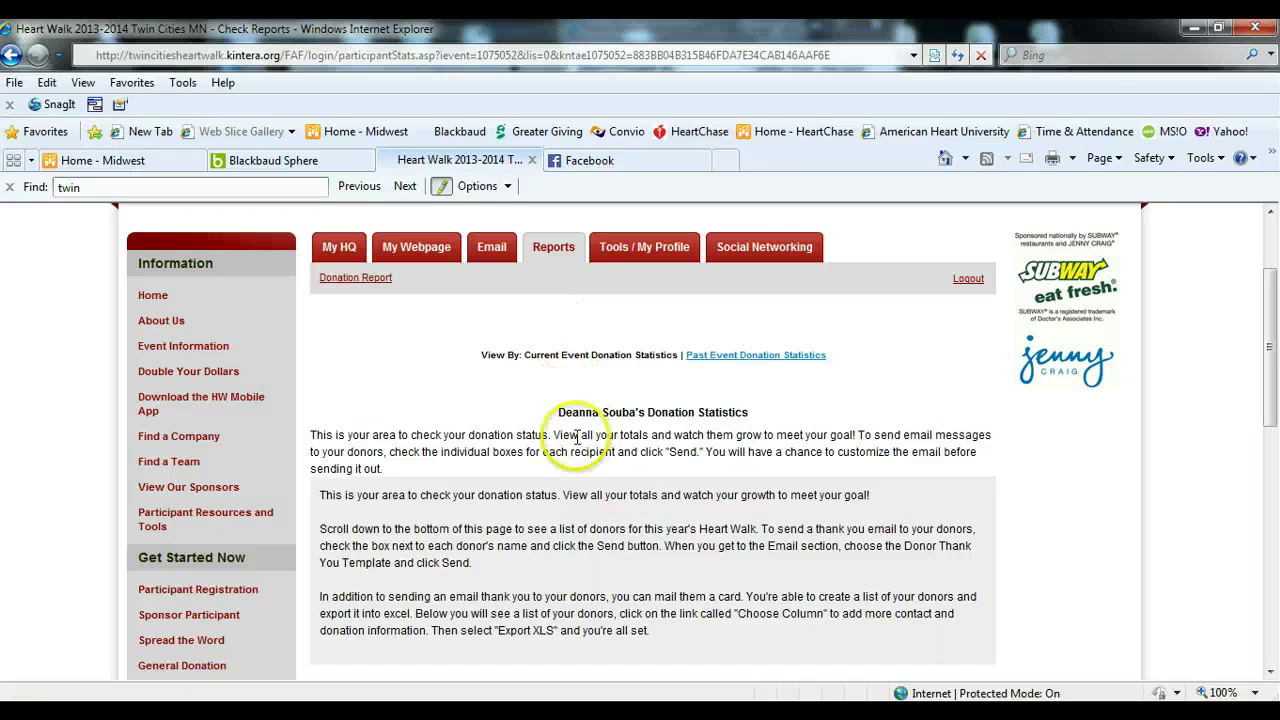
scroll(575, 435, down, 5)
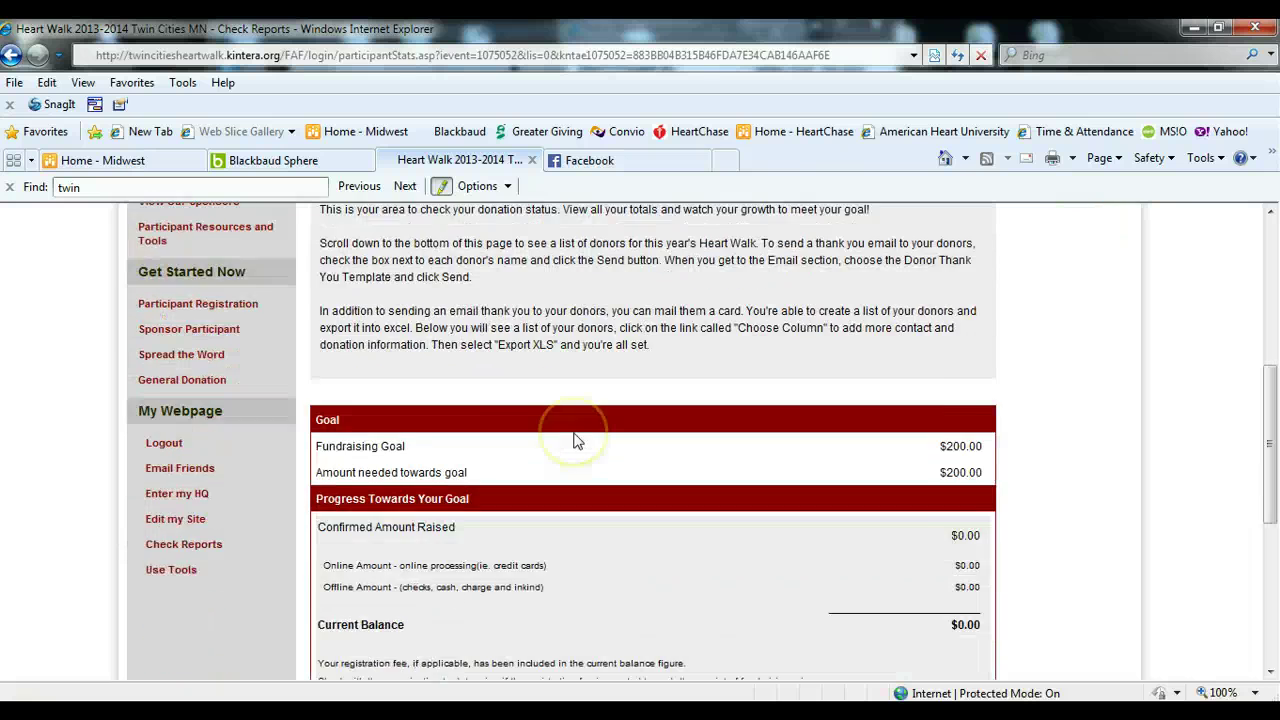
scroll(575, 440, down, 1)
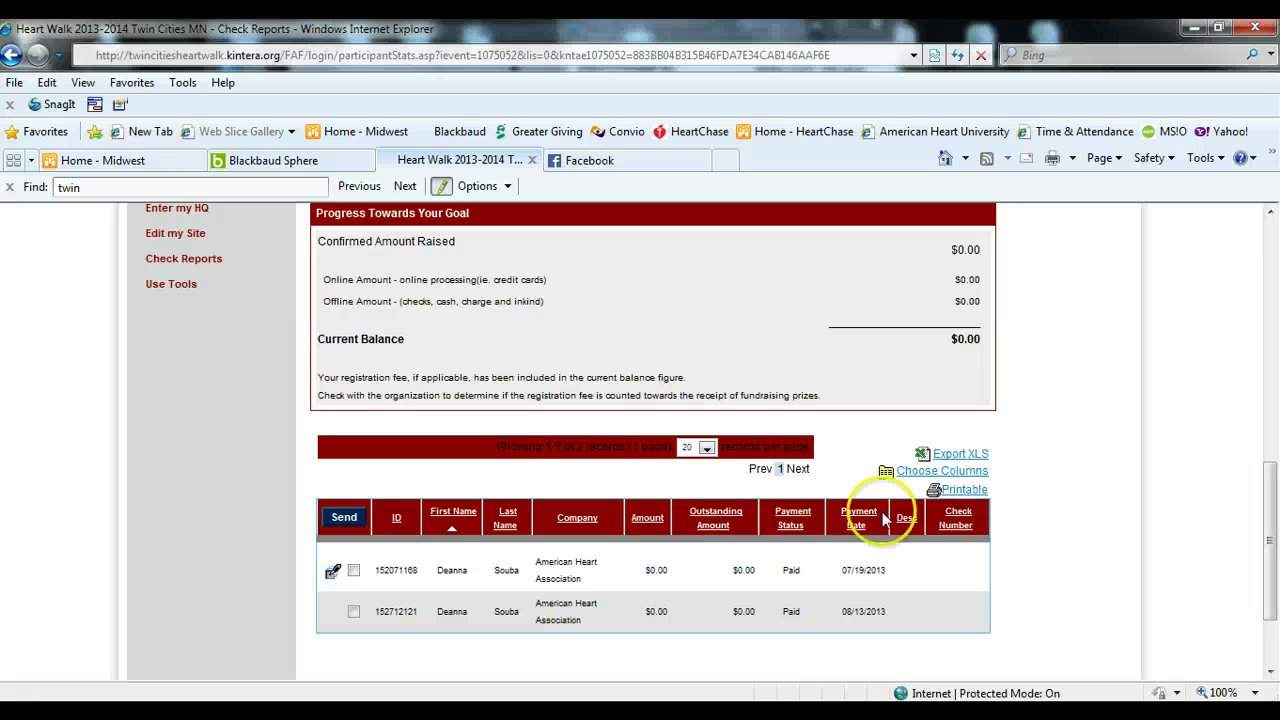
click(352, 570)
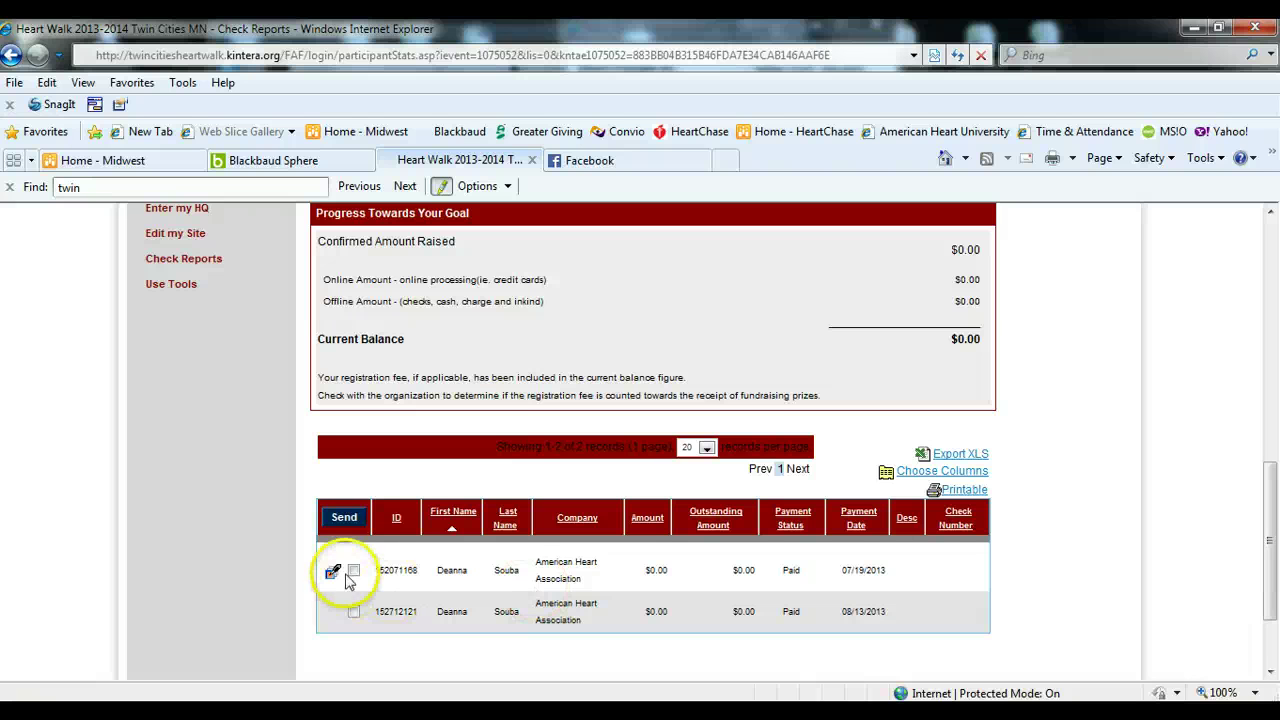
click(344, 518)
scroll(476, 581, up, 5)
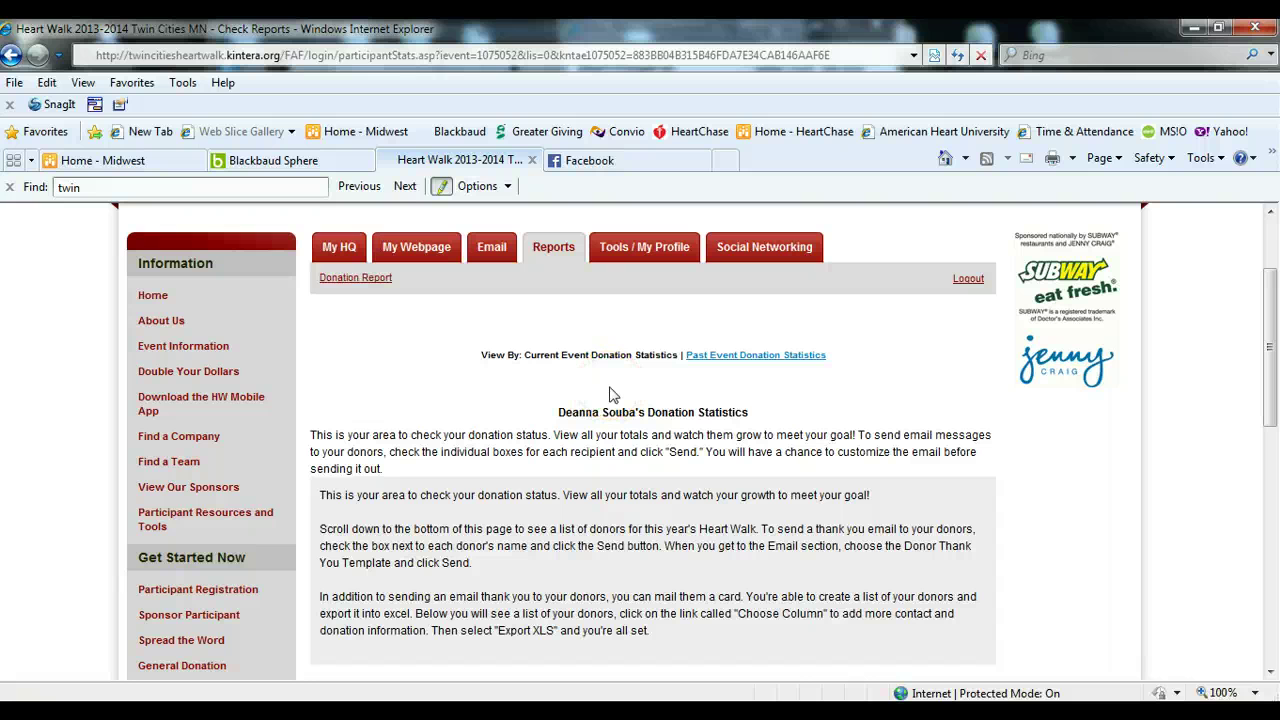
- Open past event donation statistics and load the 2009-2010 Heart Walk
click(780, 356)
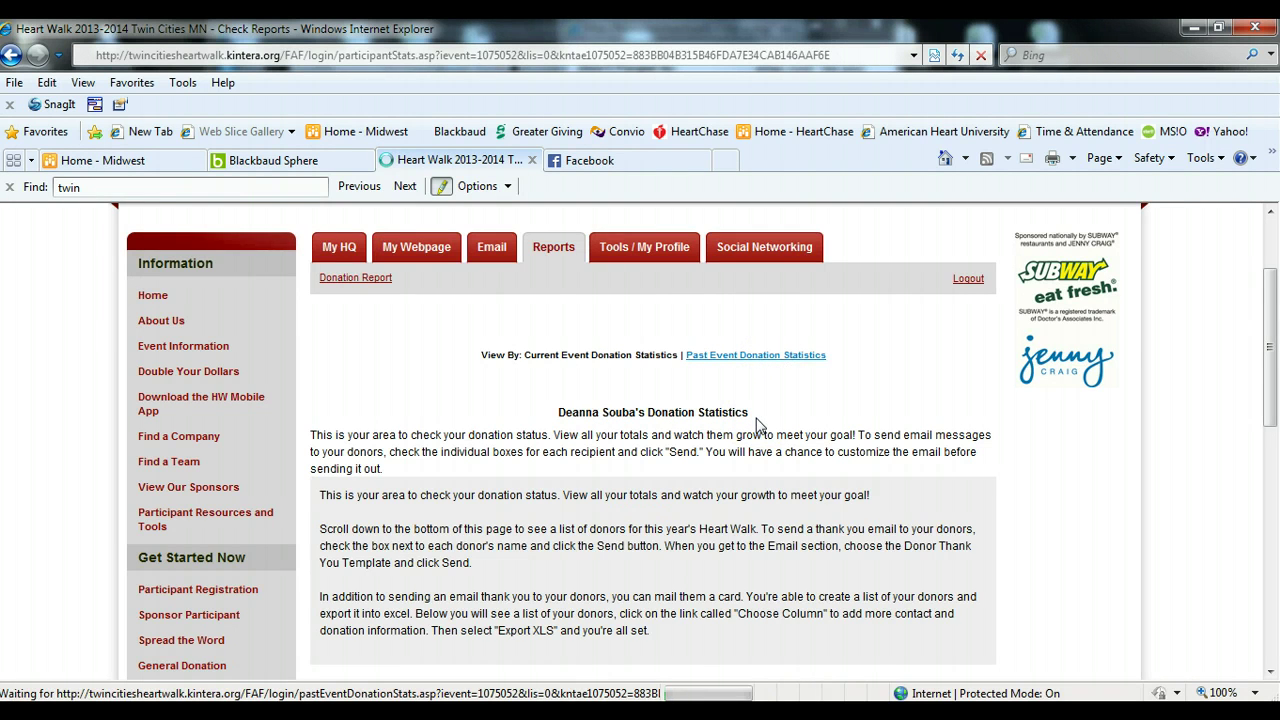
scroll(757, 425, down, 2)
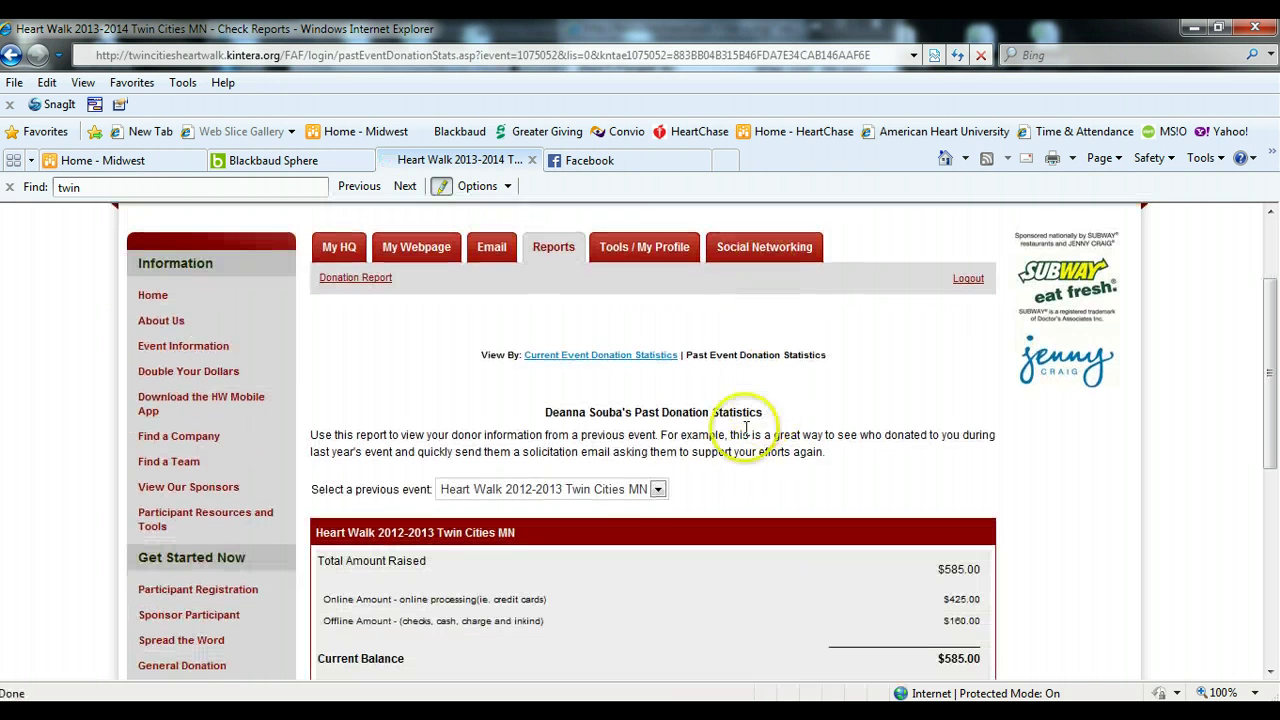
click(658, 489)
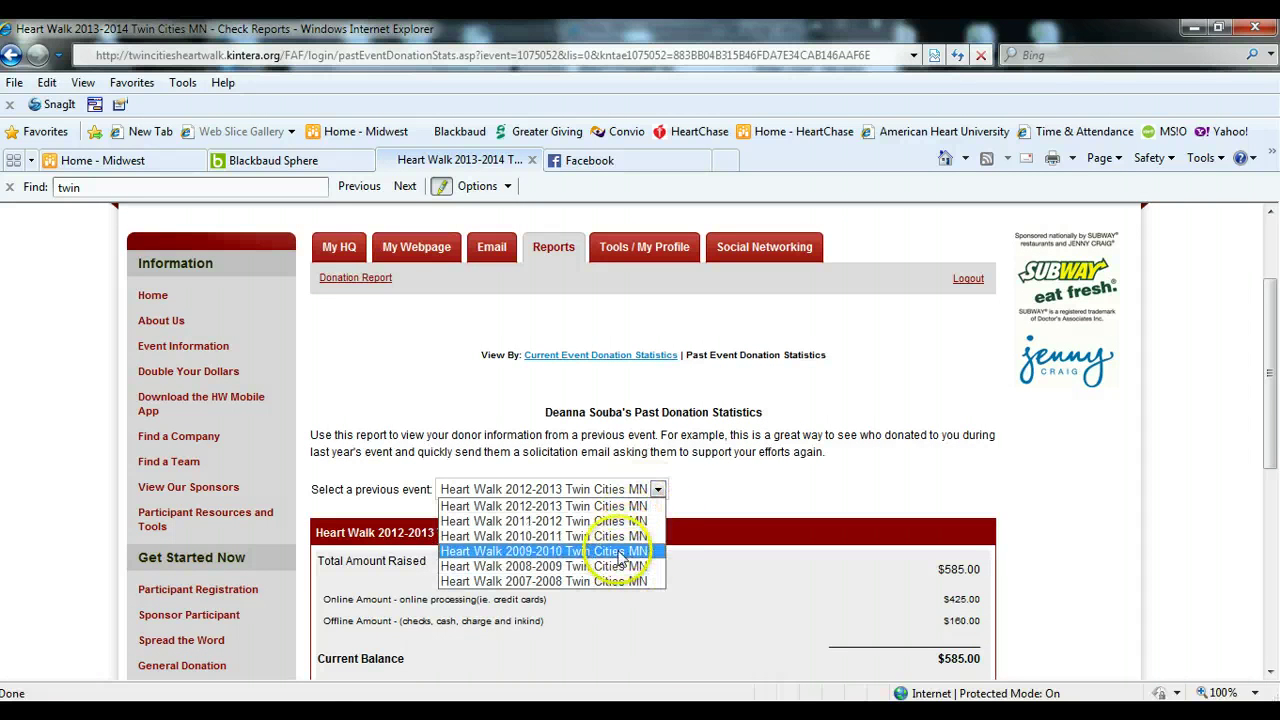
click(620, 551)
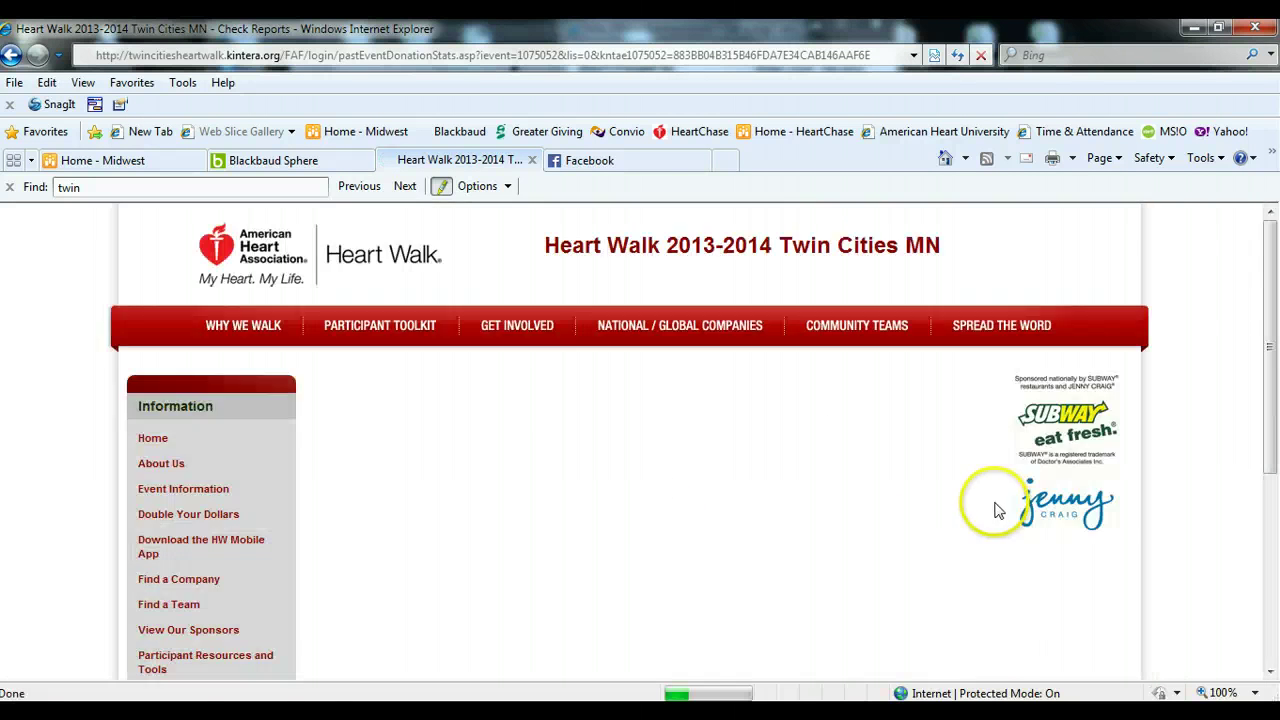
- Switch the previous event to Heart Walk 2007-2008 Twin Cities MN and review its $0.00 totals
scroll(940, 518, down, 3)
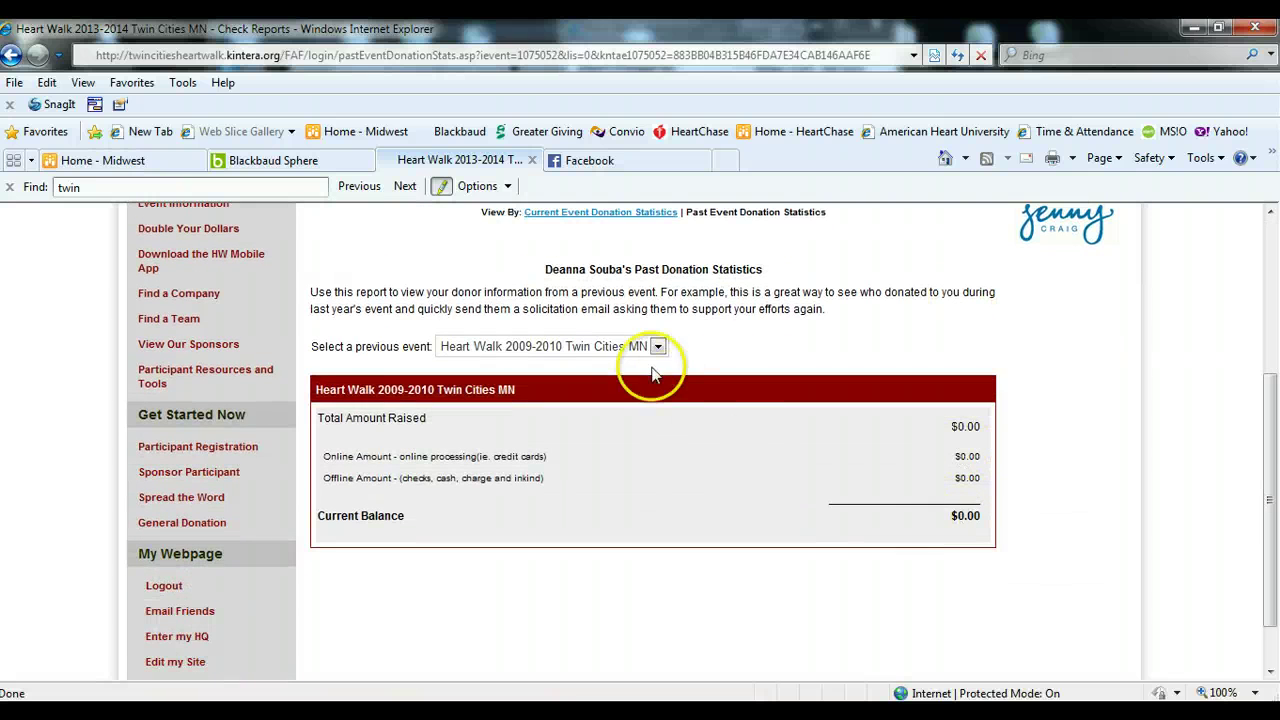
click(659, 346)
click(607, 438)
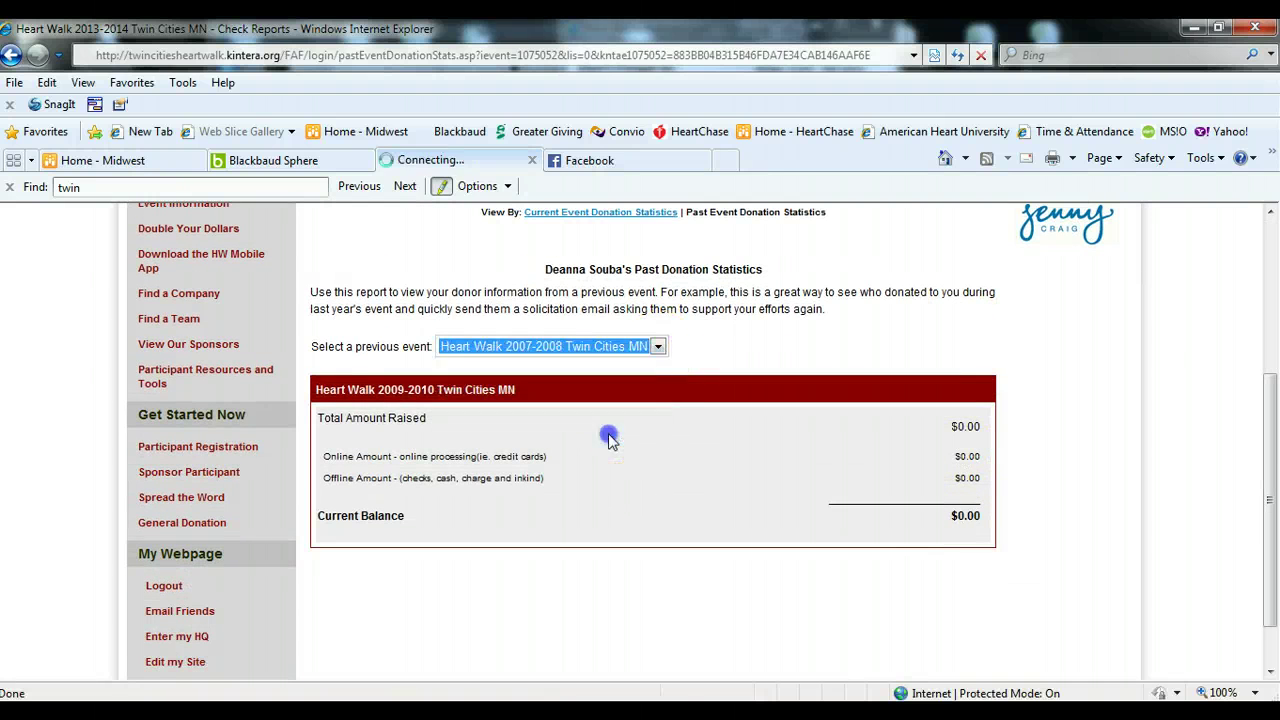
scroll(766, 470, down, 5)
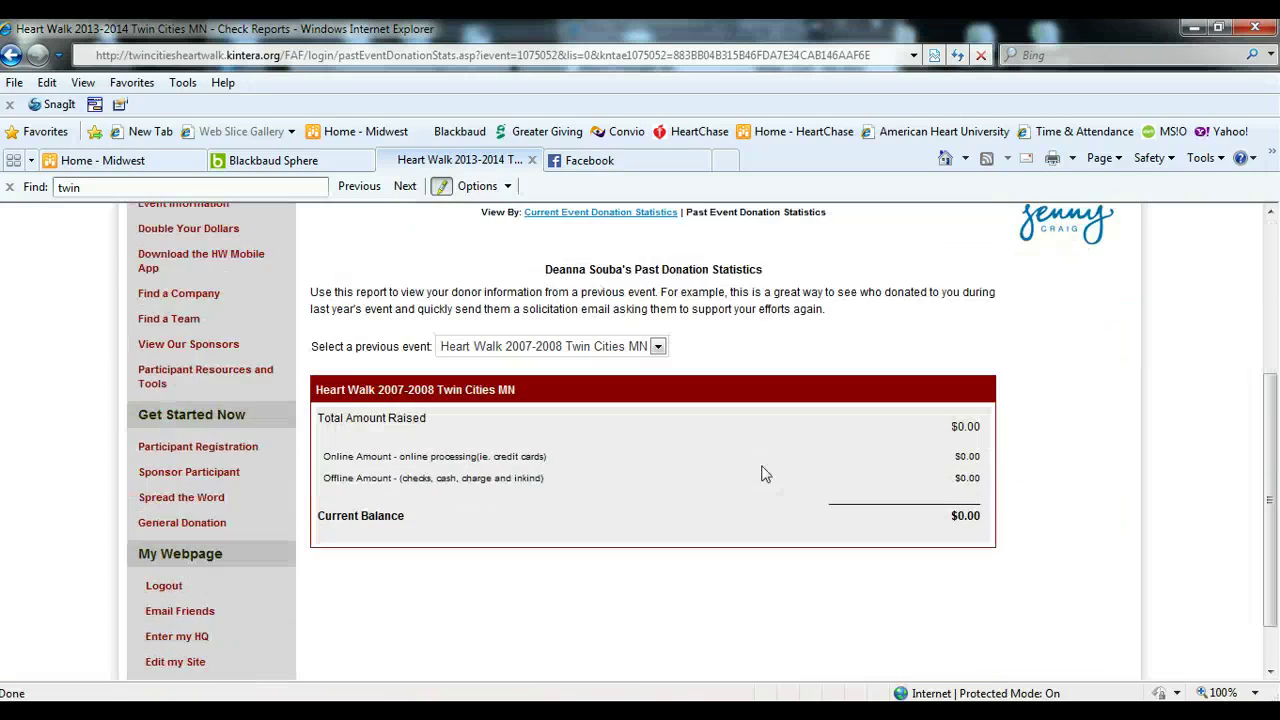
scroll(761, 473, up, 2)
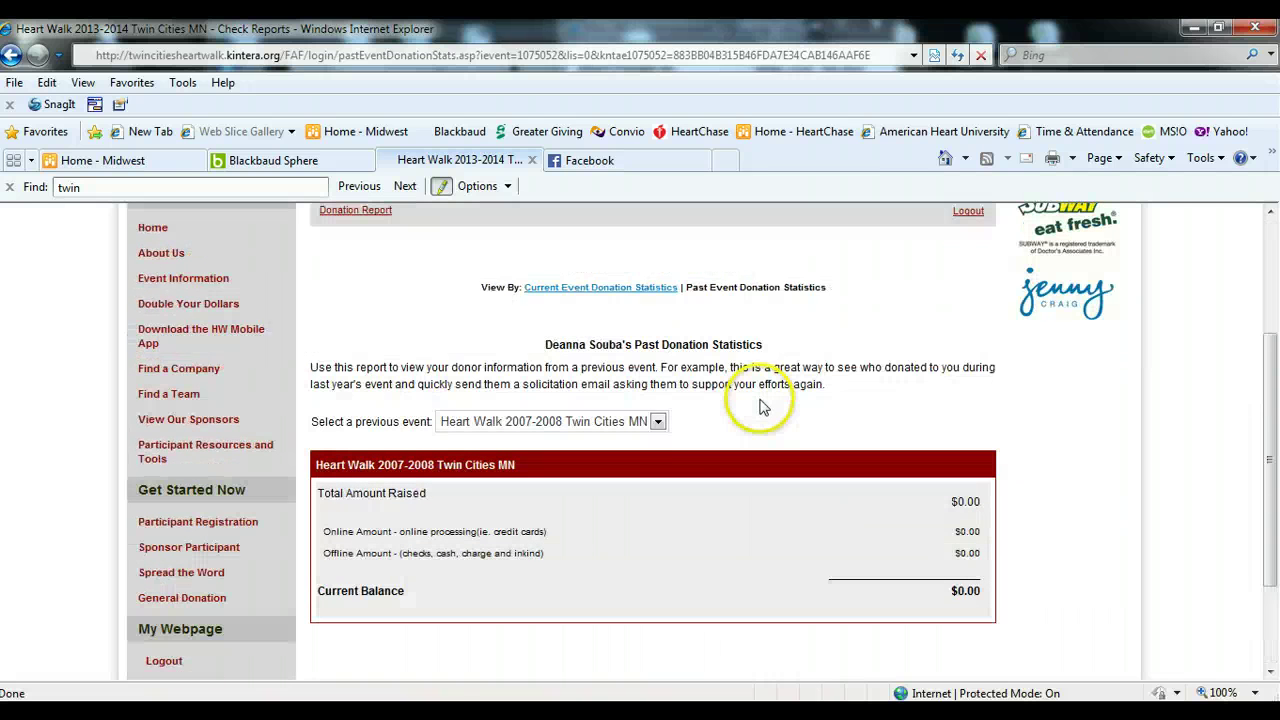
scroll(750, 420, up, 2)
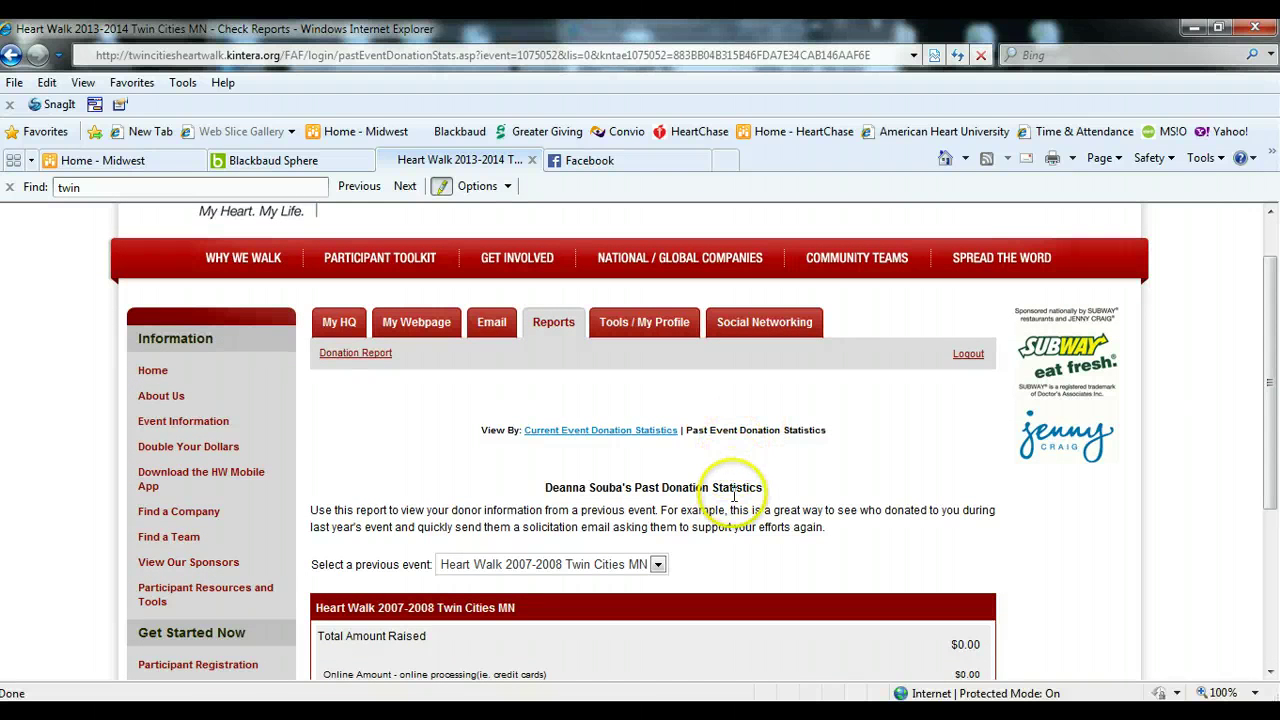
scroll(700, 552, down, 3)
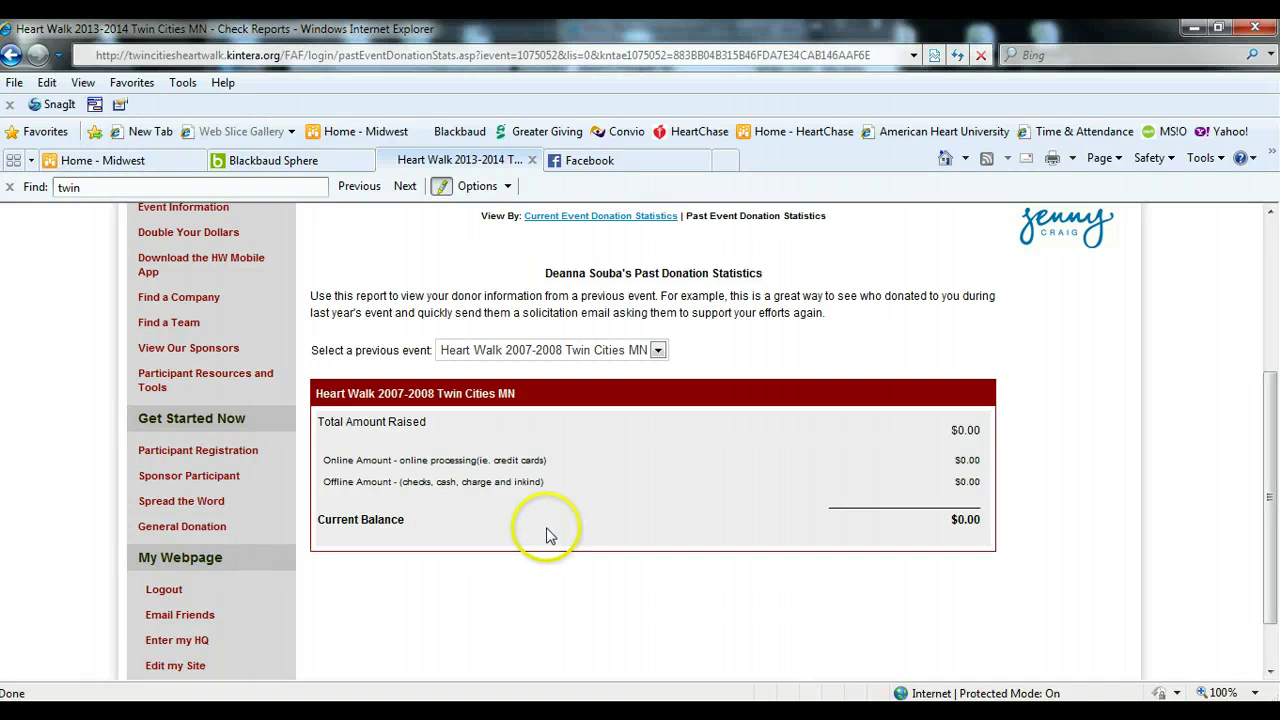
scroll(548, 532, up, 3)
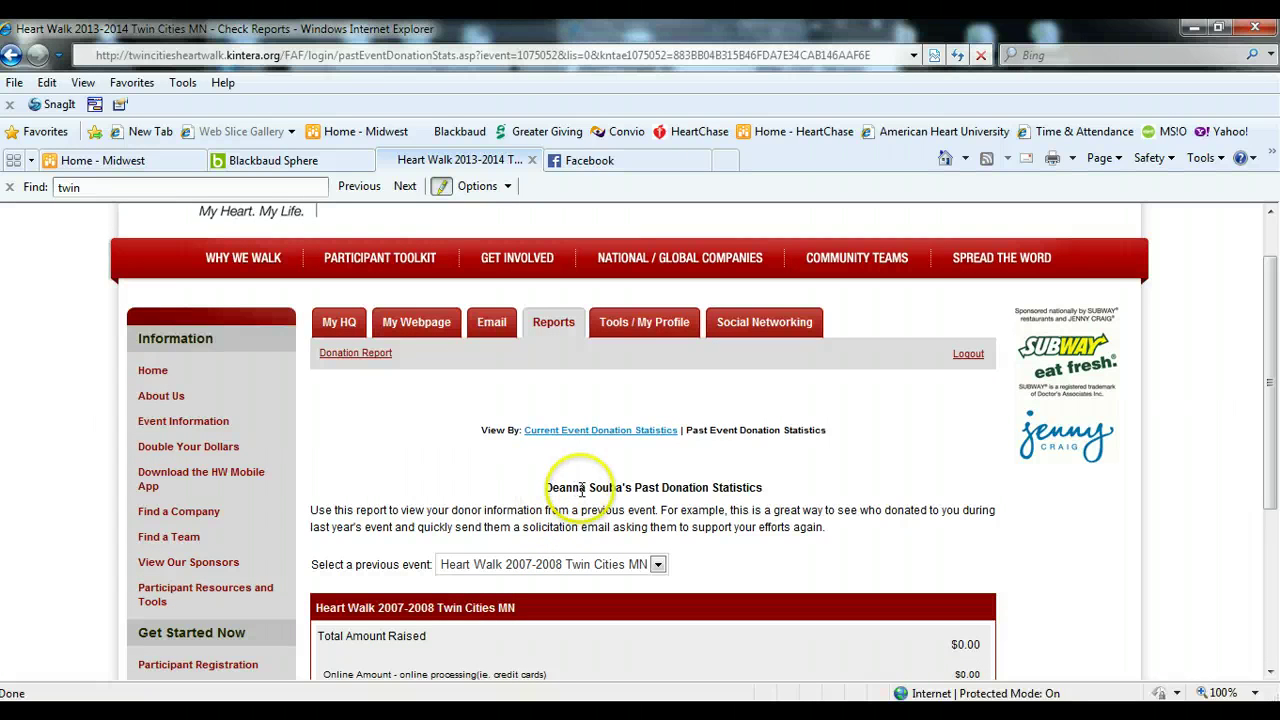
- Open the printable donation form from Tools / My Profile and maximize its window
click(640, 330)
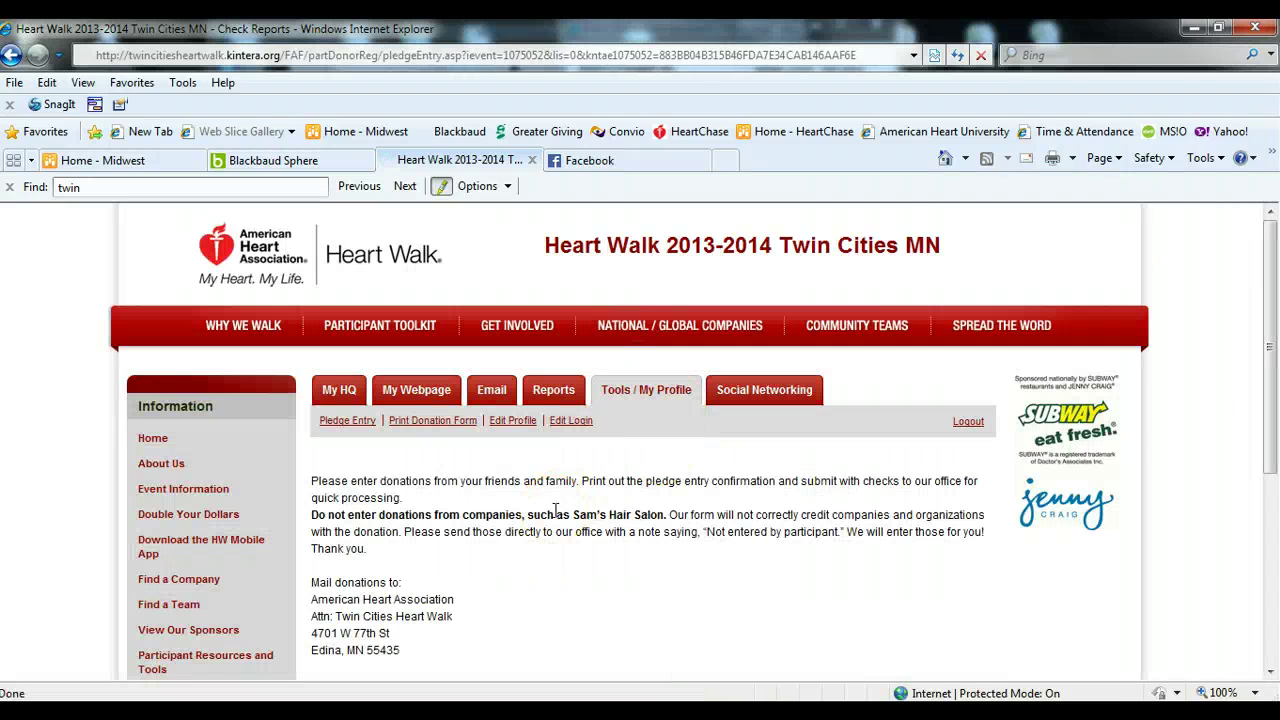
scroll(556, 510, down, 1)
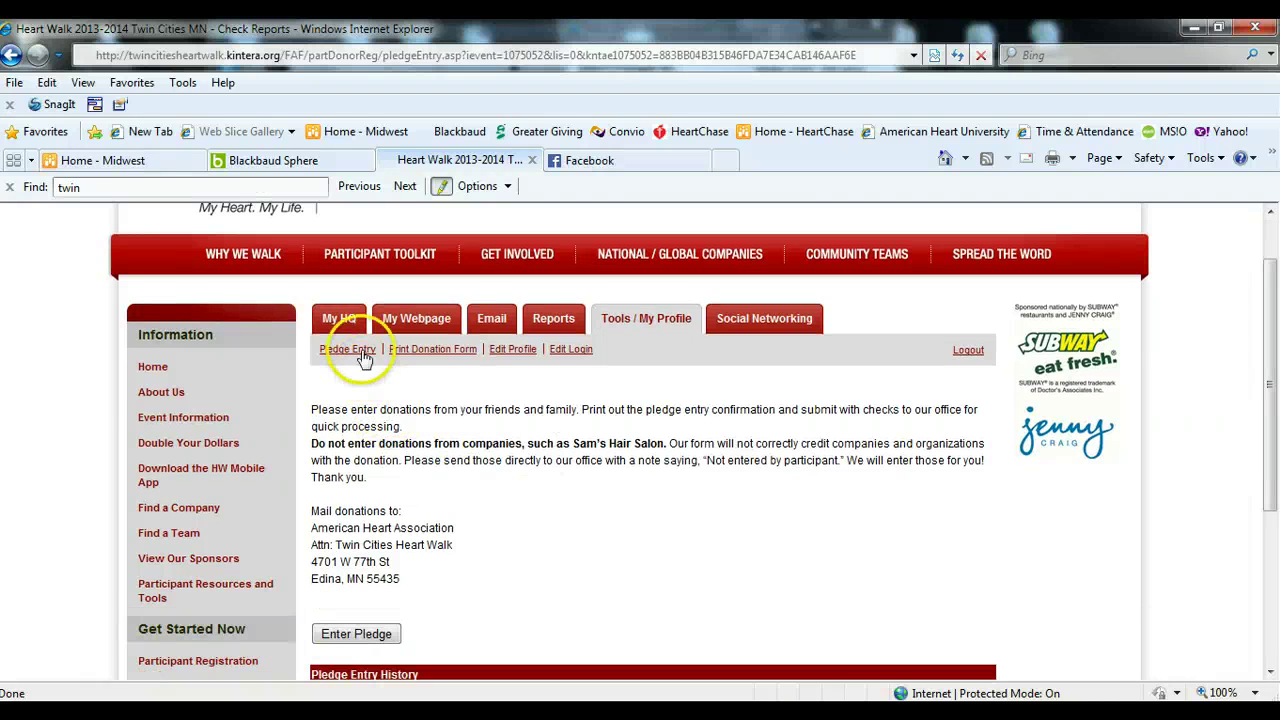
click(433, 358)
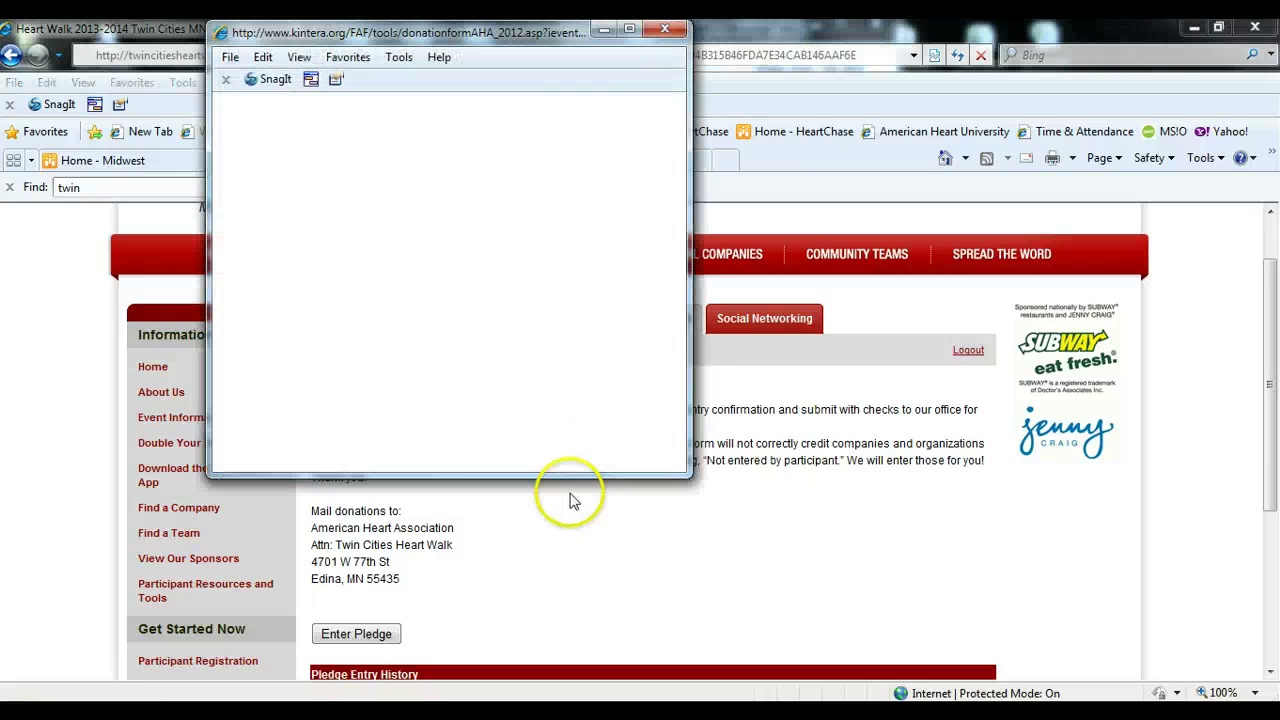
click(631, 33)
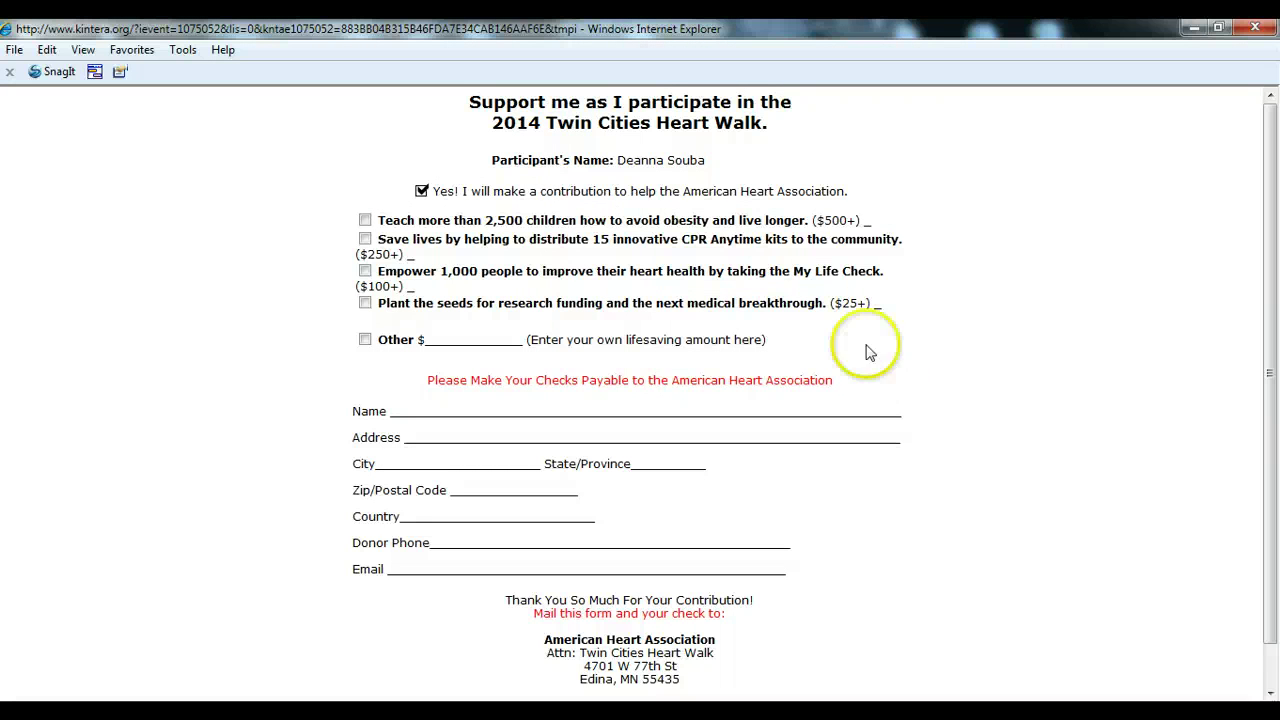
- Review the participant's name and details on the donation form, then close it
drag(616, 162, 708, 172)
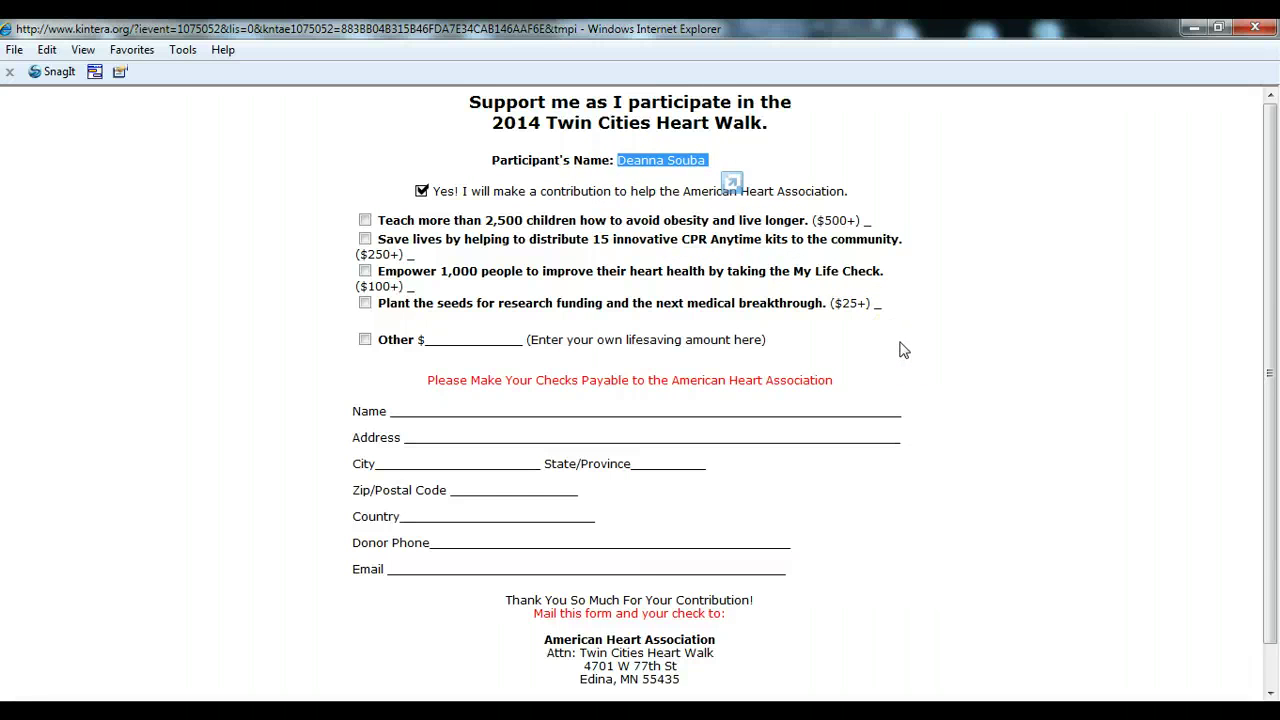
scroll(900, 350, down, 1)
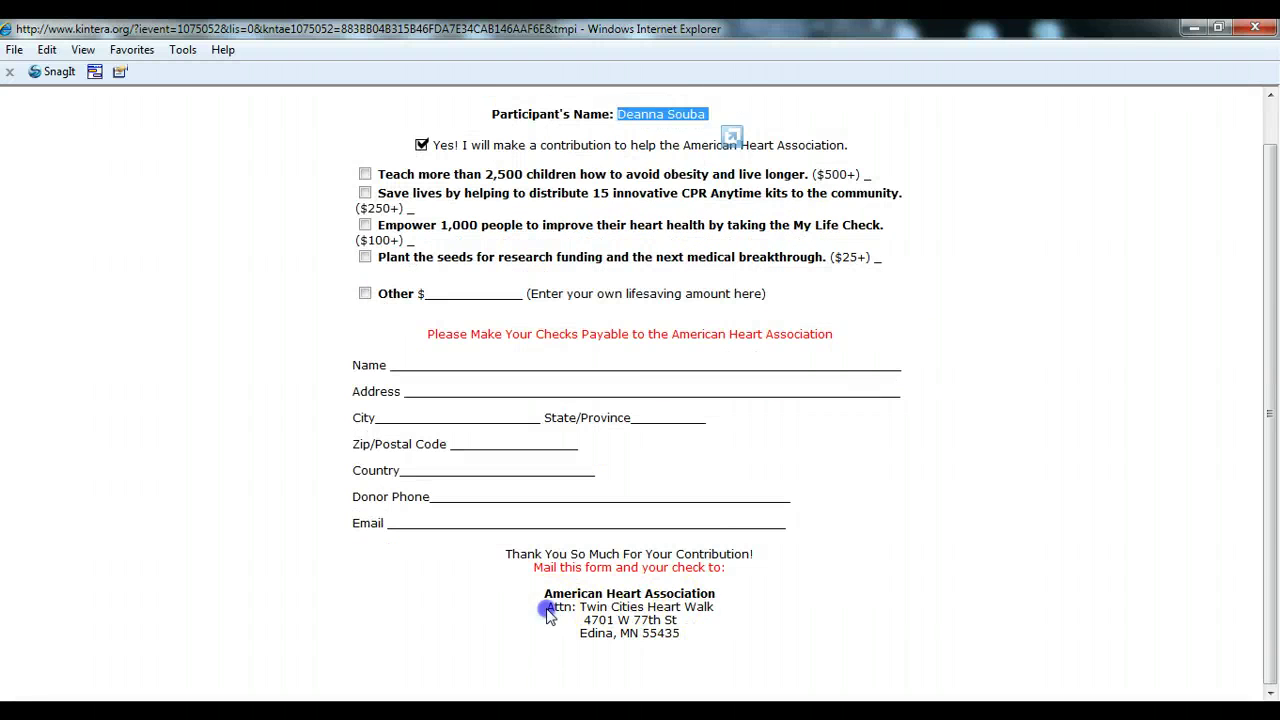
drag(547, 614, 694, 646)
scroll(897, 570, up, 1)
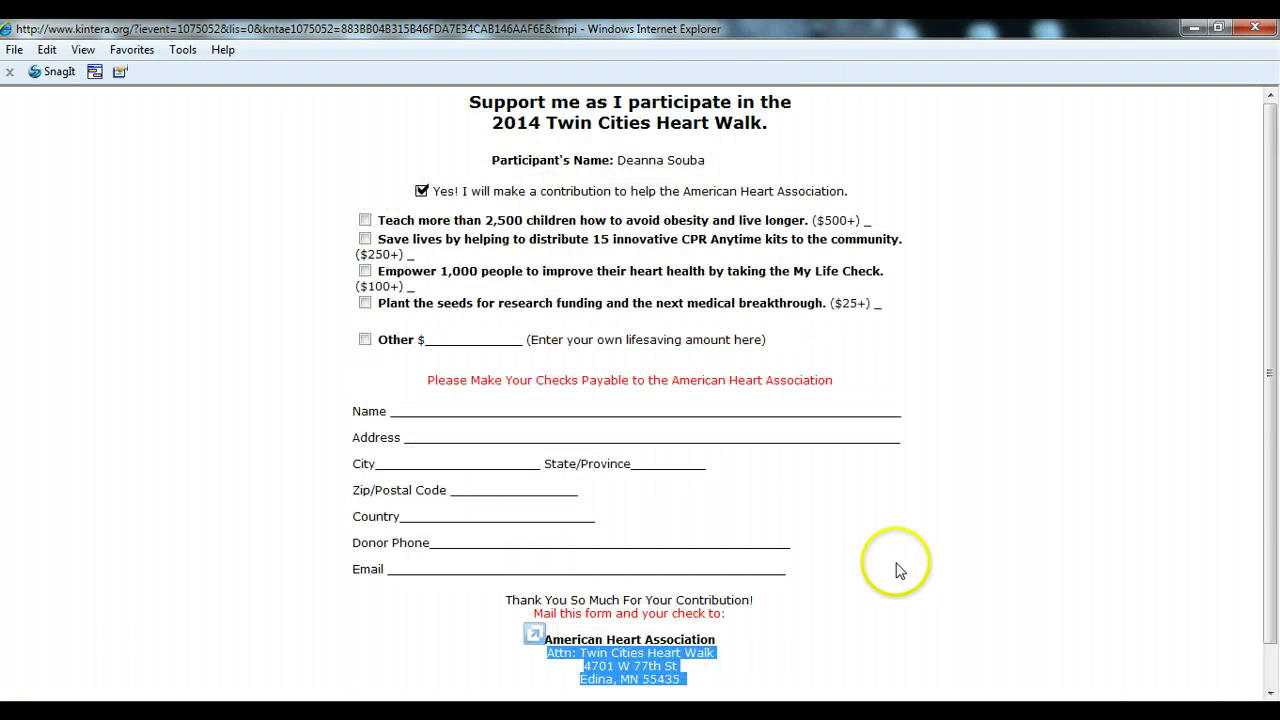
click(1255, 28)
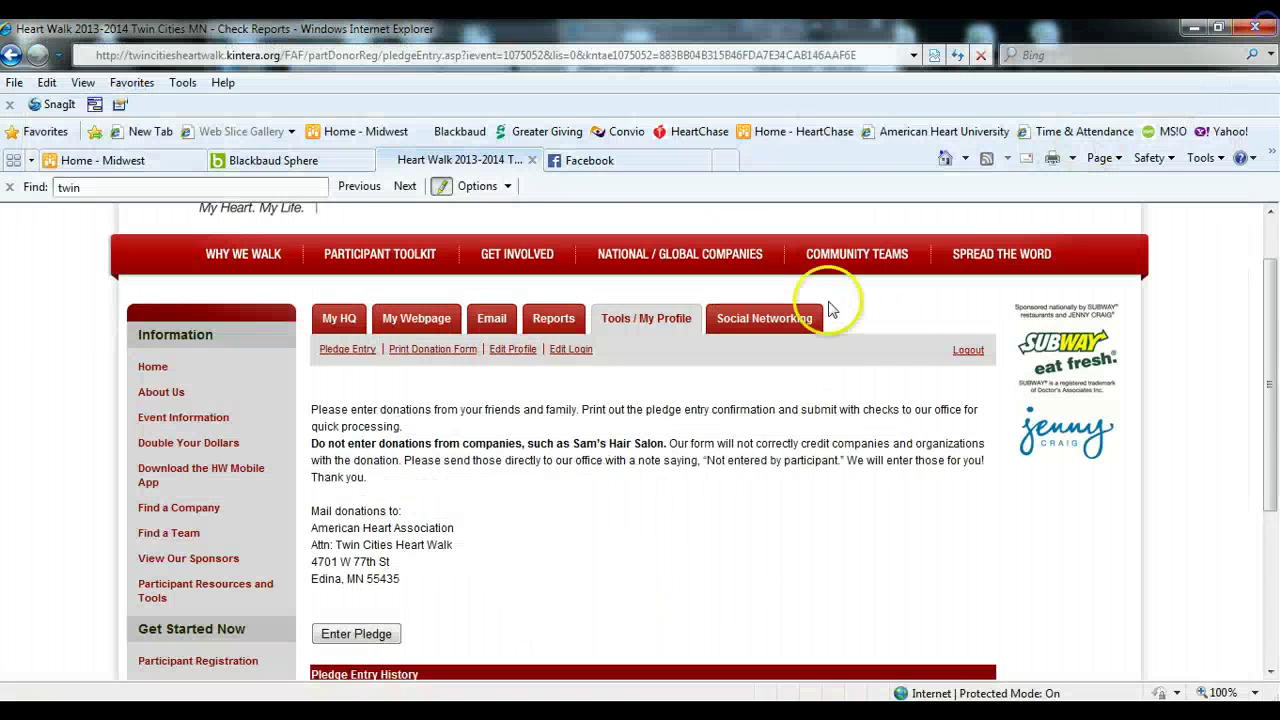
- Start a new offline pledge and enter the donor's first and last name
scroll(563, 532, down, 3)
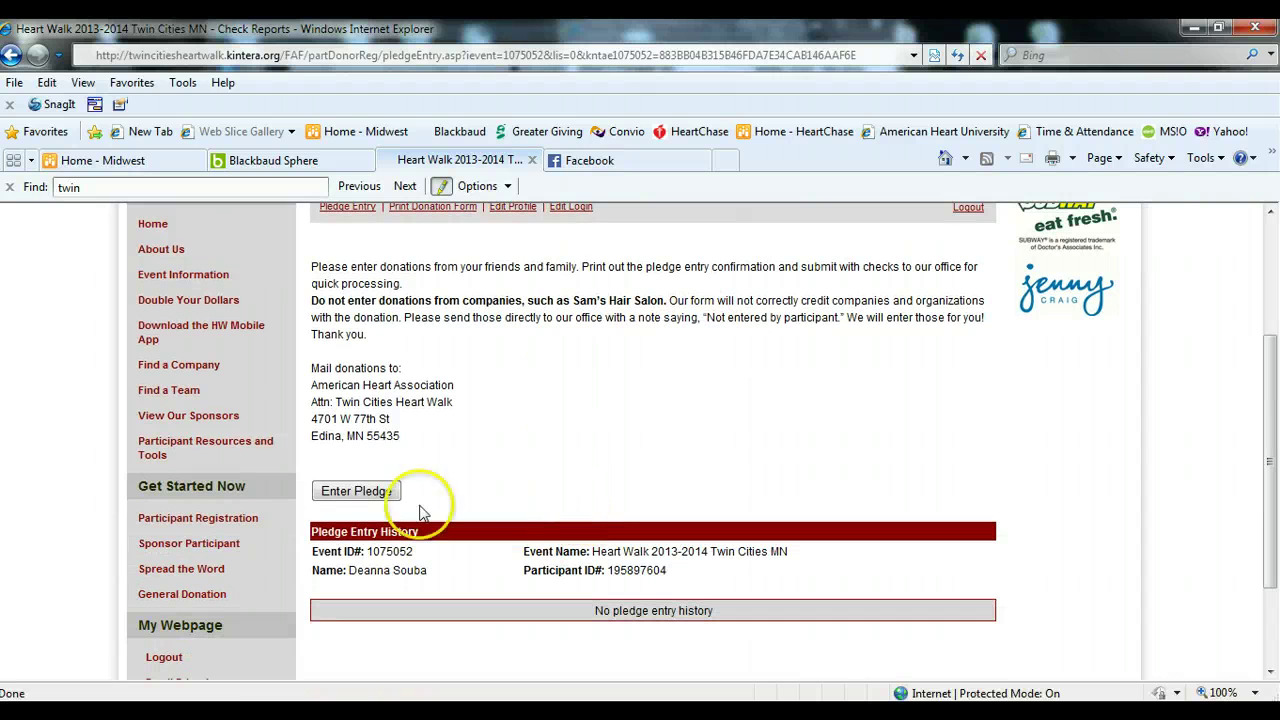
click(388, 496)
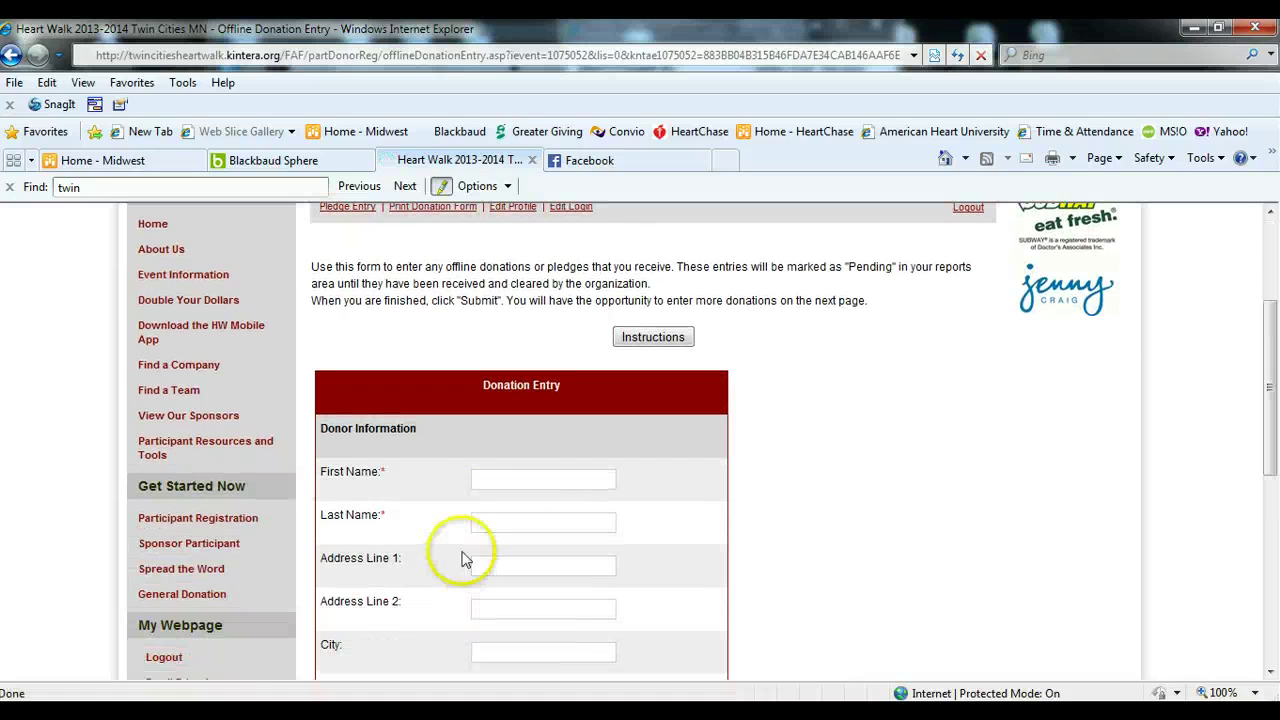
click(498, 482)
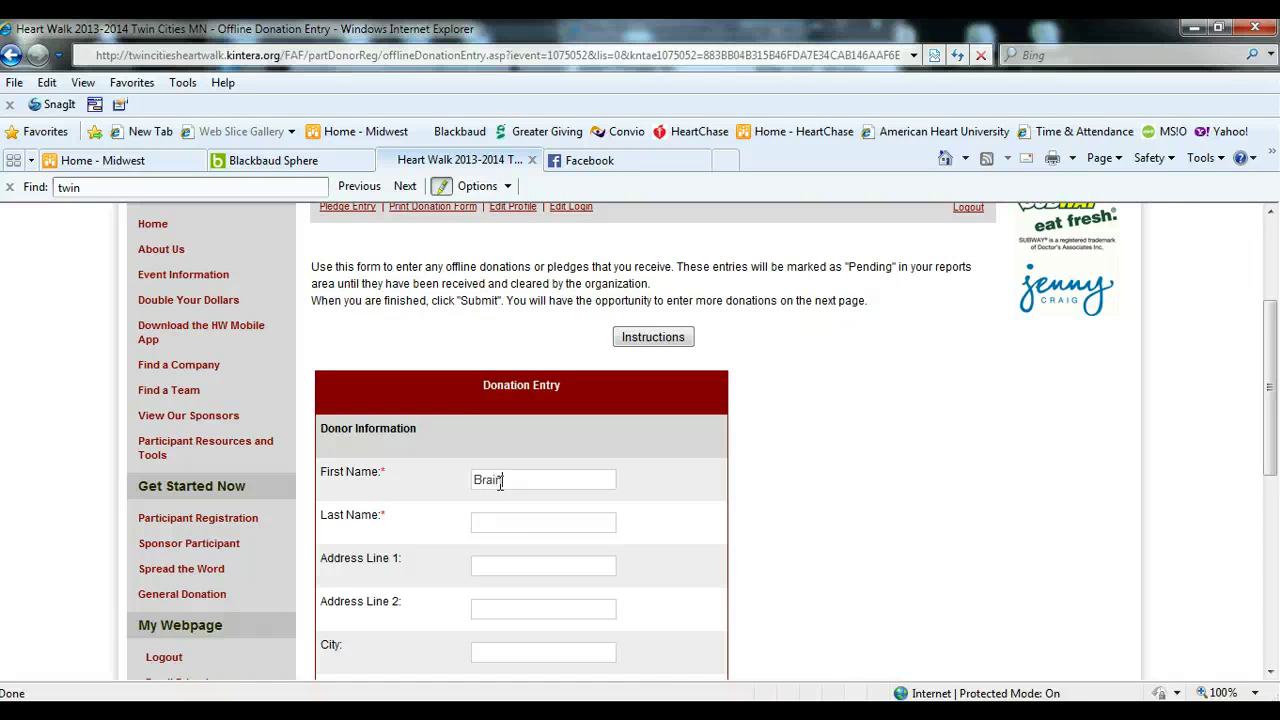
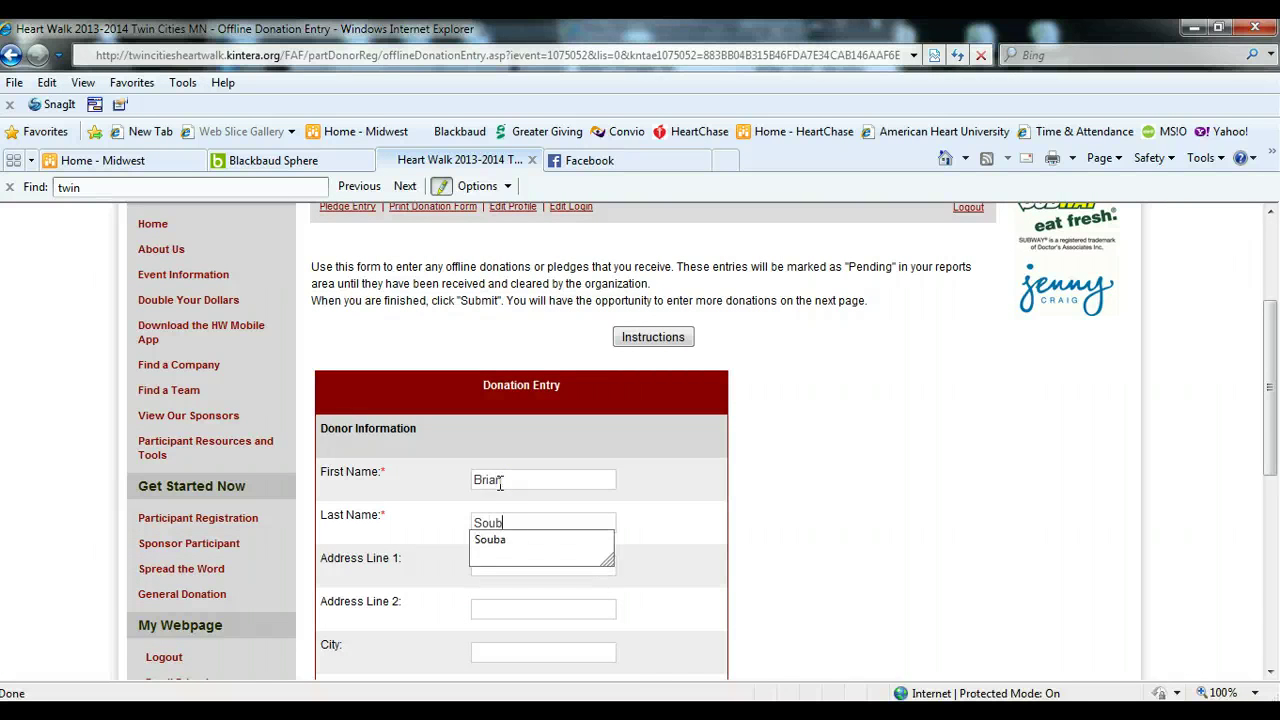
click(489, 516)
scroll(482, 522, down, 2)
scroll(482, 522, down, 2)
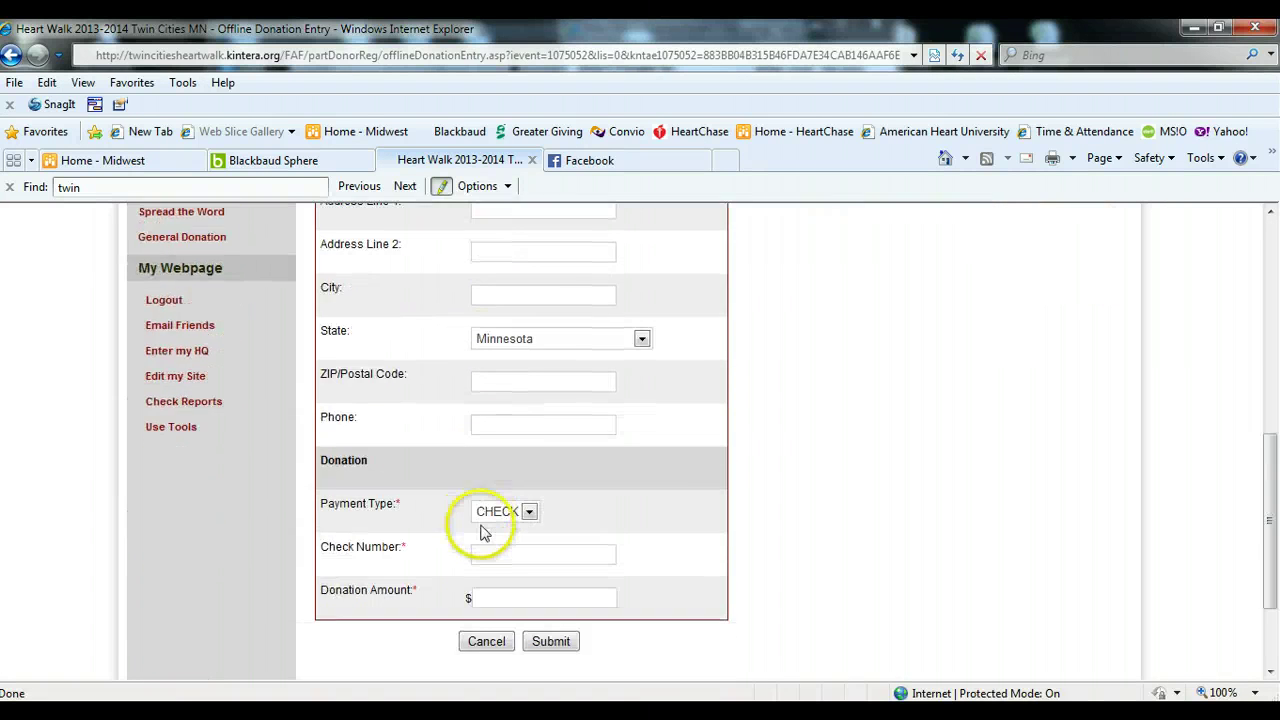
- Set payment type to CASH, donation amount to 100, and submit the pledge
click(528, 512)
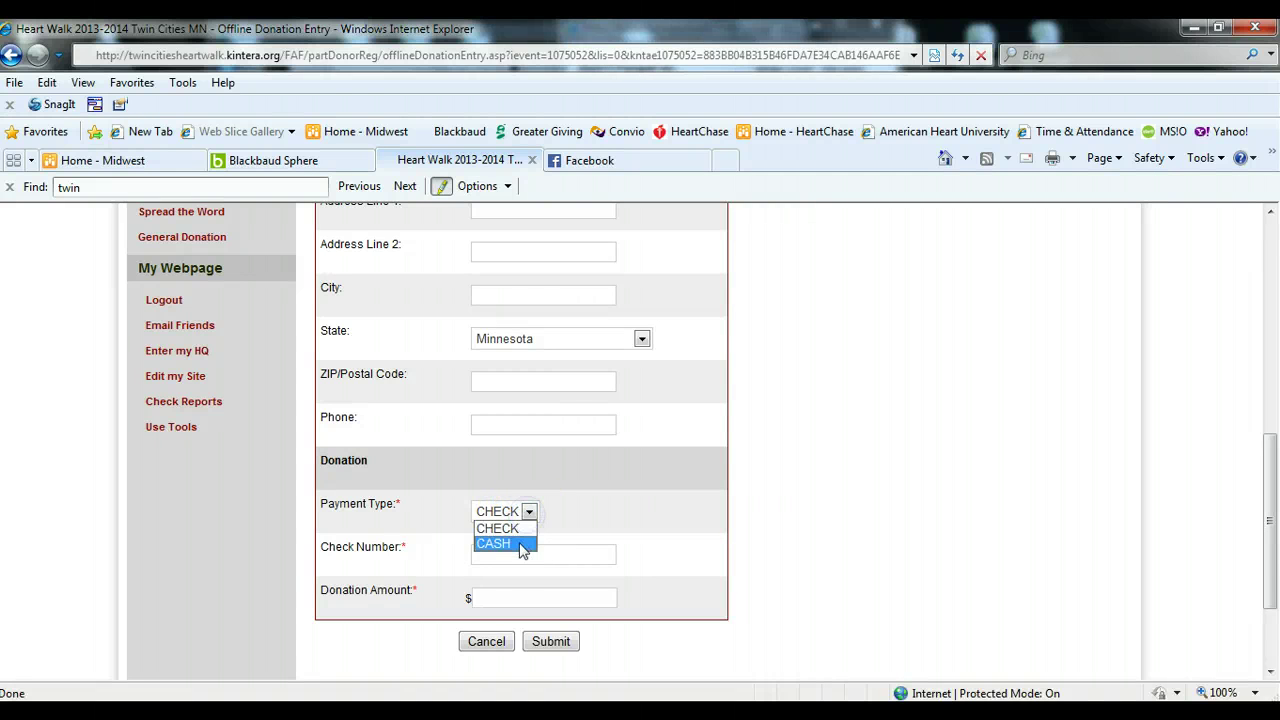
click(515, 543)
click(488, 596)
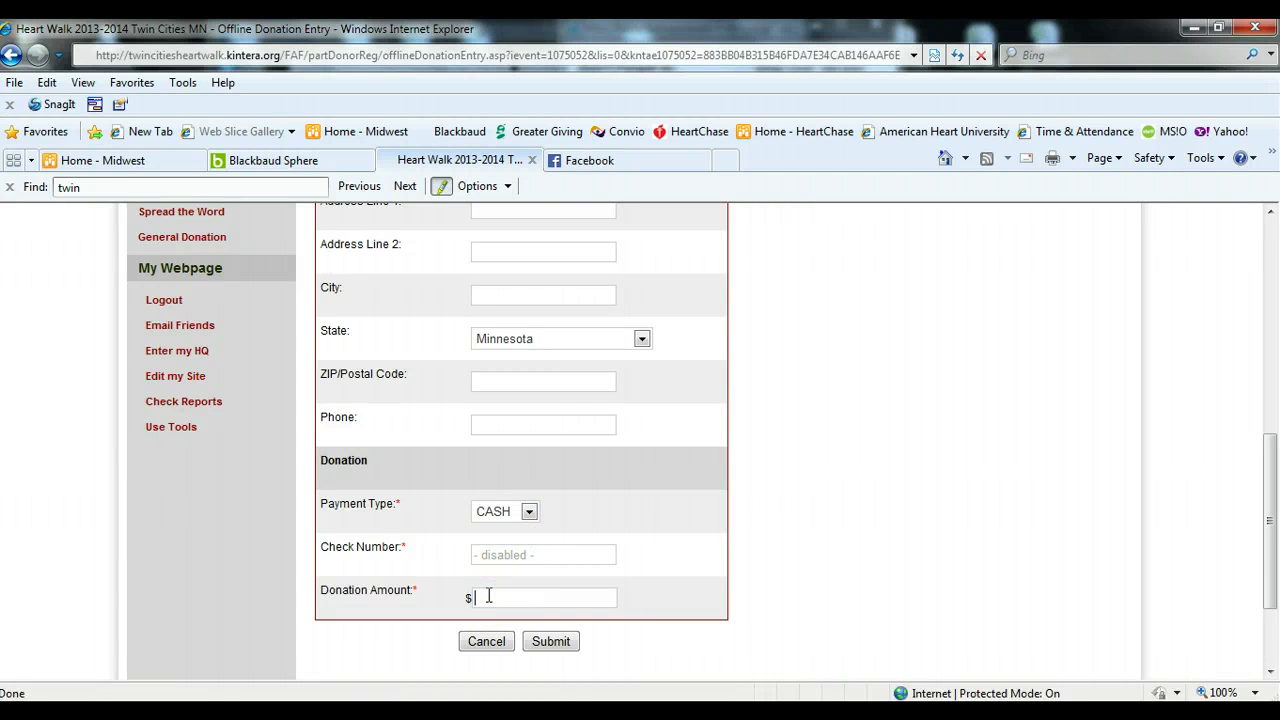
text(100)
click(550, 642)
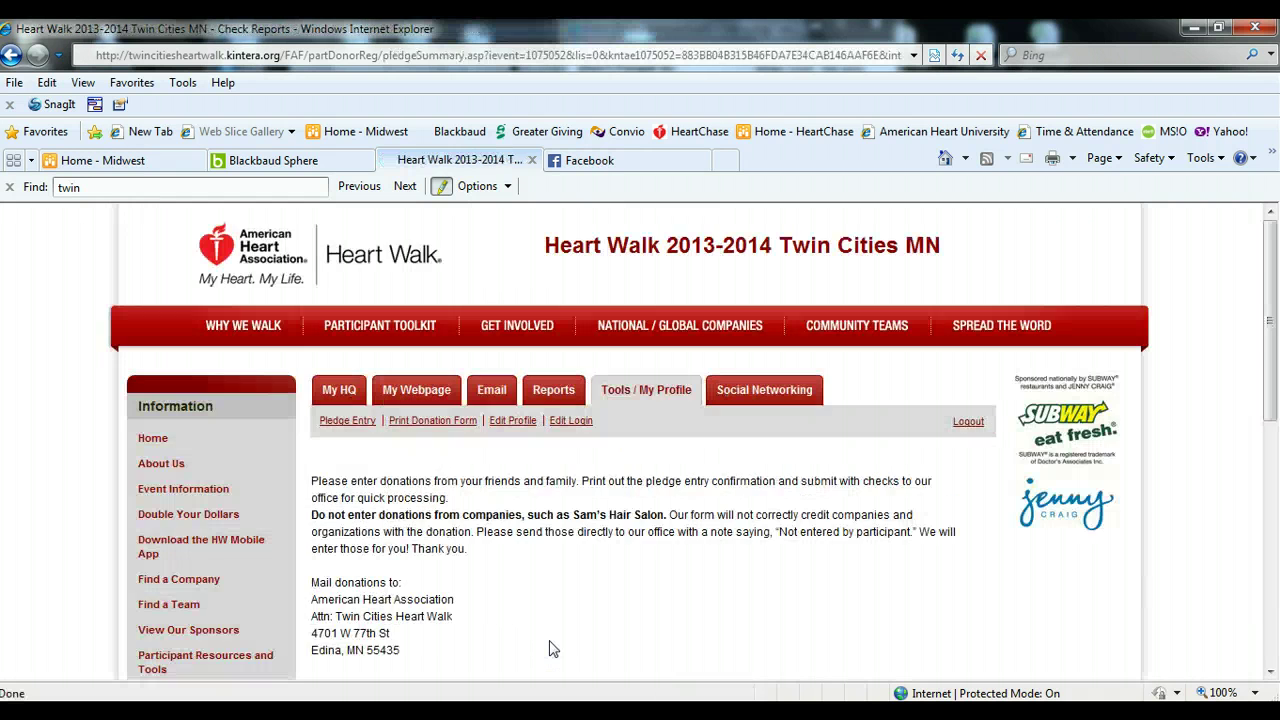
scroll(535, 625, down, 5)
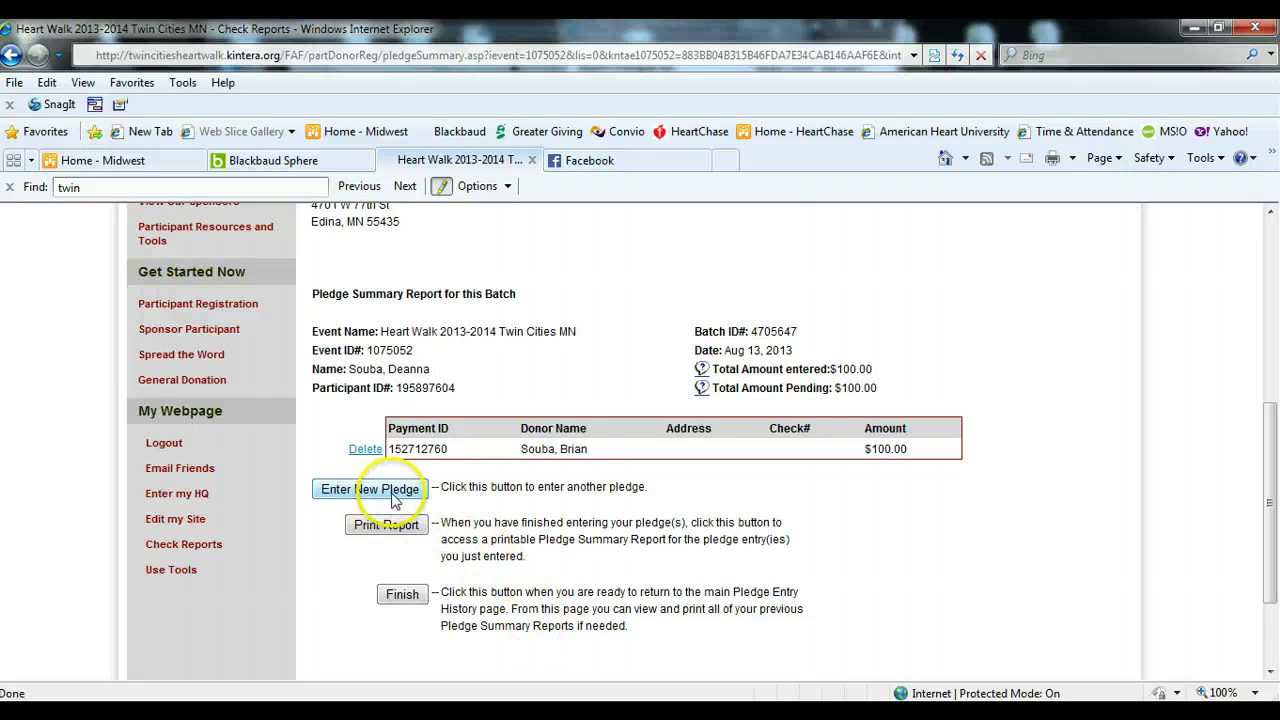
click(395, 537)
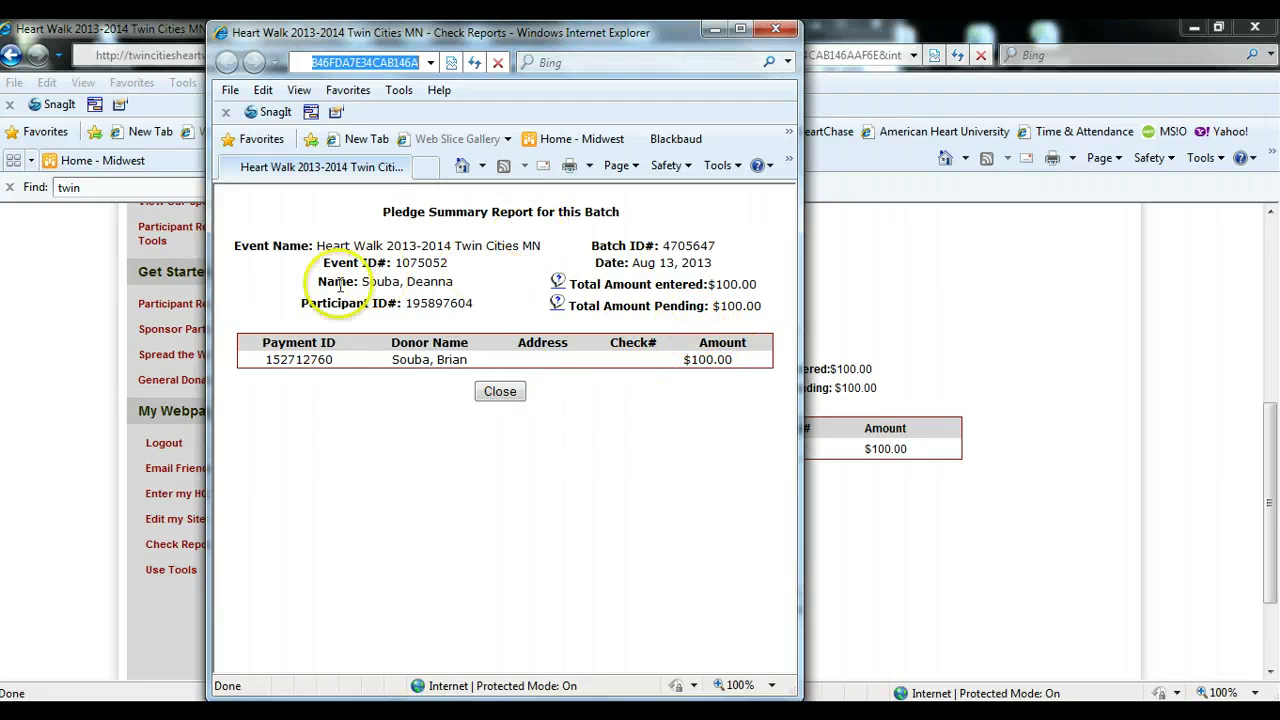
drag(316, 281, 432, 286)
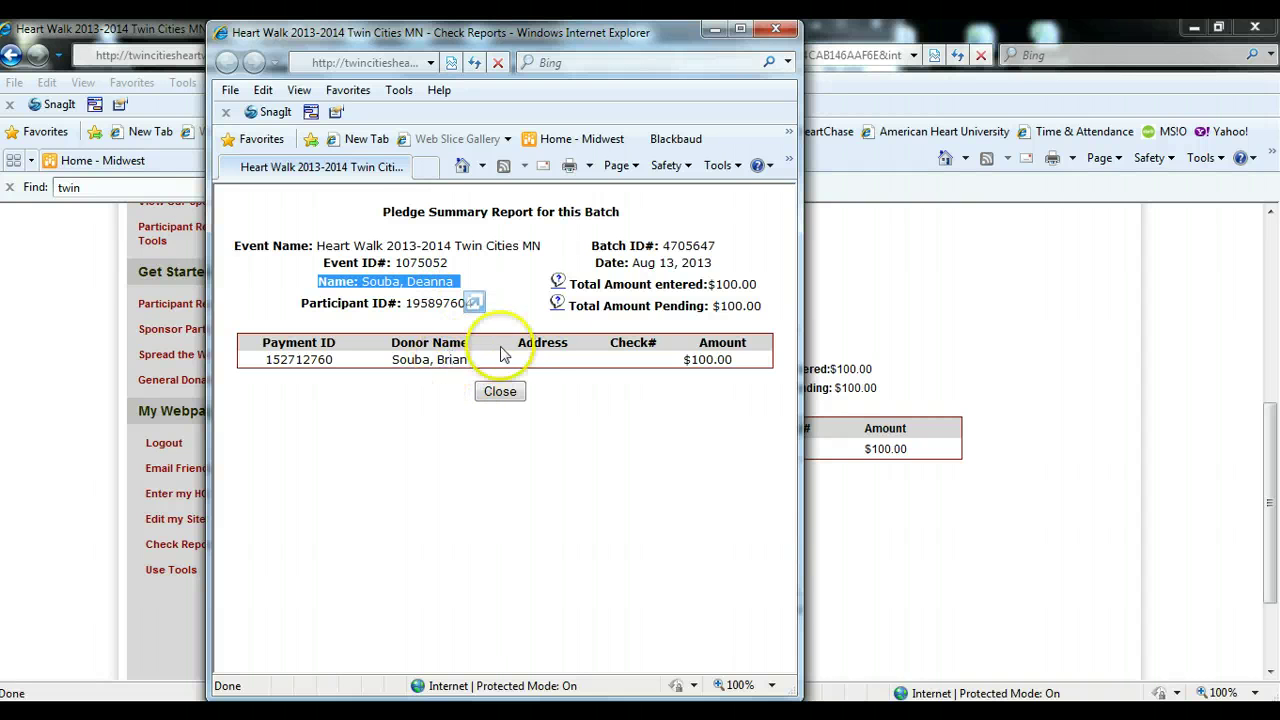
click(775, 33)
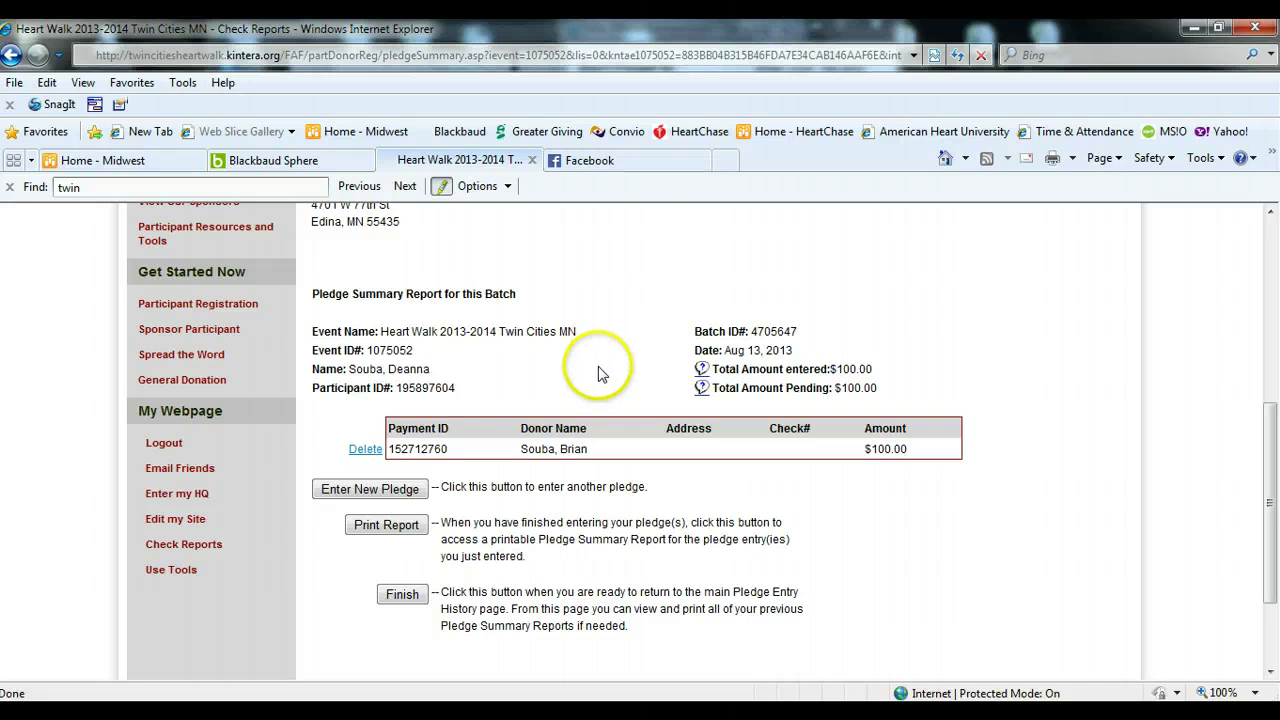
scroll(600, 375, up, 4)
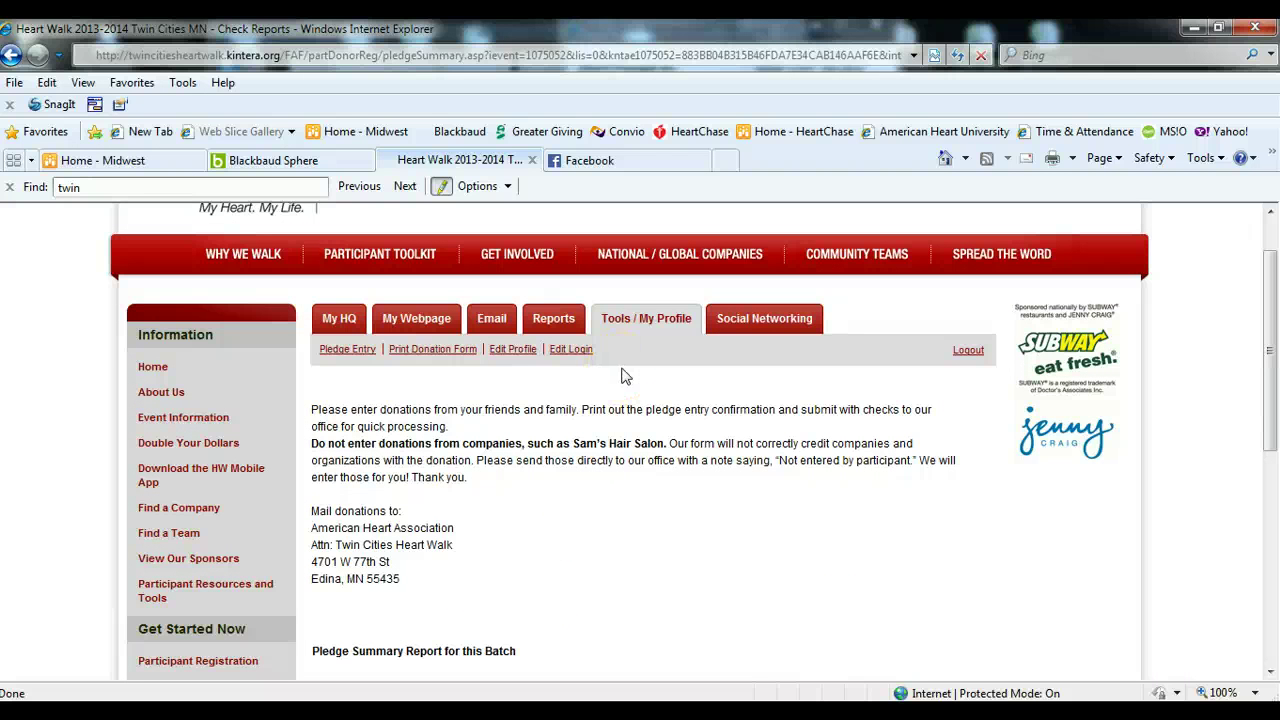
- Open Edit Profile and scroll through the user profile fields and $200 fundraising goal
click(512, 349)
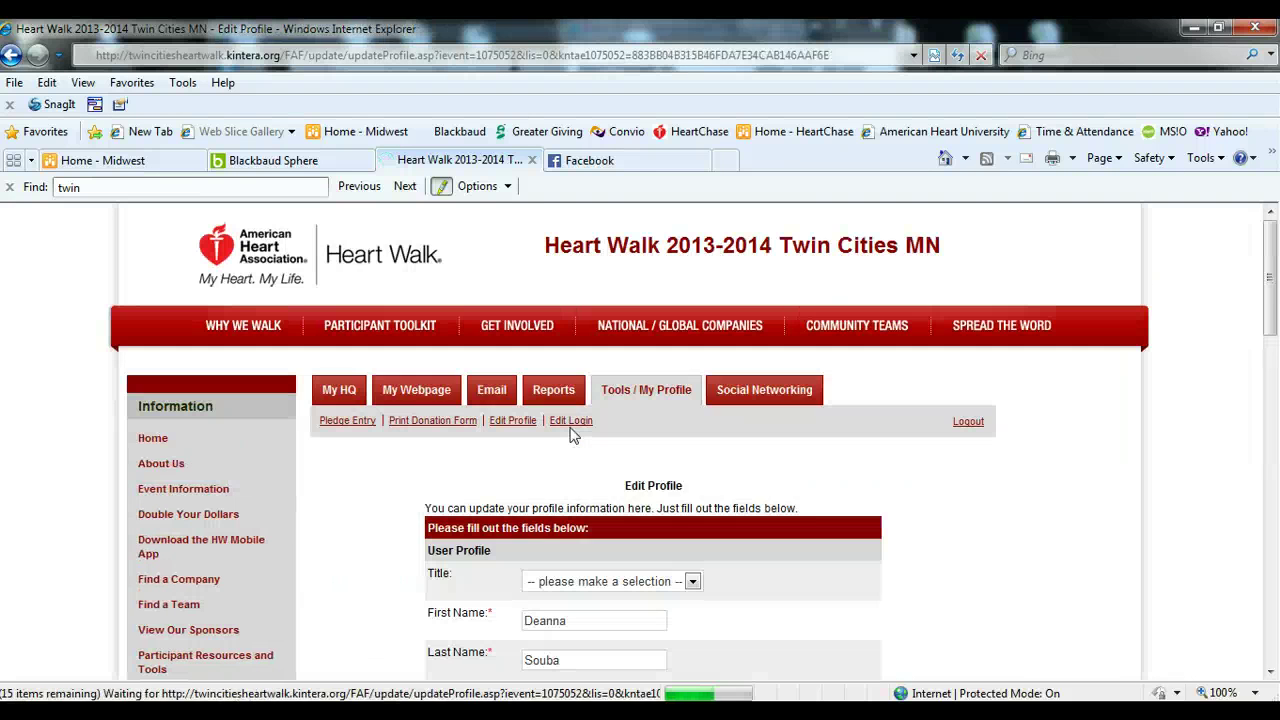
scroll(848, 528, down, 2)
scroll(848, 528, down, 1)
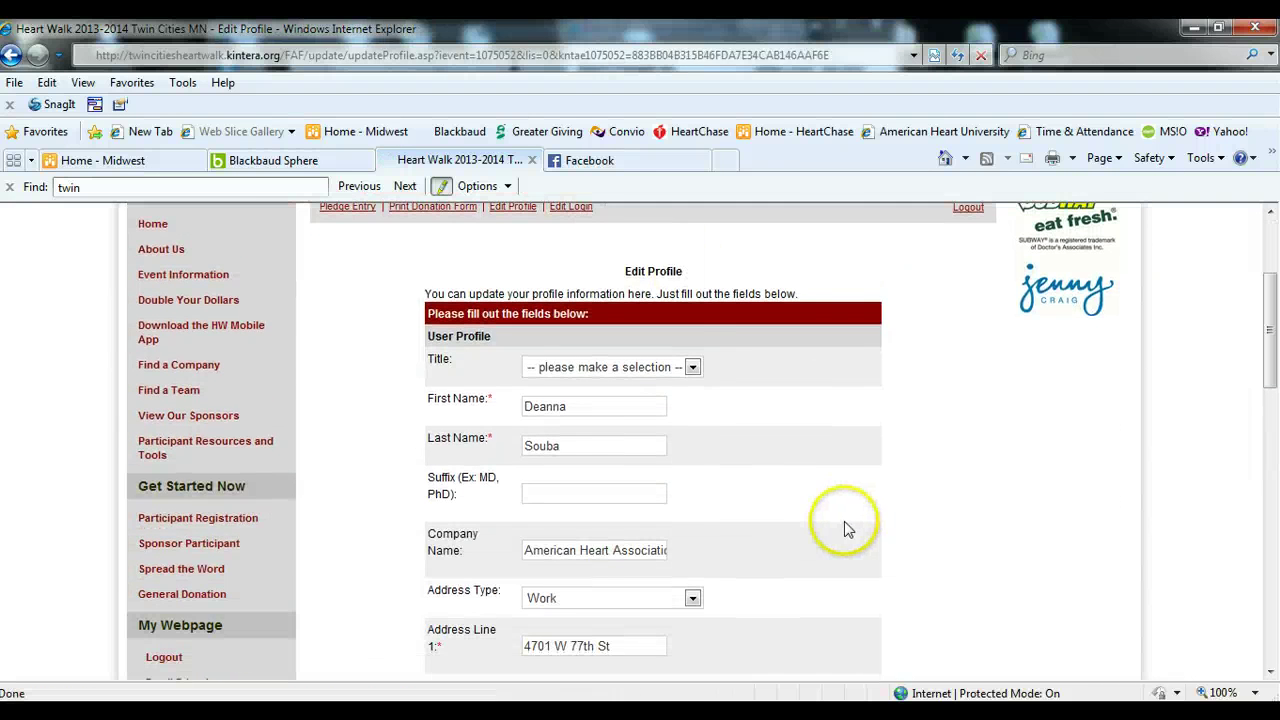
scroll(844, 529, down, 2)
scroll(840, 529, down, 1)
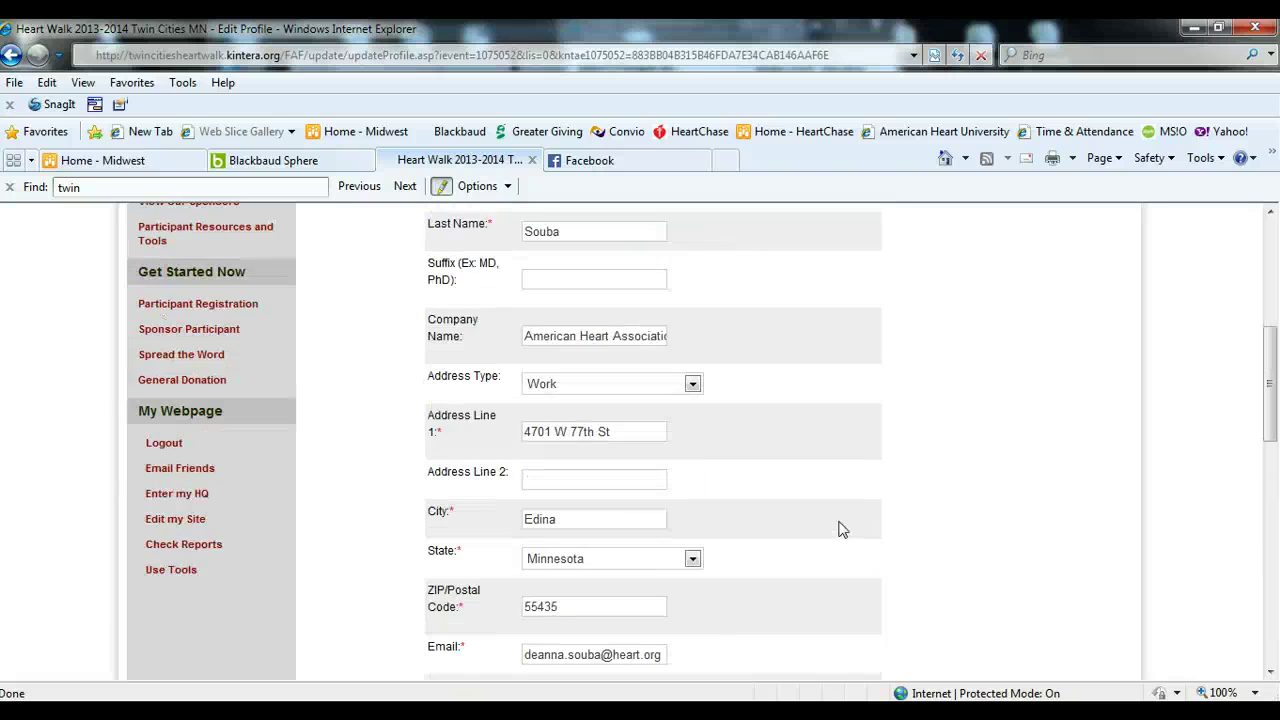
scroll(840, 530, down, 1)
scroll(840, 530, down, 1)
scroll(842, 530, up, 1)
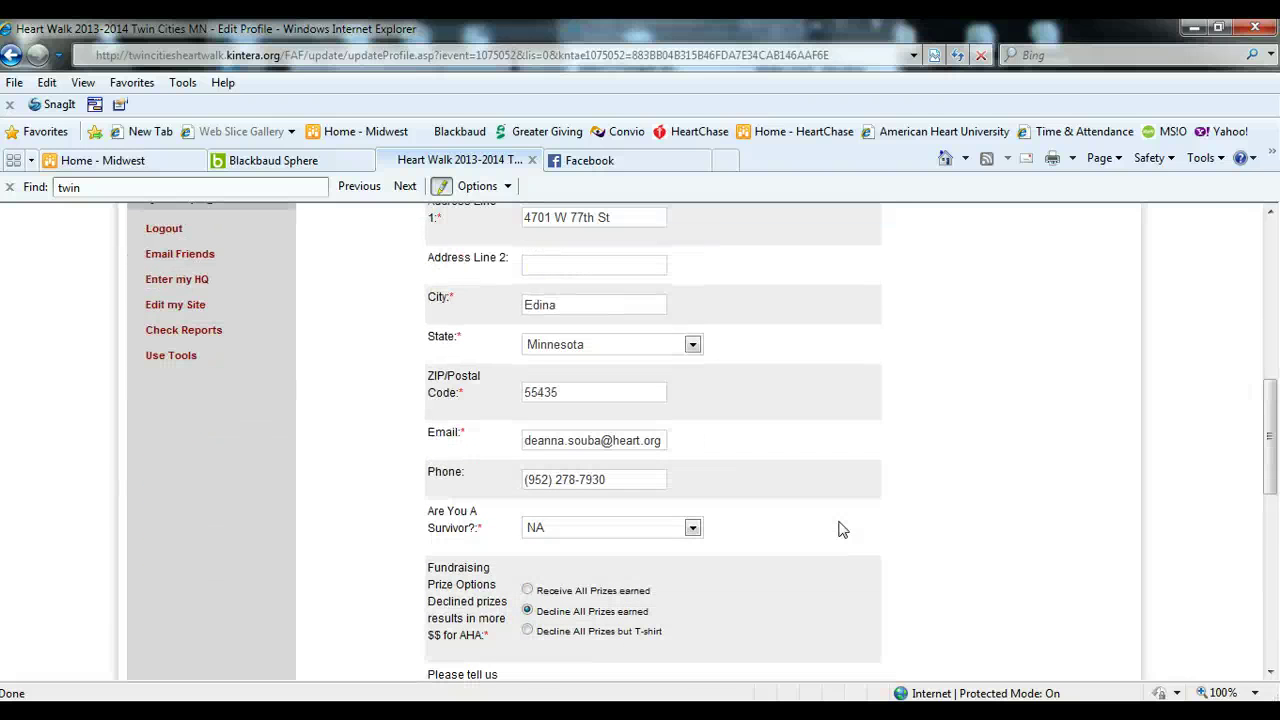
scroll(844, 529, down, 2)
click(846, 528)
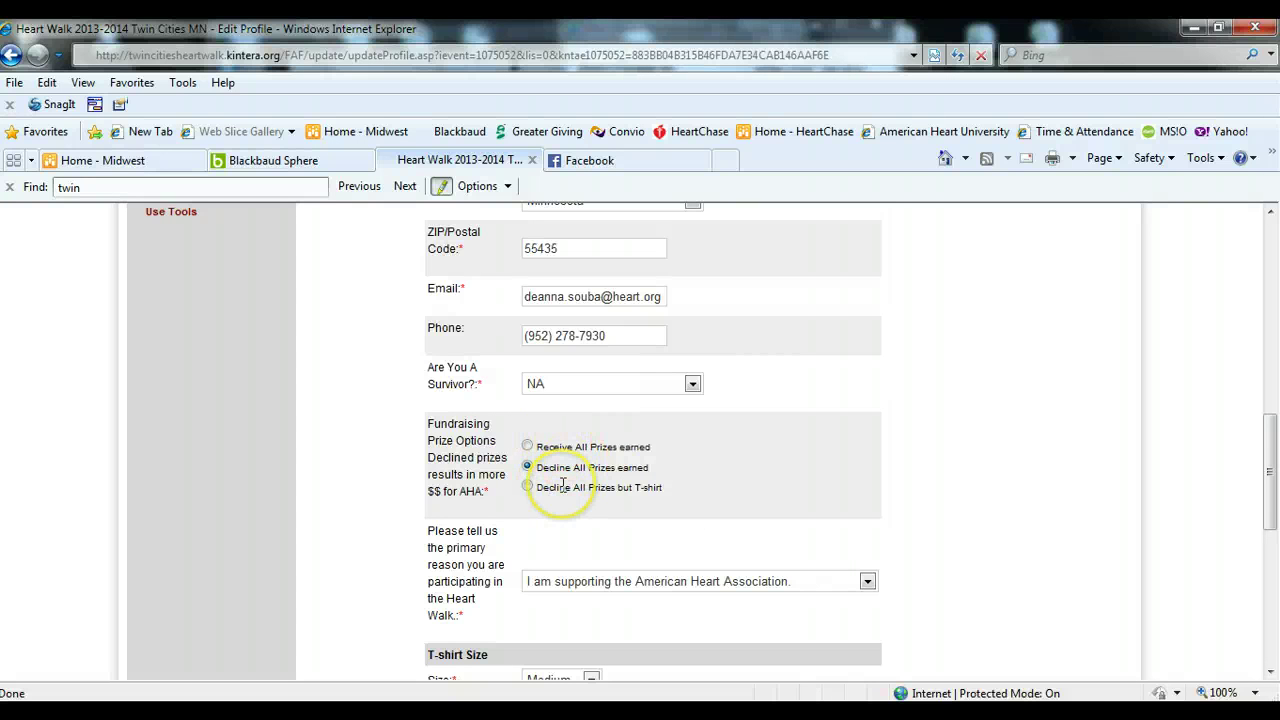
scroll(1000, 488, down, 5)
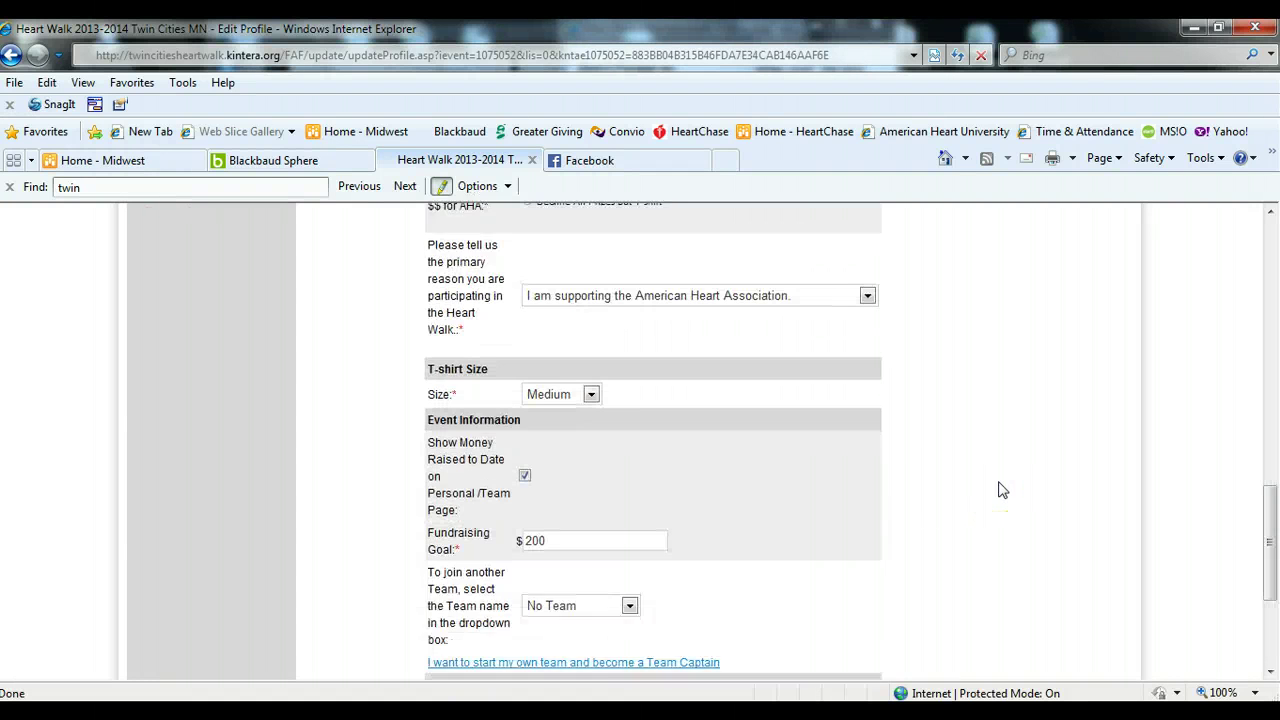
scroll(1003, 490, down, 1)
scroll(910, 443, down, 1)
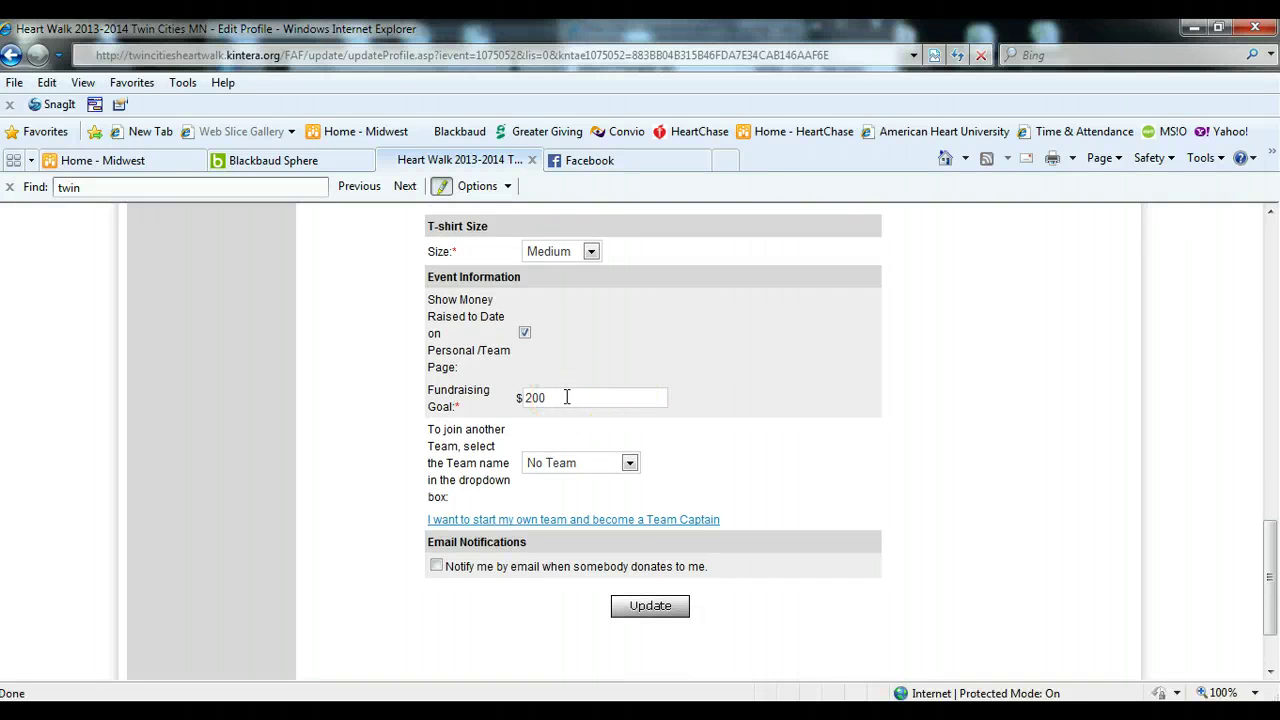
- Keep the team at No Team and leave donation email notifications unchecked
click(629, 463)
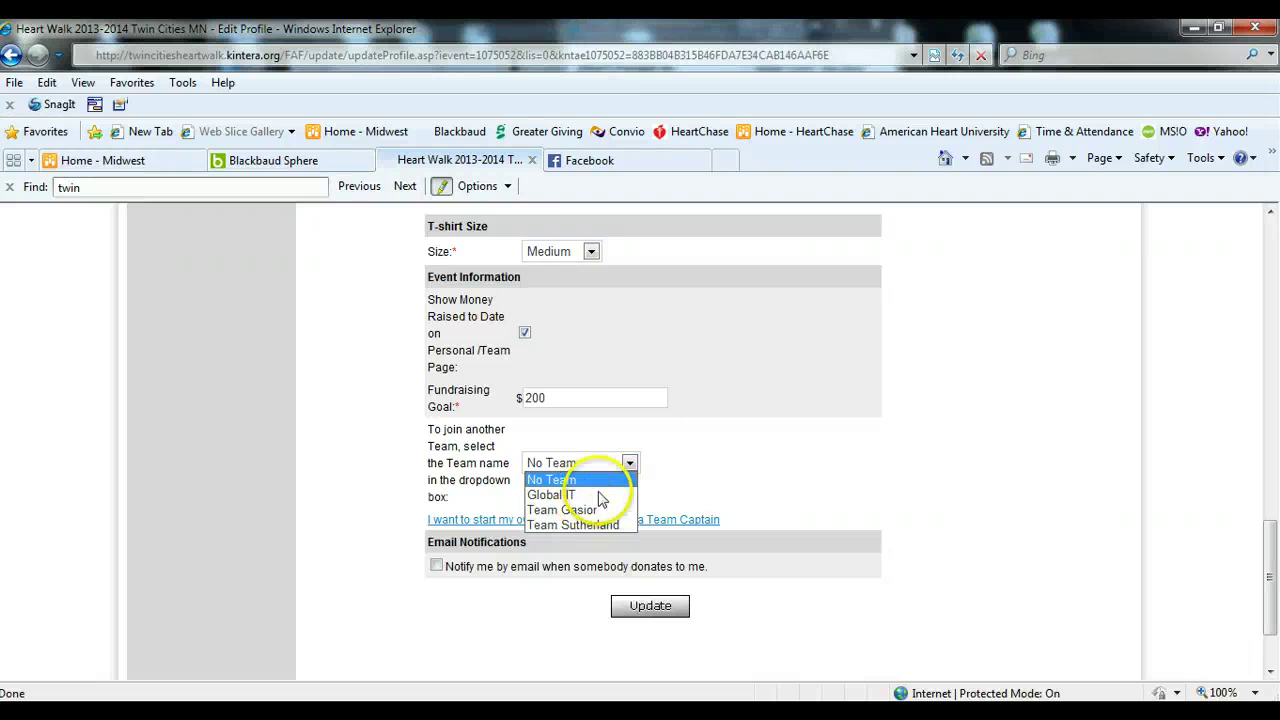
click(757, 442)
scroll(866, 457, down, 1)
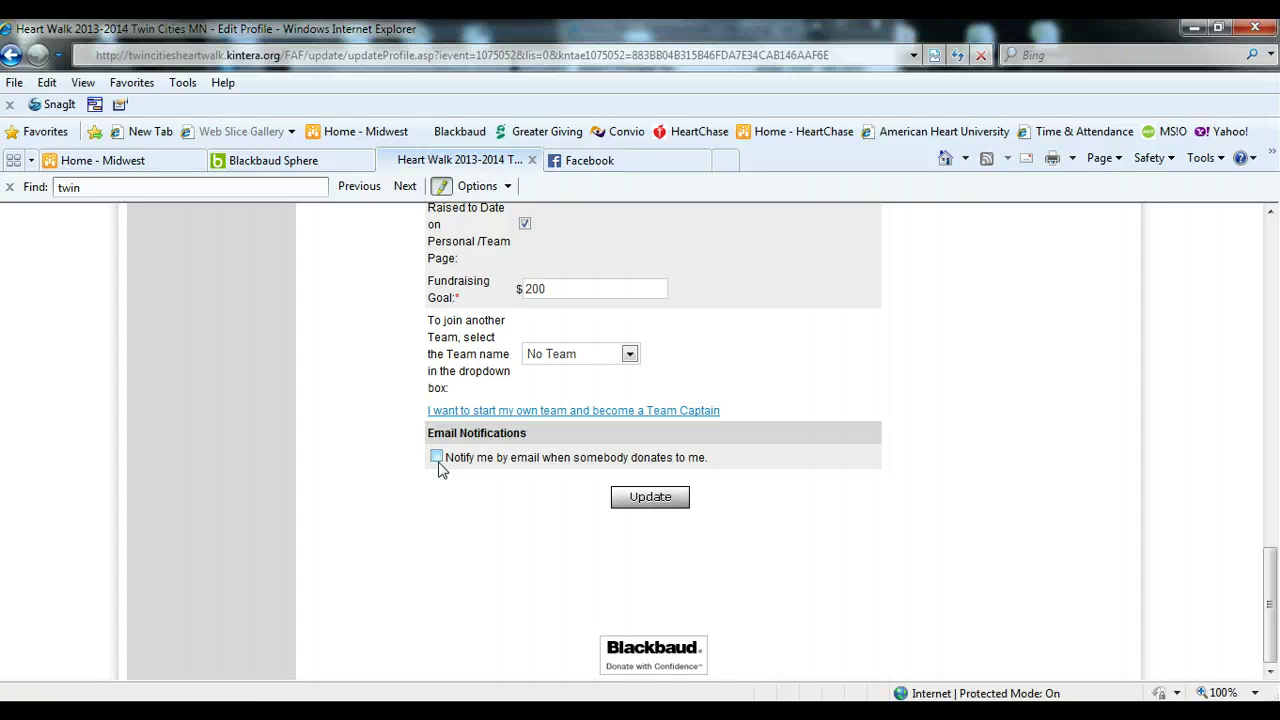
click(437, 459)
click(436, 457)
scroll(869, 550, up, 10)
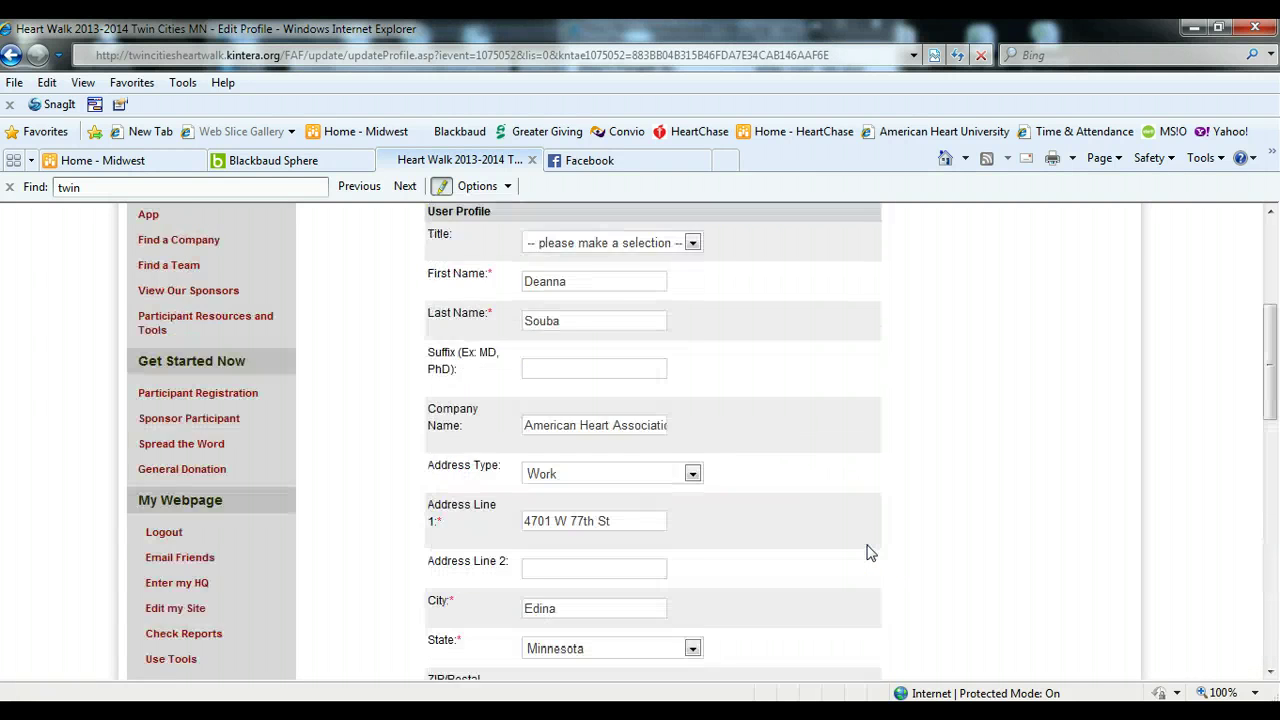
scroll(869, 553, up, 3)
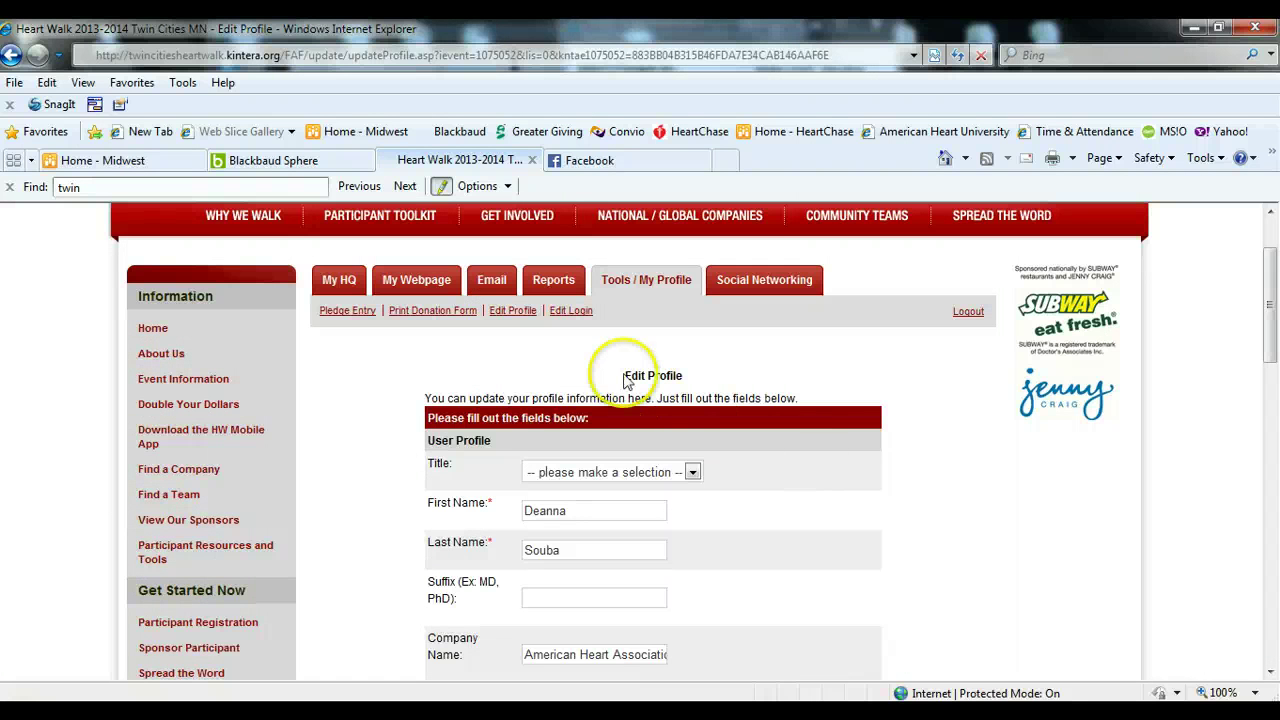
- Open Edit Login to view the username, password and security question fields
click(571, 310)
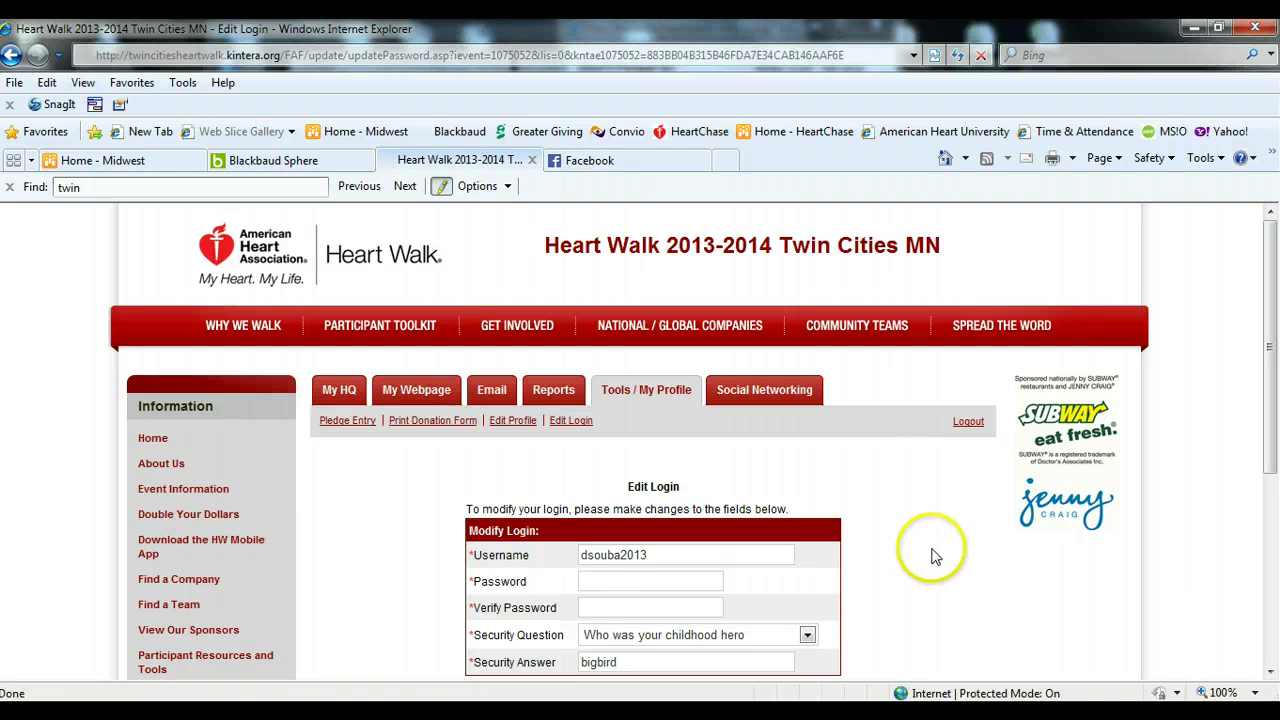
scroll(930, 557, down, 1)
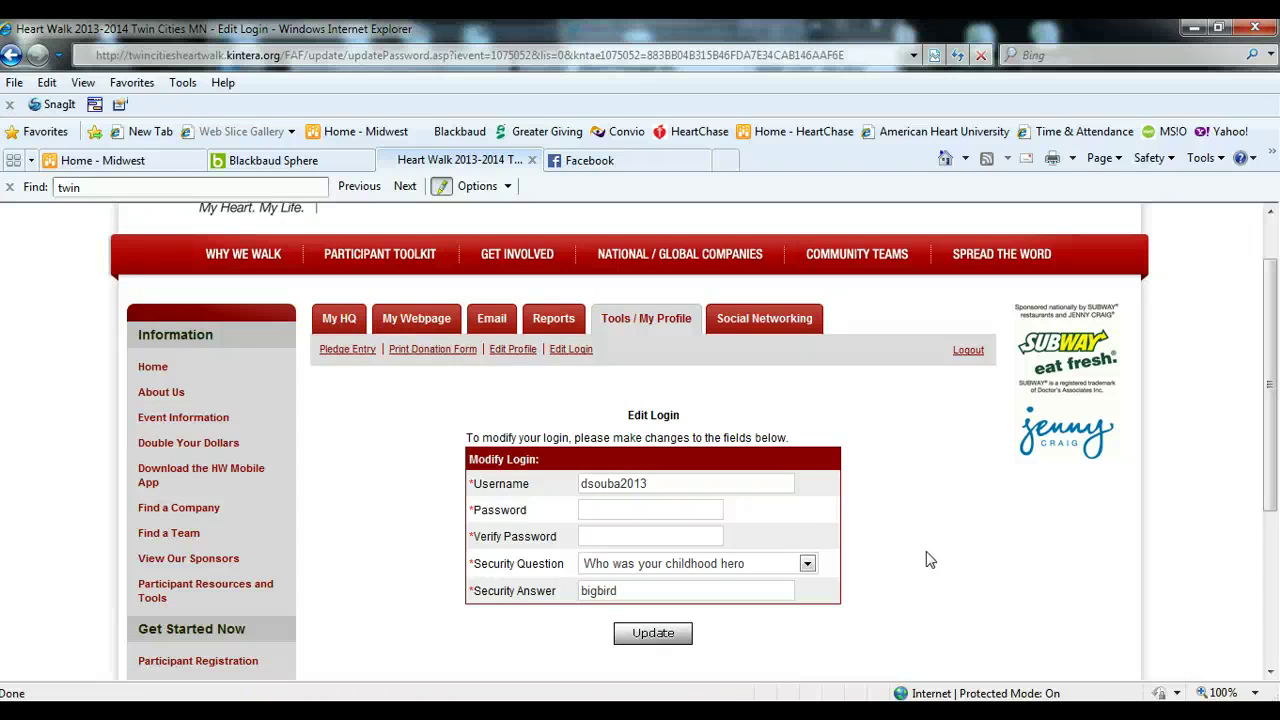
- Open Social Networking and read through the Social Share guide, then close it
click(757, 318)
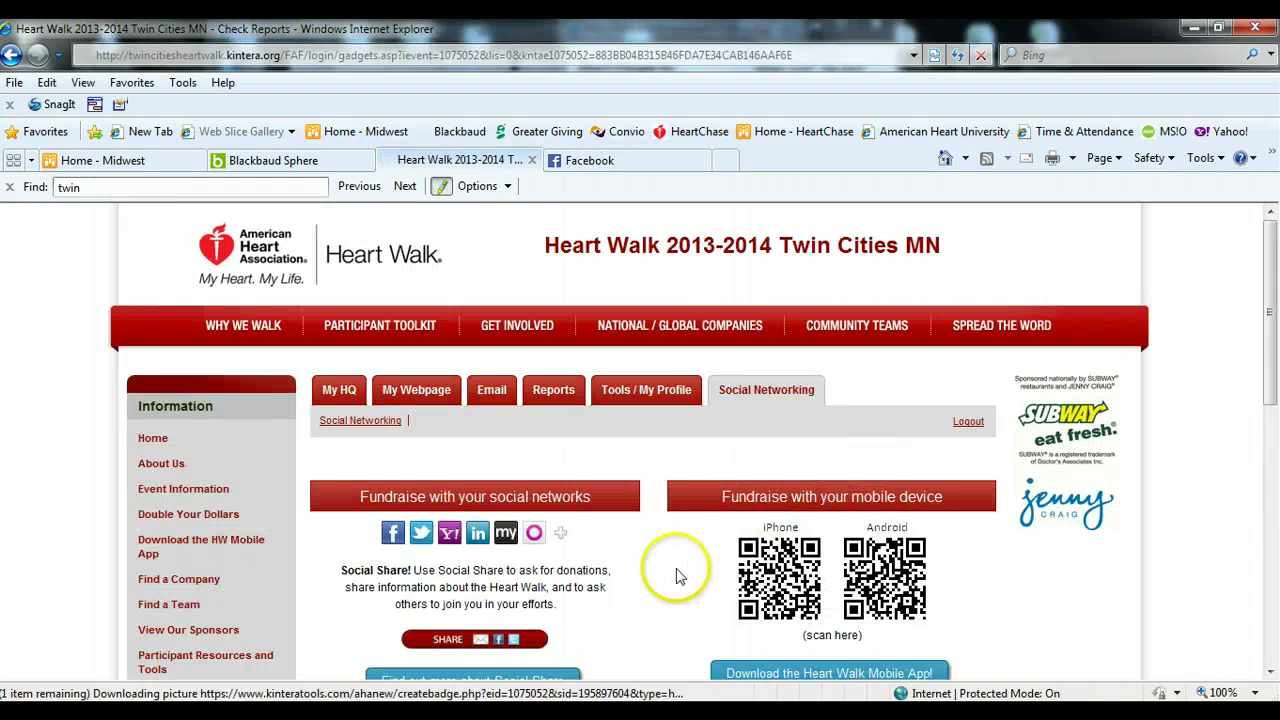
scroll(674, 577, down, 3)
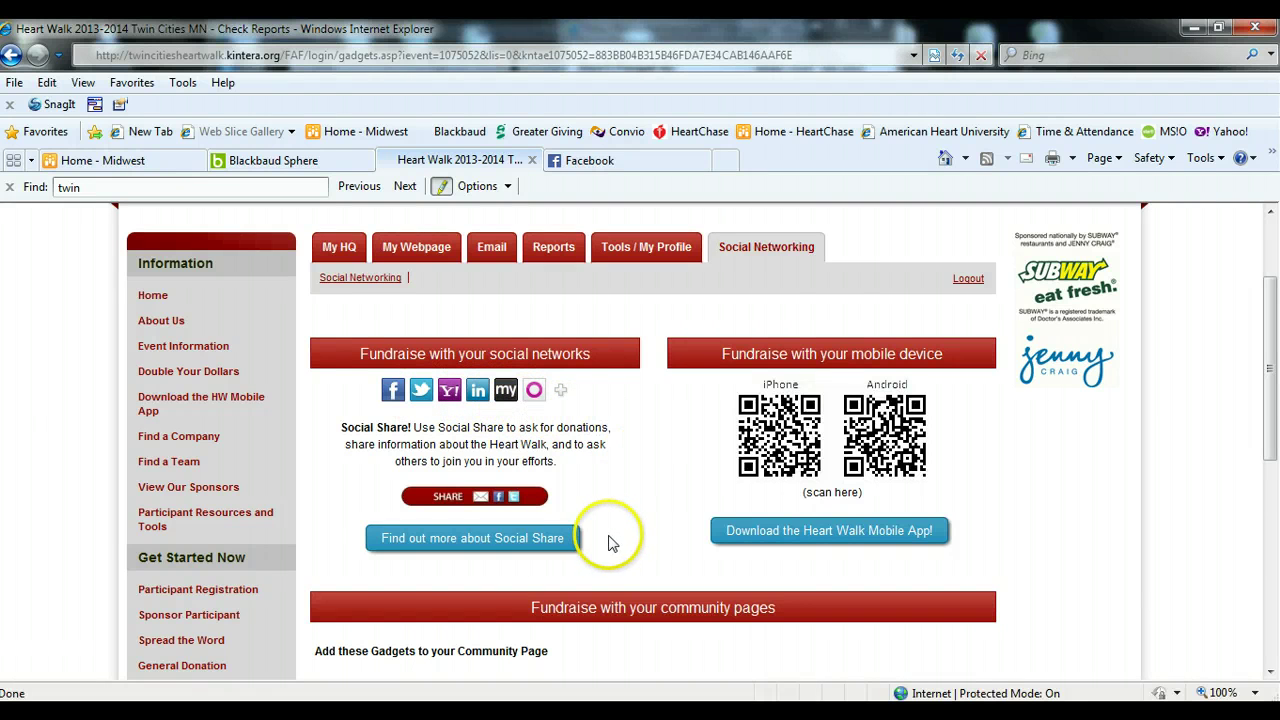
click(486, 545)
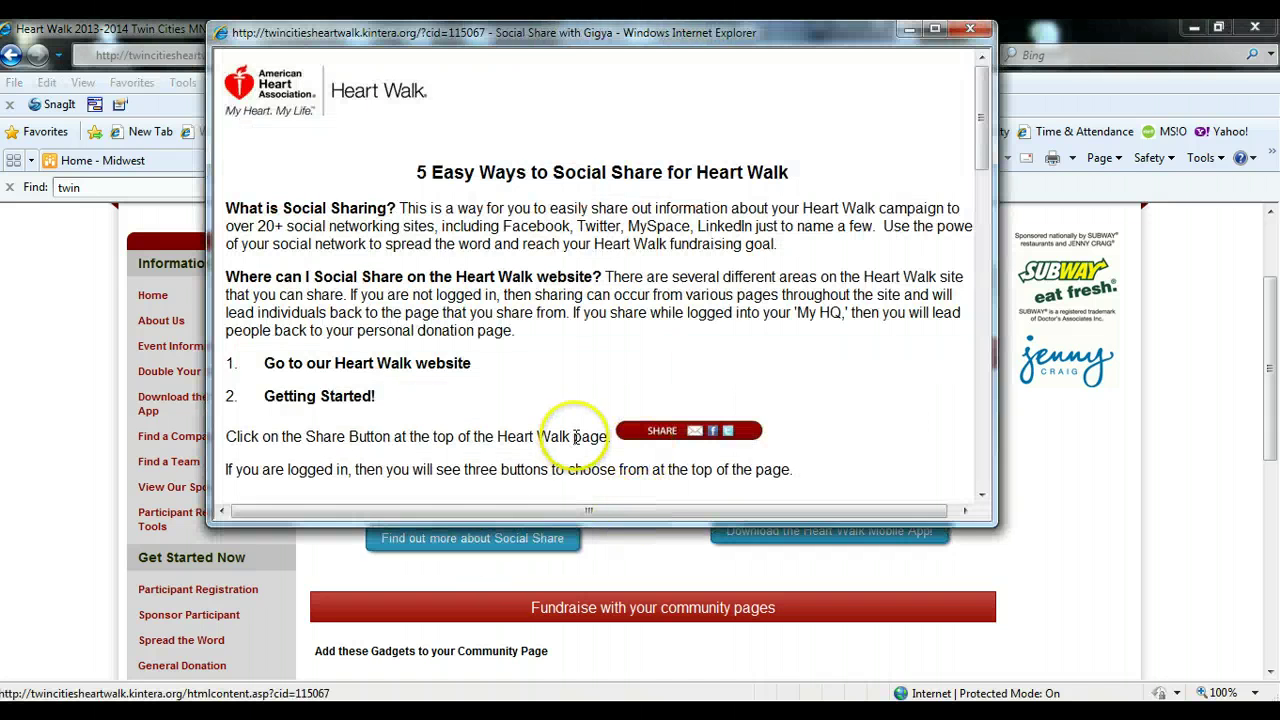
scroll(560, 437, down, 1)
scroll(548, 437, down, 3)
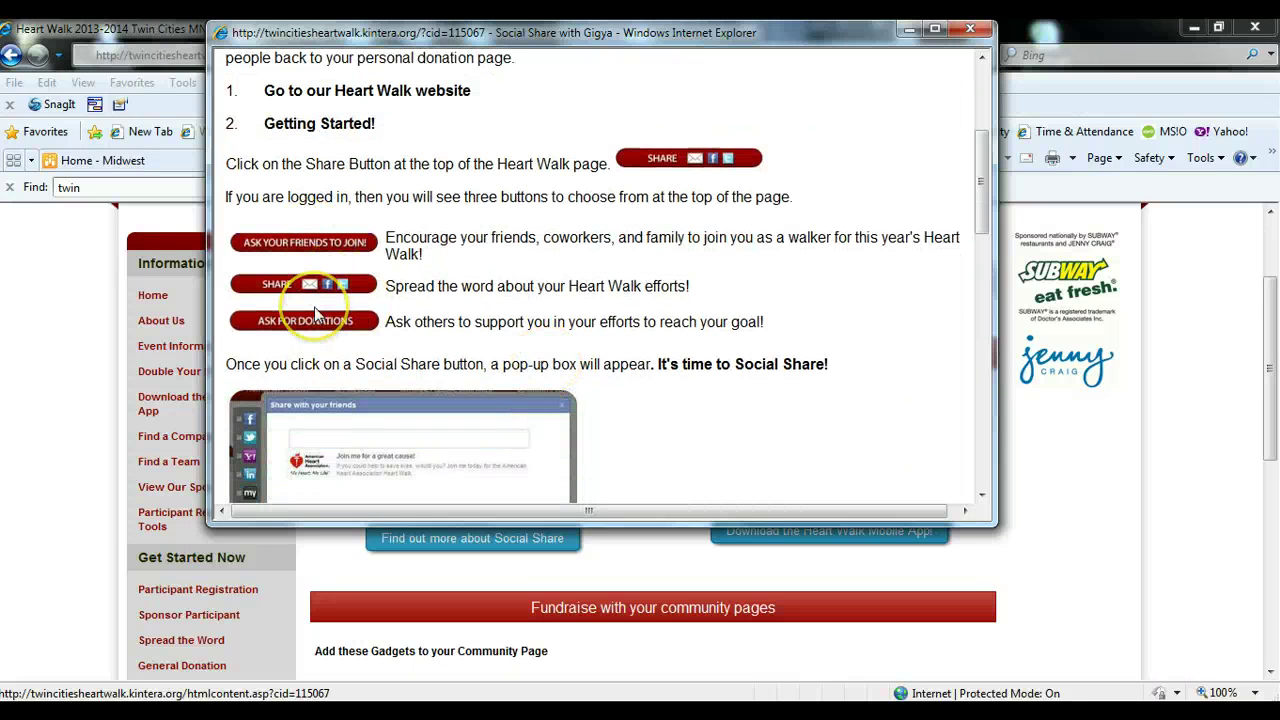
scroll(620, 365, down, 3)
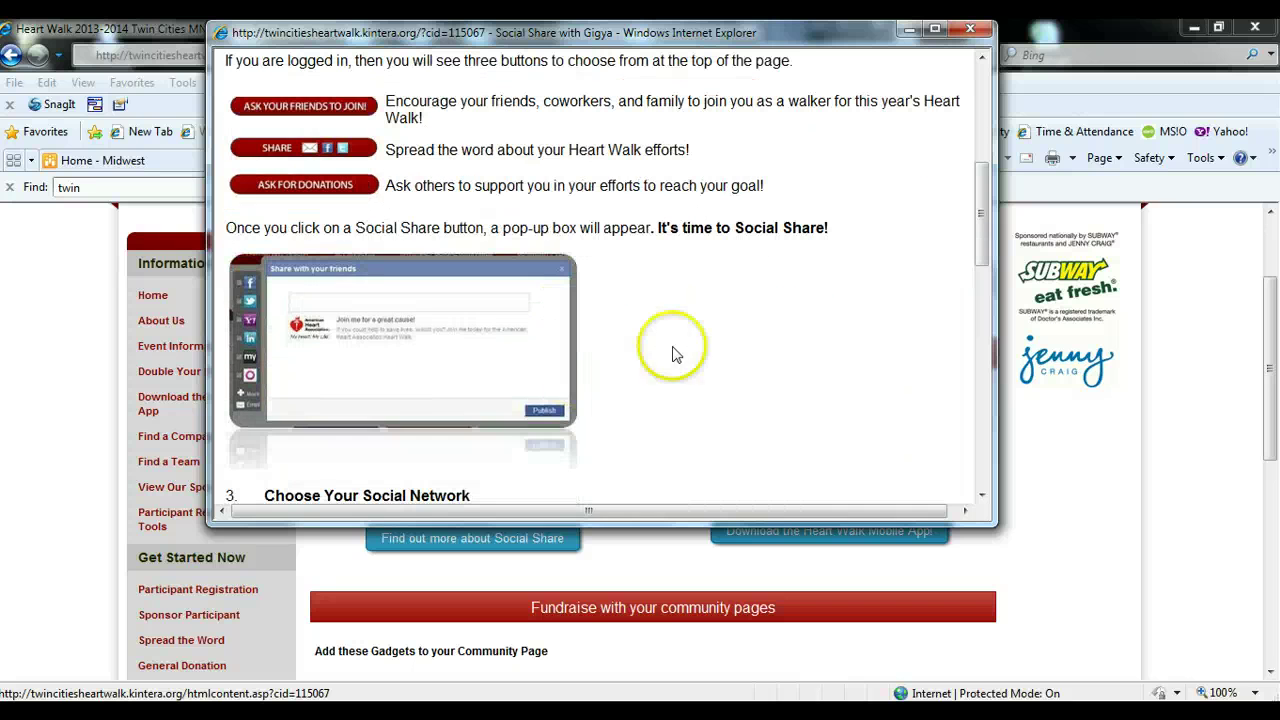
click(969, 32)
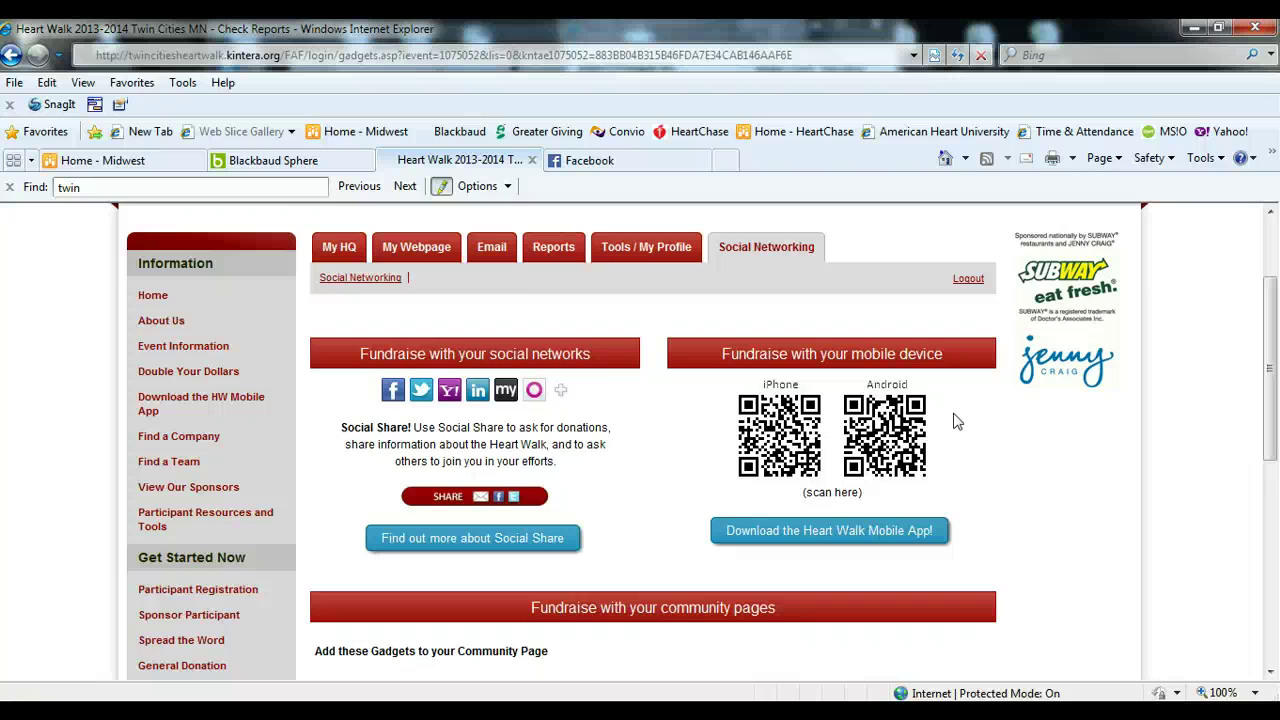
scroll(953, 421, down, 5)
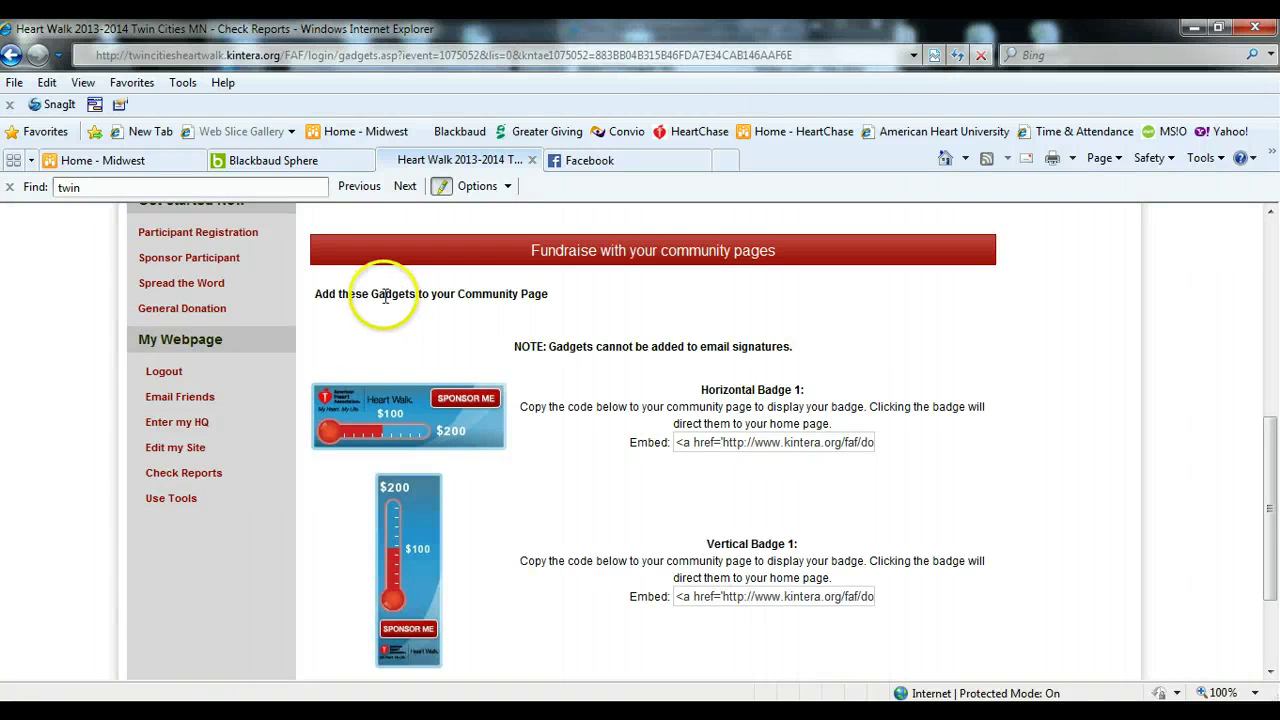
drag(373, 294, 532, 293)
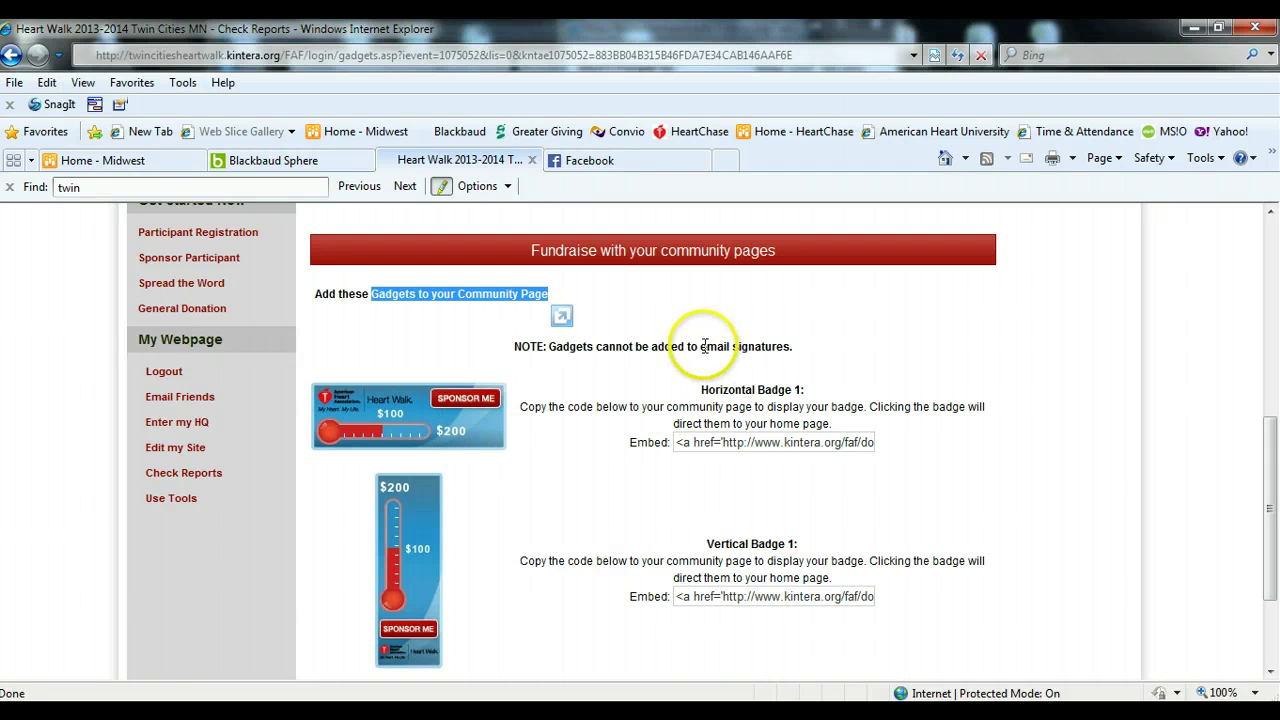
drag(701, 346, 789, 347)
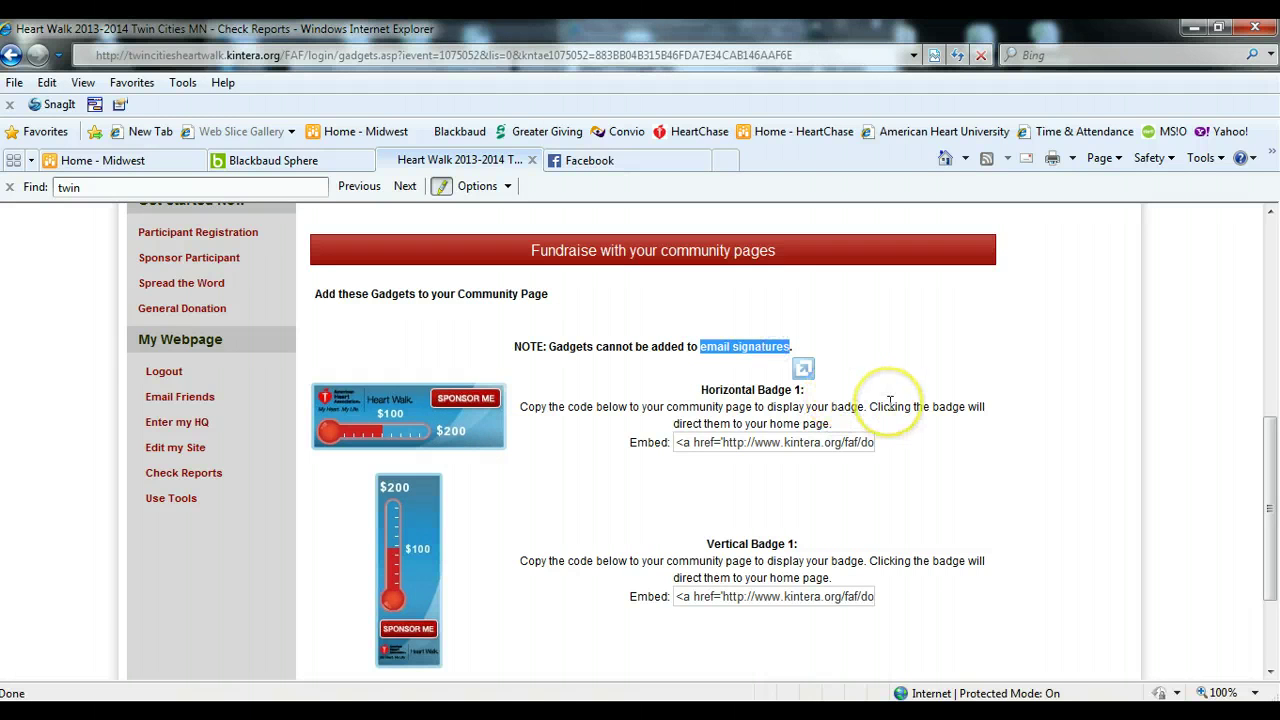
scroll(860, 490, up, 5)
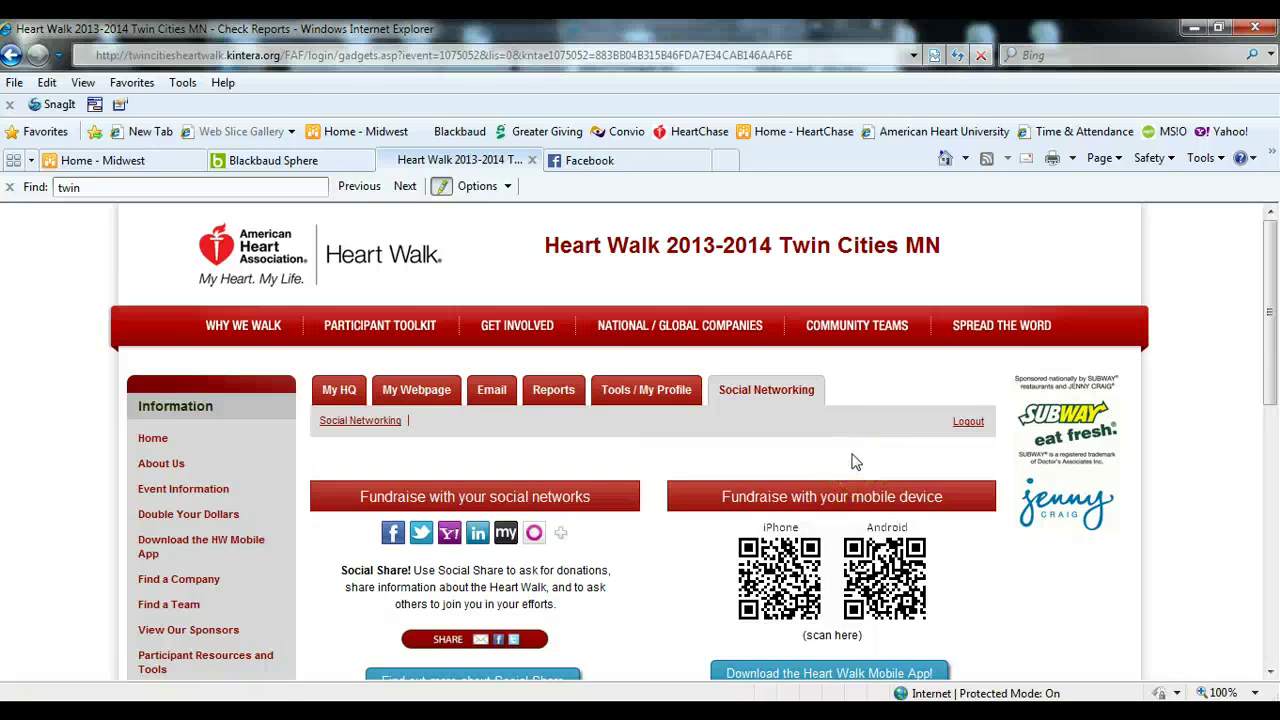
scroll(846, 457, down, 3)
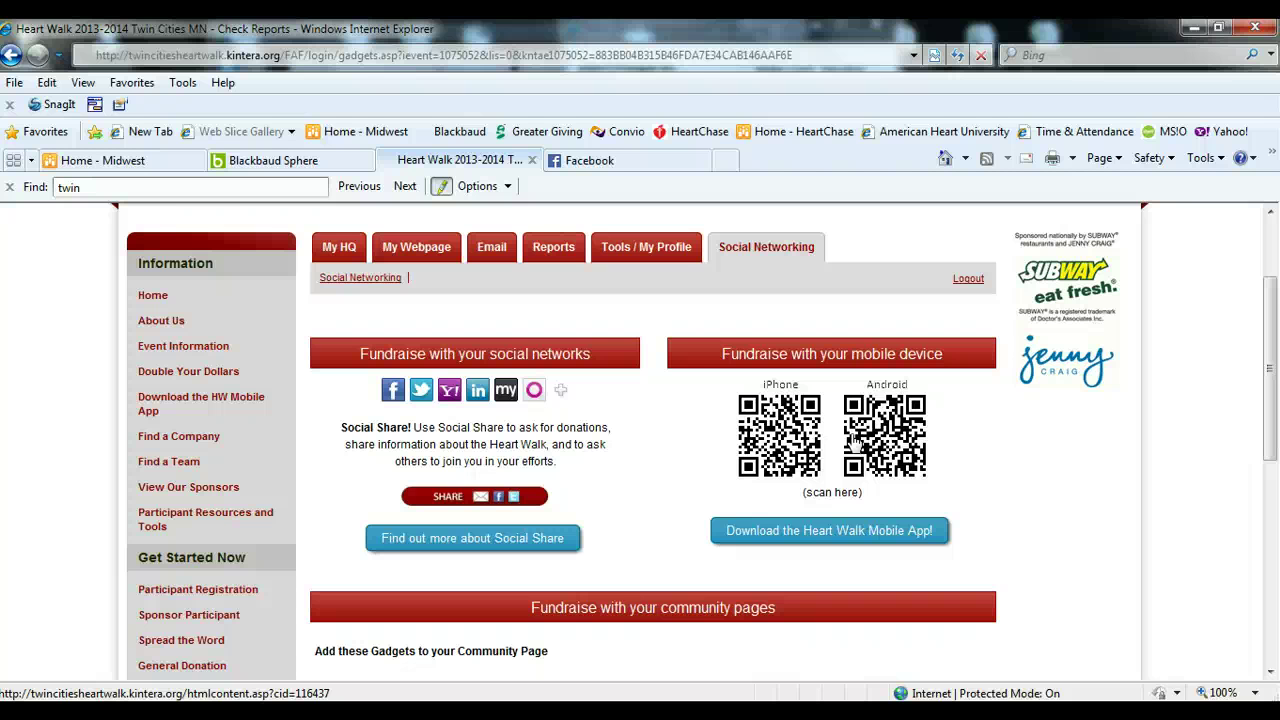
scroll(710, 445, up, 1)
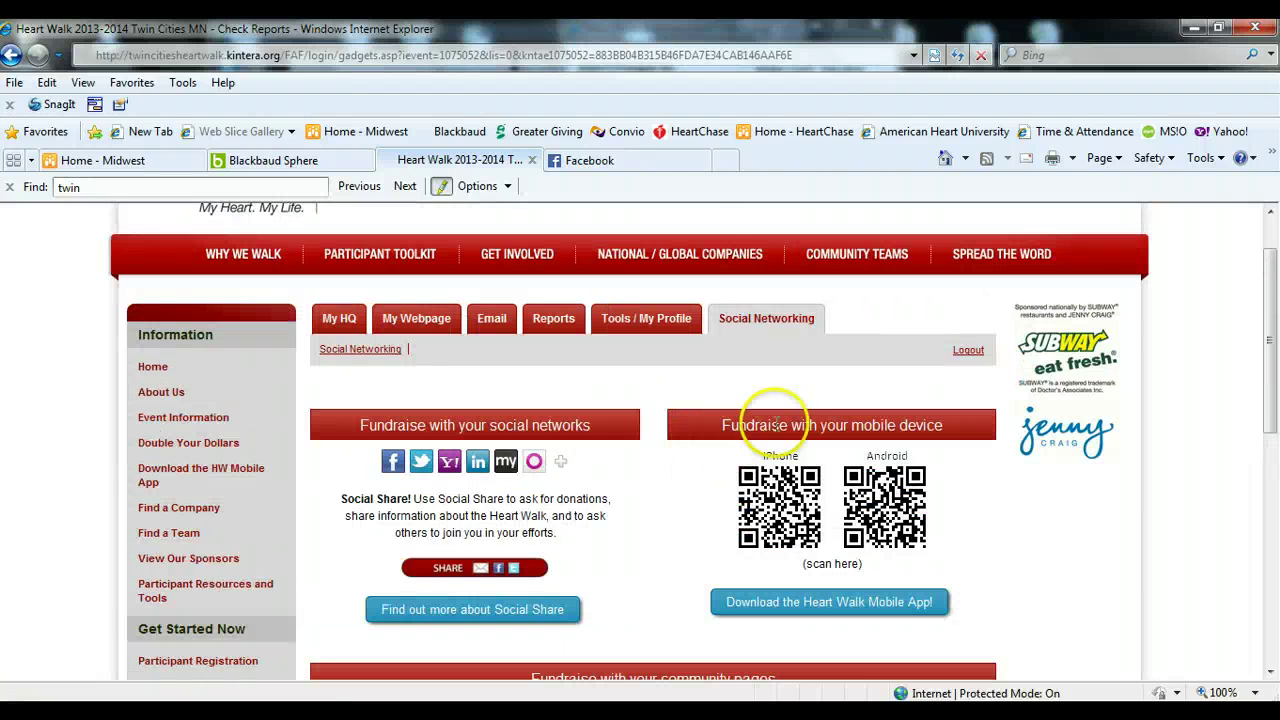